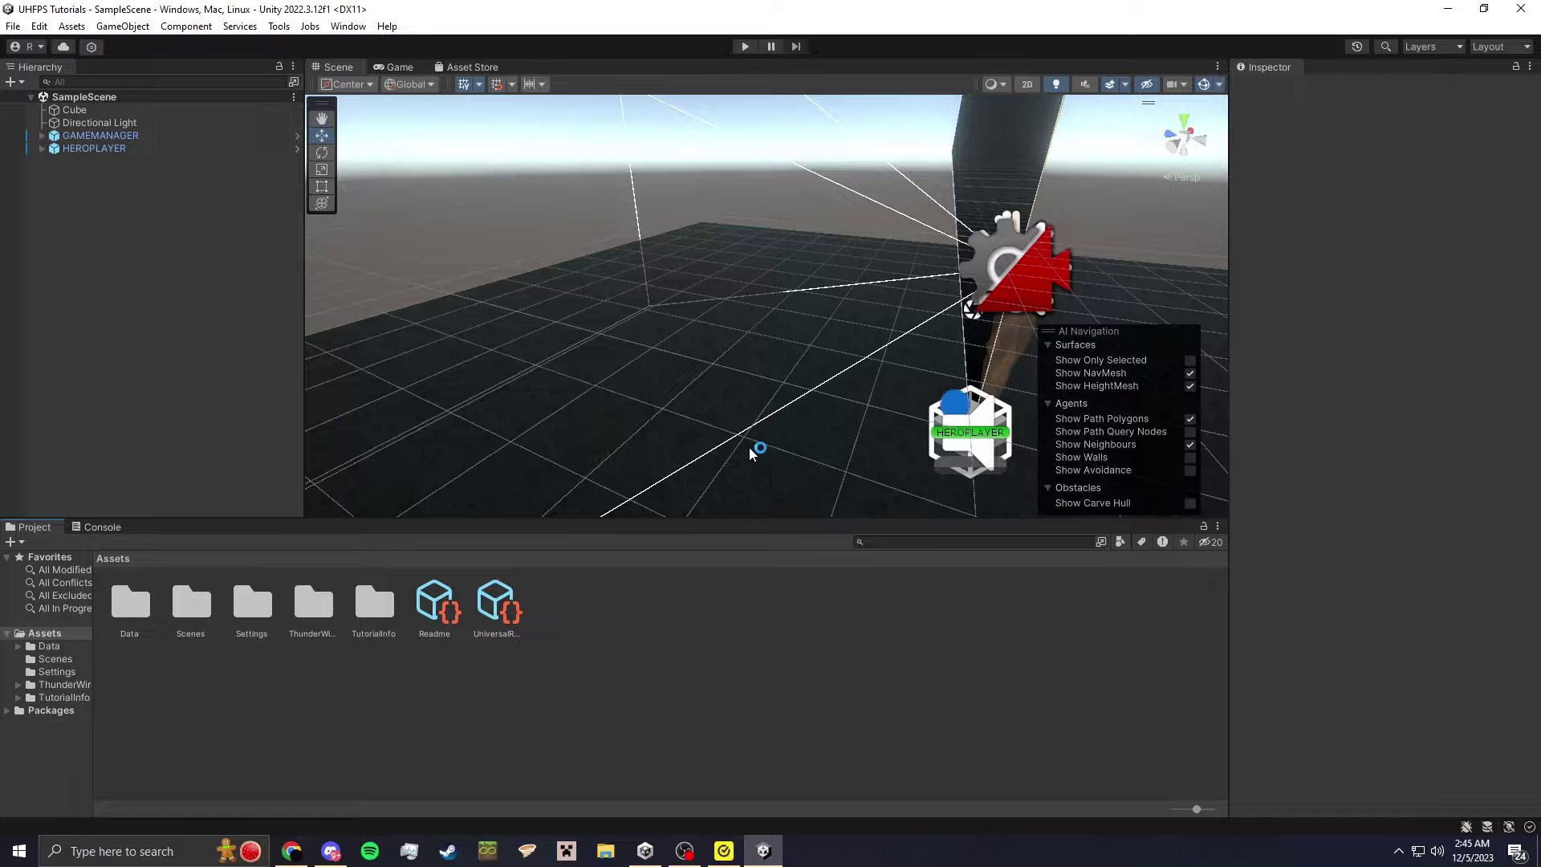
# - Open the Inventory folder under ThunderWire Studio/UHFPS/Scriptables/Game and select the (Inventory) Demo asset
pyautogui.moveTo(514, 244); pyautogui.dragTo(702, 266, button='right')
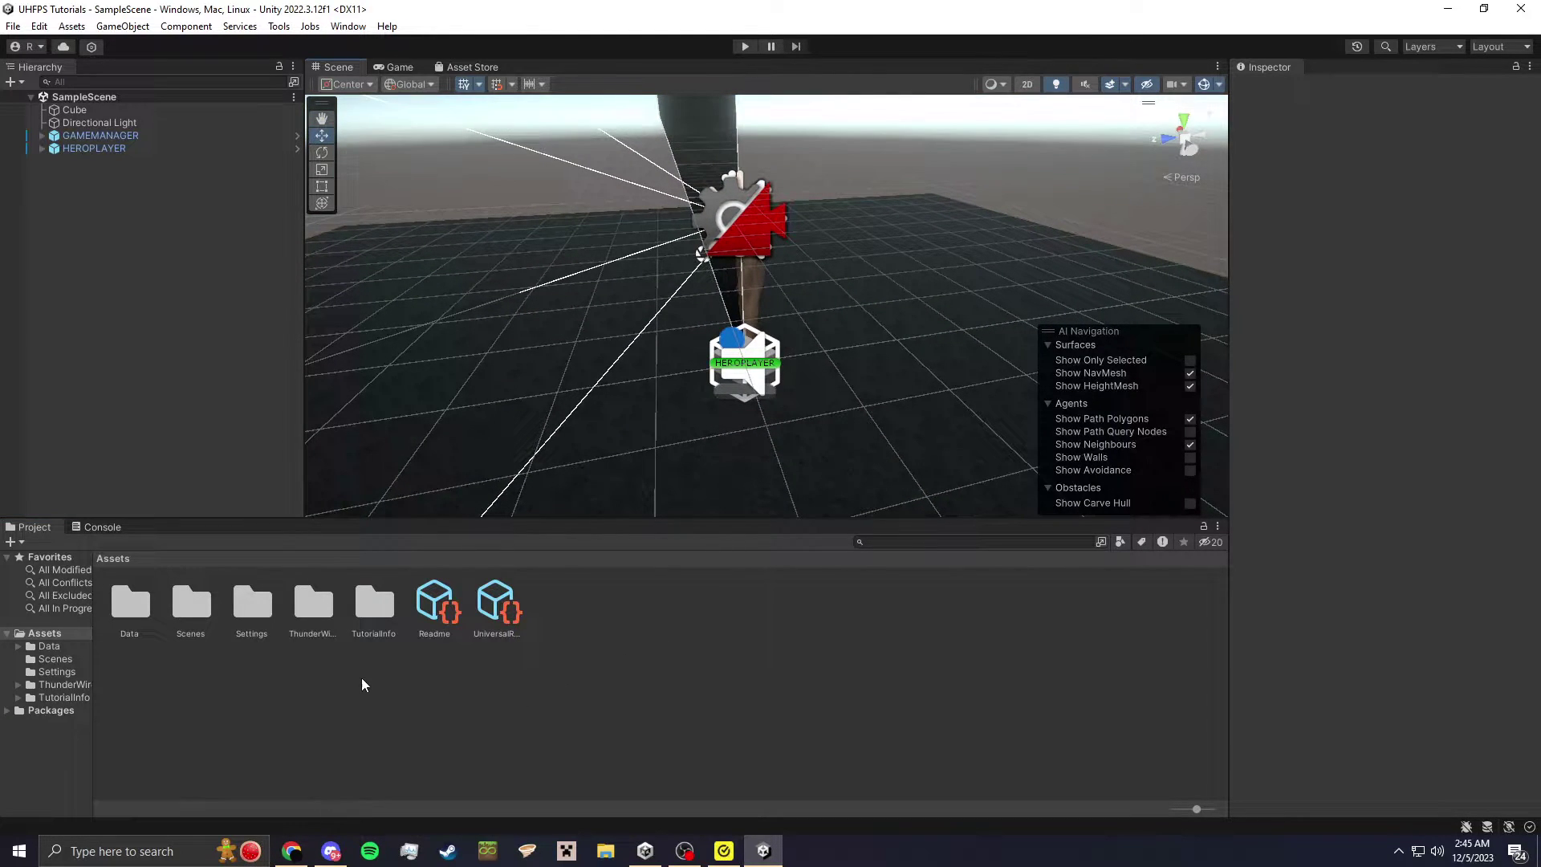
pyautogui.click(318, 615)
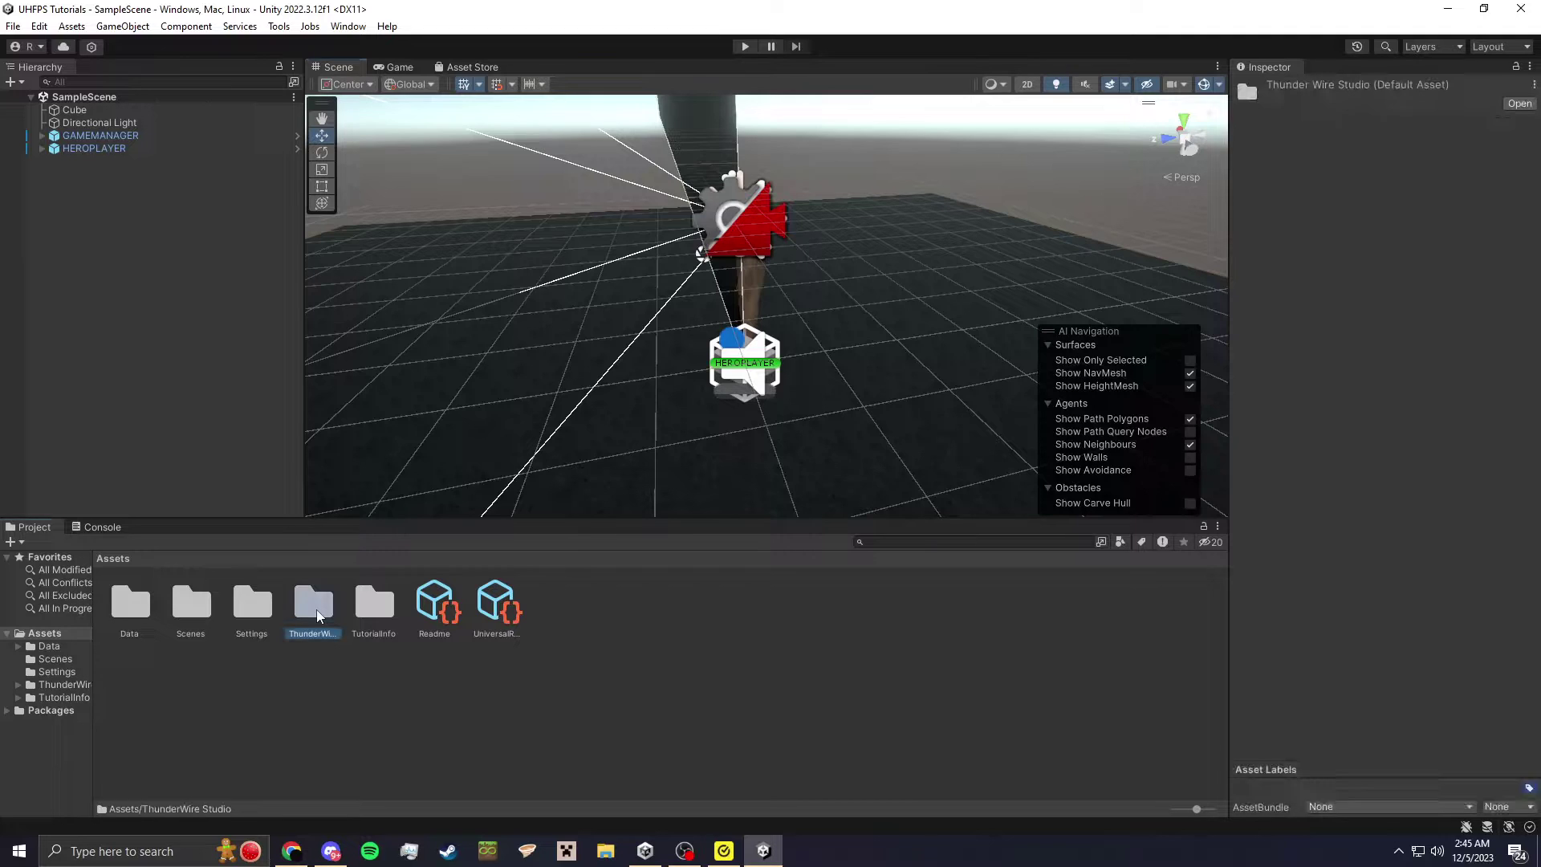
pyautogui.keyDown('ctrl'); pyautogui.click(313, 620); pyautogui.keyUp('ctrl')
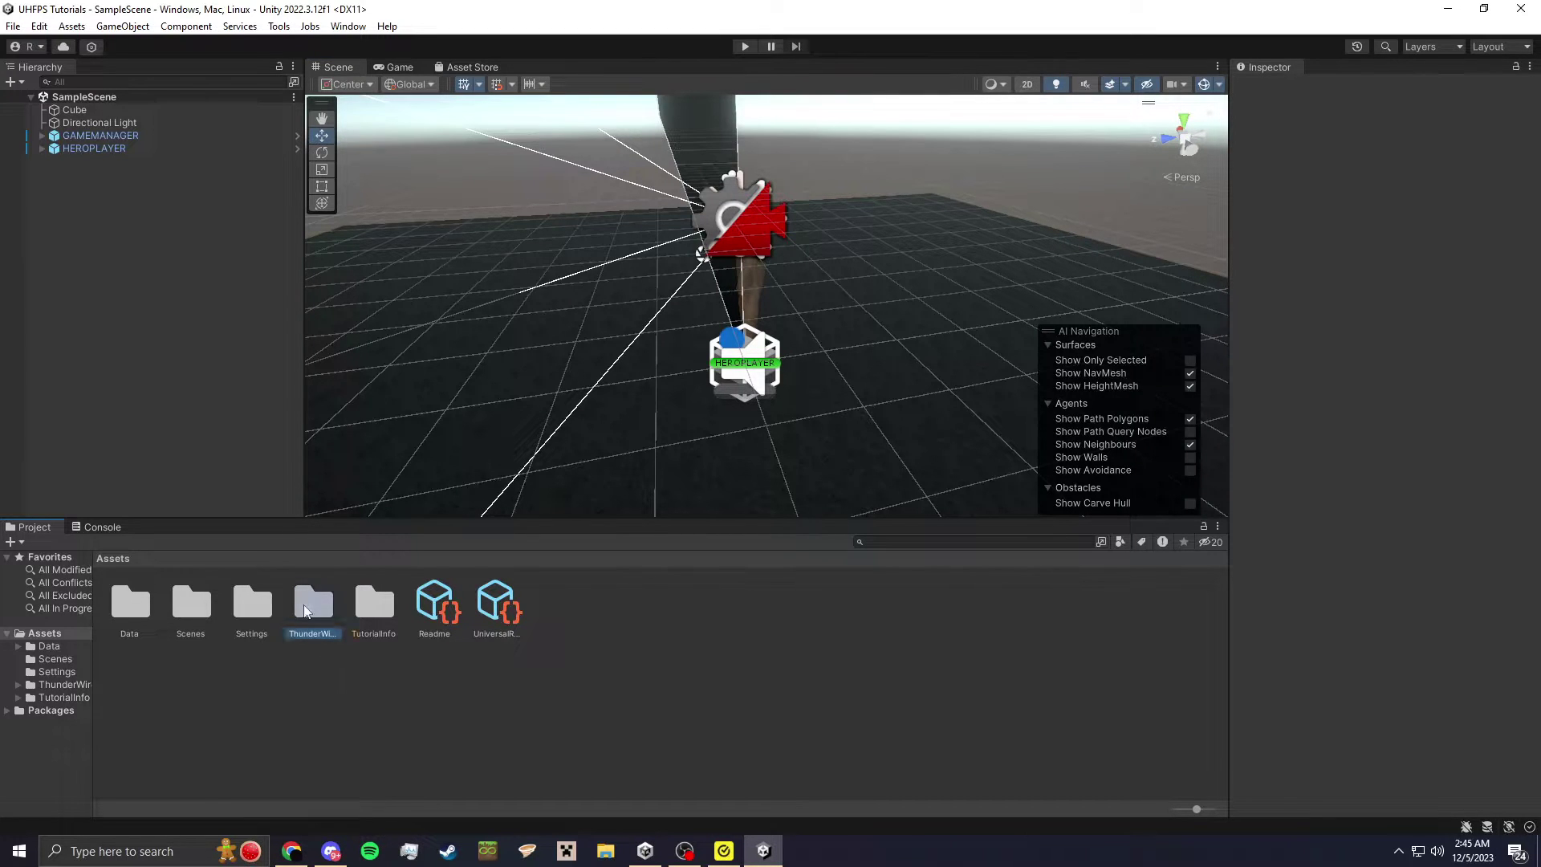
pyautogui.doubleClick(312, 614)
pyautogui.doubleClick(135, 603)
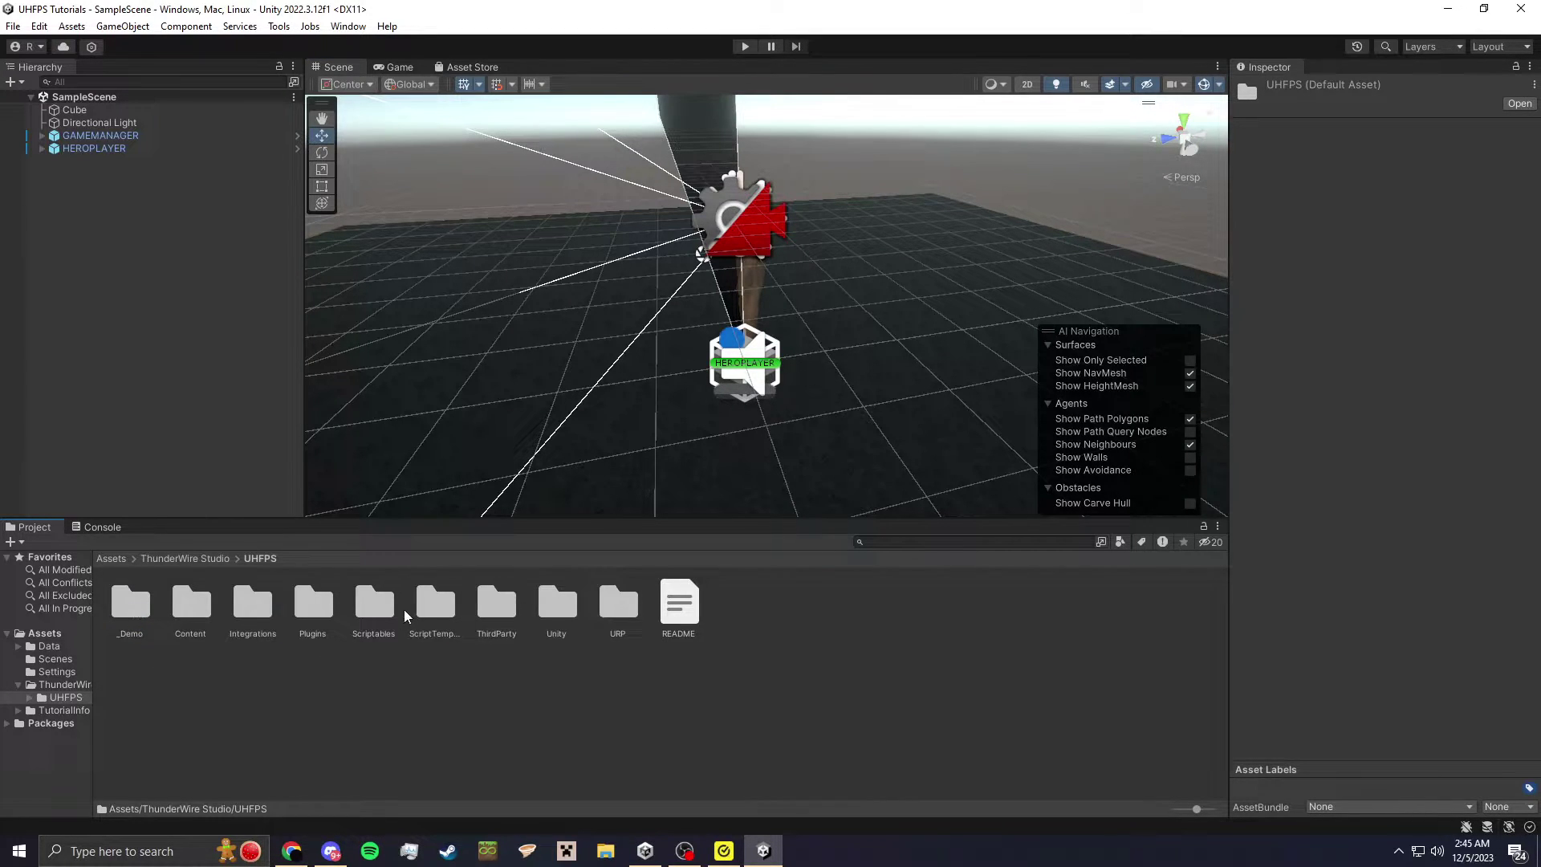
pyautogui.doubleClick(377, 614)
pyautogui.doubleClick(131, 602)
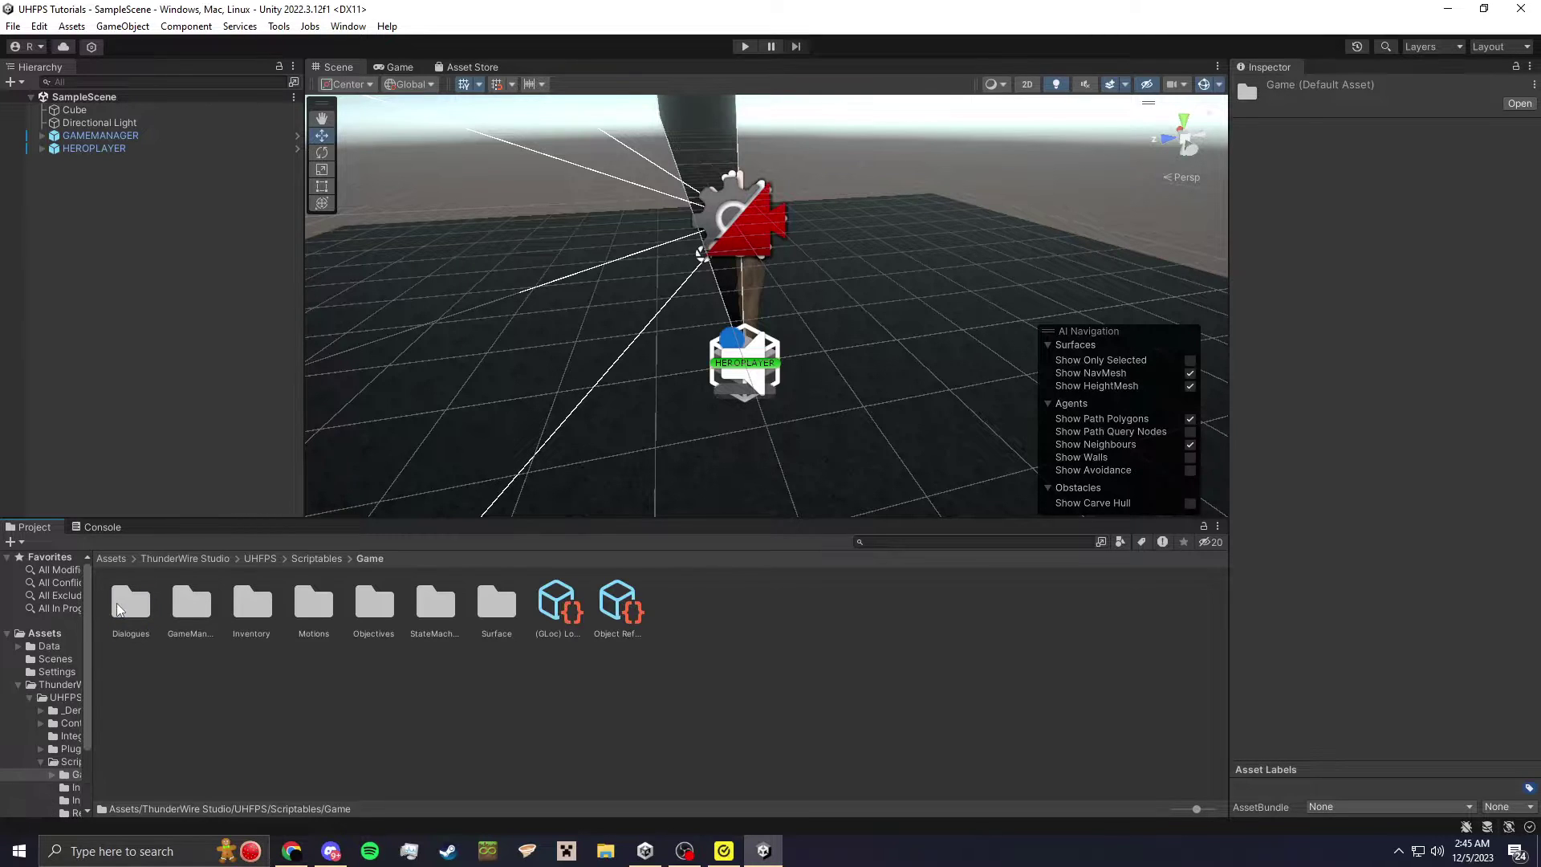
pyautogui.doubleClick(252, 604)
pyautogui.click(159, 607)
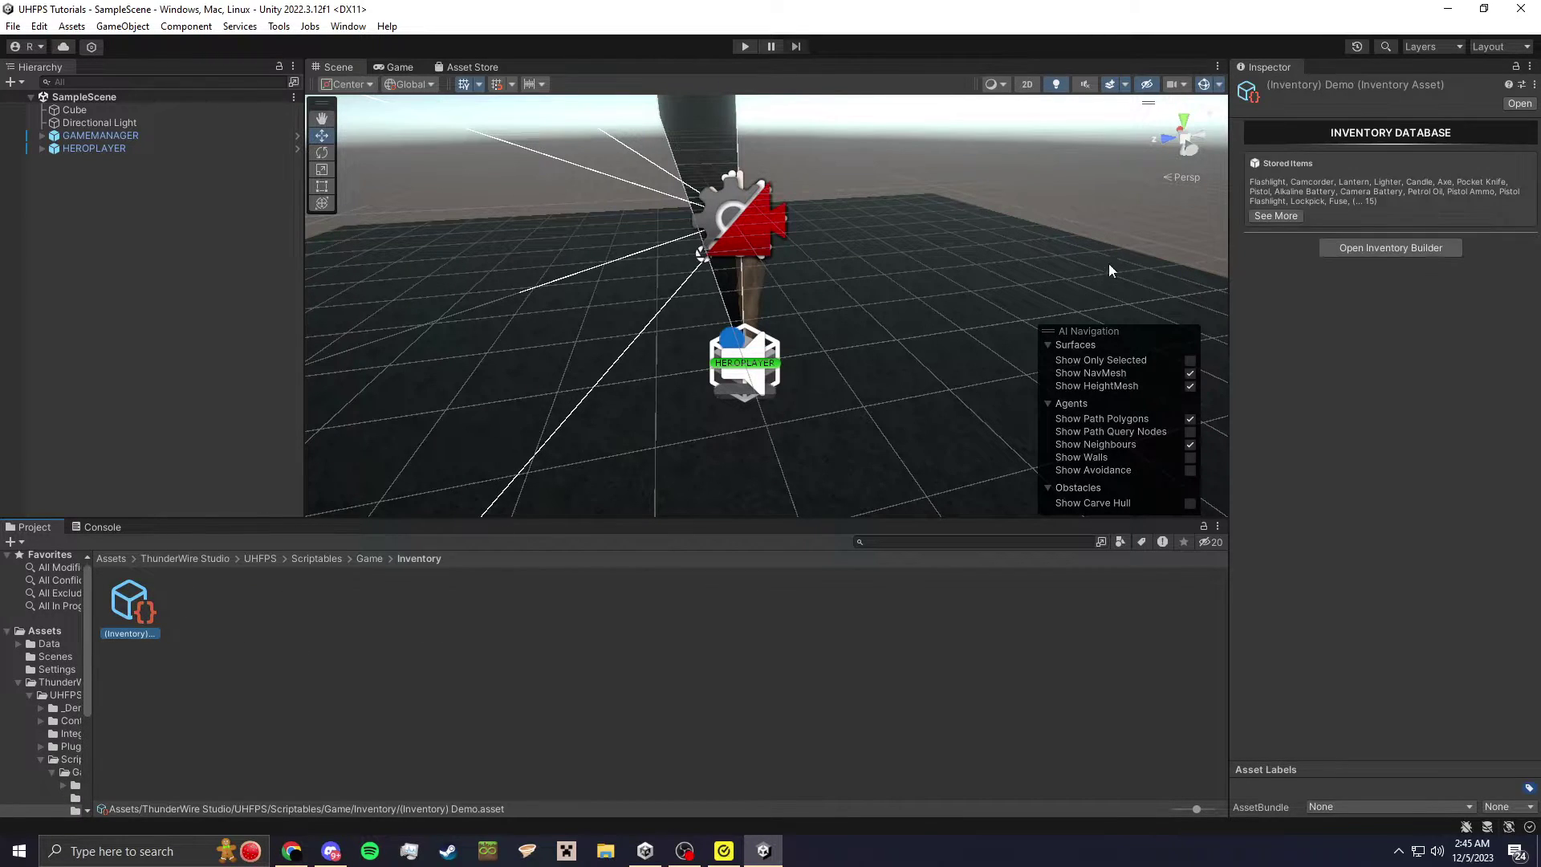
# - Show all stored items of the inventory asset, then open the Inventory Builder and dock it beside the Inspector
pyautogui.click(1278, 217)
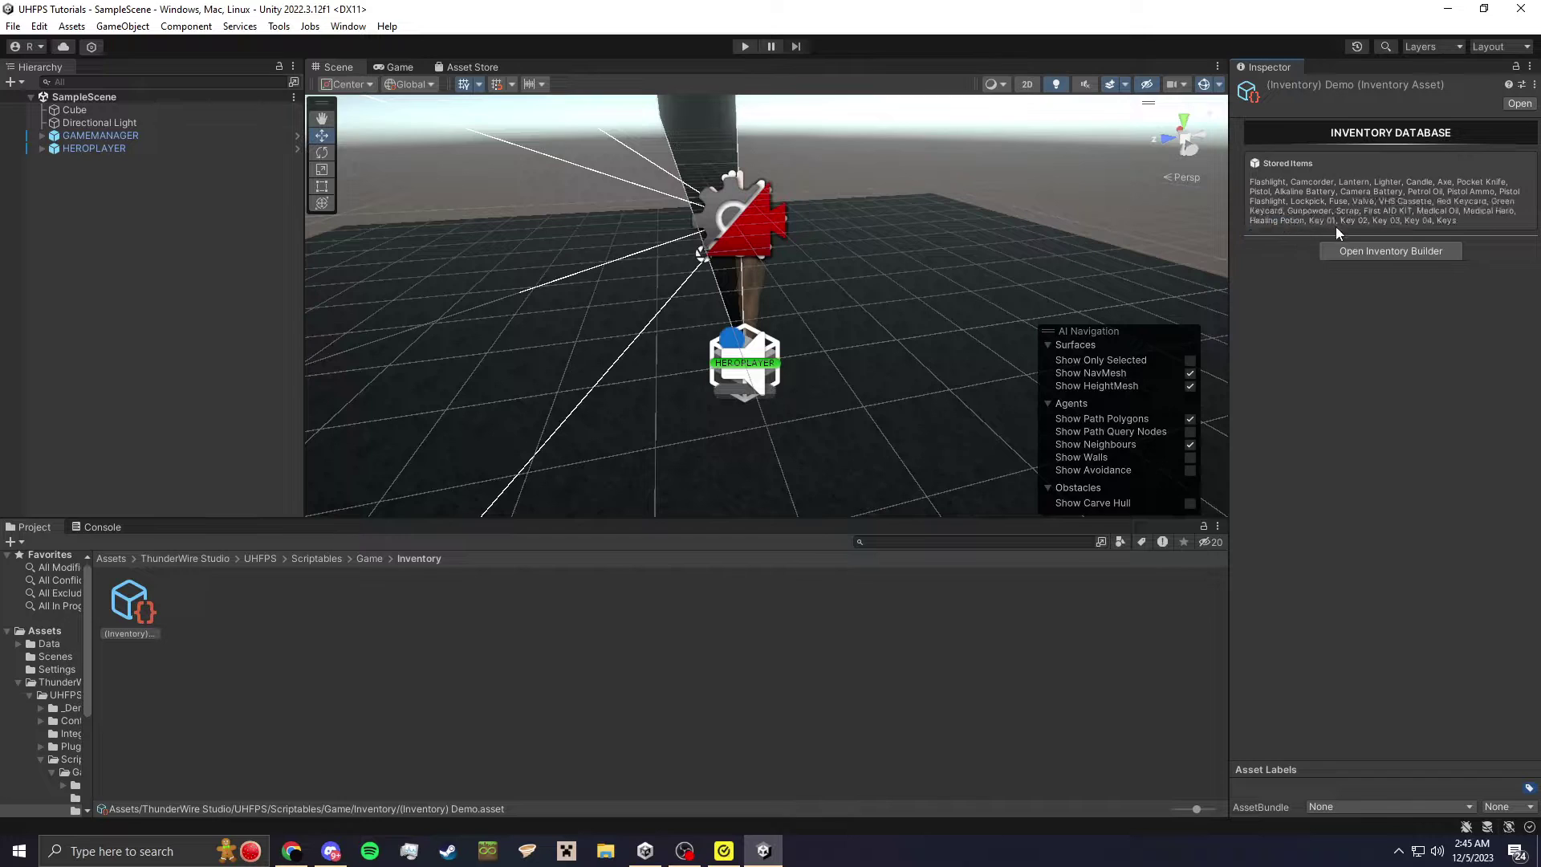
pyautogui.click(1371, 252)
pyautogui.moveTo(792, 273); pyautogui.dragTo(1341, 75)
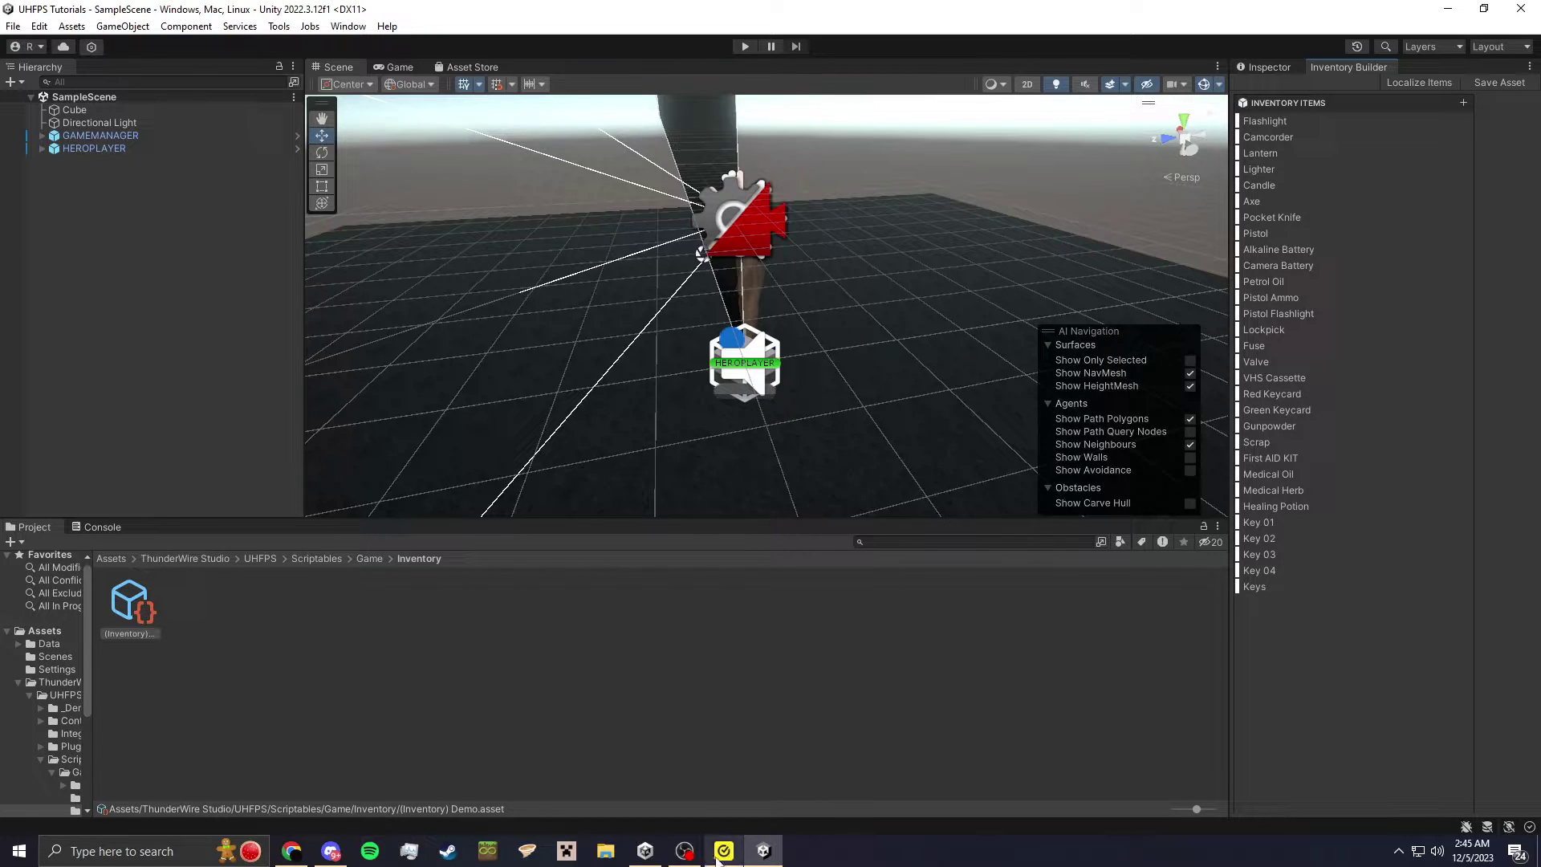
pyautogui.click(683, 852)
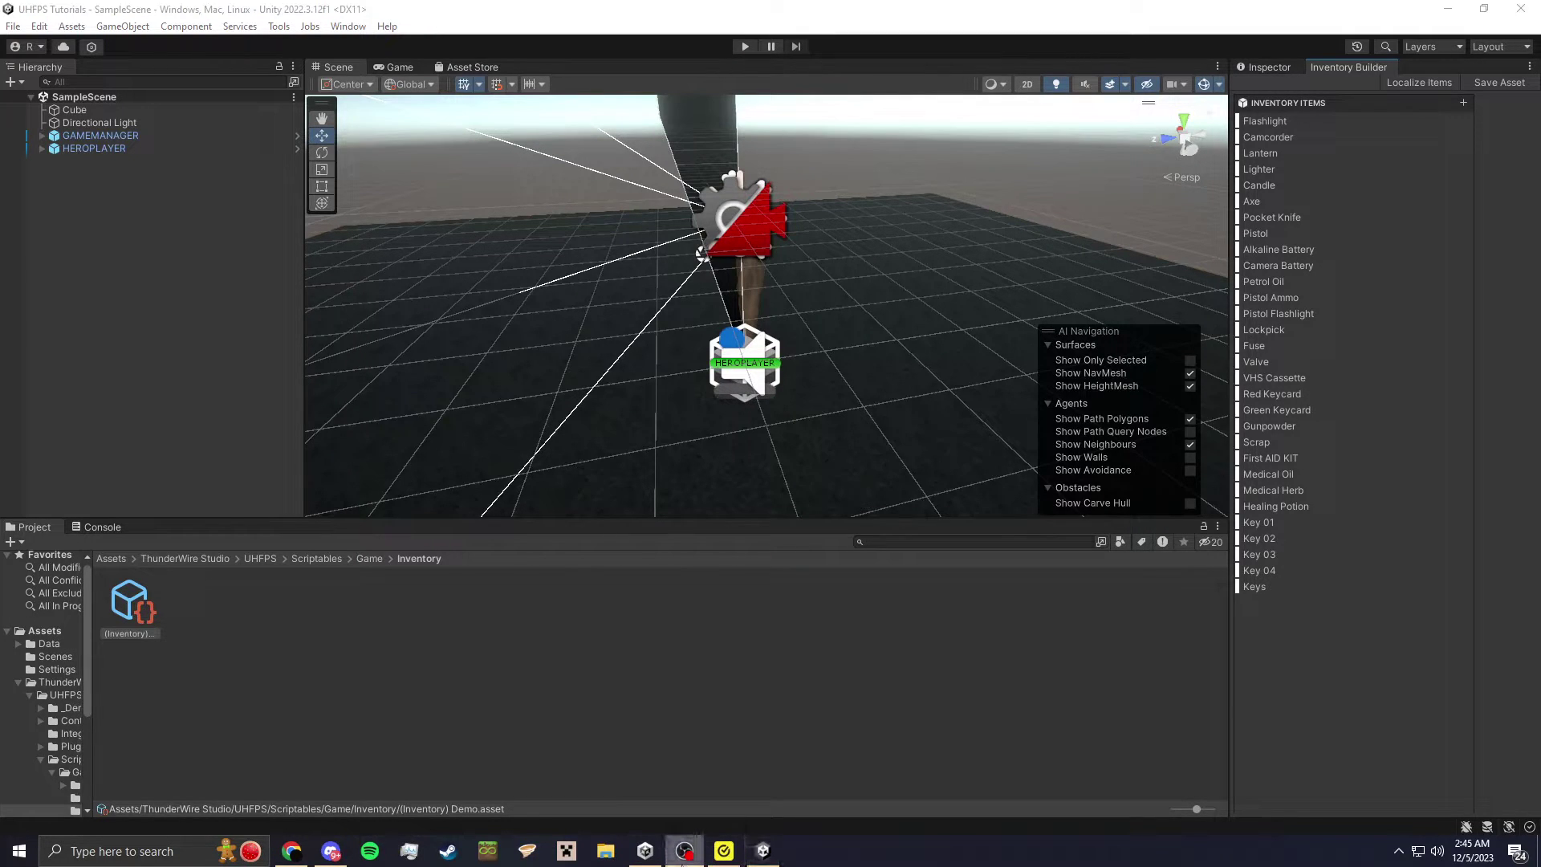
pyautogui.click(1151, 315)
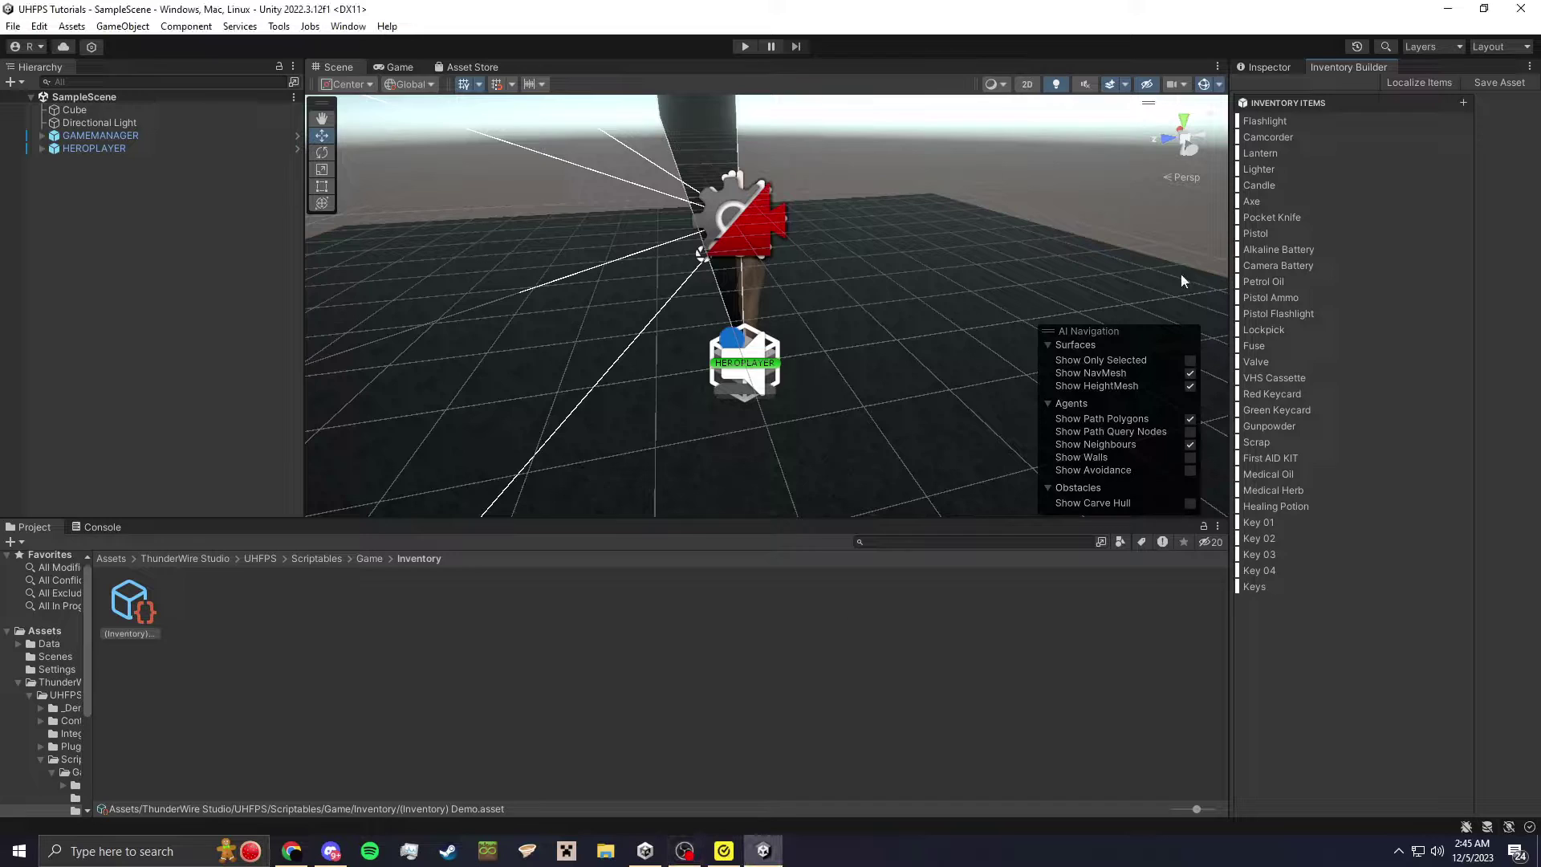
# - Select the Flashlight item and maximize the Inventory Builder to show its item inspector in full
pyautogui.click(1293, 123)
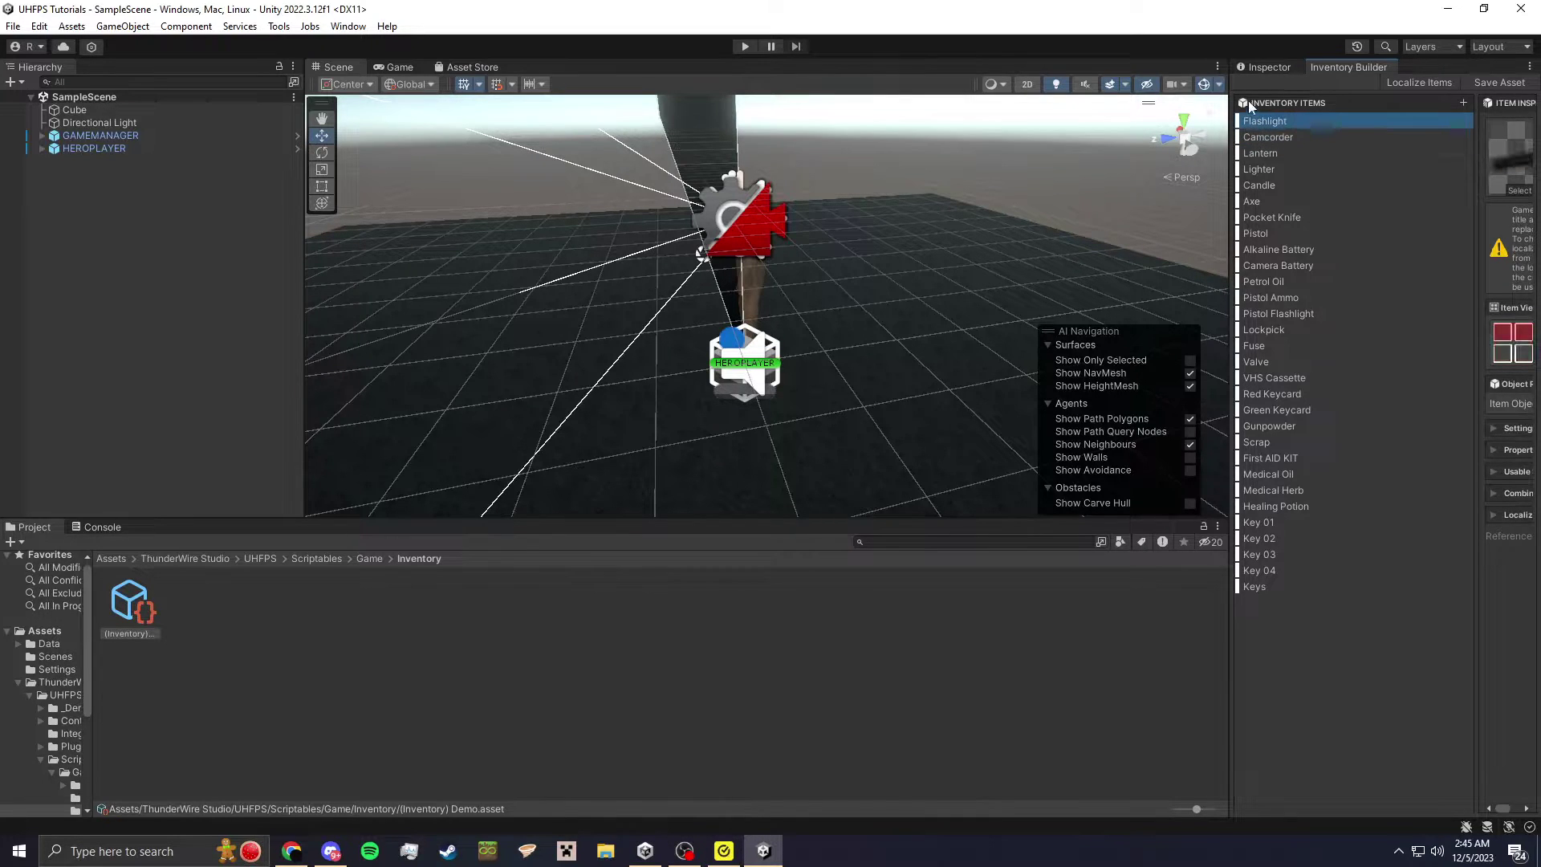
pyautogui.rightClick(1333, 69)
pyautogui.click(1339, 78)
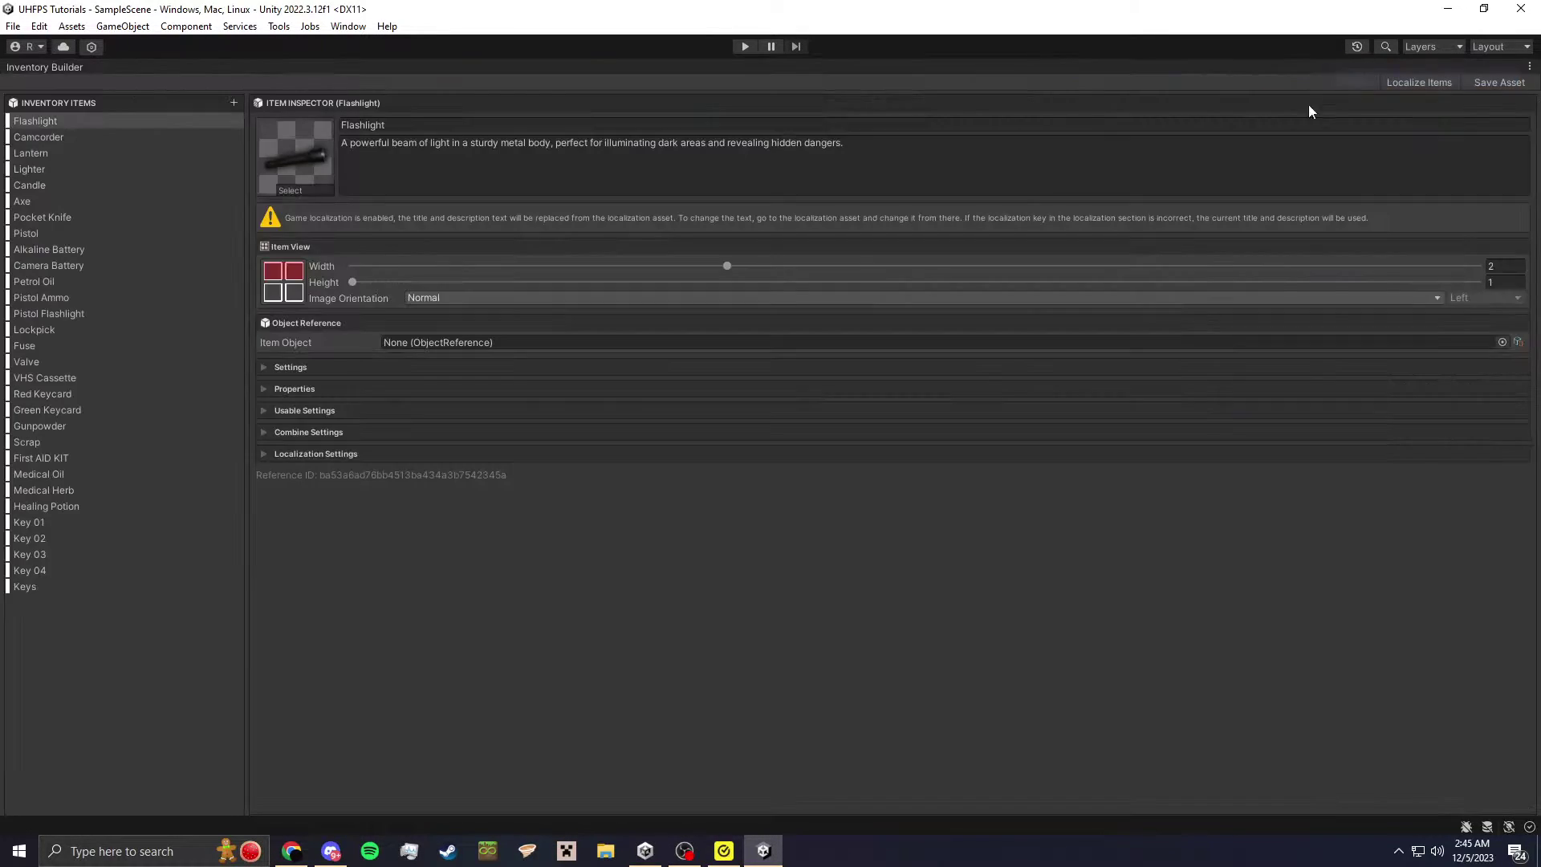
# - Look through the details of existing inventory items, including Key 01, Flashlight, Red Keycard and Gunpowder
pyautogui.click(49, 587)
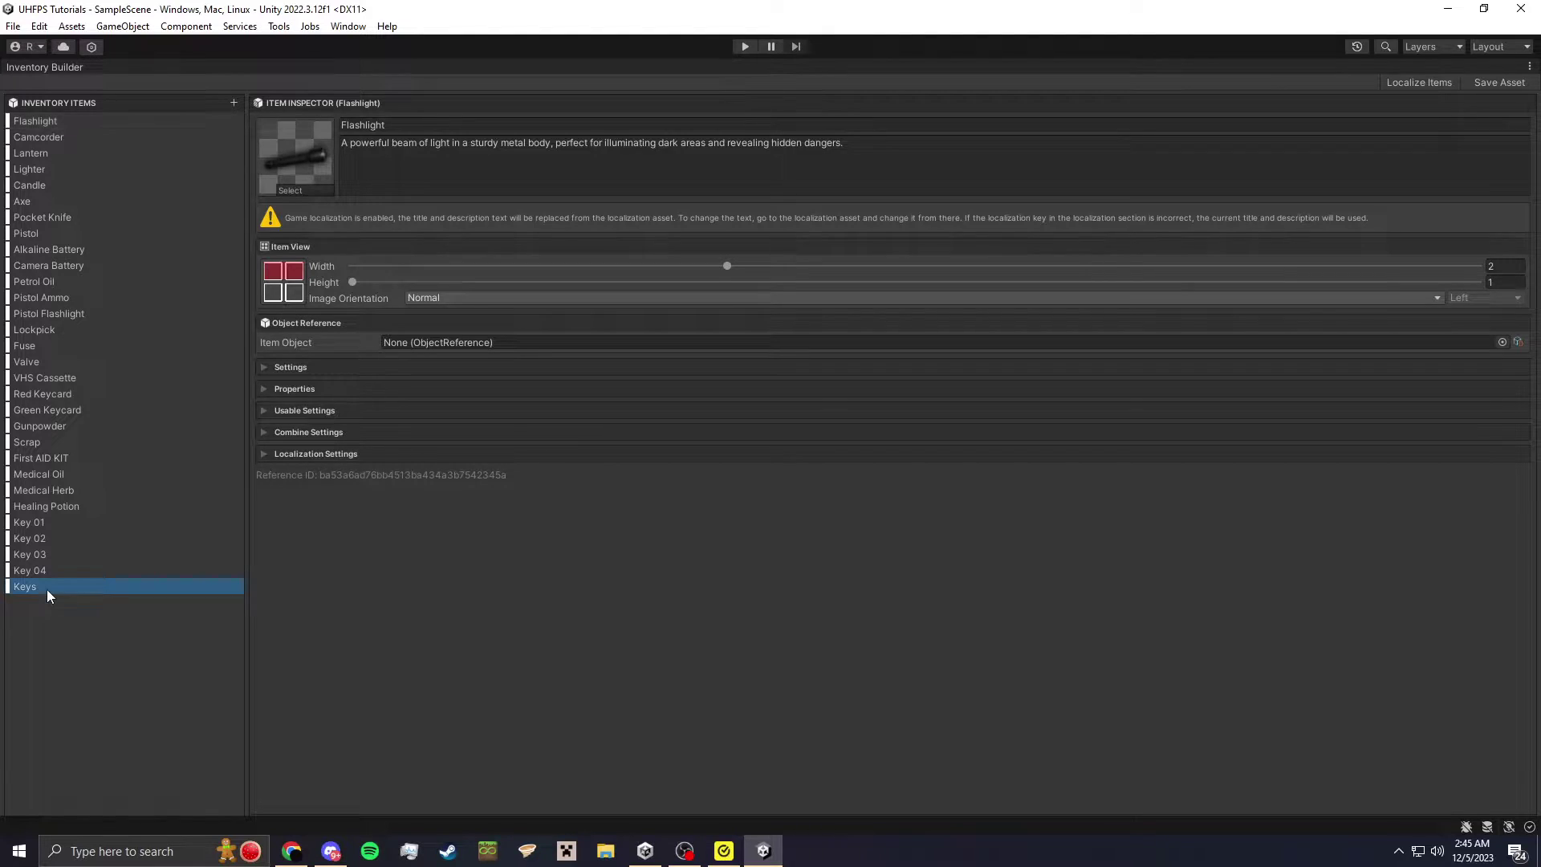
pyautogui.click(124, 250)
pyautogui.click(140, 412)
pyautogui.click(104, 523)
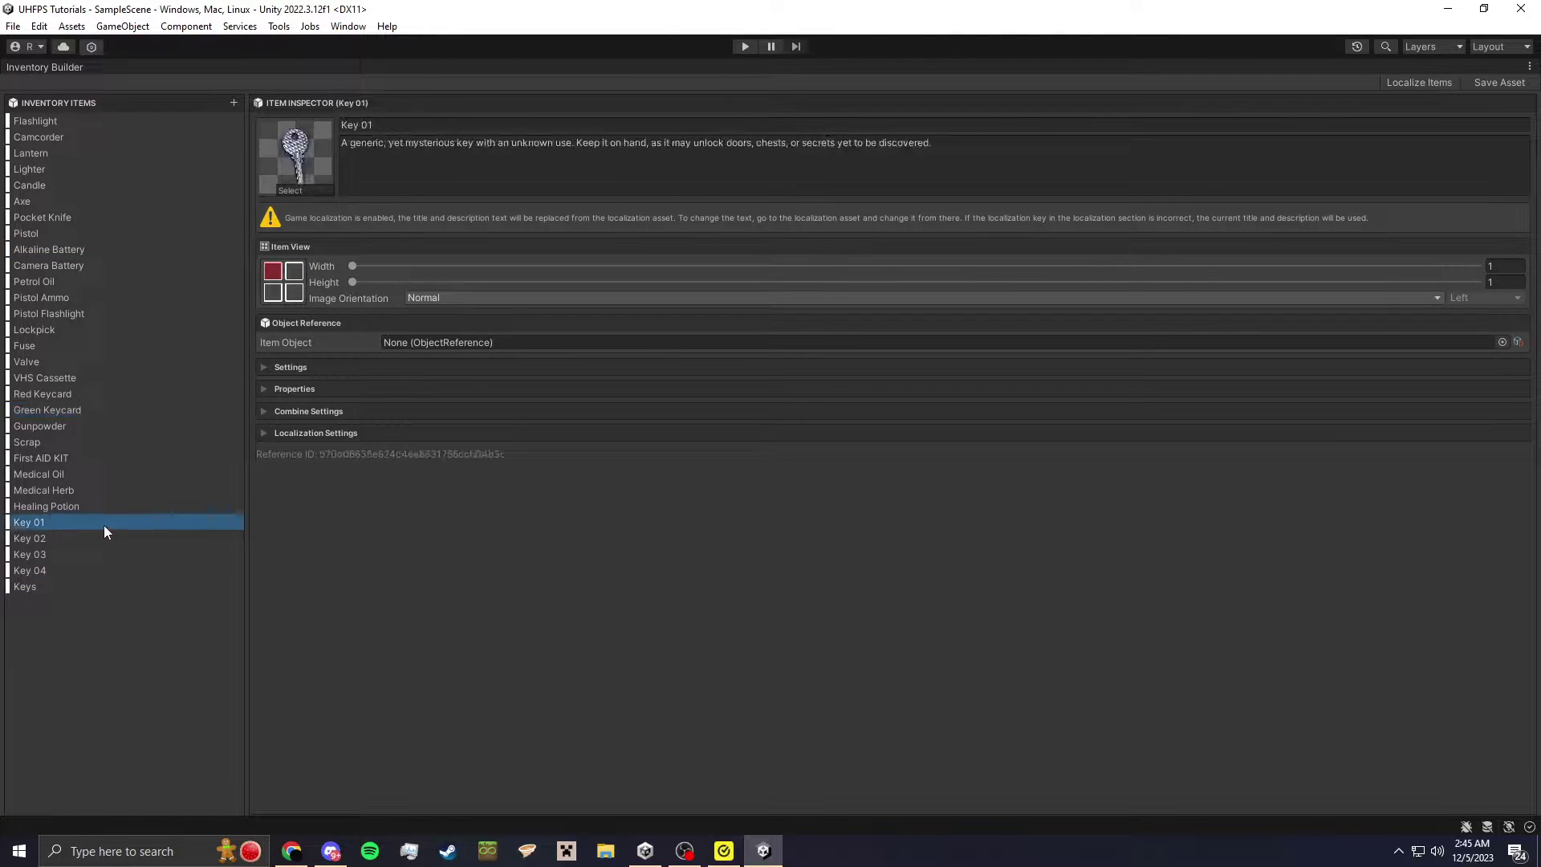
pyautogui.click(65, 122)
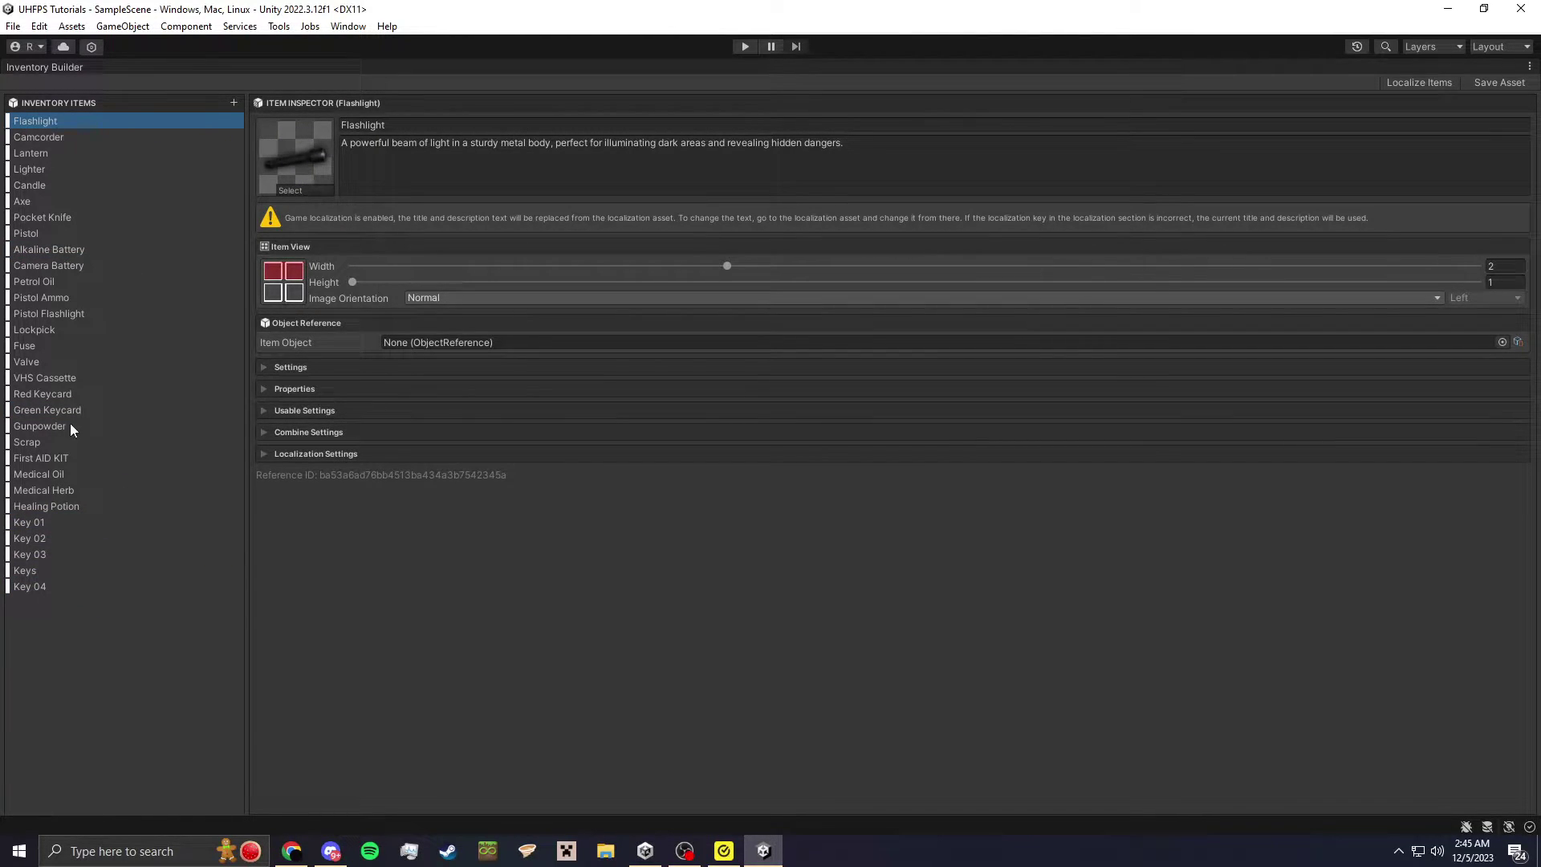
pyautogui.click(71, 350)
pyautogui.click(74, 393)
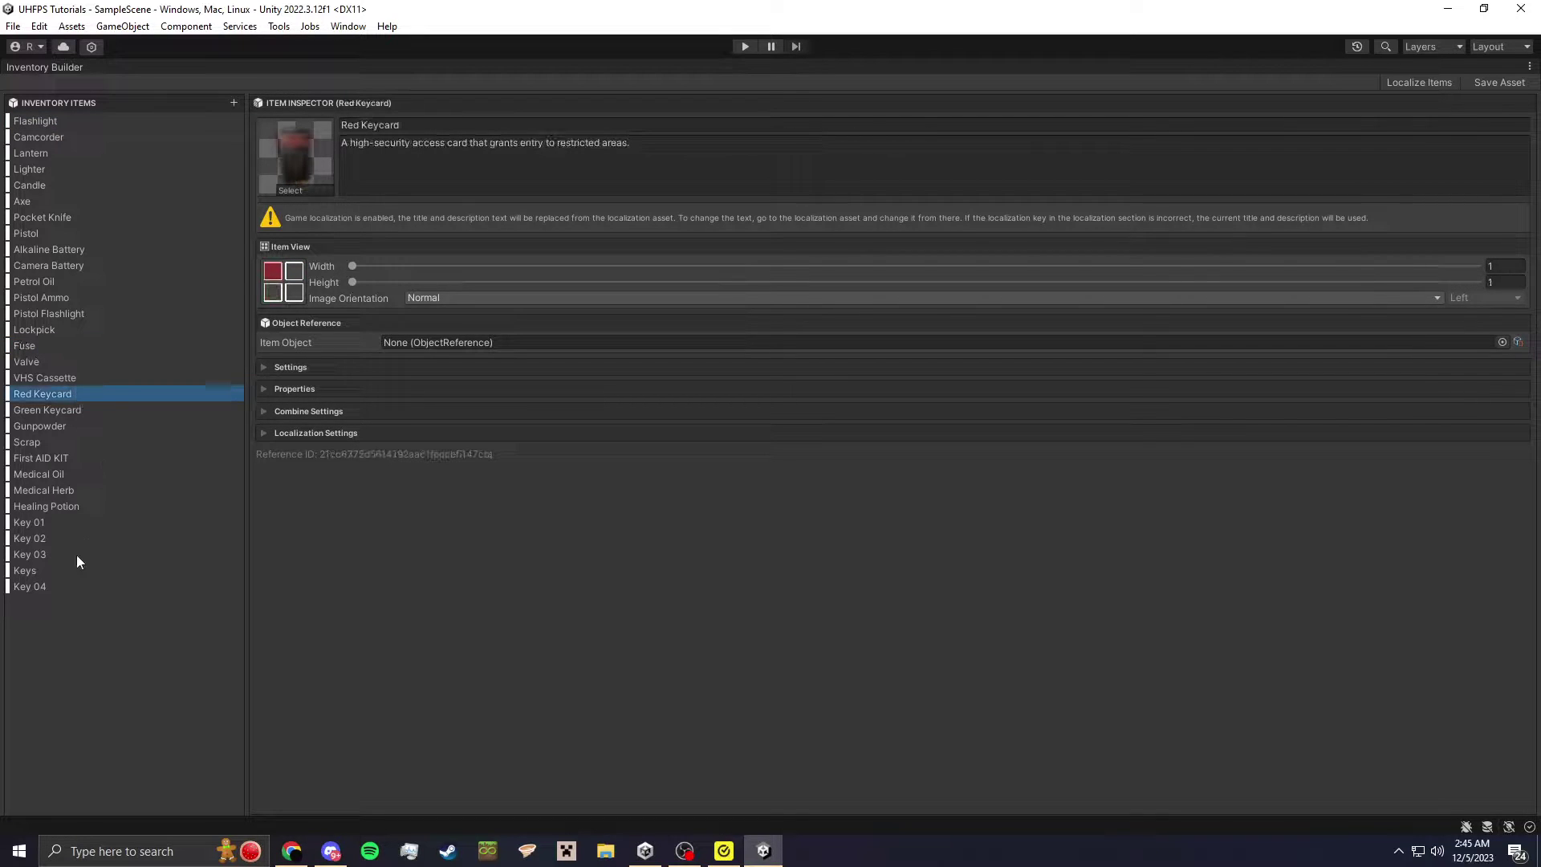
pyautogui.click(55, 427)
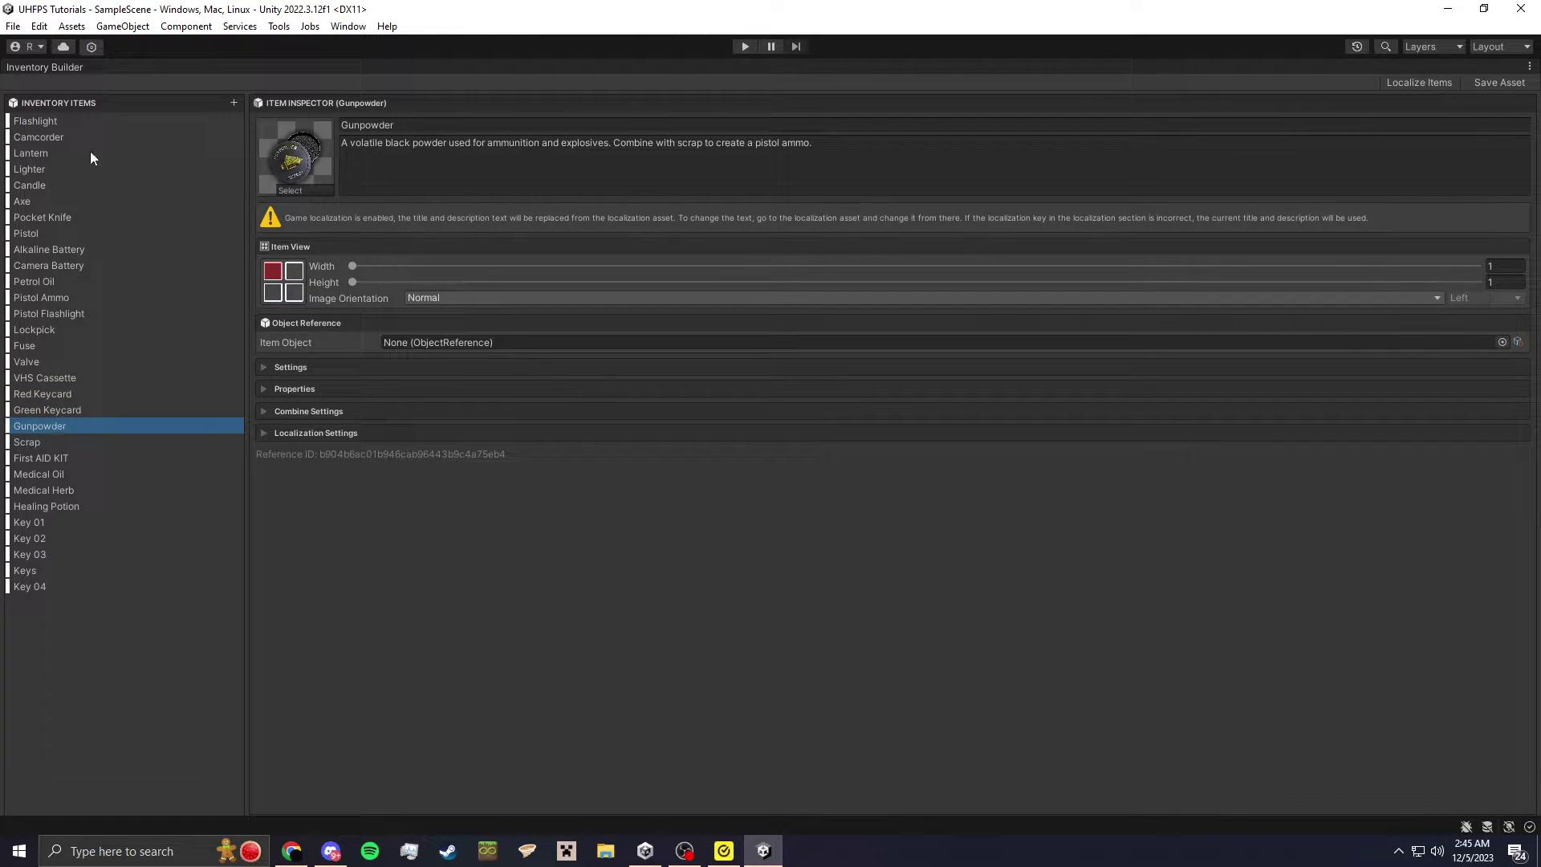
# - Add a new inventory item and move Gunpowder directly above it in the item list
pyautogui.click(233, 104)
pyautogui.rightClick(64, 430)
pyautogui.click(29, 433)
pyautogui.click(37, 603)
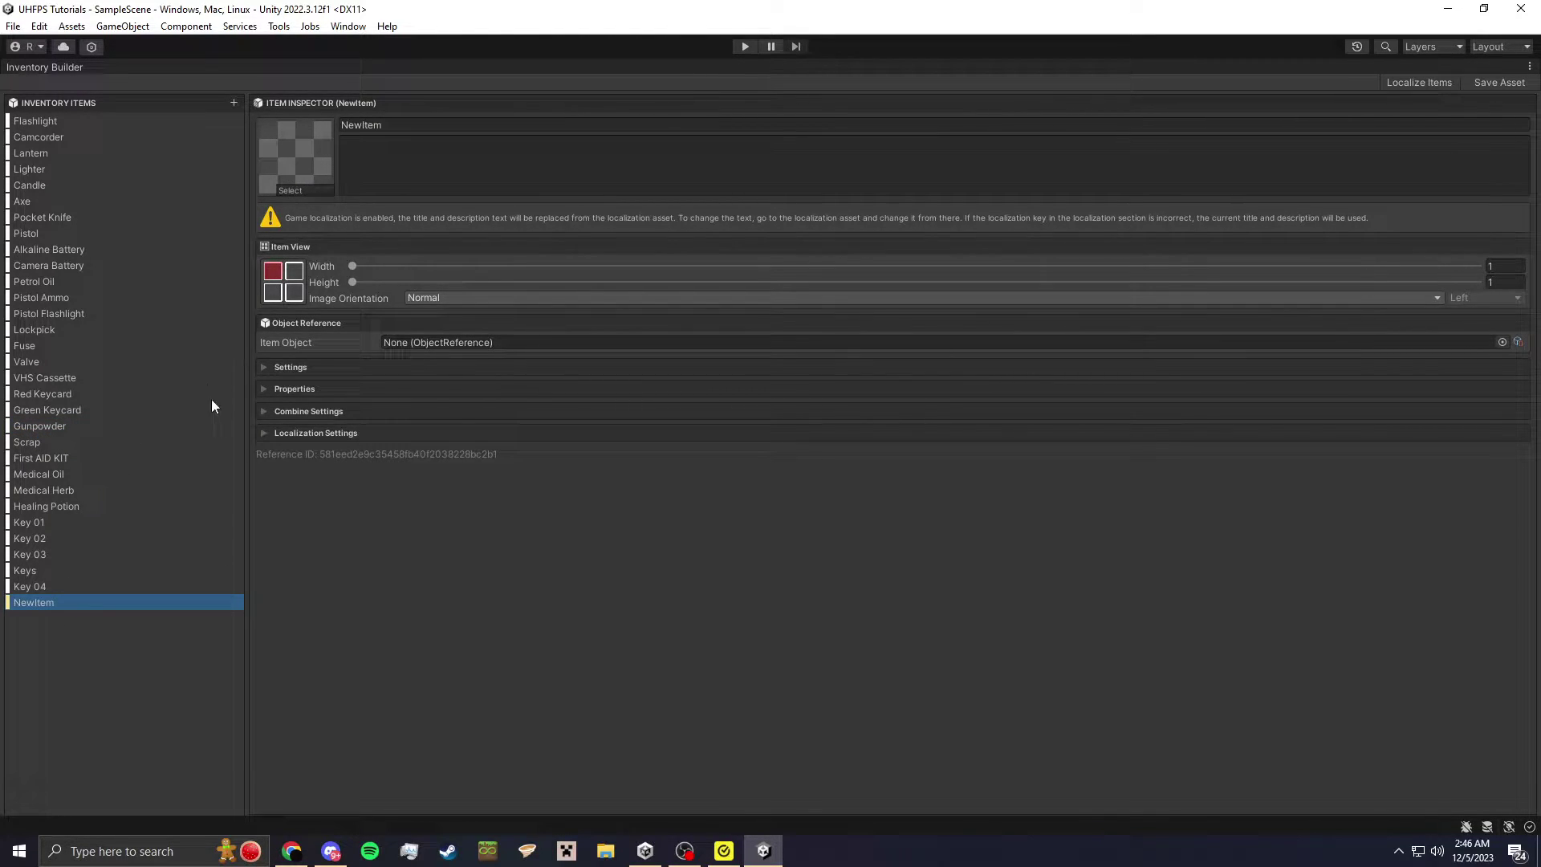
pyautogui.click(41, 426)
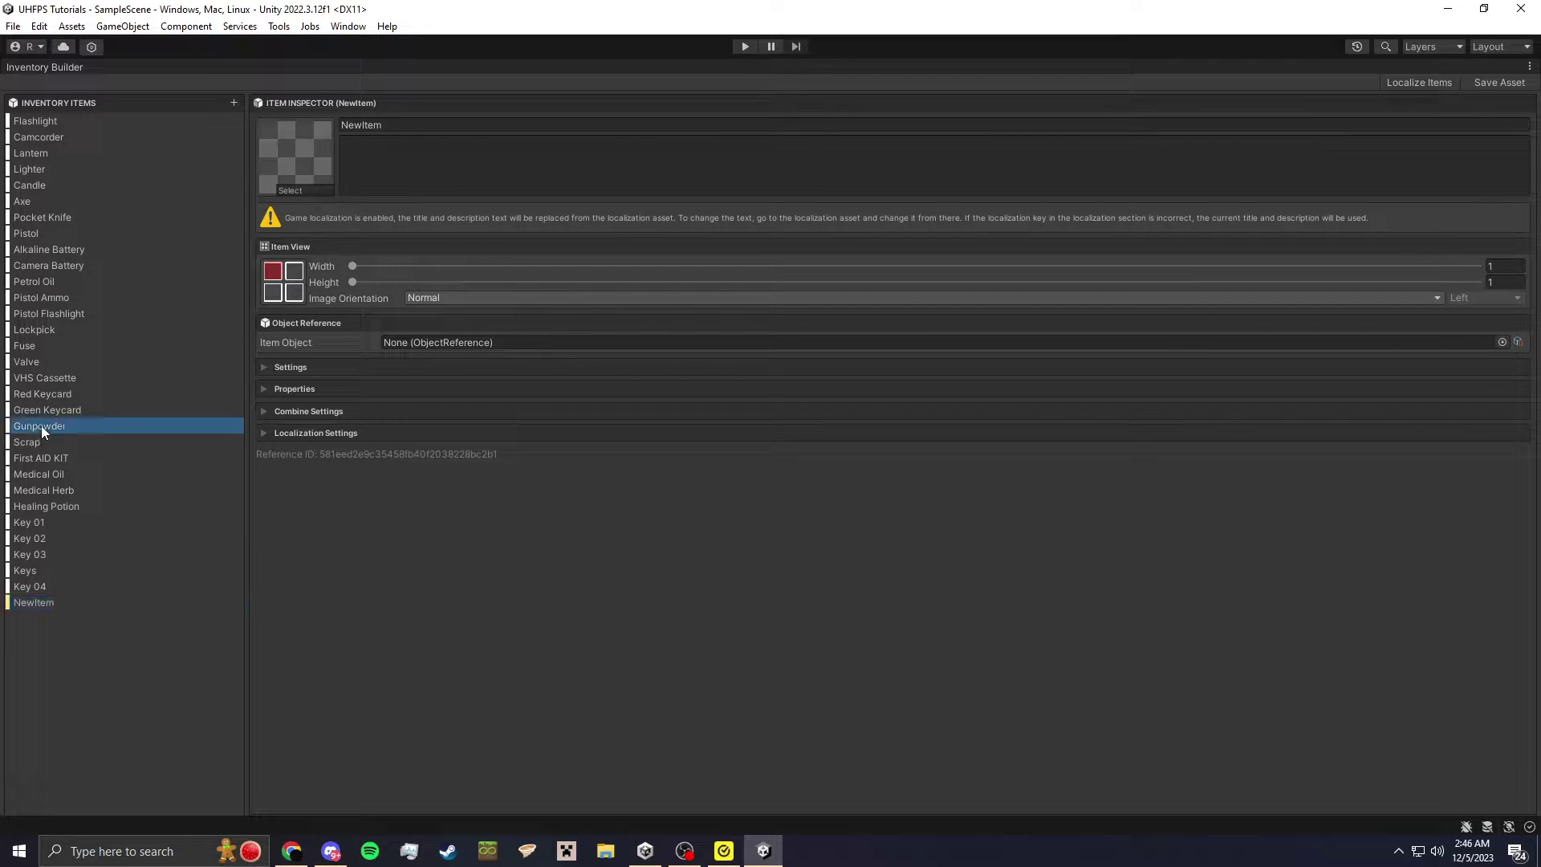
pyautogui.moveTo(35, 464); pyautogui.dragTo(50, 591)
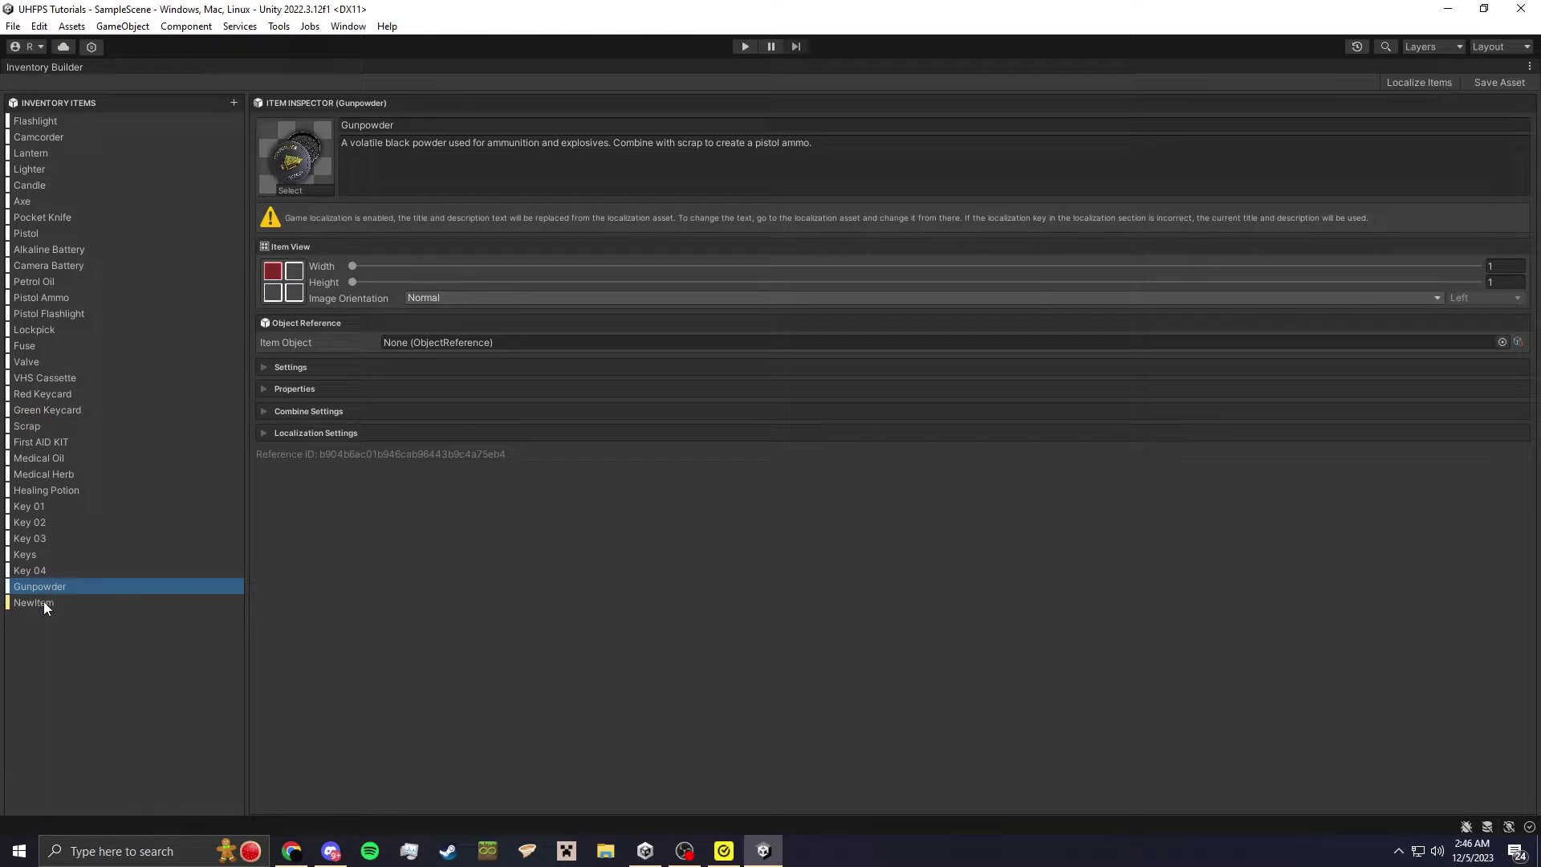
# - Rename the new inventory item to Crucifix
pyautogui.click(43, 604)
pyautogui.click(397, 125)
pyautogui.hotkey('ctrl', 'a')
pyautogui.press('BackSpace')
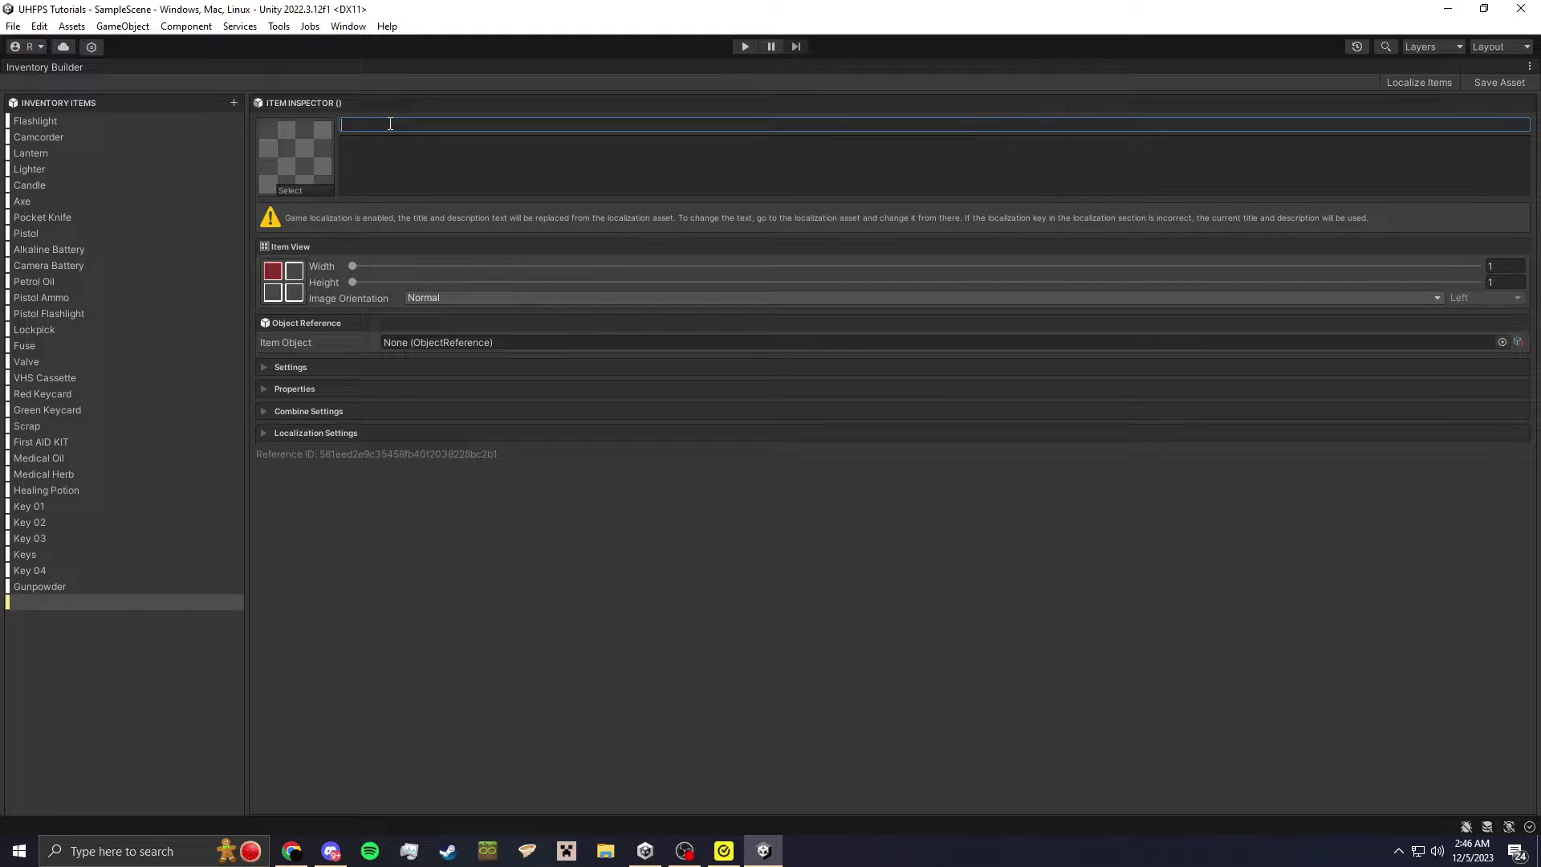
pyautogui.write('Crucifix')
pyautogui.hotkey('ctrl', 'a')
# - Enter "A cross found in the depths of the forest...." as the Crucifix item's description
pyautogui.click(436, 144)
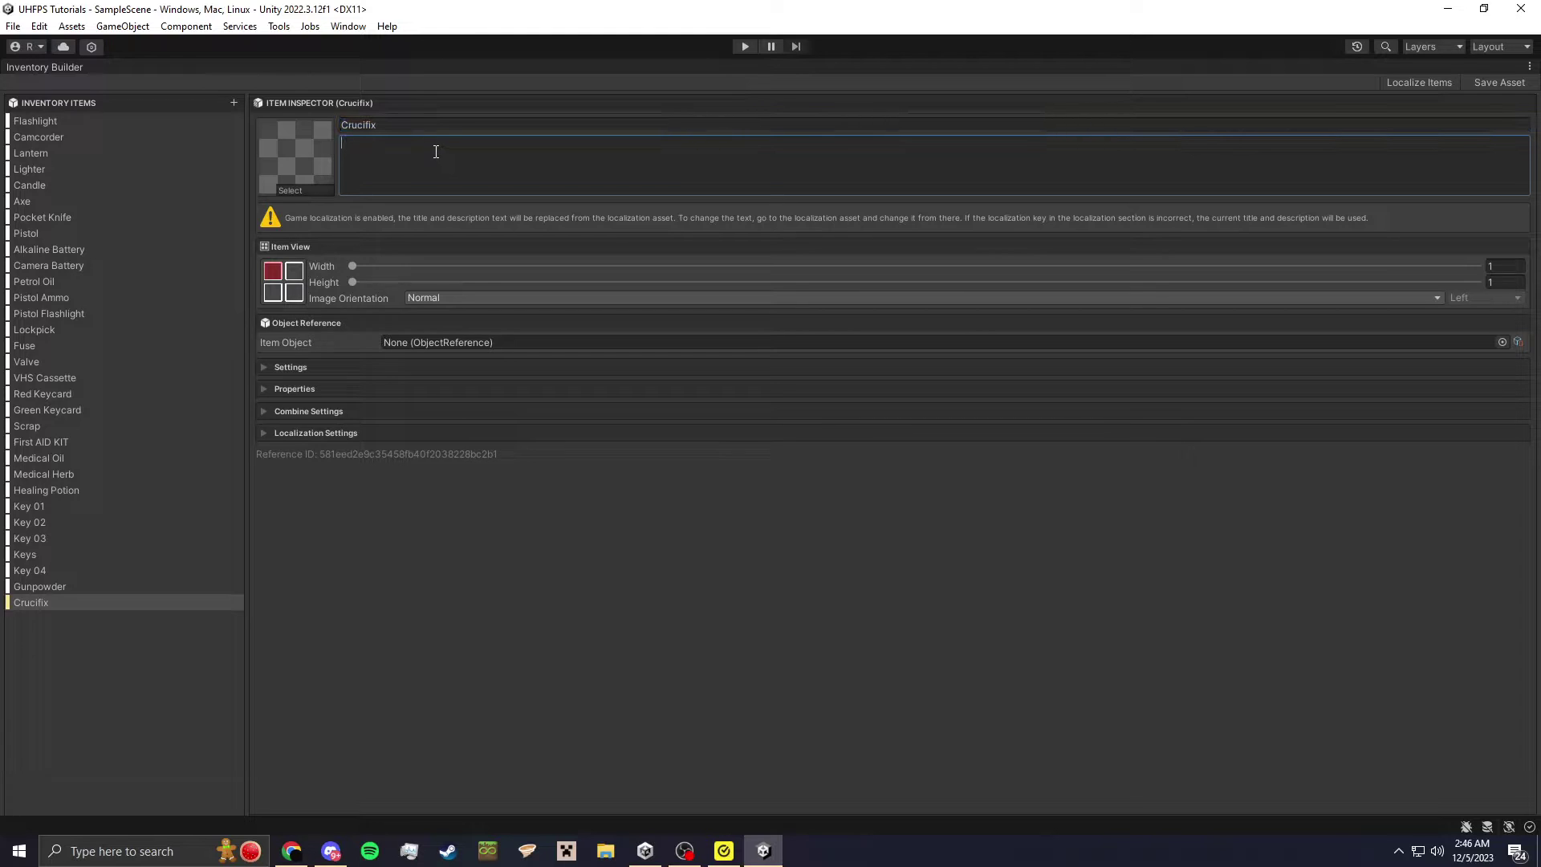
pyautogui.write('A cross found ')
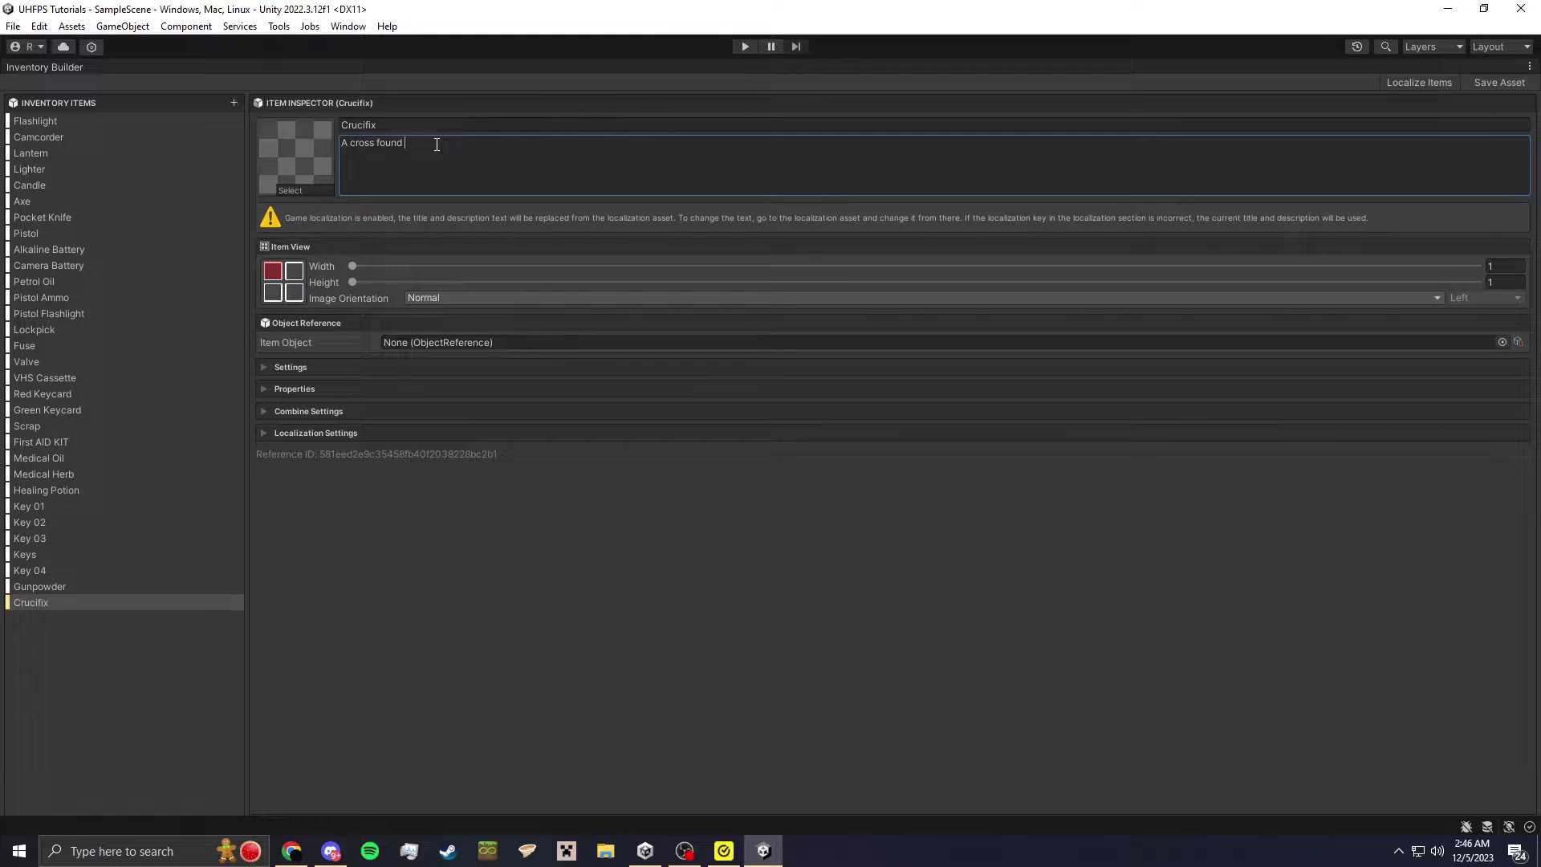
pyautogui.write('in the dephth')
pyautogui.hotkey('ctrl', 'BackSpace')
pyautogui.write('dephts')
pyautogui.press('BackSpace')
pyautogui.press('BackSpace')
pyautogui.write('ths of the forest....')
# - Compare the Gunpowder item's details with those of the Crucifix item
pyautogui.click(59, 586)
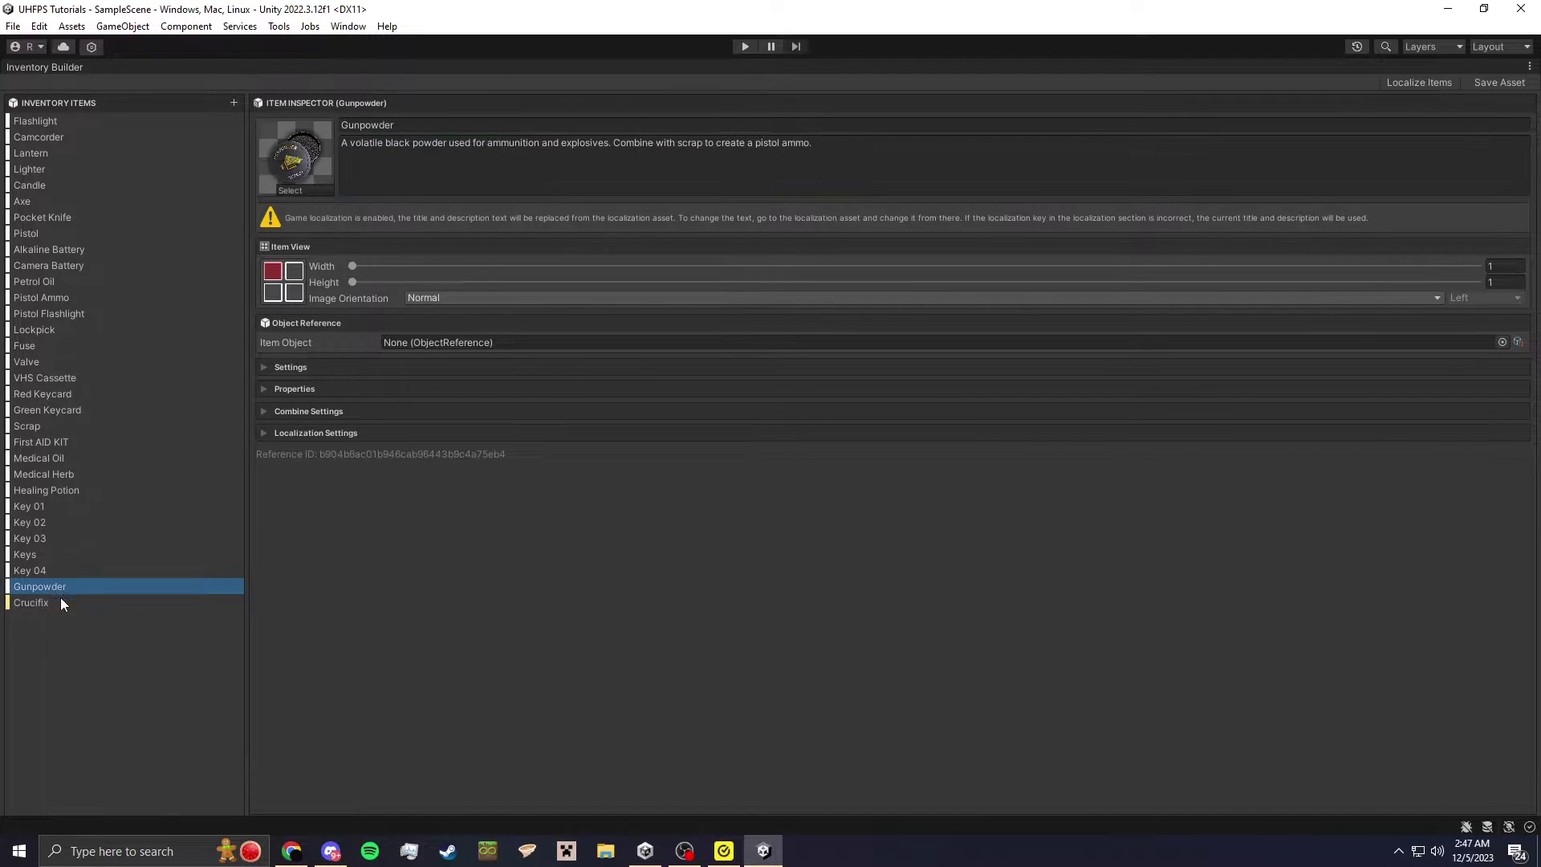
pyautogui.click(61, 603)
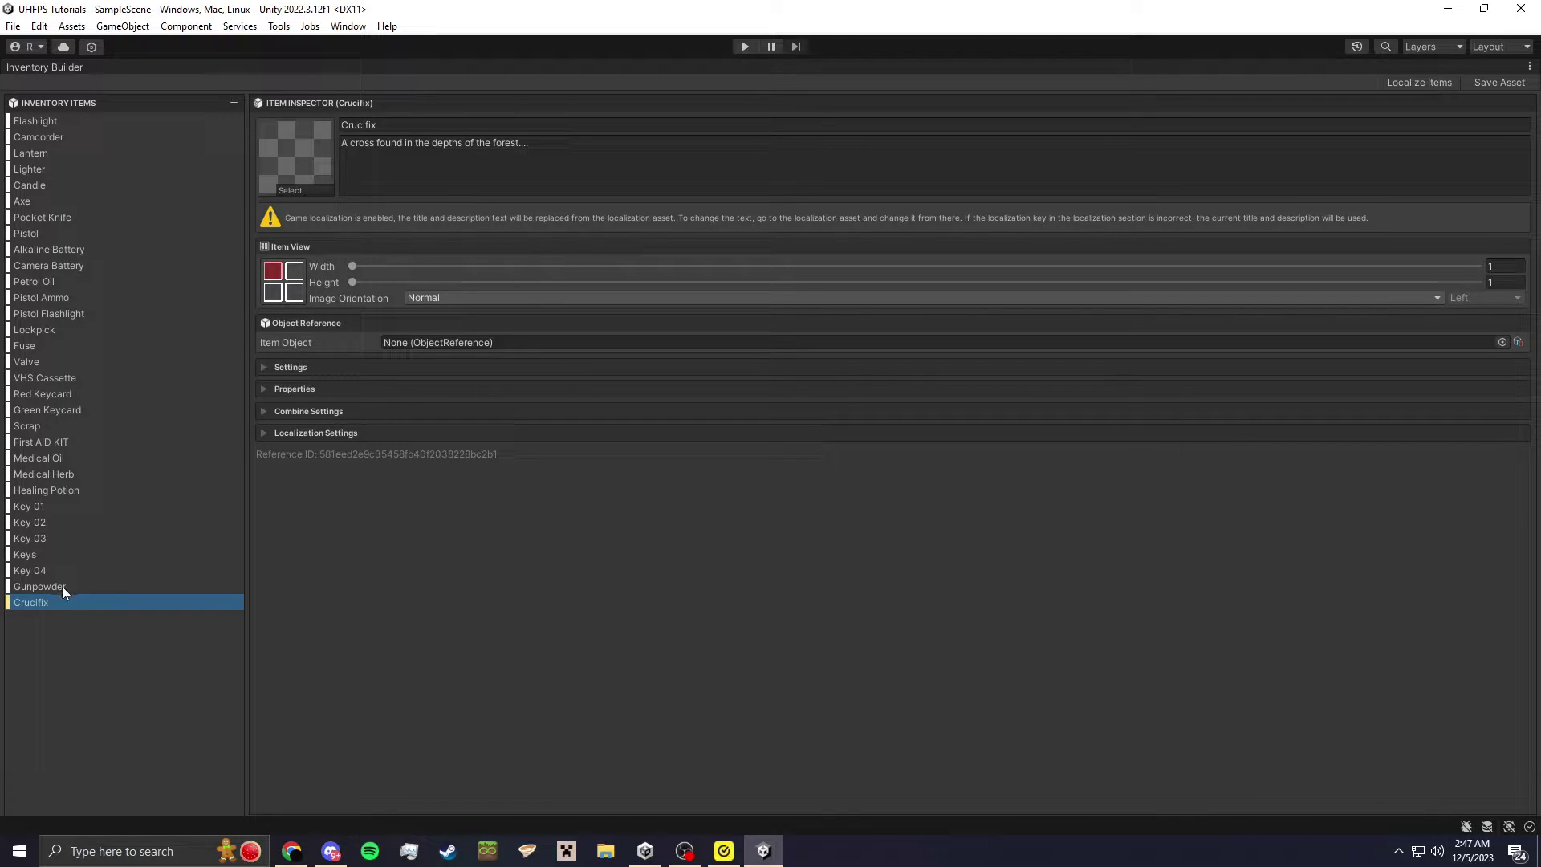
pyautogui.click(47, 587)
pyautogui.click(53, 604)
# - Enable Is Examinable, Is Combinable, Is Droppable and Is Discardable in the Crucifix item's settings
pyautogui.click(289, 367)
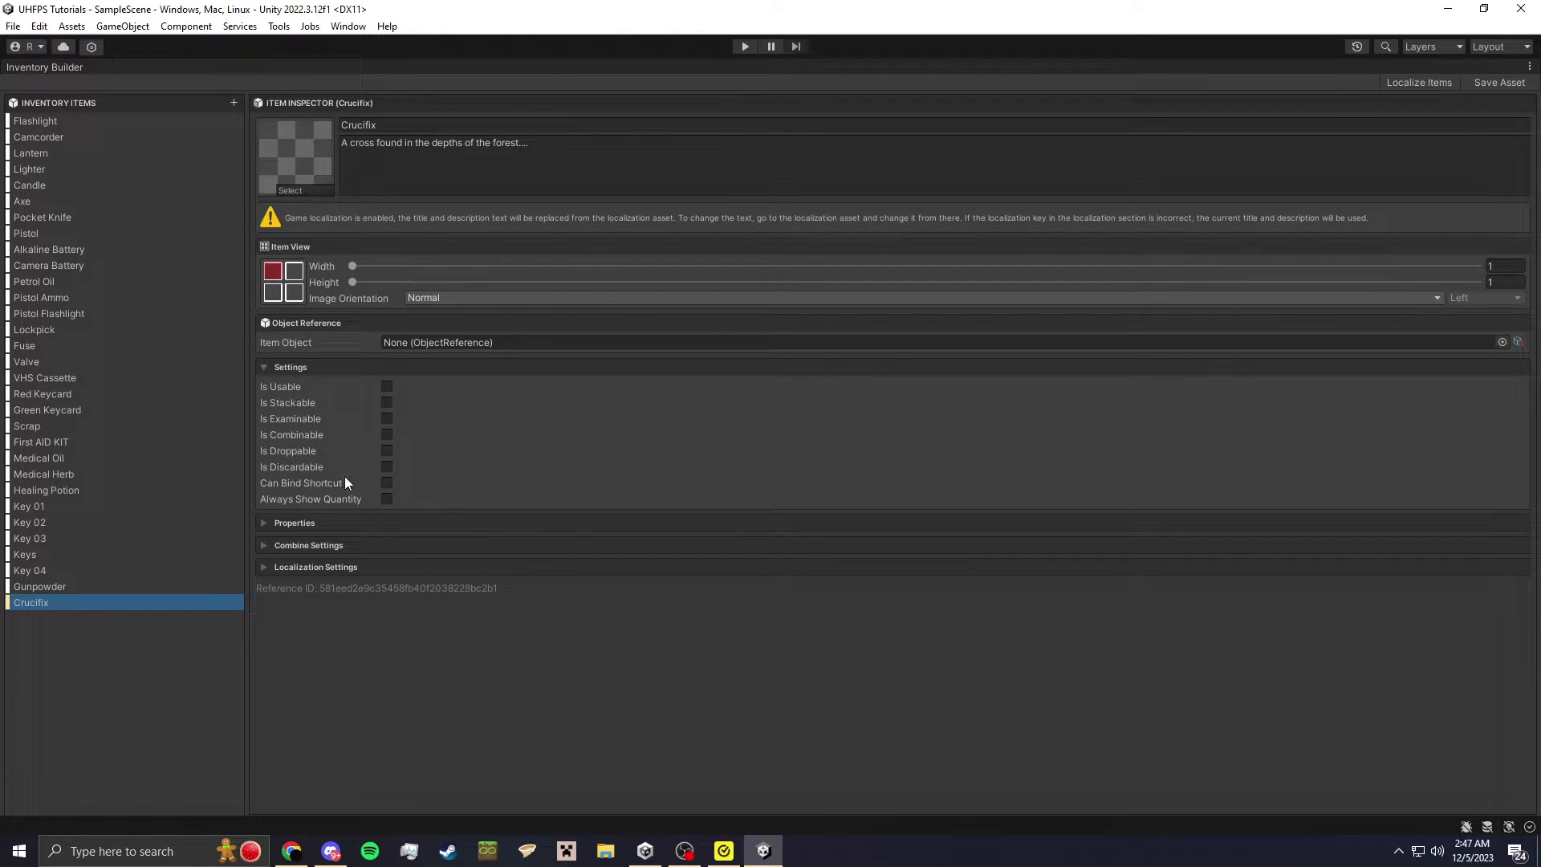
pyautogui.click(387, 419)
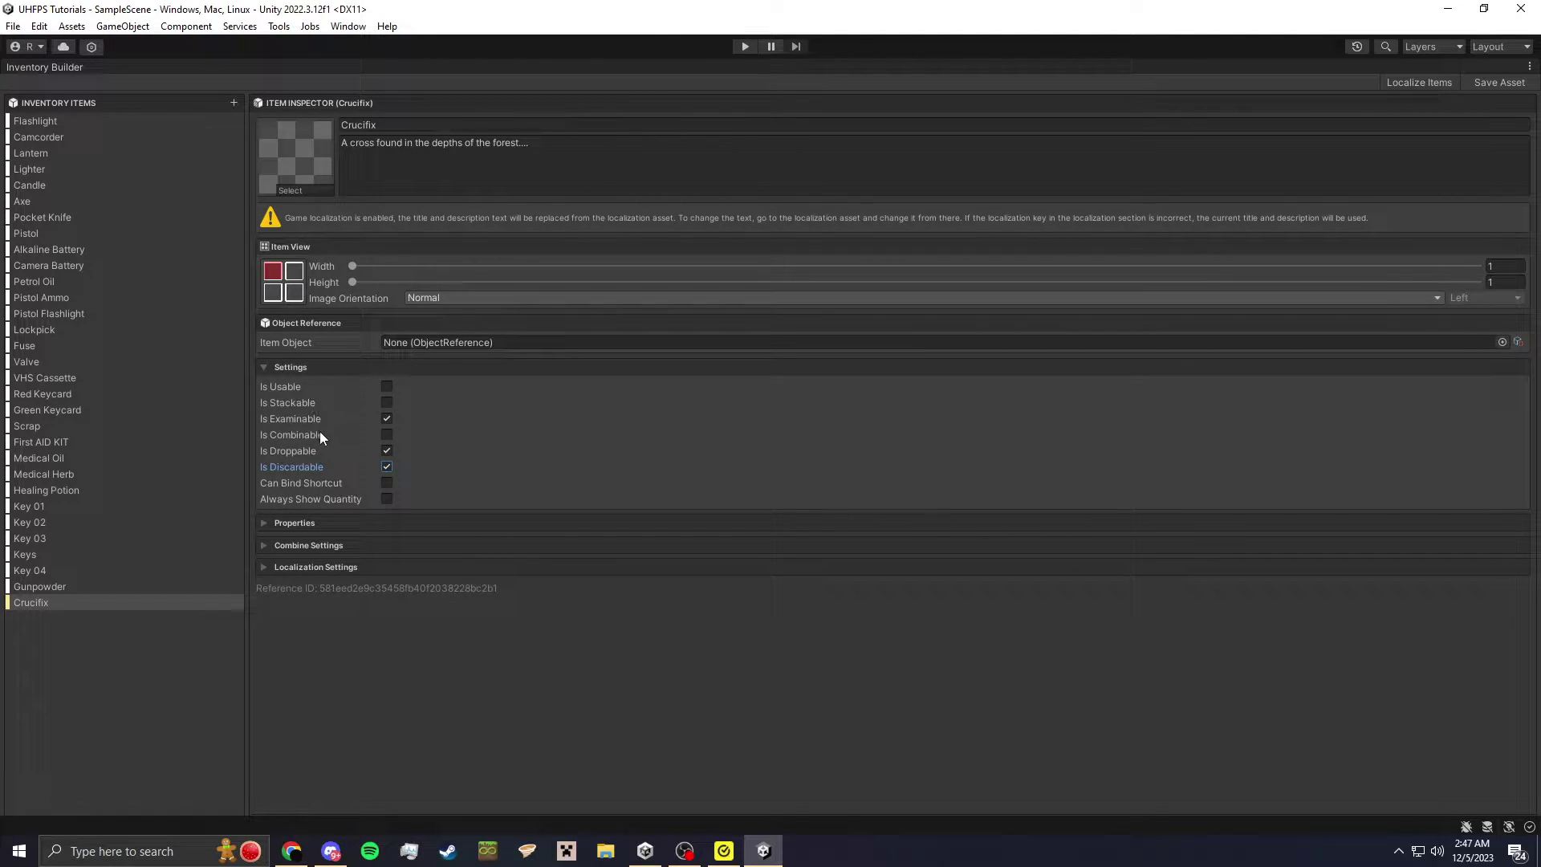
pyautogui.click(387, 435)
# - Add a combination to the Crucifix item's combine settings and expand it to show its options
pyautogui.click(283, 546)
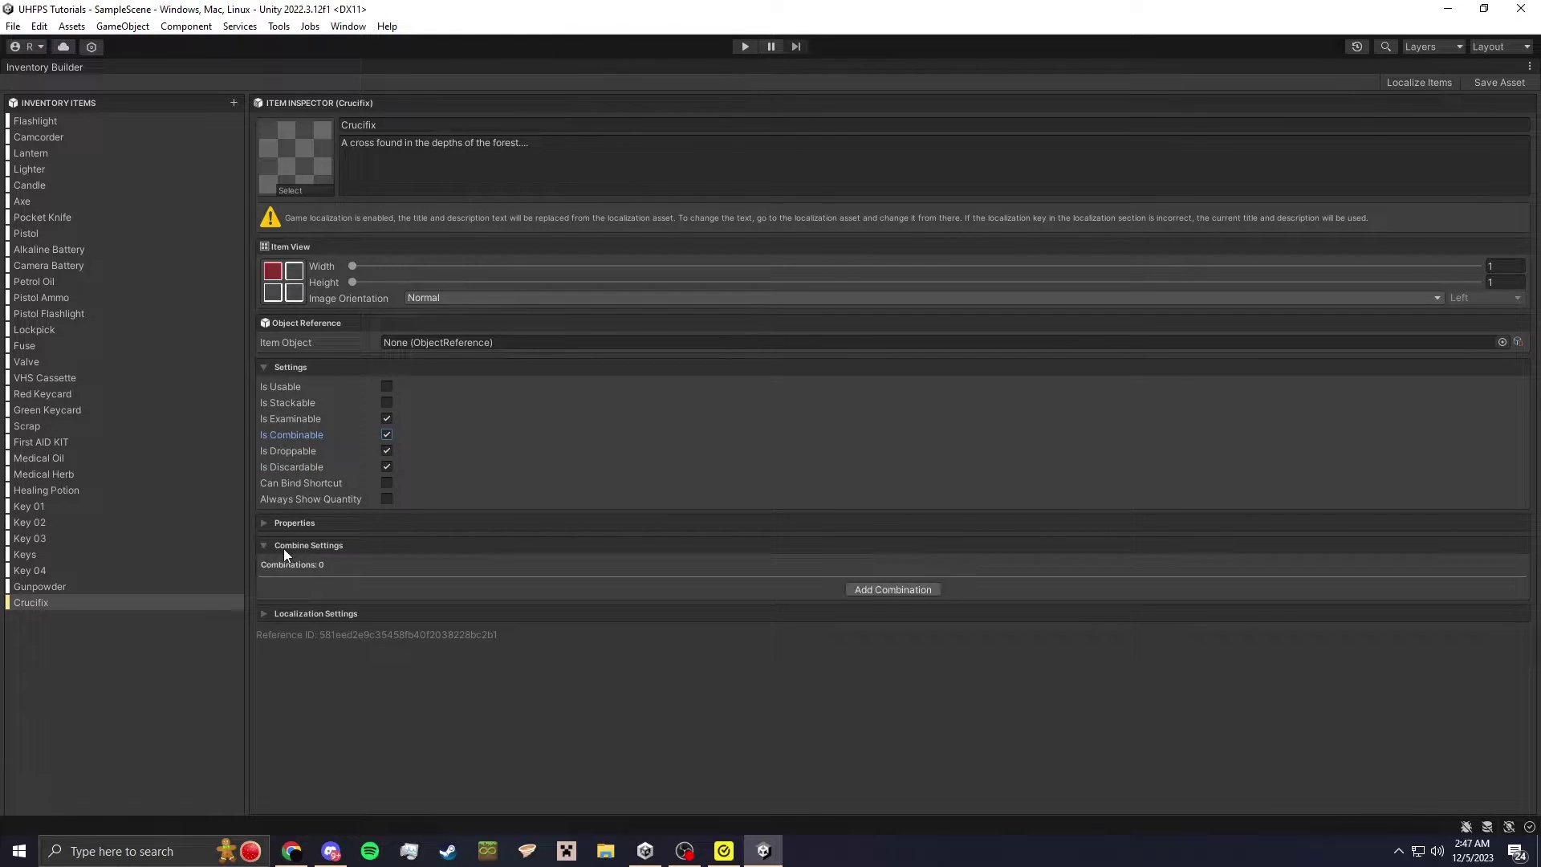
pyautogui.click(898, 590)
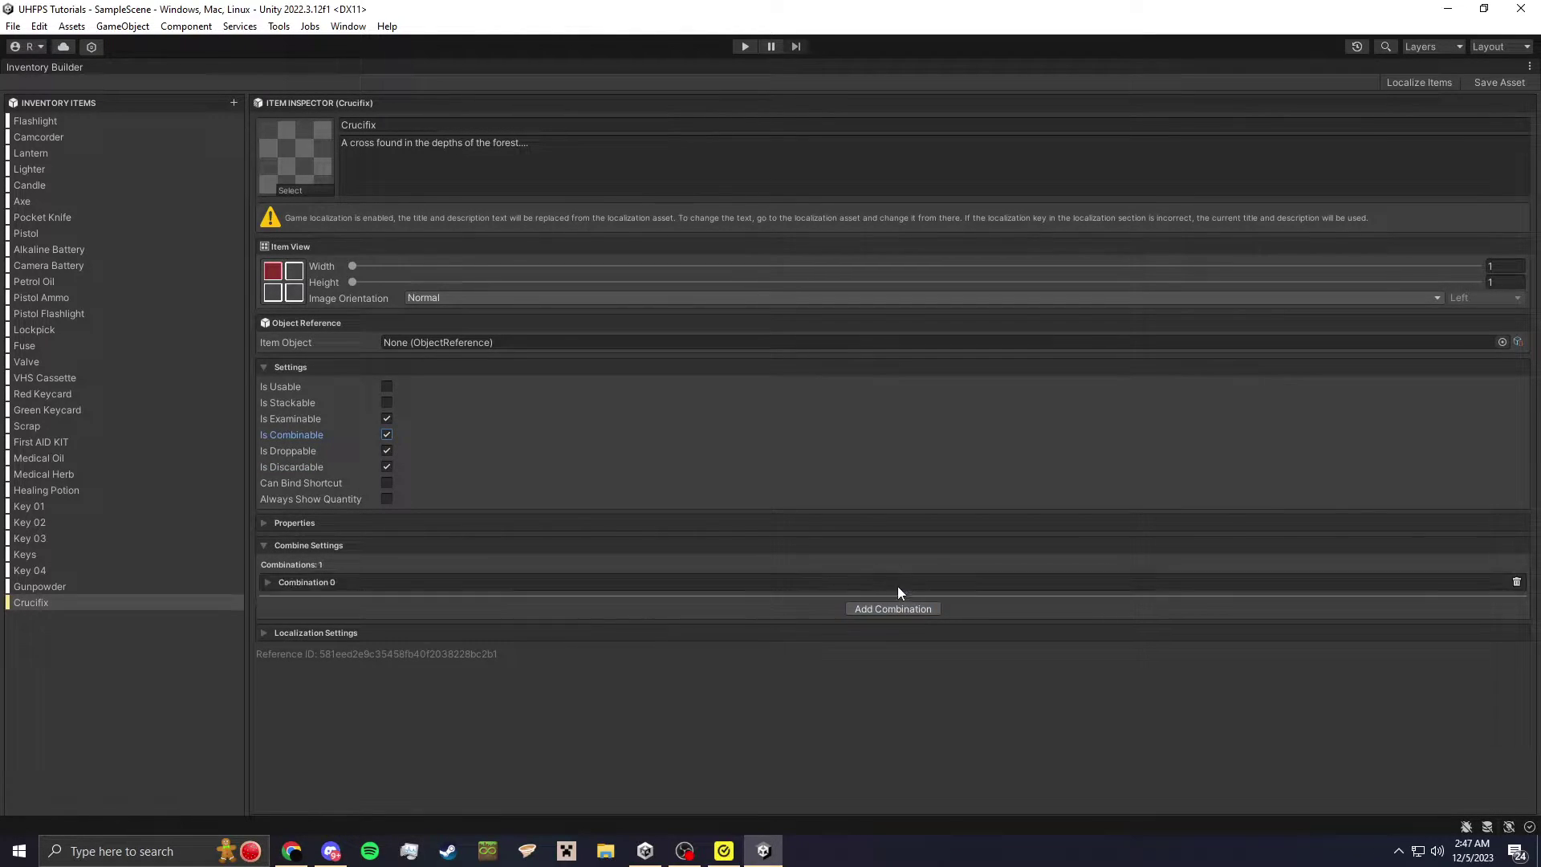
pyautogui.click(307, 583)
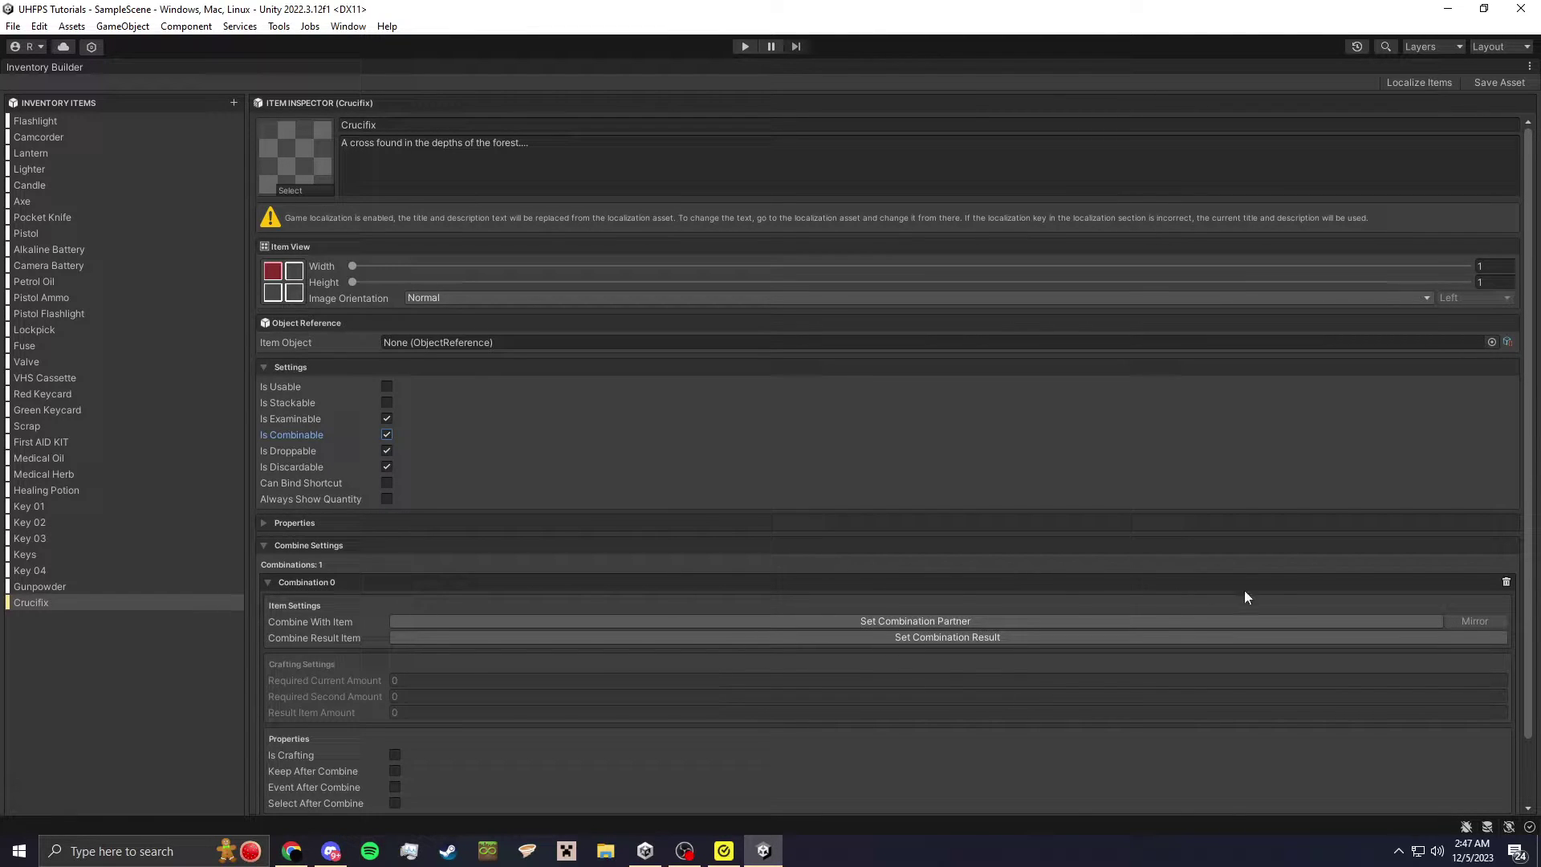
pyautogui.click(1507, 582)
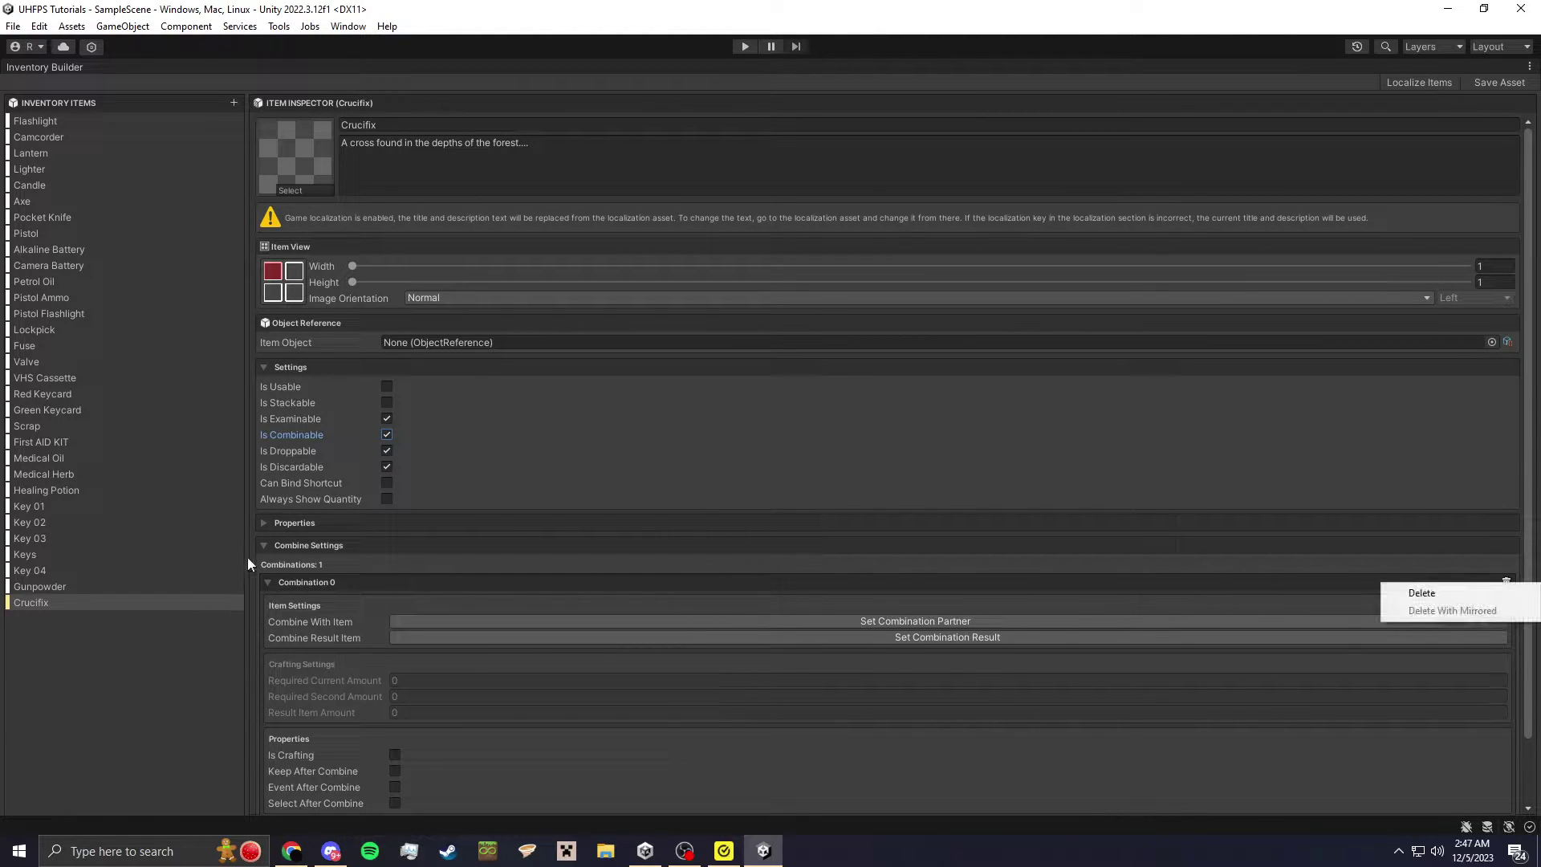
pyautogui.press('Escape')
# - Turn off Is Combinable for the Crucifix, keep Is Droppable enabled, and set its Max Stack to 1
pyautogui.click(387, 450)
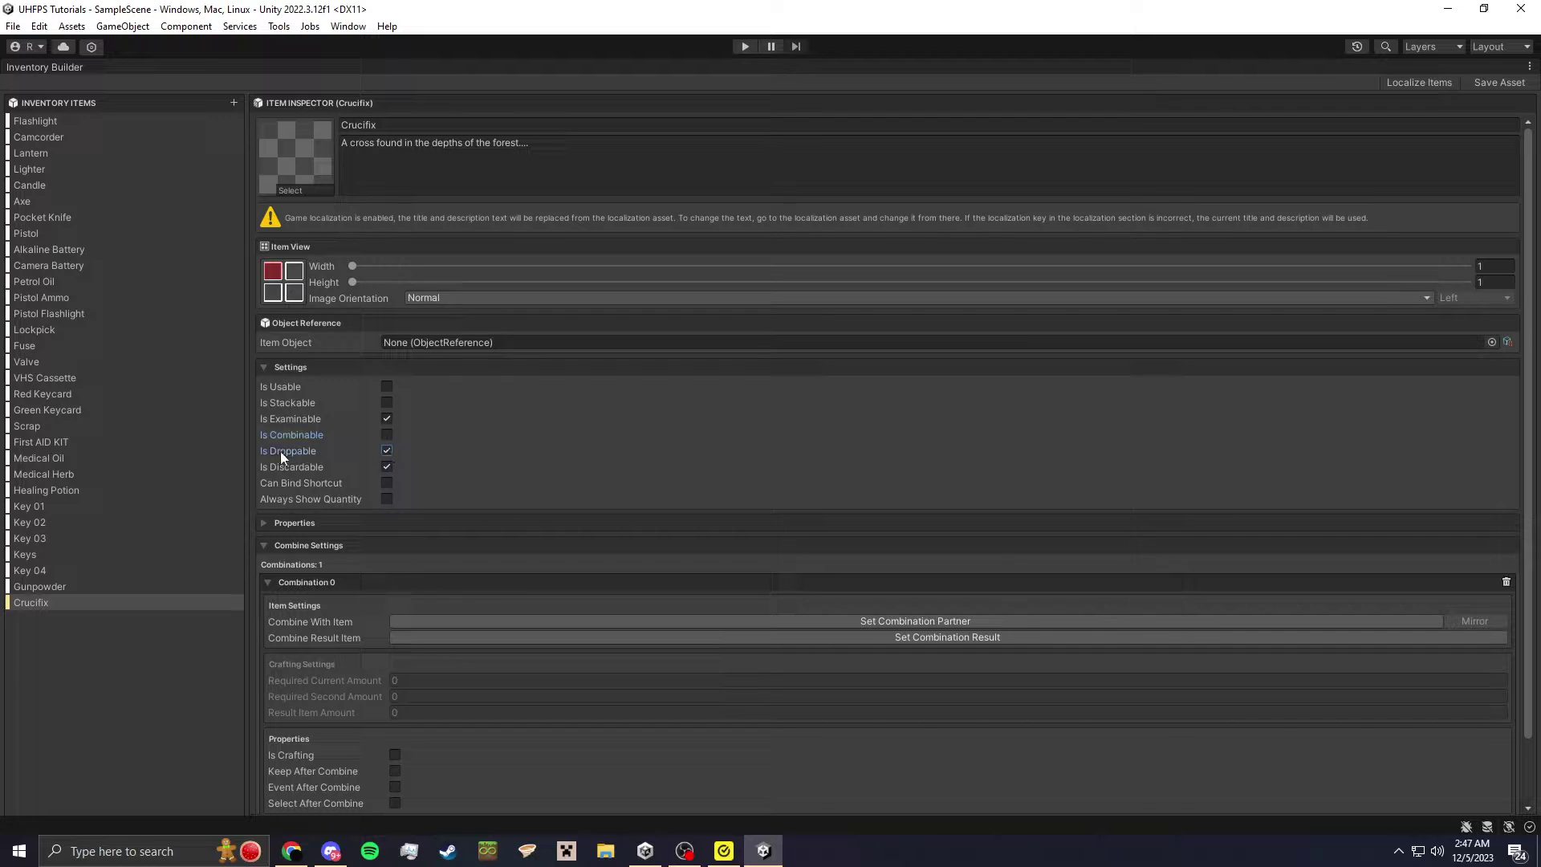
pyautogui.click(293, 545)
pyautogui.click(304, 522)
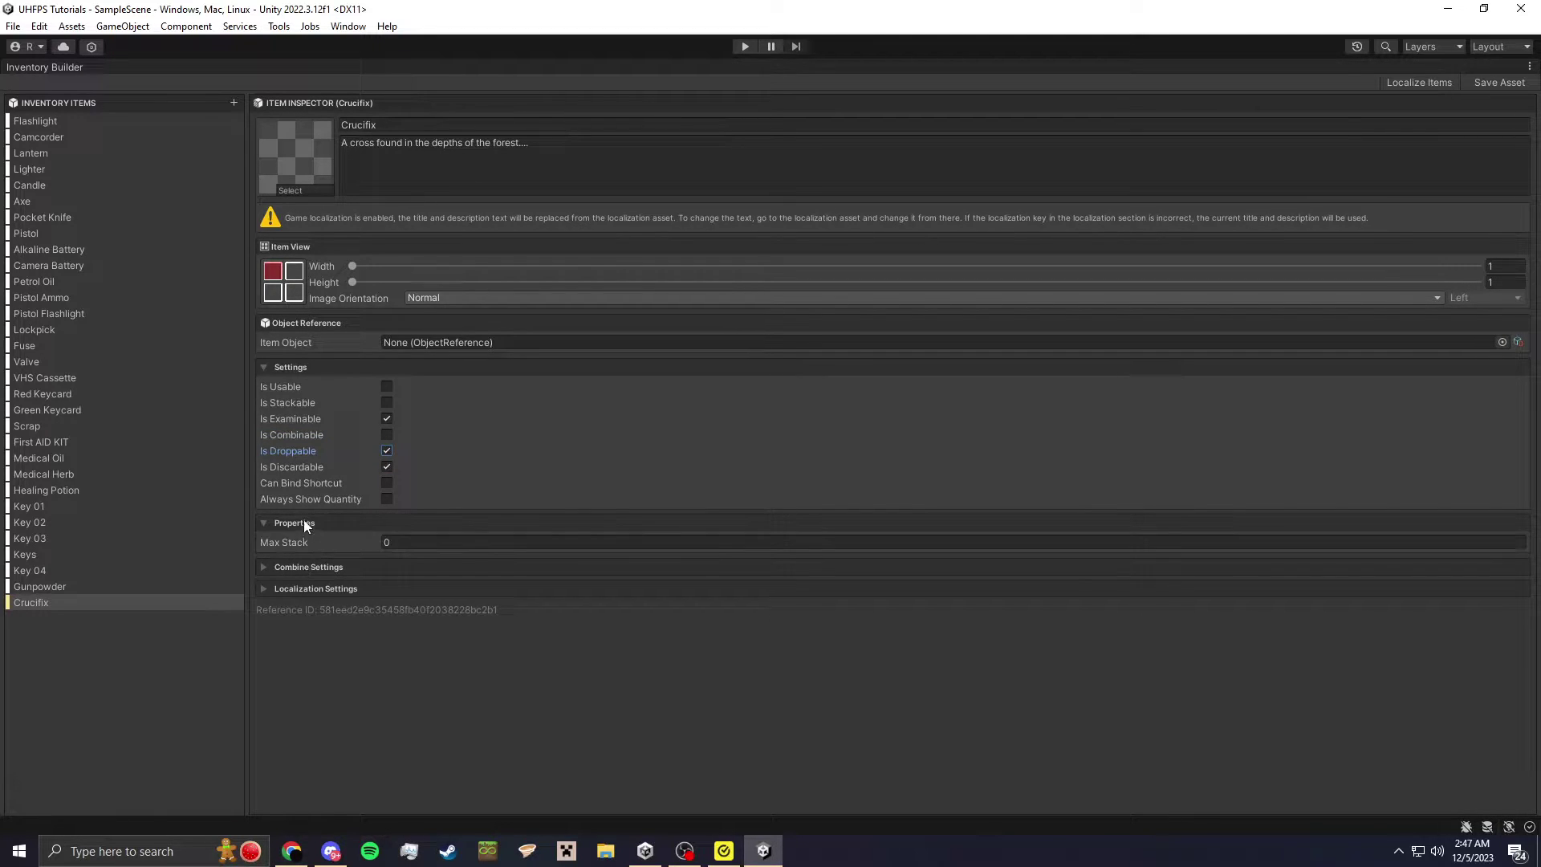
pyautogui.click(402, 543)
pyautogui.write('1')
# - Examine the Gunpowder item's combine settings, including the item and crafting options of its existing combination
pyautogui.click(90, 586)
pyautogui.click(296, 411)
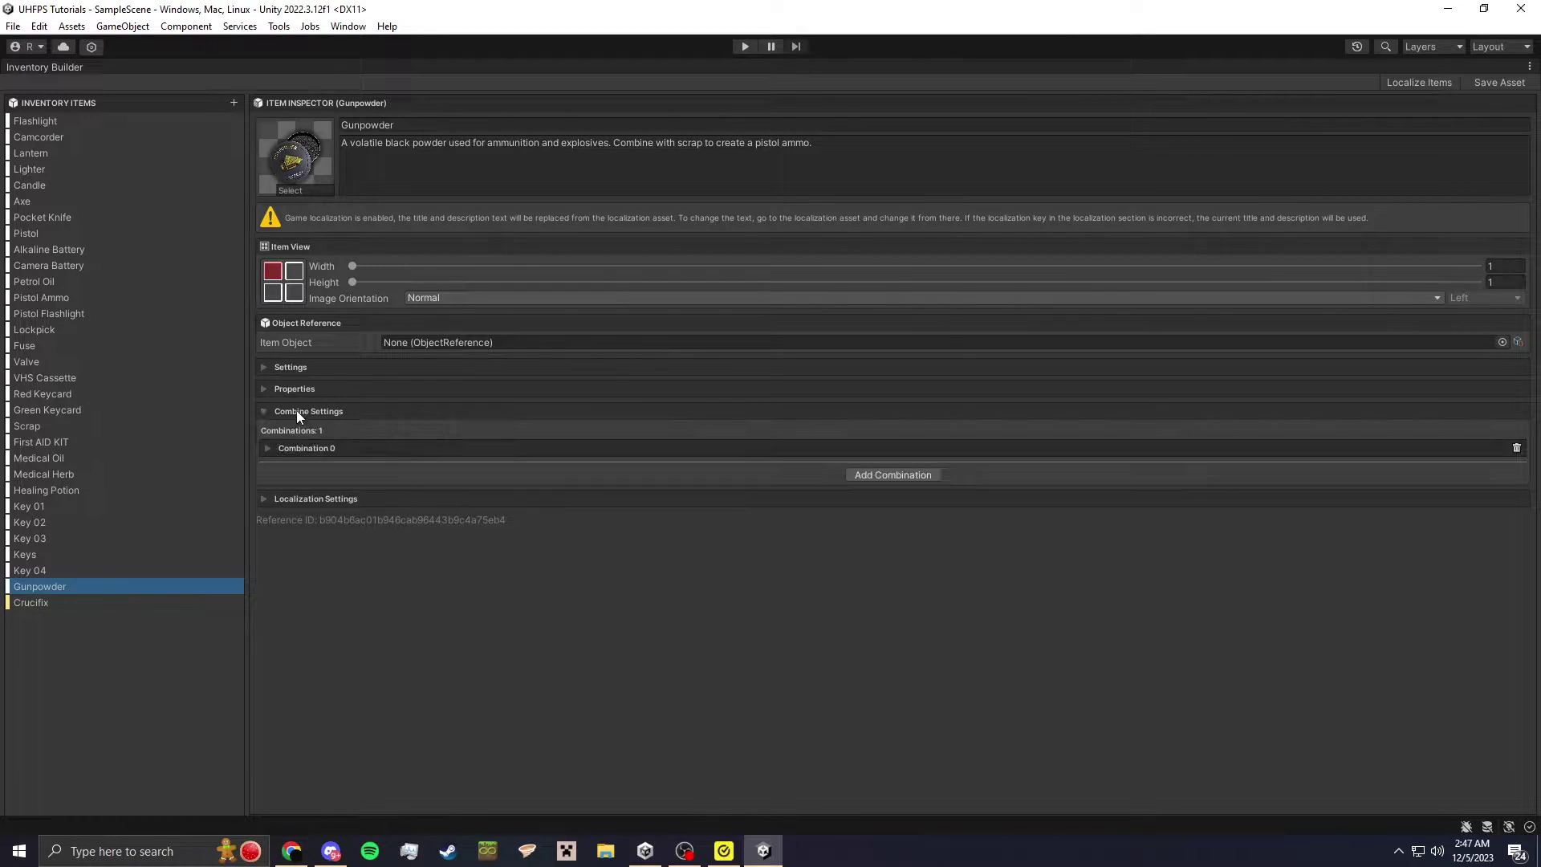
pyautogui.click(297, 449)
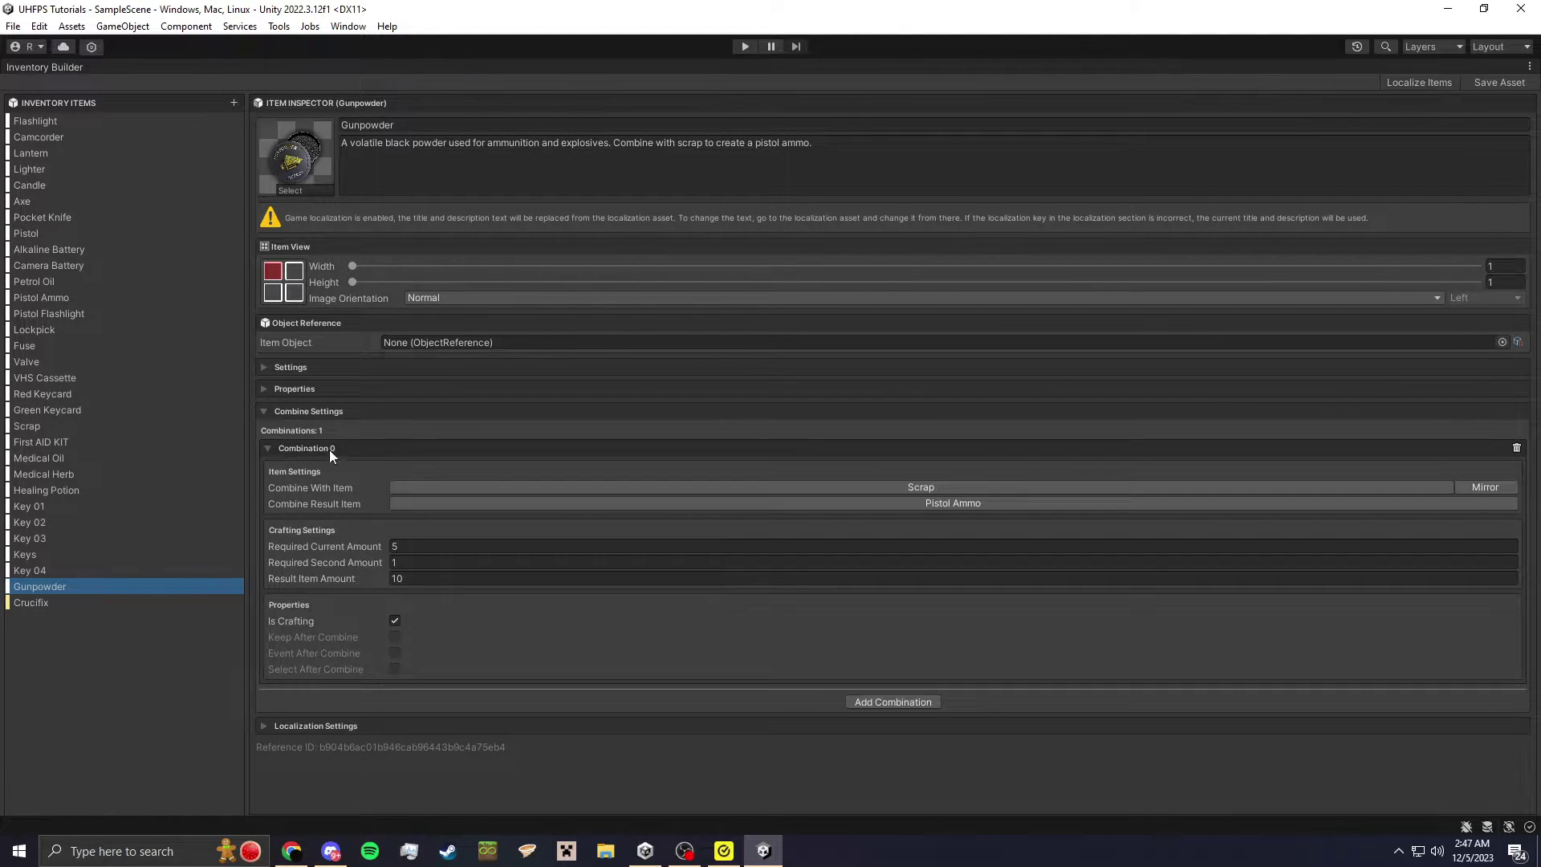
# - Close the Gunpowder item's combine settings and examine its properties and general settings
pyautogui.click(297, 451)
pyautogui.click(305, 409)
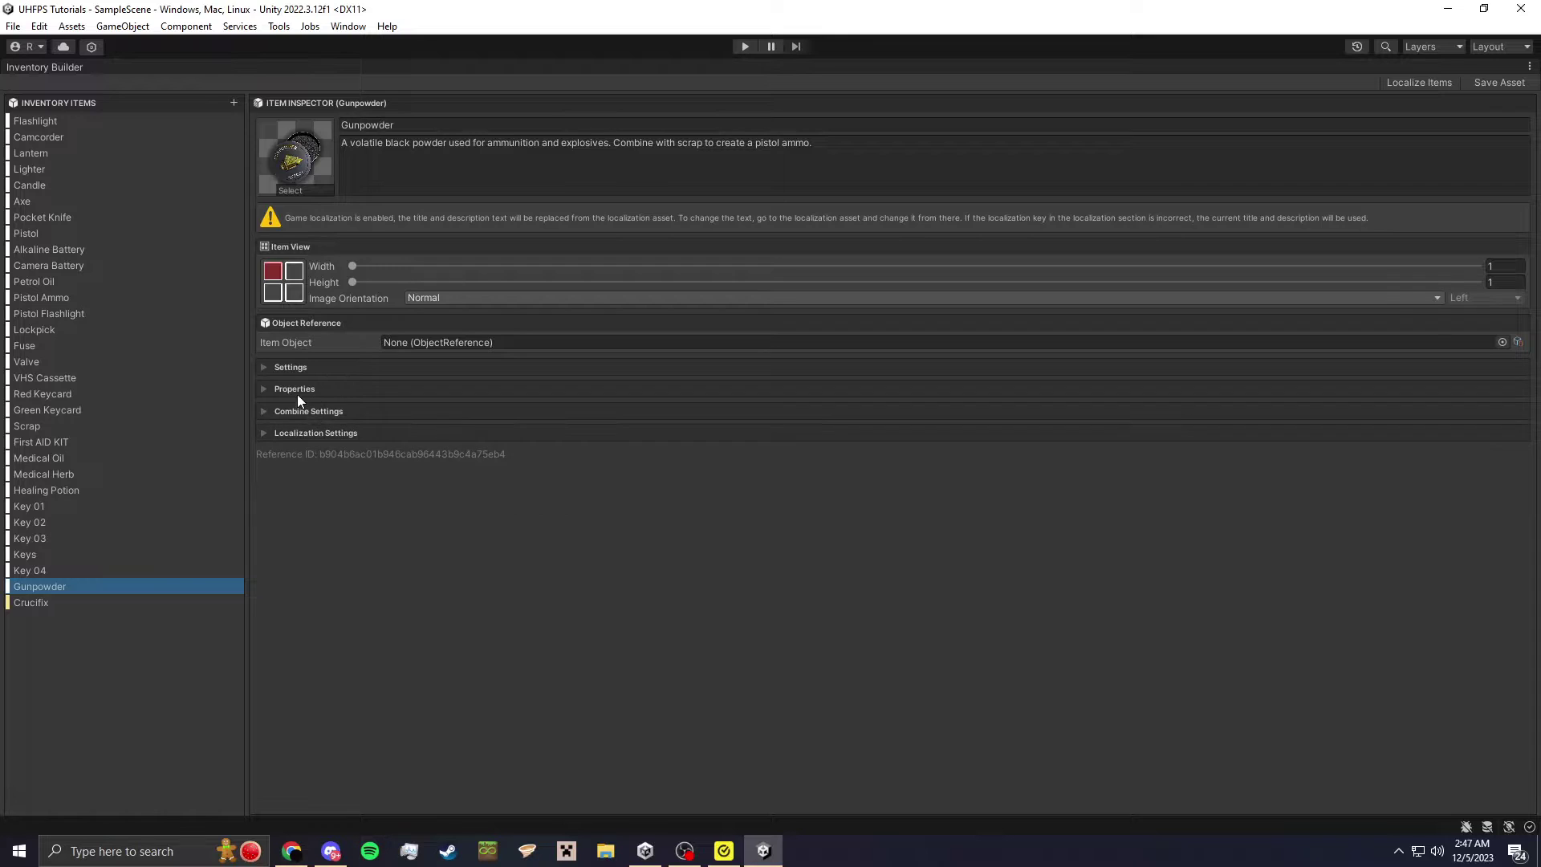
pyautogui.click(297, 387)
pyautogui.click(298, 387)
pyautogui.click(294, 367)
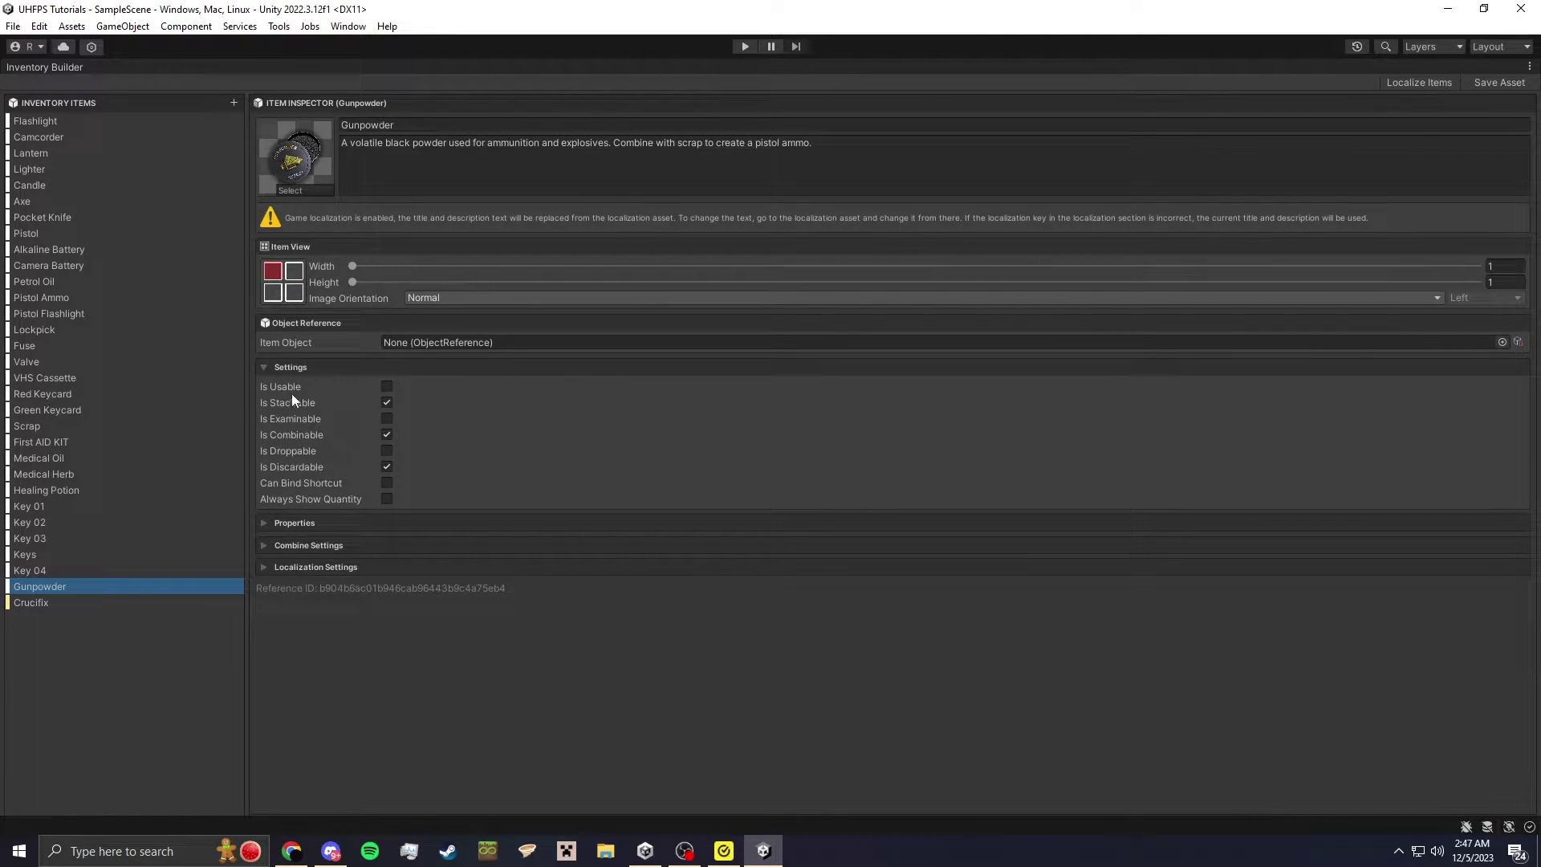
pyautogui.click(291, 366)
# - Examine the general settings of the First AID KIT and Flashlight items for comparison
pyautogui.click(40, 442)
pyautogui.click(304, 368)
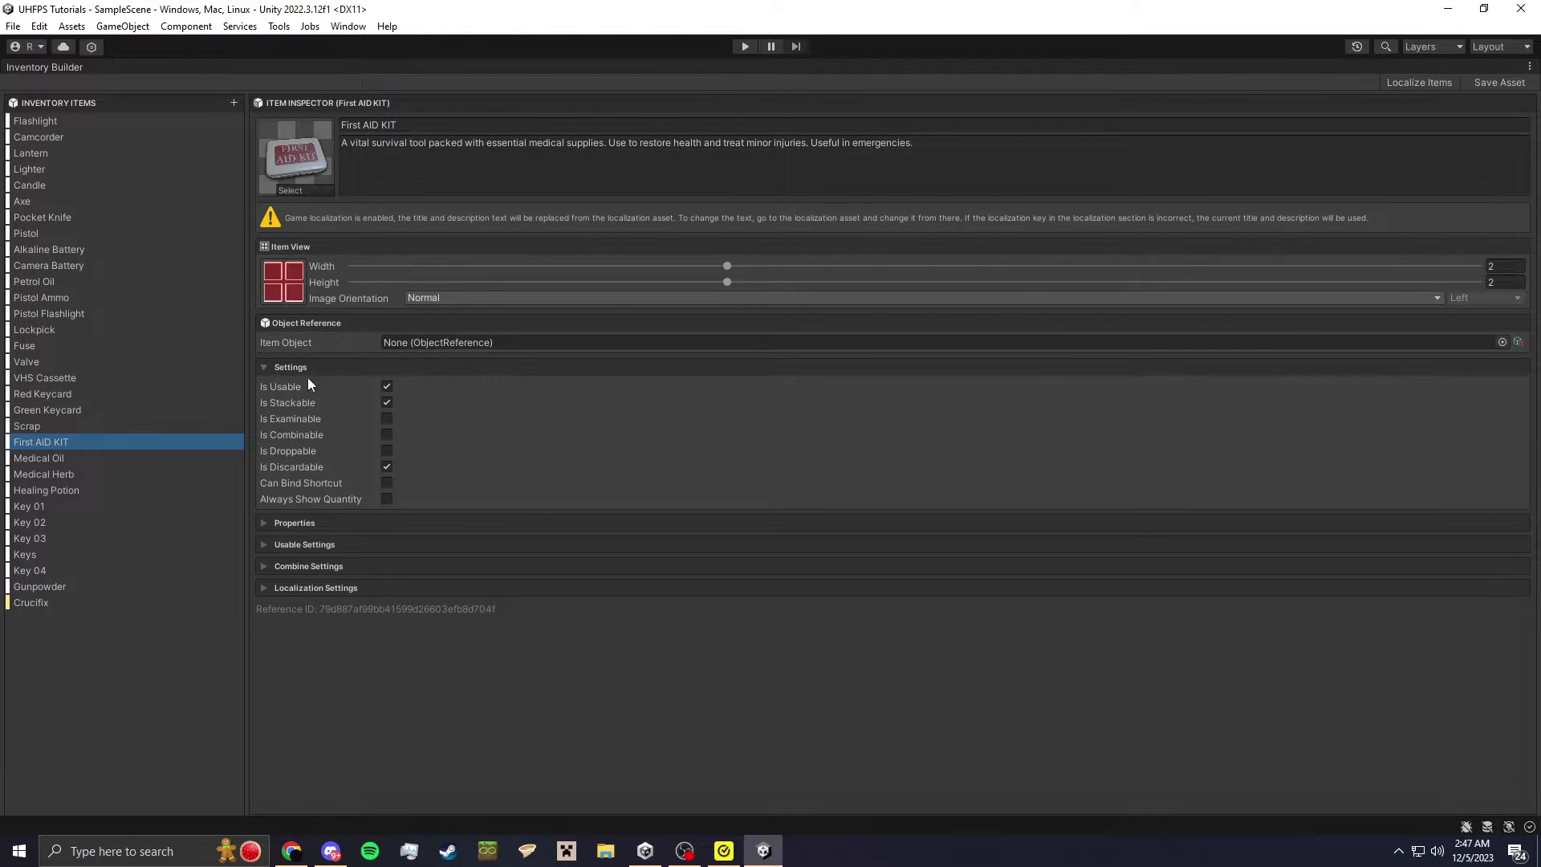
pyautogui.click(283, 368)
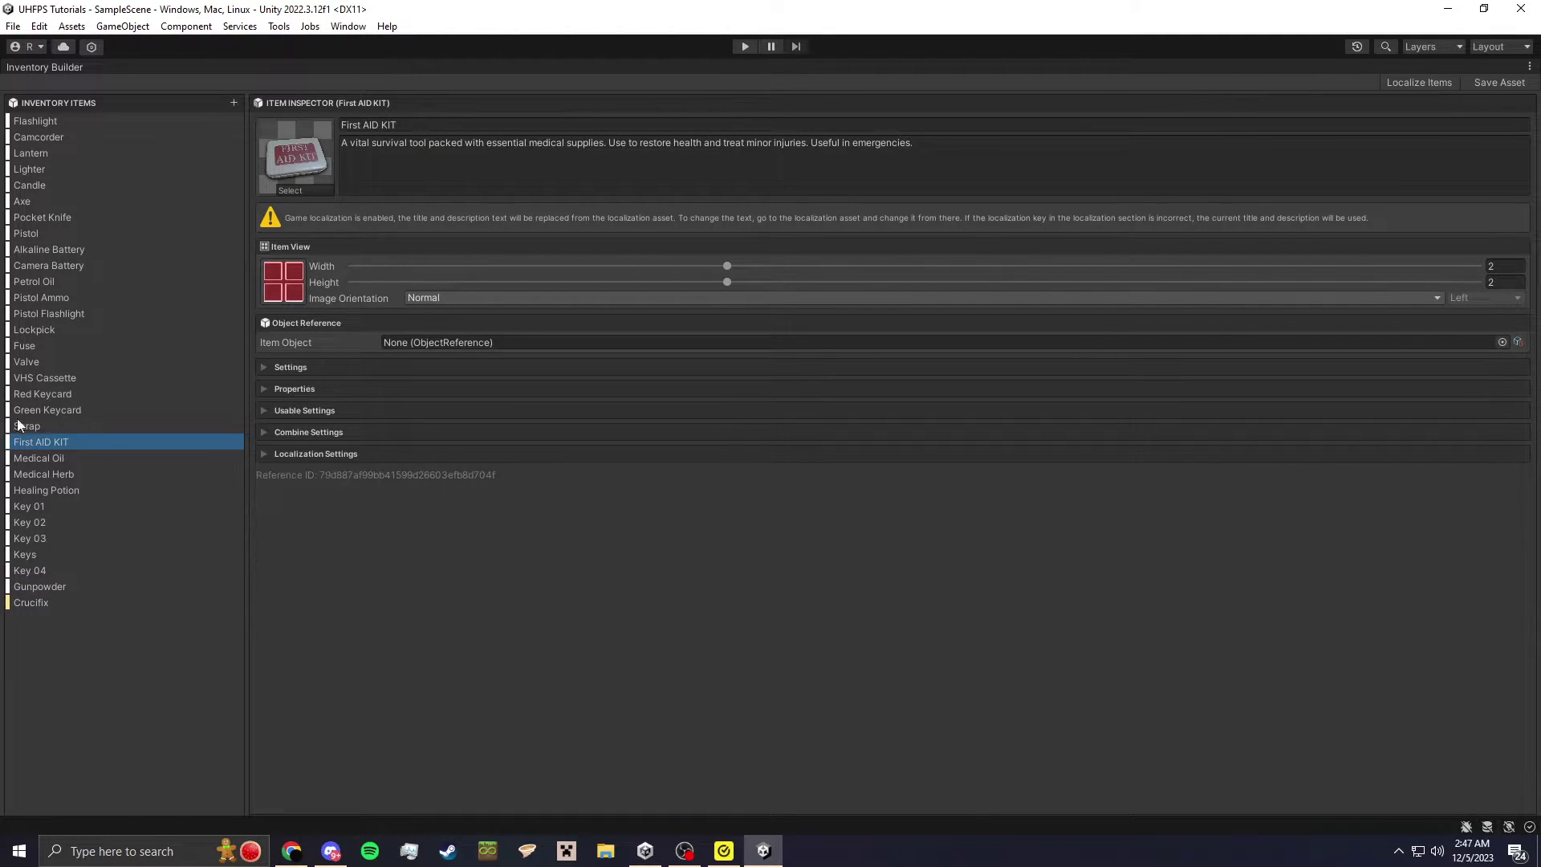
pyautogui.click(46, 119)
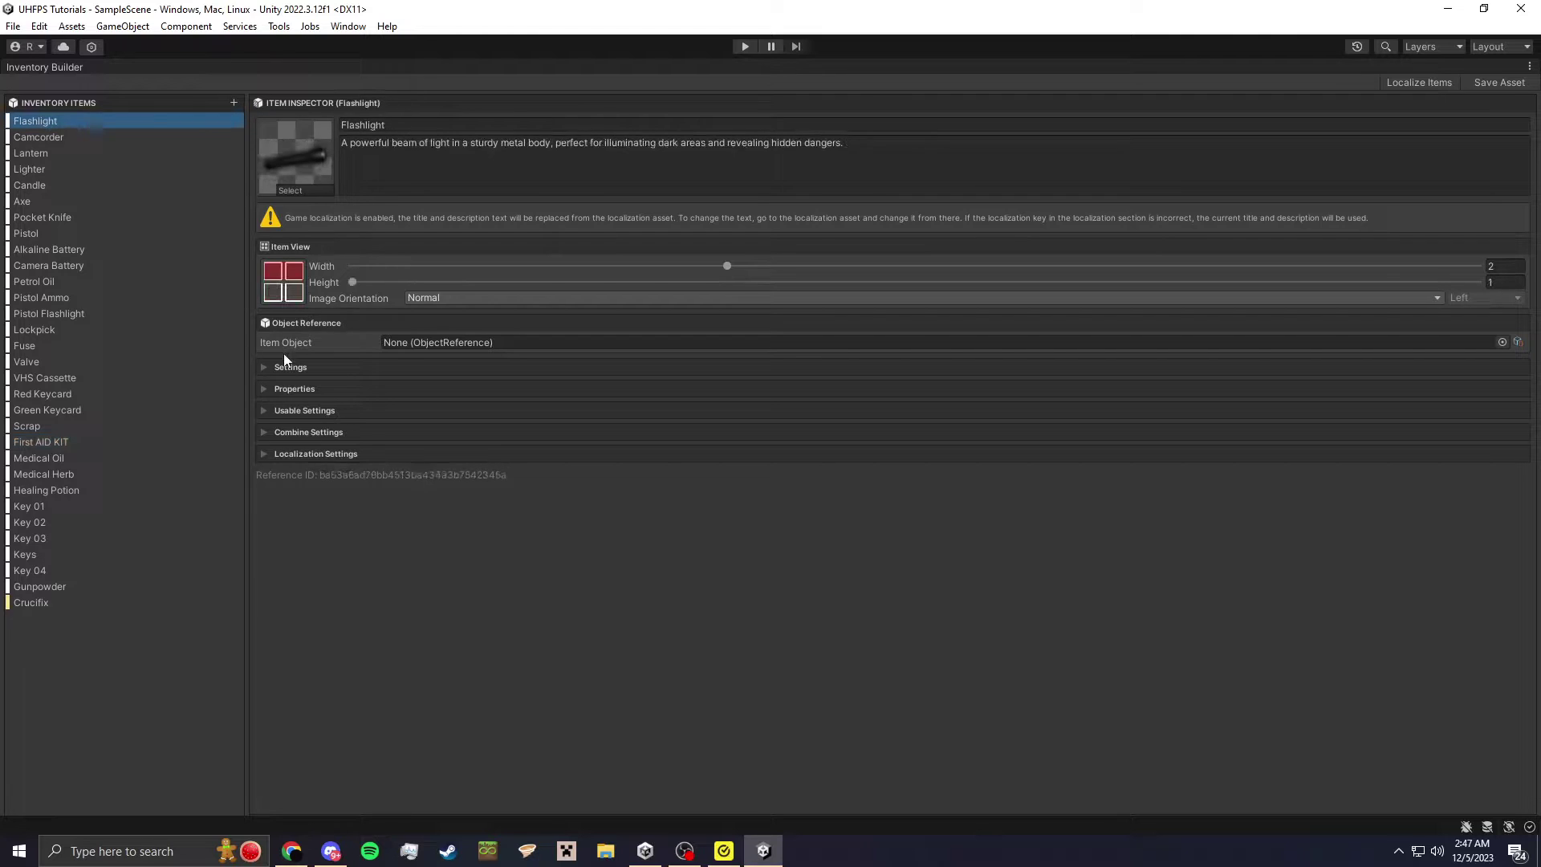
pyautogui.click(294, 367)
pyautogui.click(296, 368)
# - Turn off Is Examinable for the Crucifix item
pyautogui.click(61, 602)
pyautogui.click(386, 418)
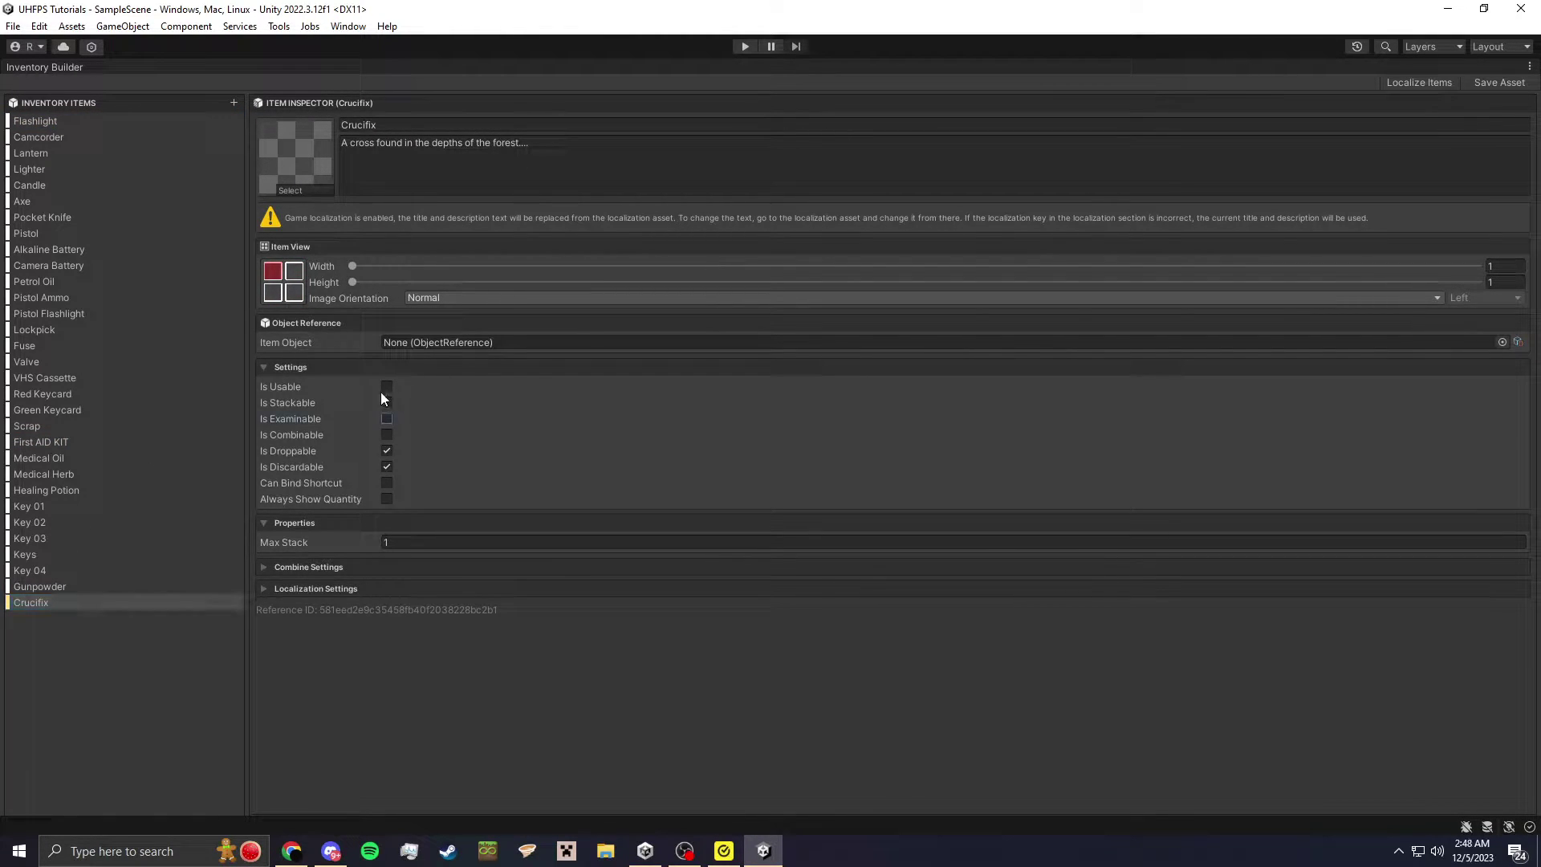
# - Try Is Usable on the Crucifix, inspect its usable type options, and turn Is Usable off again
pyautogui.click(386, 386)
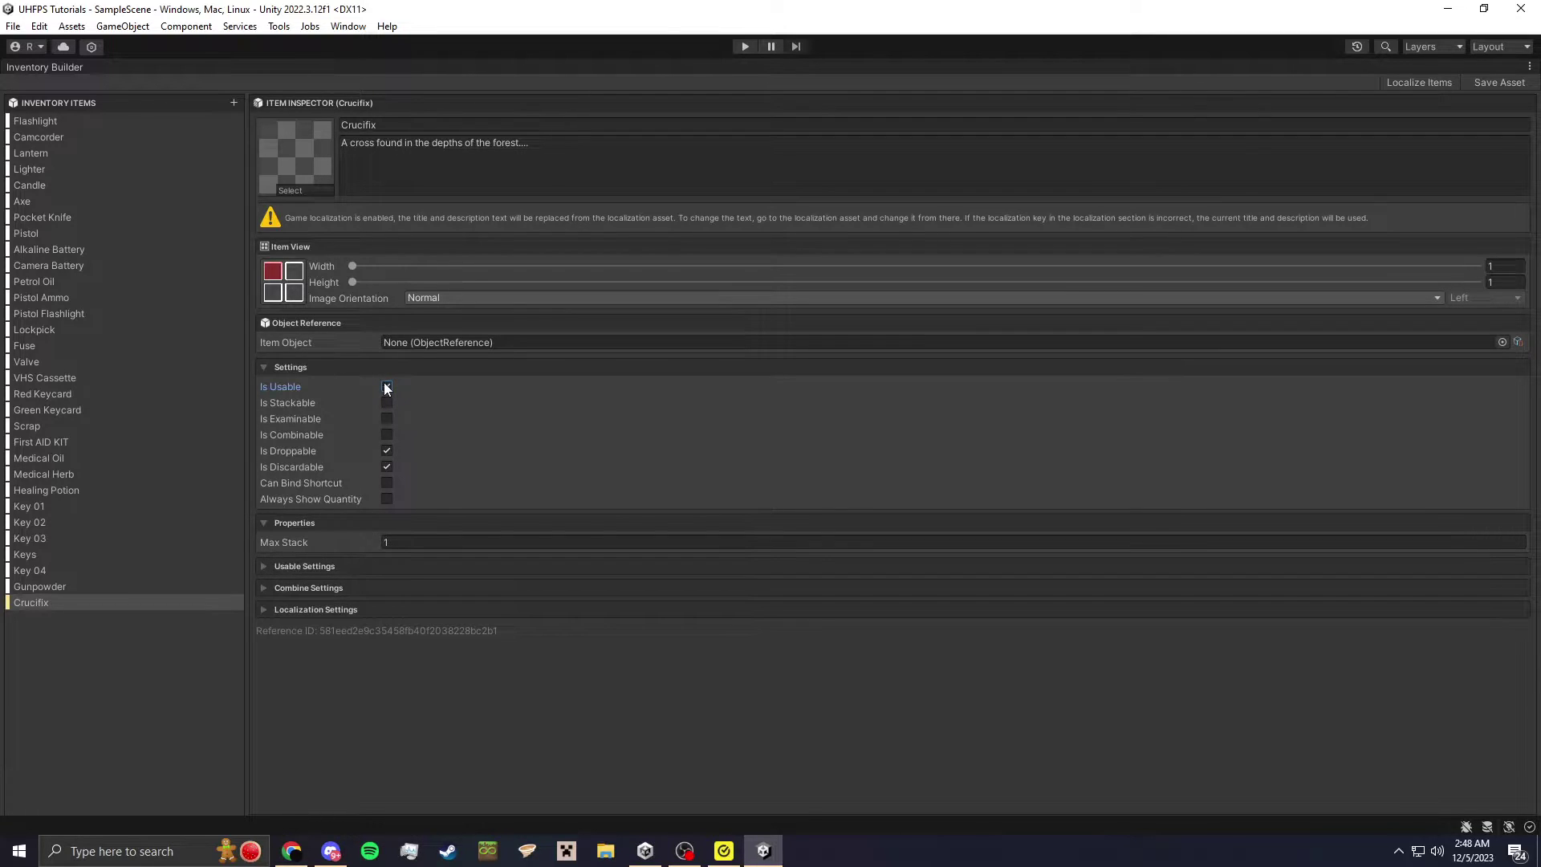
pyautogui.click(301, 588)
pyautogui.click(310, 566)
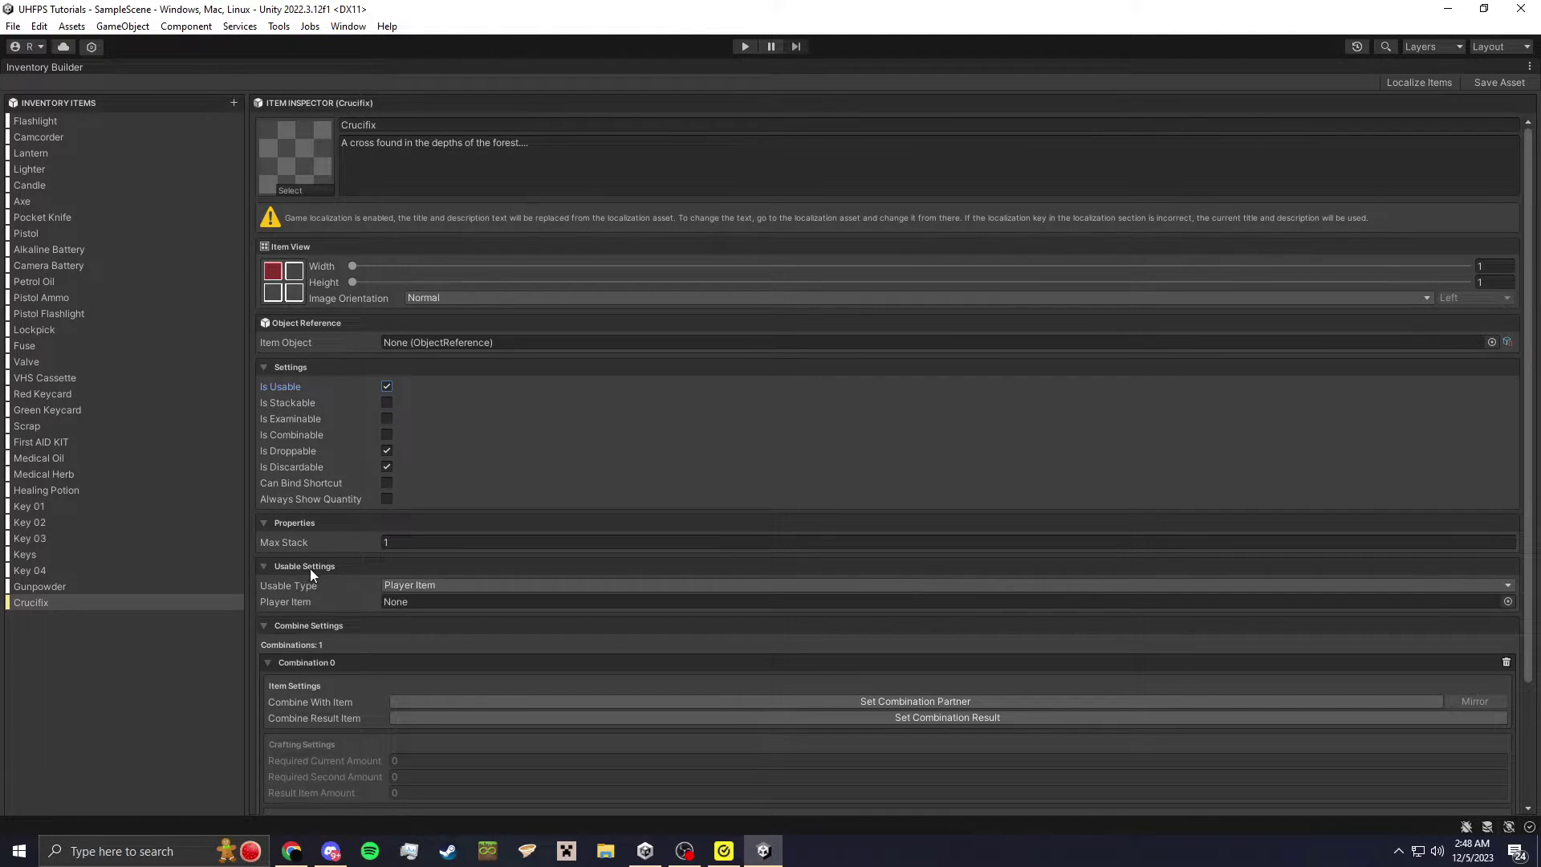
pyautogui.click(445, 585)
pyautogui.click(263, 550)
pyautogui.click(283, 566)
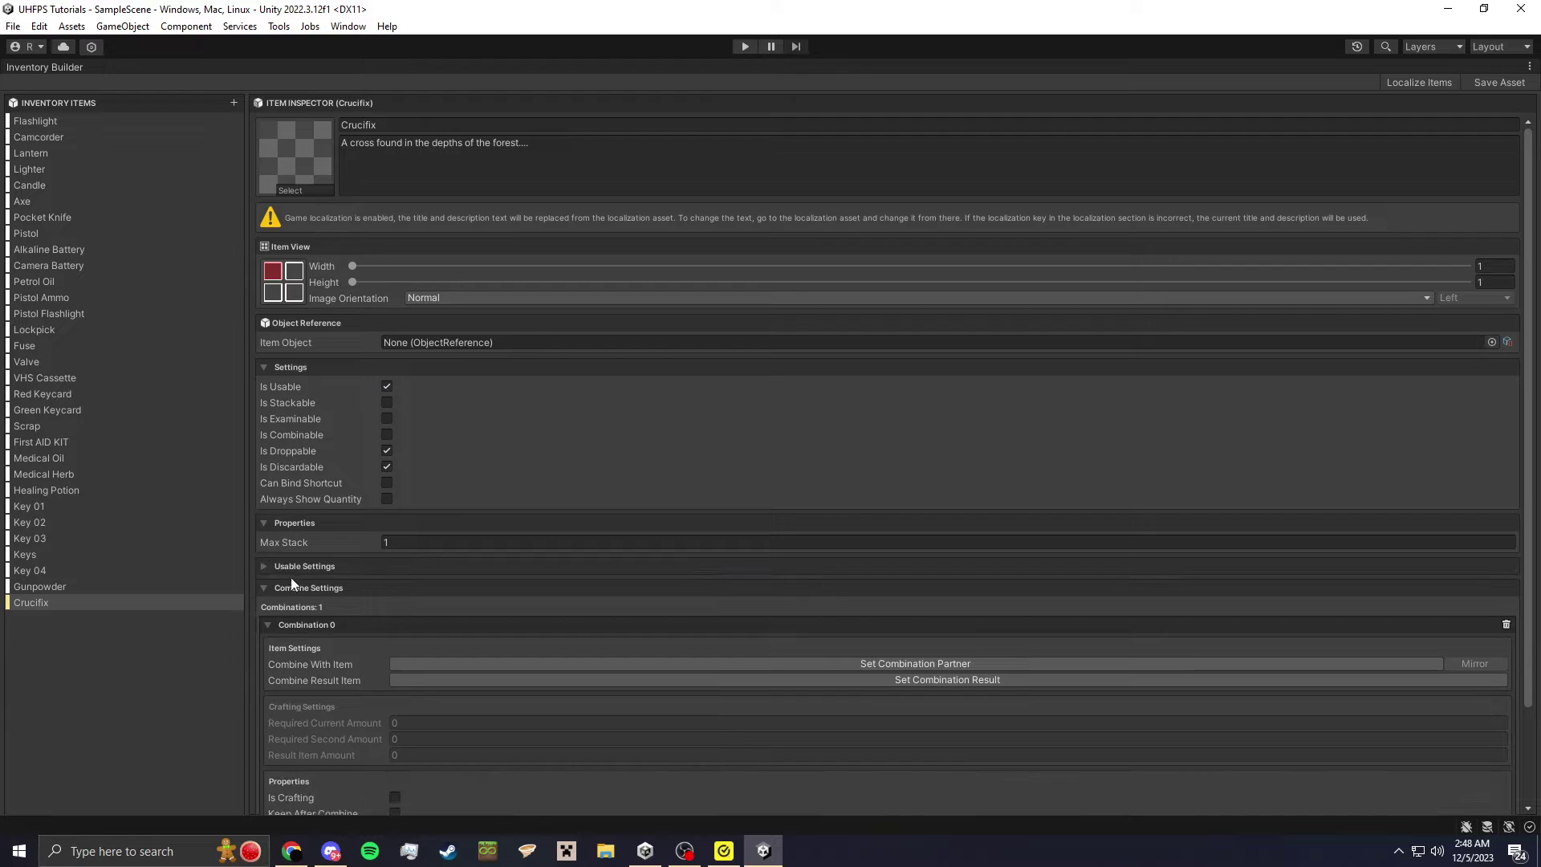
pyautogui.click(296, 588)
pyautogui.click(301, 522)
pyautogui.click(387, 389)
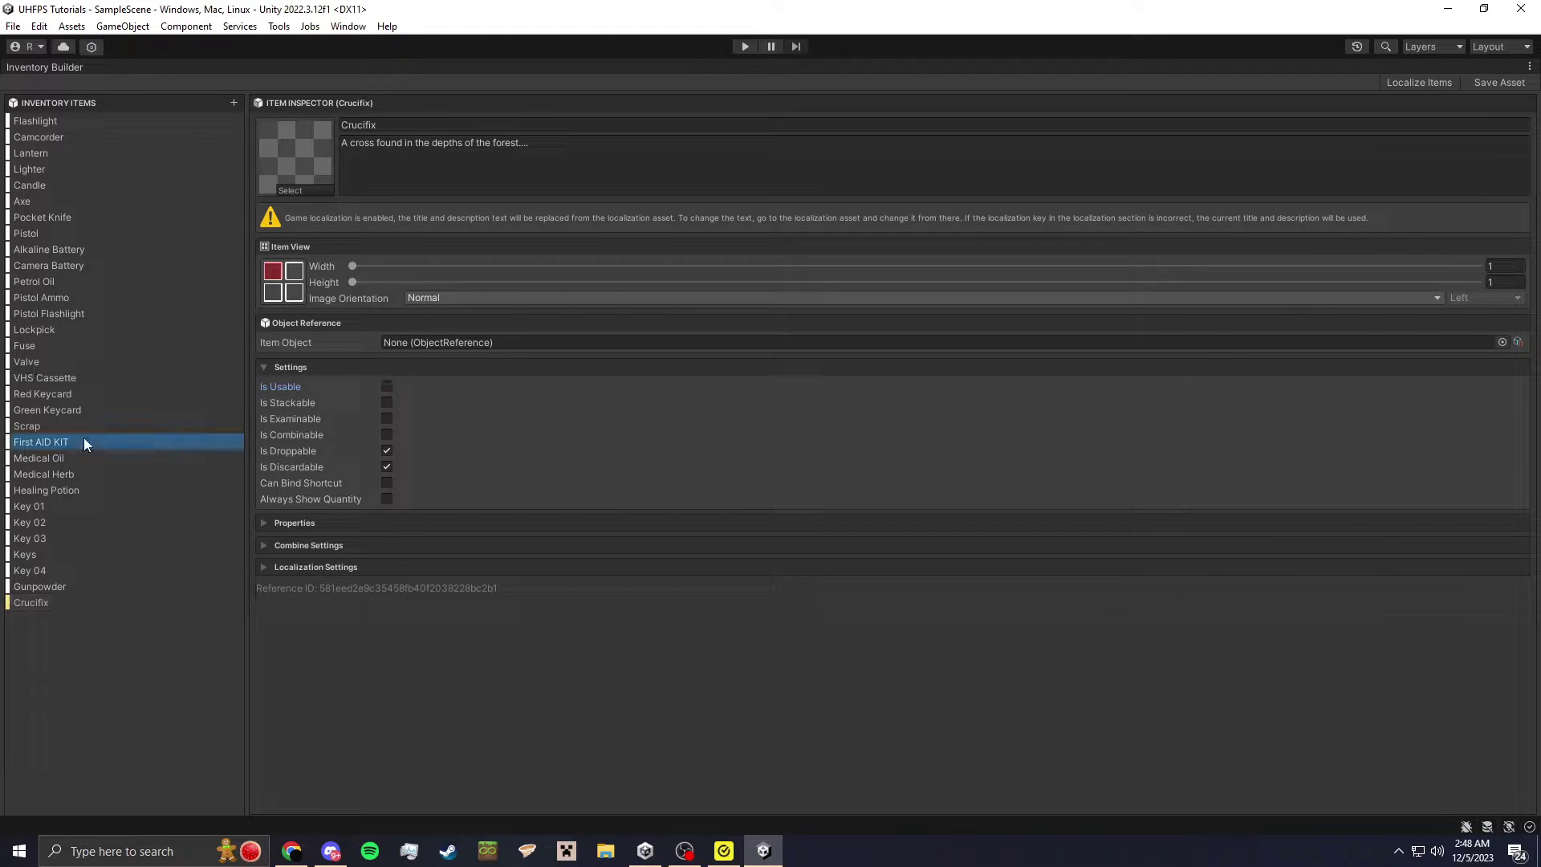
# - Examine the First AID KIT item's settings, properties and localization keys
pyautogui.click(48, 442)
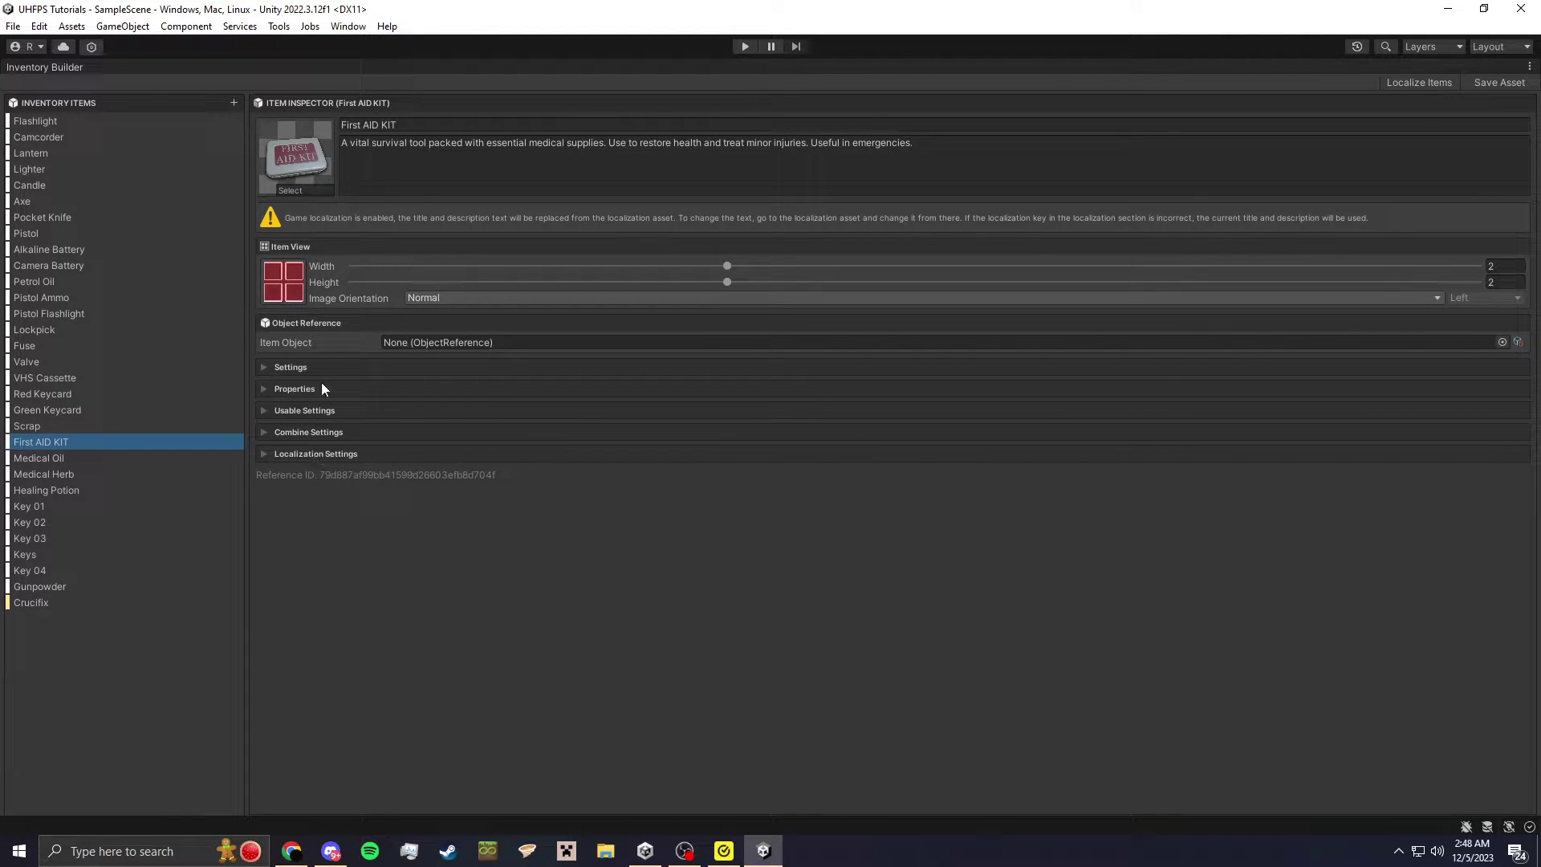
pyautogui.click(290, 368)
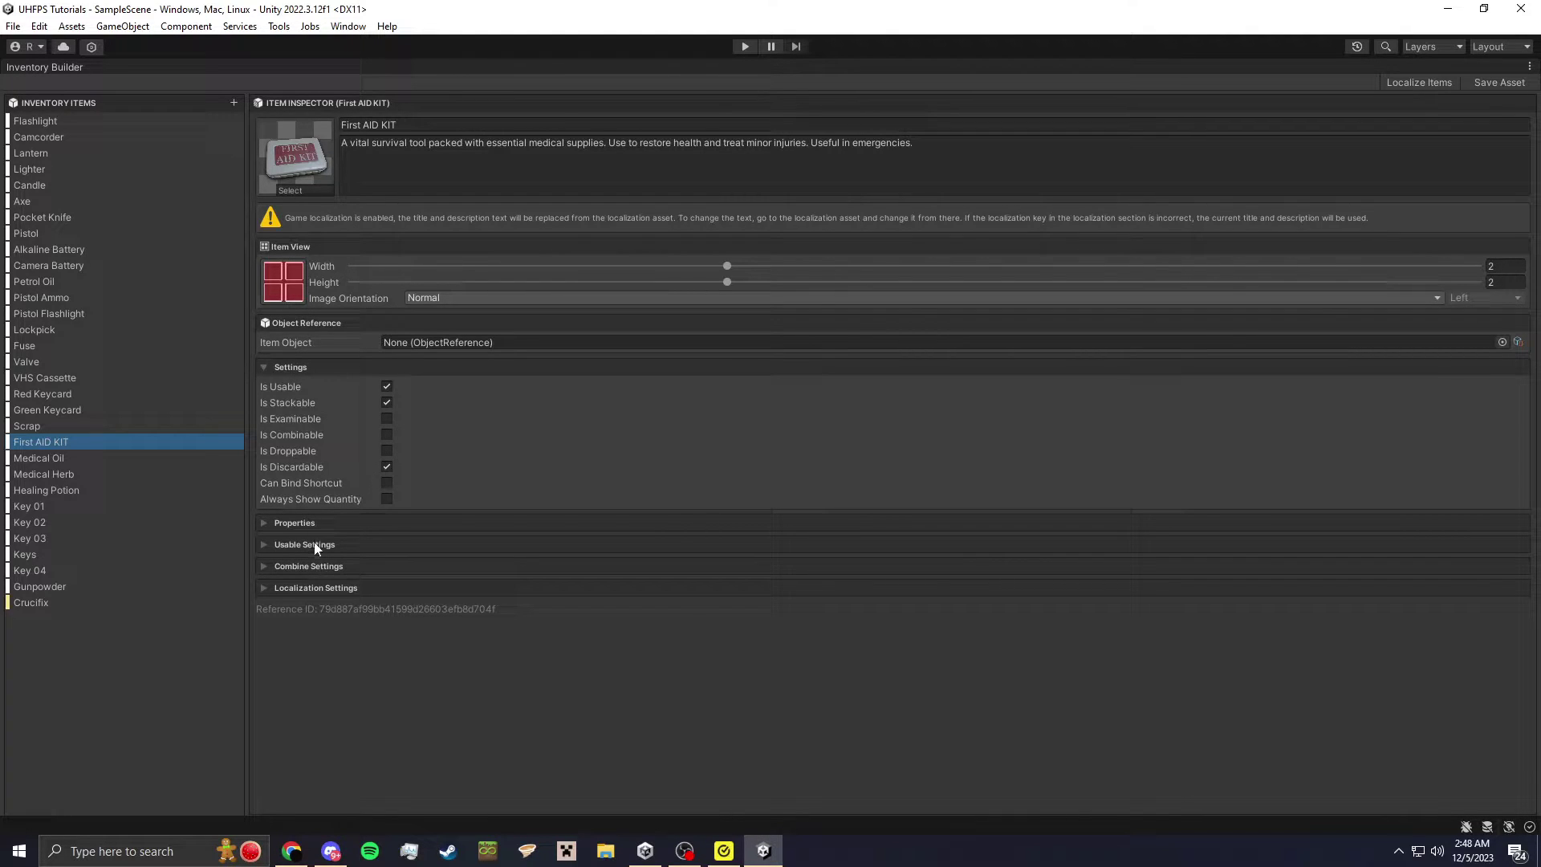
pyautogui.click(302, 523)
pyautogui.click(302, 522)
pyautogui.click(318, 585)
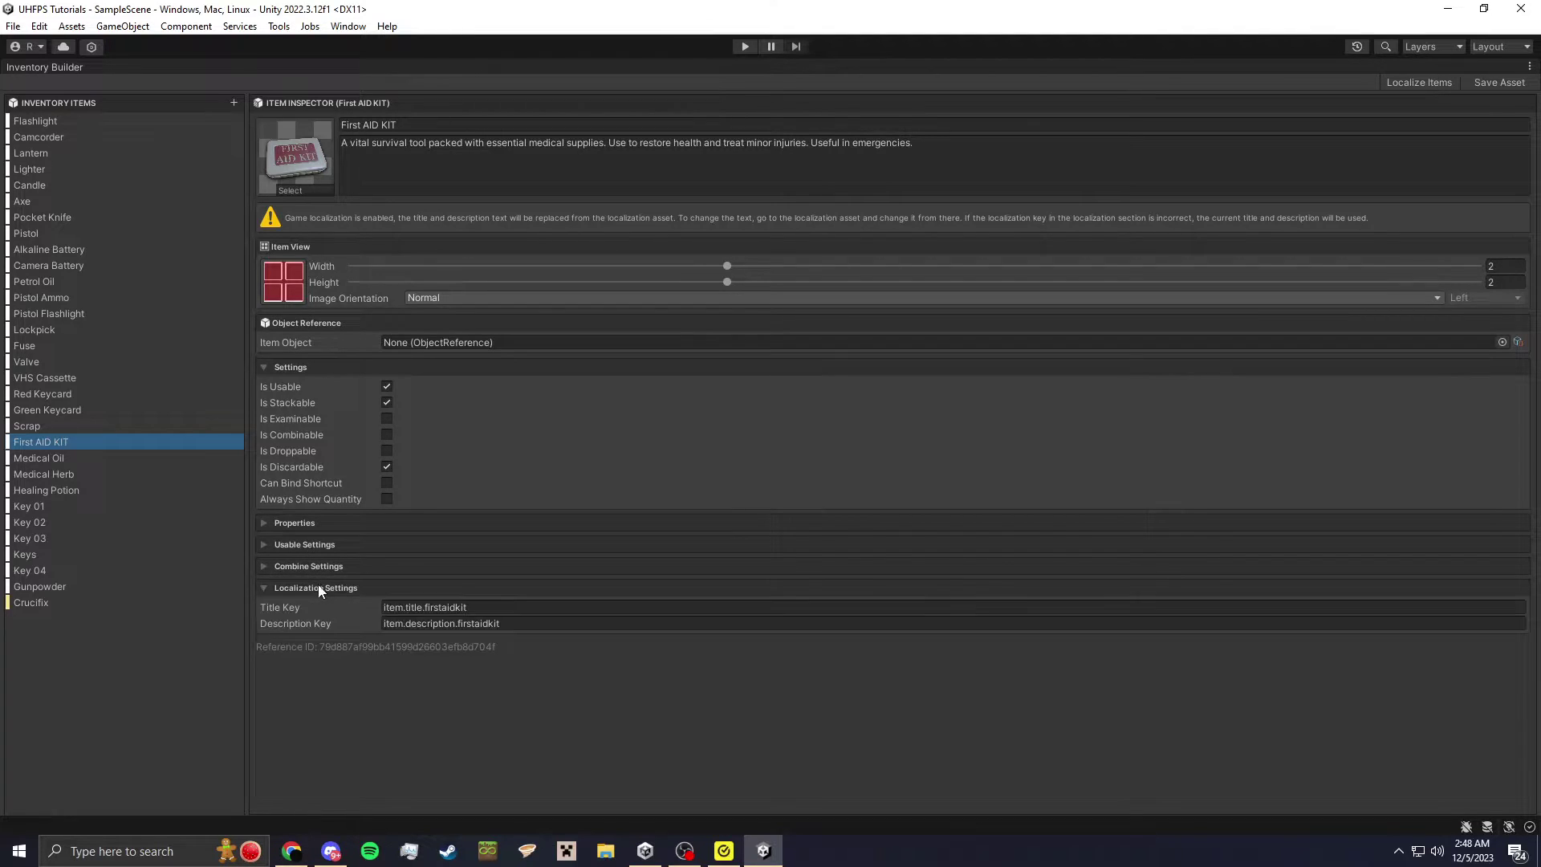
pyautogui.click(318, 588)
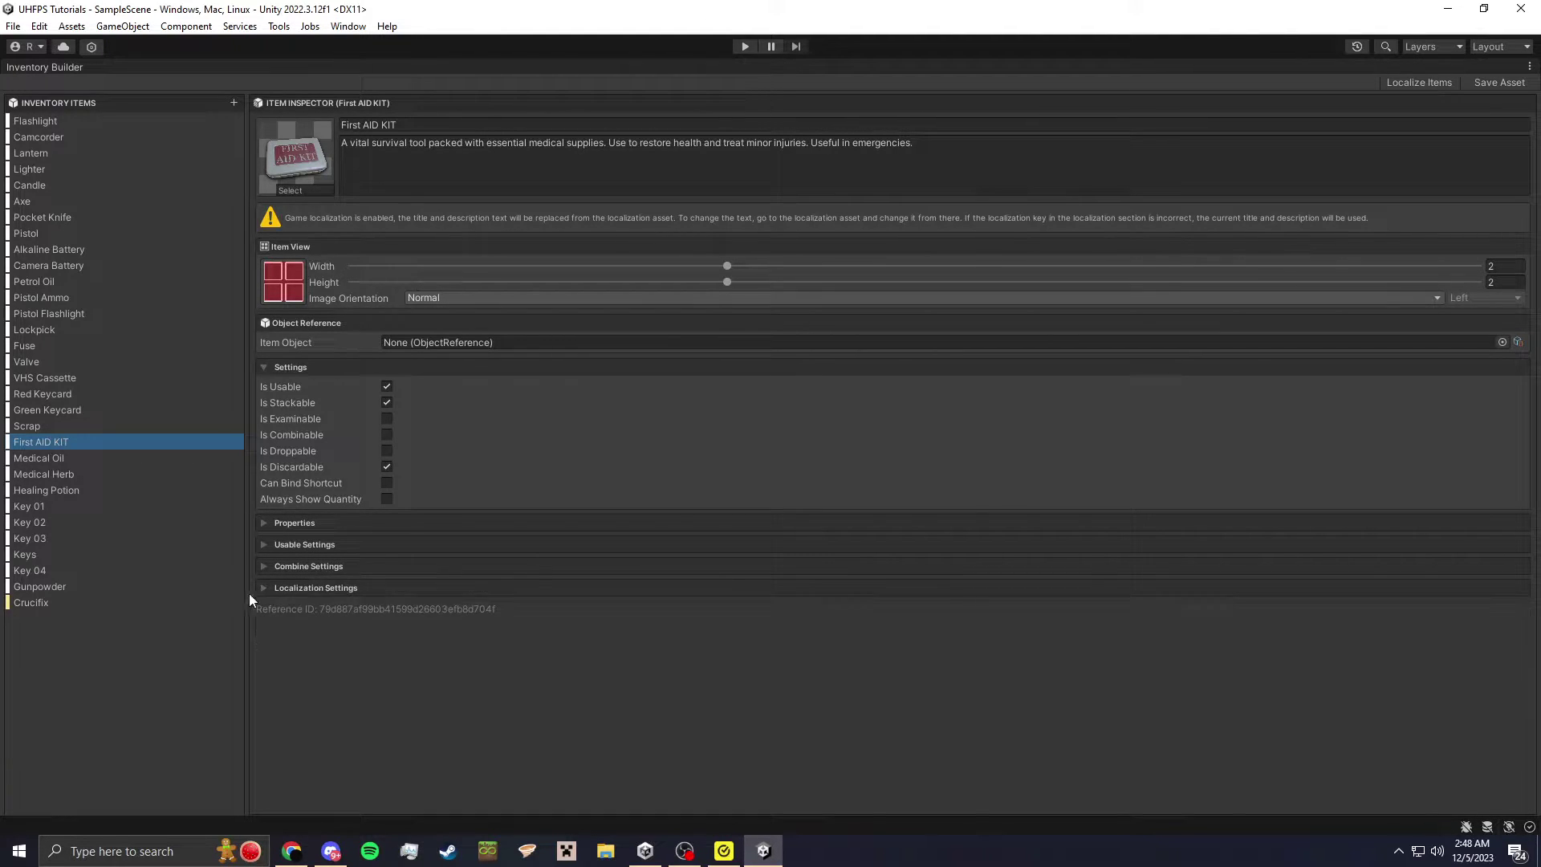
# - Open the Crucifix item's localization settings and copy the Gunpowder item's title key as a template
pyautogui.click(76, 604)
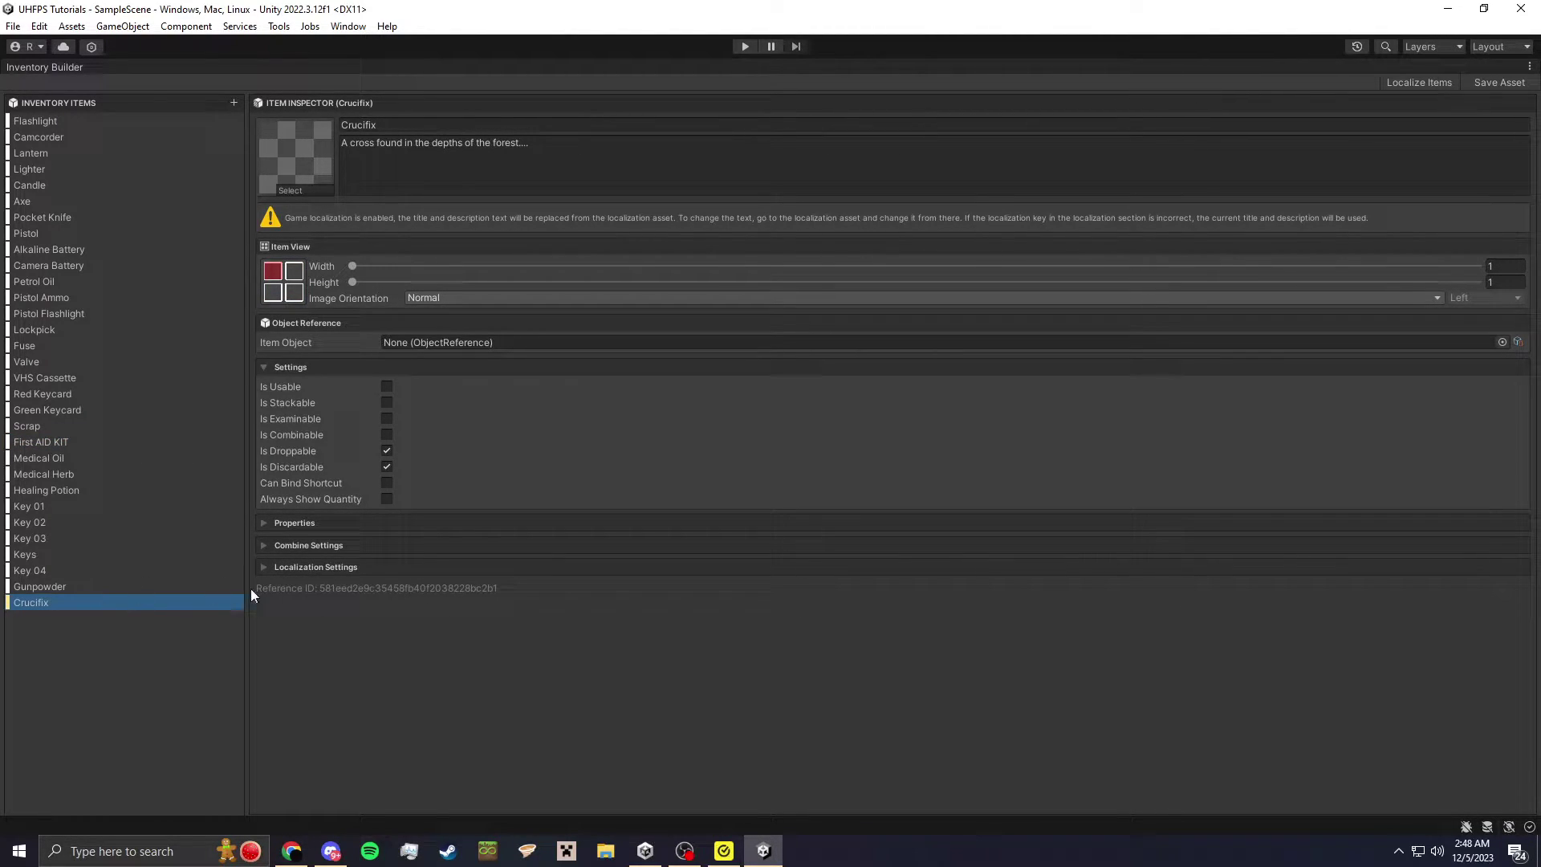
pyautogui.click(317, 567)
pyautogui.click(344, 568)
pyautogui.click(37, 586)
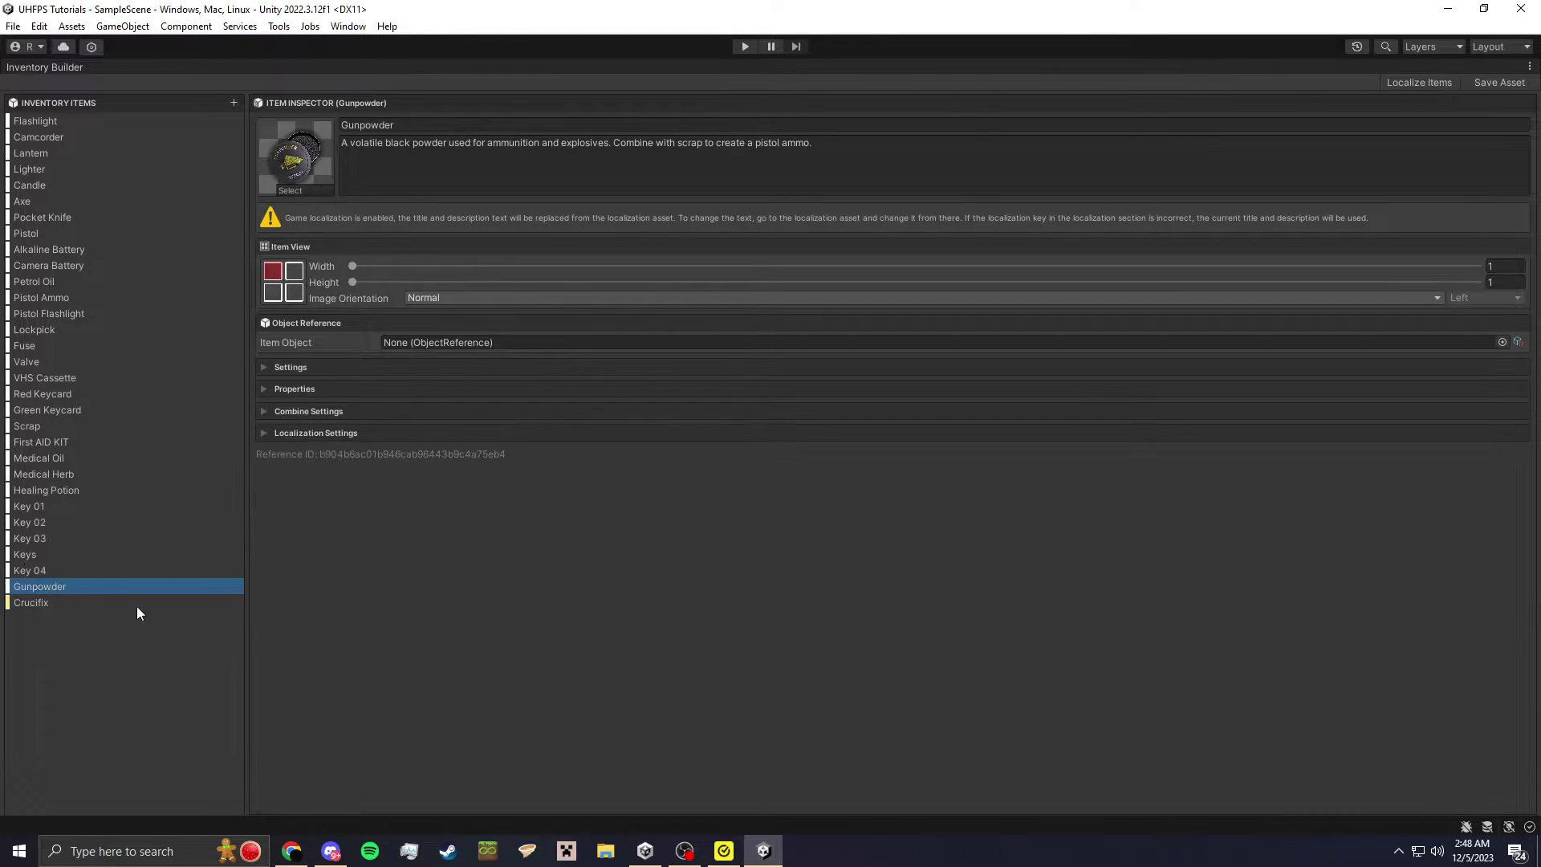
pyautogui.click(321, 433)
pyautogui.click(518, 456)
pyautogui.hotkey('ctrl', 'c')
# - Paste the copied key into the Crucifix's Title Key and change it to item.title.crucifix
pyautogui.click(32, 602)
pyautogui.click(501, 586)
pyautogui.hotkey('ctrl', 'v')
pyautogui.press('BackSpace')
pyautogui.press('BackSpace')
pyautogui.press('BackSpace')
pyautogui.press('BackSpace')
pyautogui.press('BackSpace')
pyautogui.press('BackSpace')
pyautogui.press('BackSpace')
pyautogui.press('BackSpace')
pyautogui.press('BackSpace')
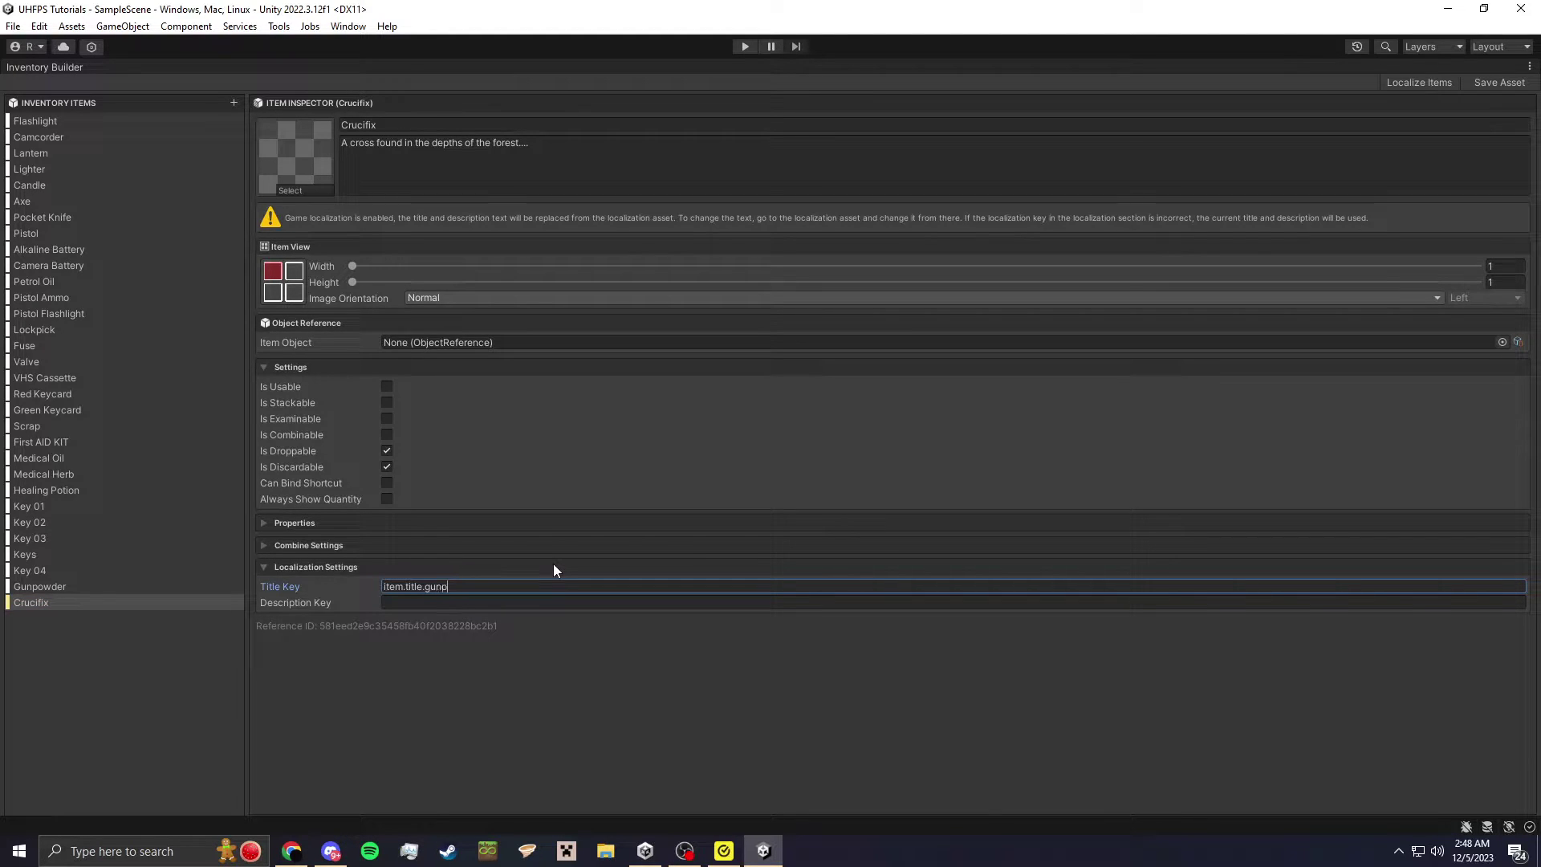
pyautogui.write('crucifix')
# - Set the Crucifix's Description Key to item.description.crucifix, based on its title key, and save the inventory asset
pyautogui.hotkey('ctrl', 'a')
pyautogui.hotkey('ctrl', 'c')
pyautogui.click(426, 603)
pyautogui.hotkey('ctrl', 'v')
pyautogui.write('description')
pyautogui.hotkey('shift', 'Tab')
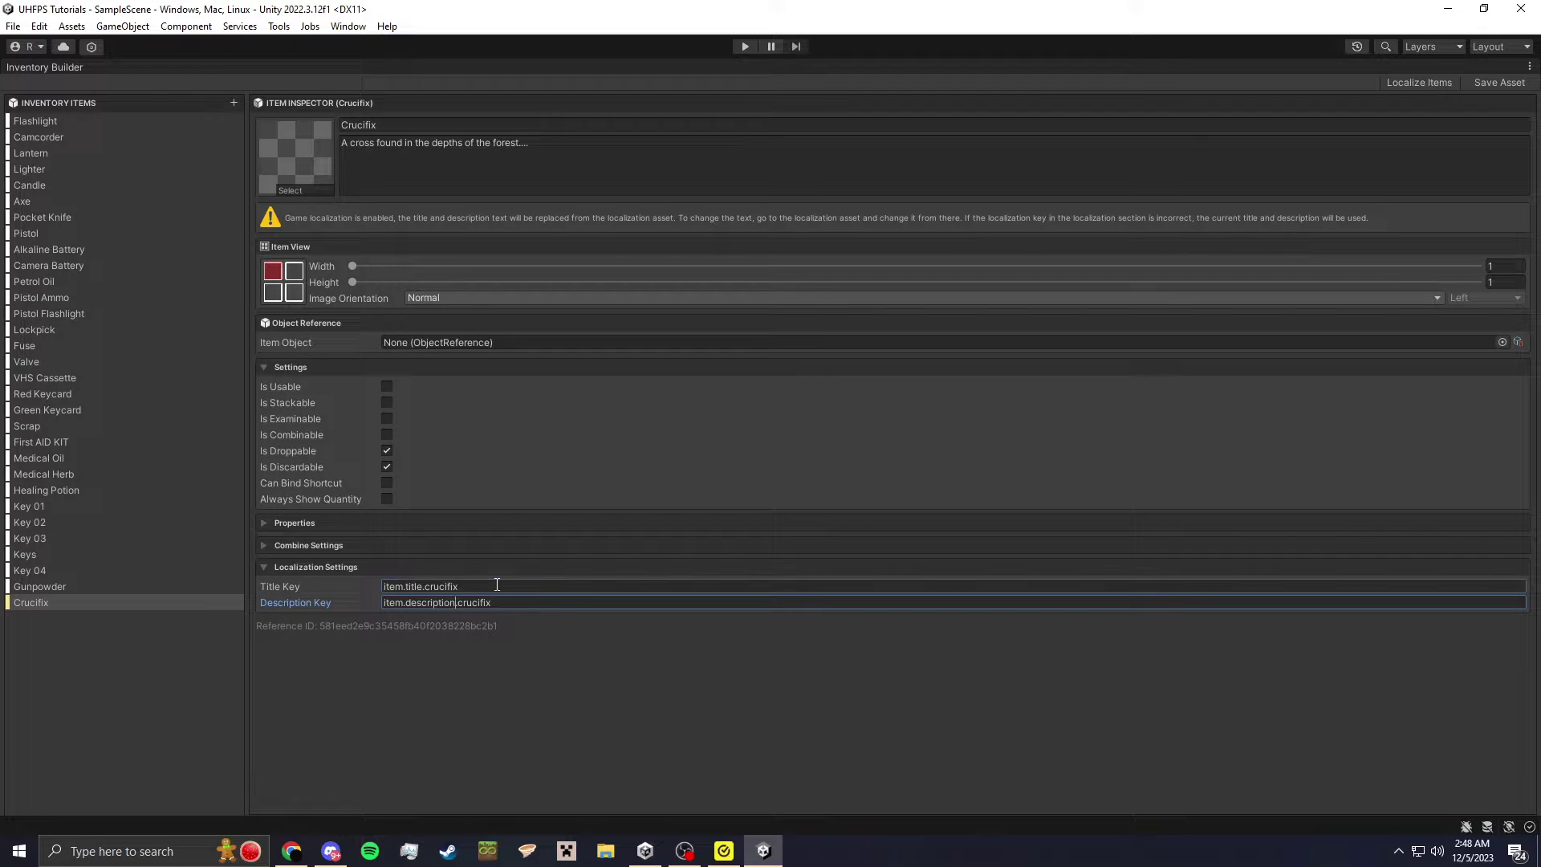
pyautogui.click(1494, 81)
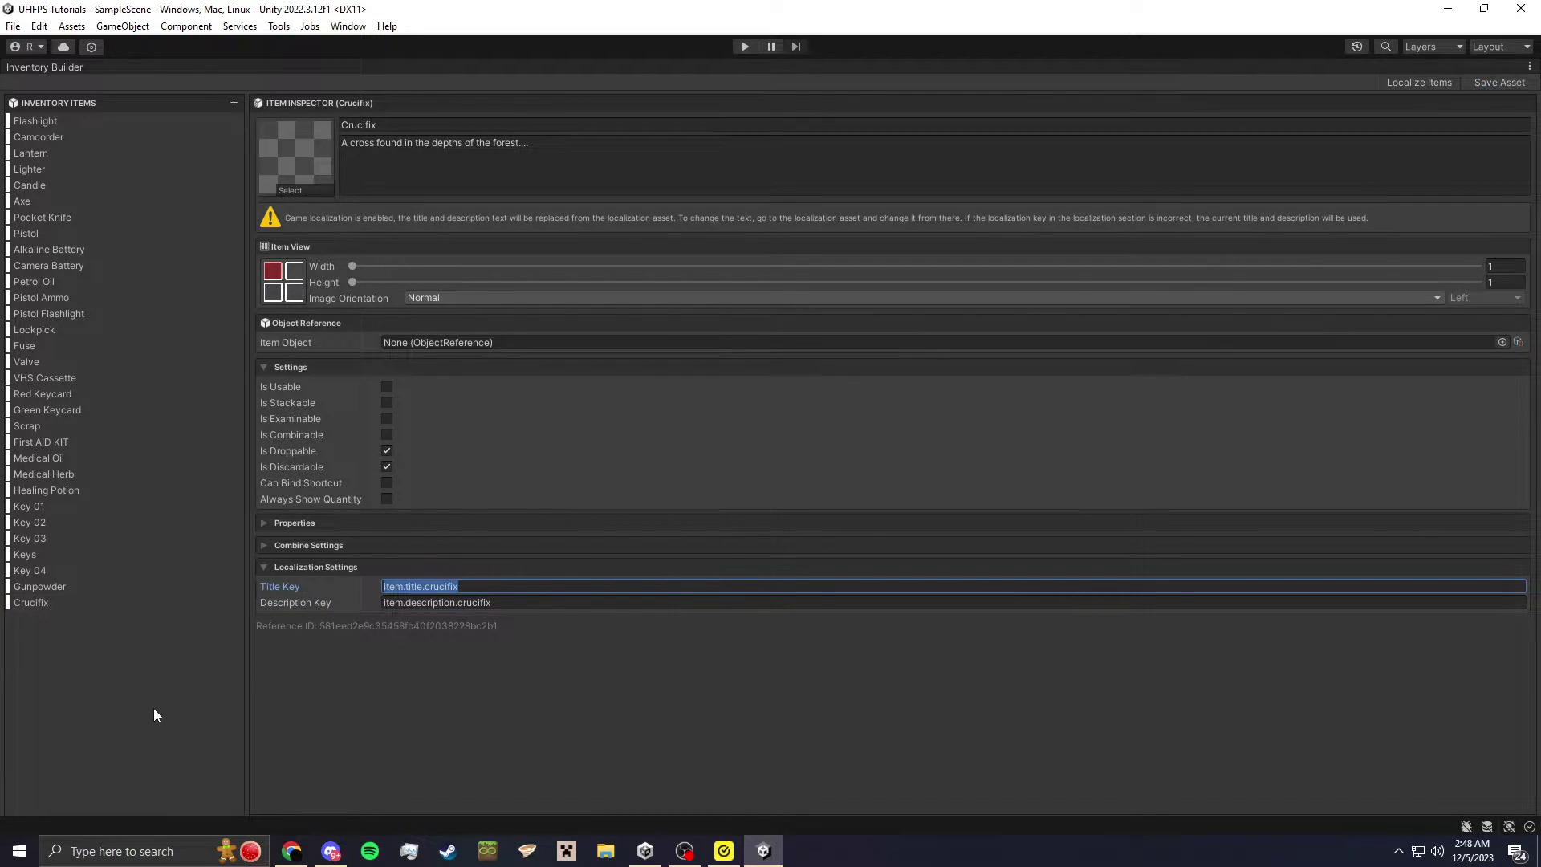
pyautogui.click(32, 601)
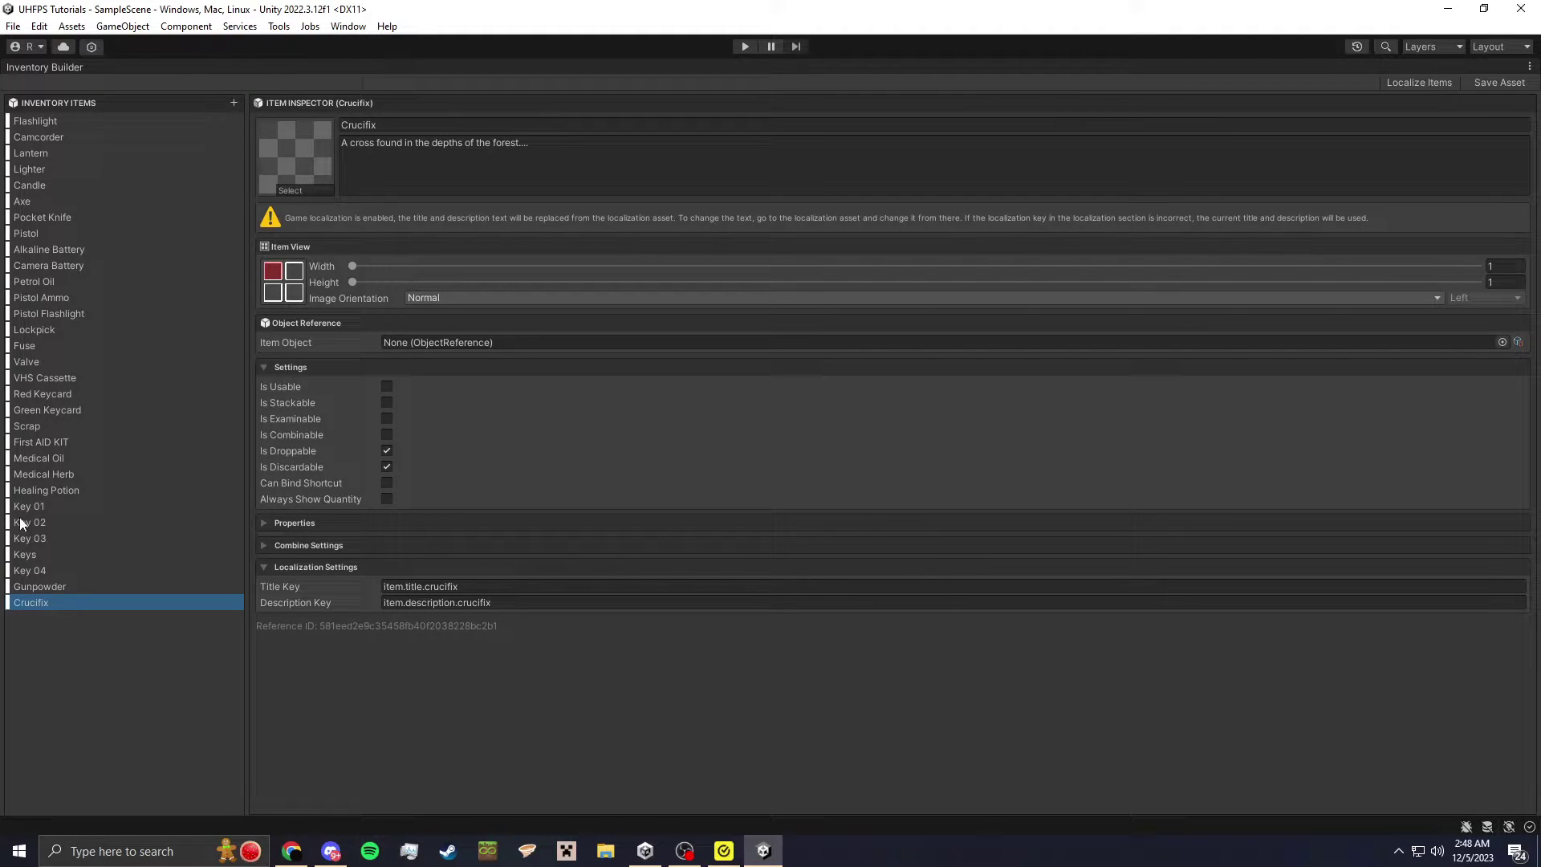
# - Restore the Inventory Builder to its docked size and assign the Controls_75 keyboard sprite as the Crucifix's icon
pyautogui.rightClick(63, 67)
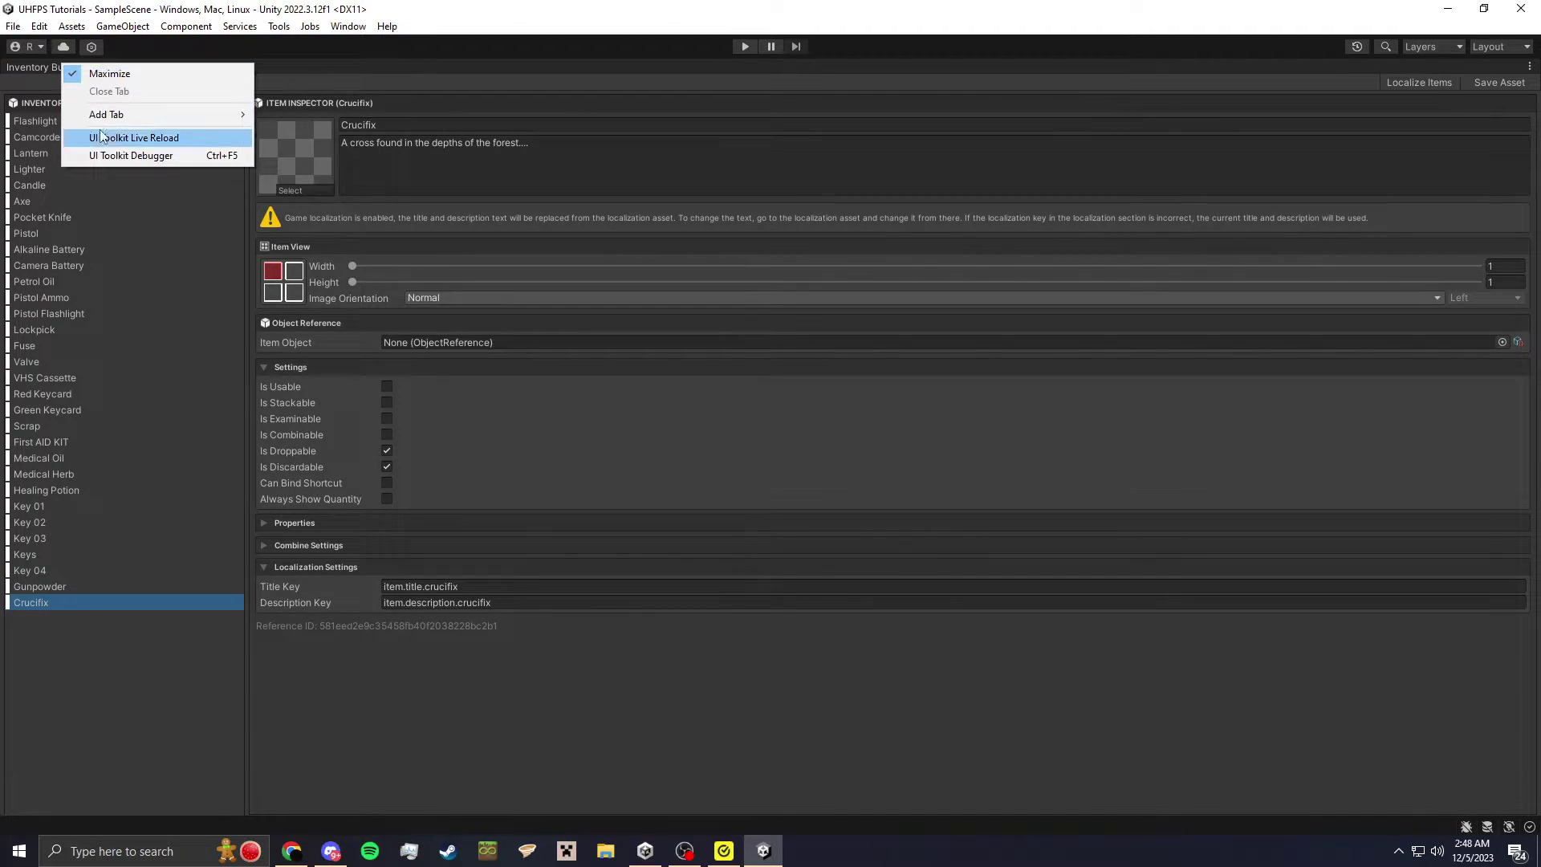
pyautogui.click(103, 73)
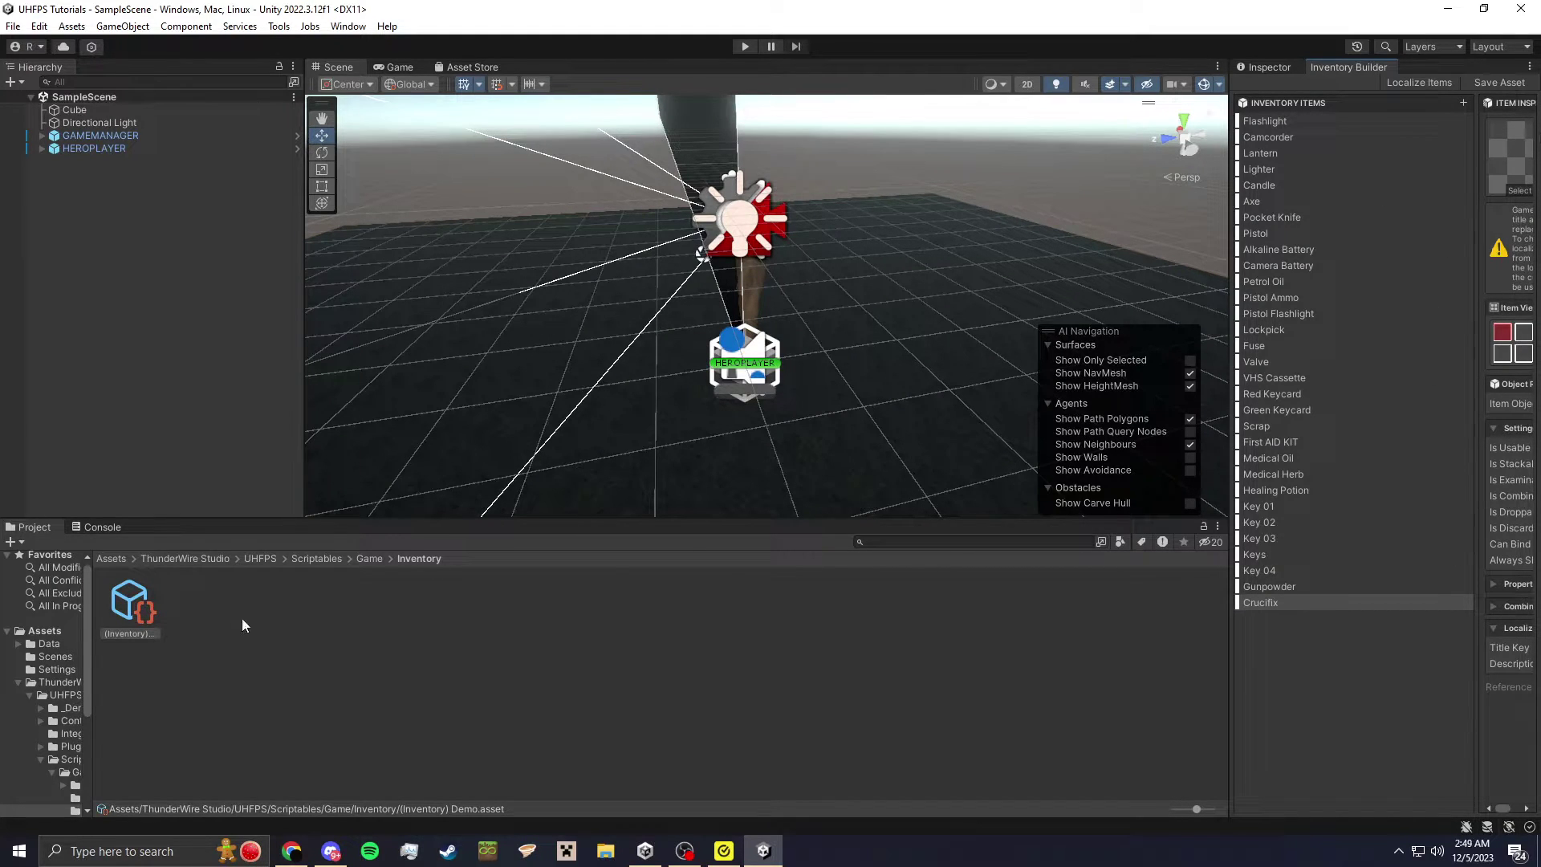
pyautogui.click(1518, 191)
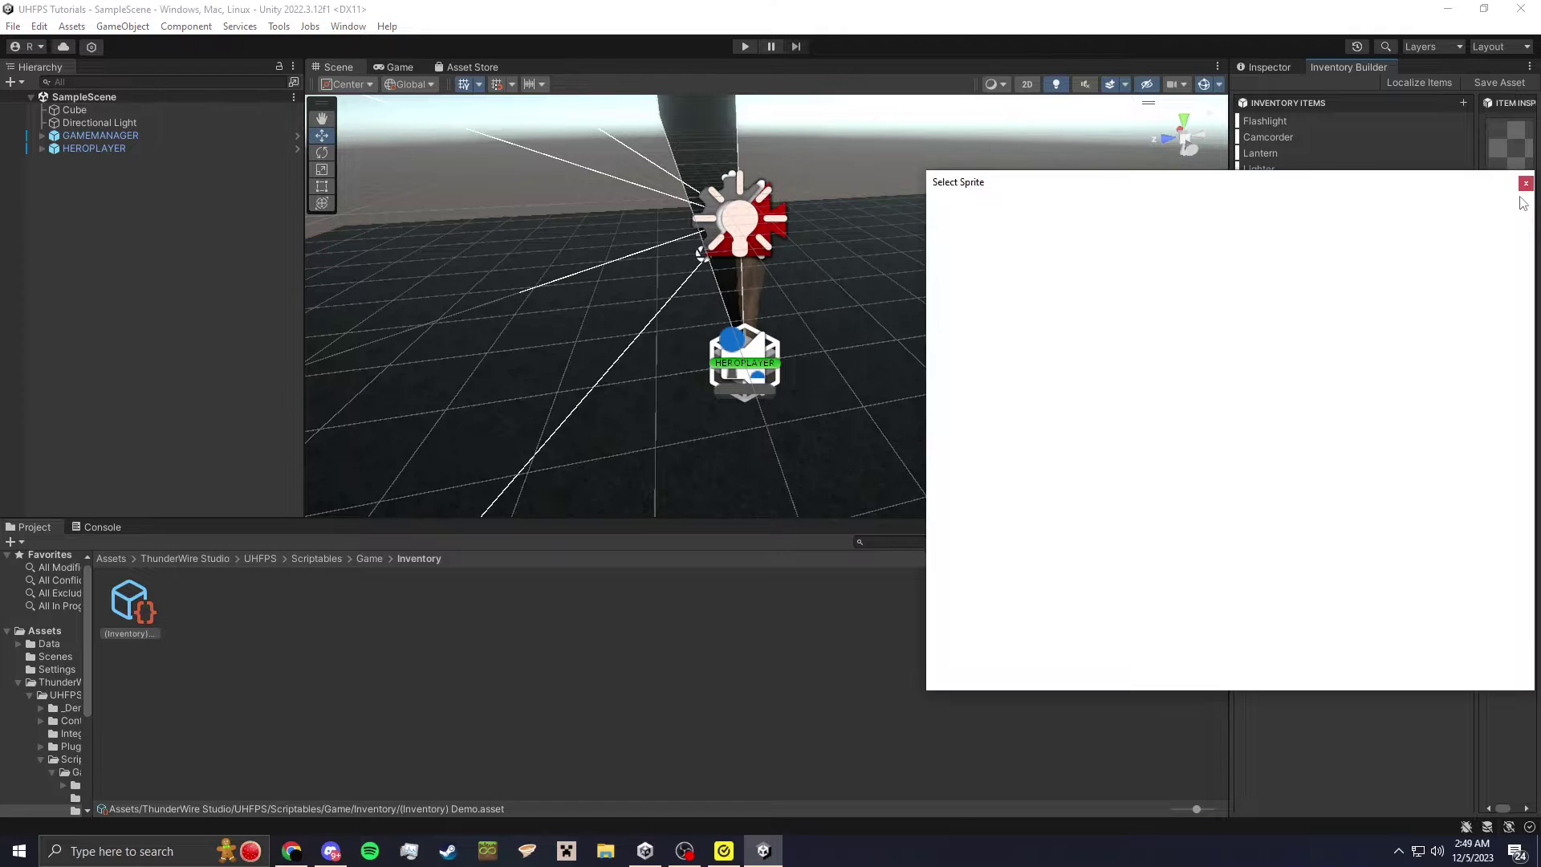
pyautogui.scroll(-10, 1360, 369)
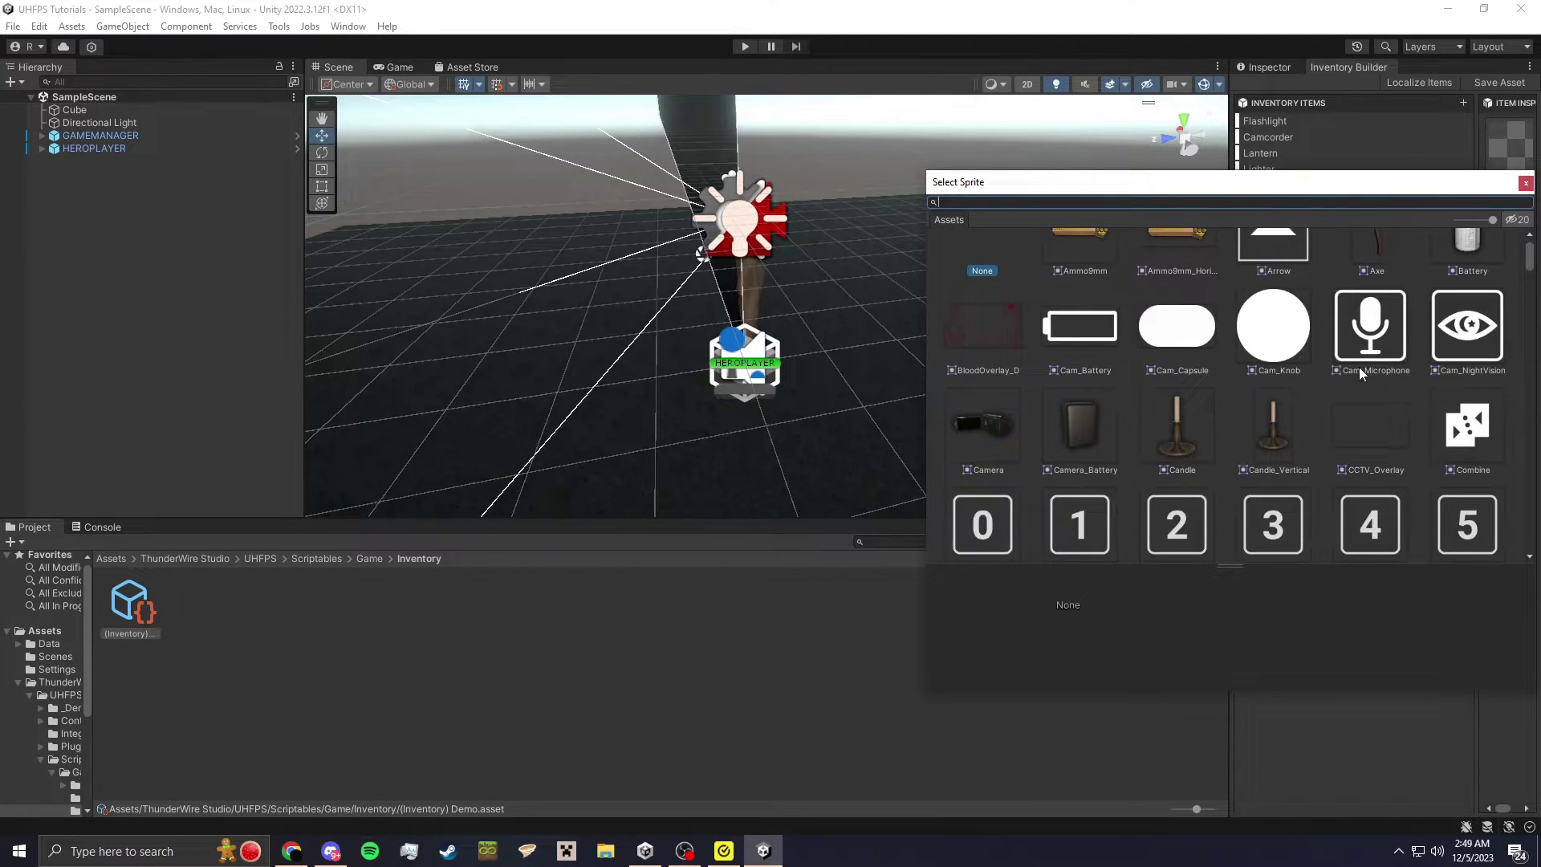
pyautogui.scroll(-8, 1360, 371)
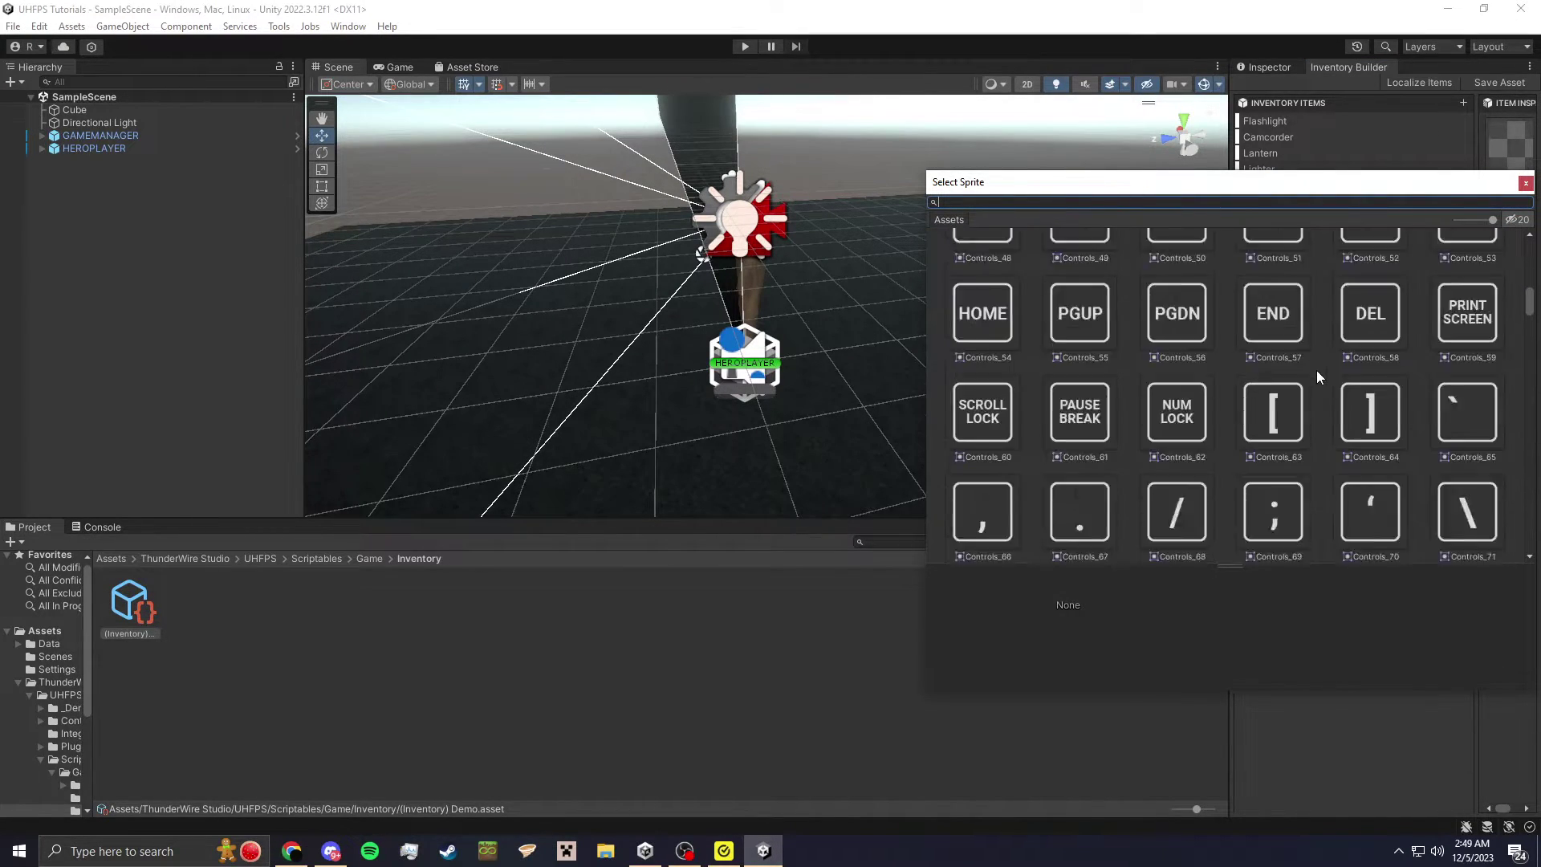
pyautogui.doubleClick(1273, 418)
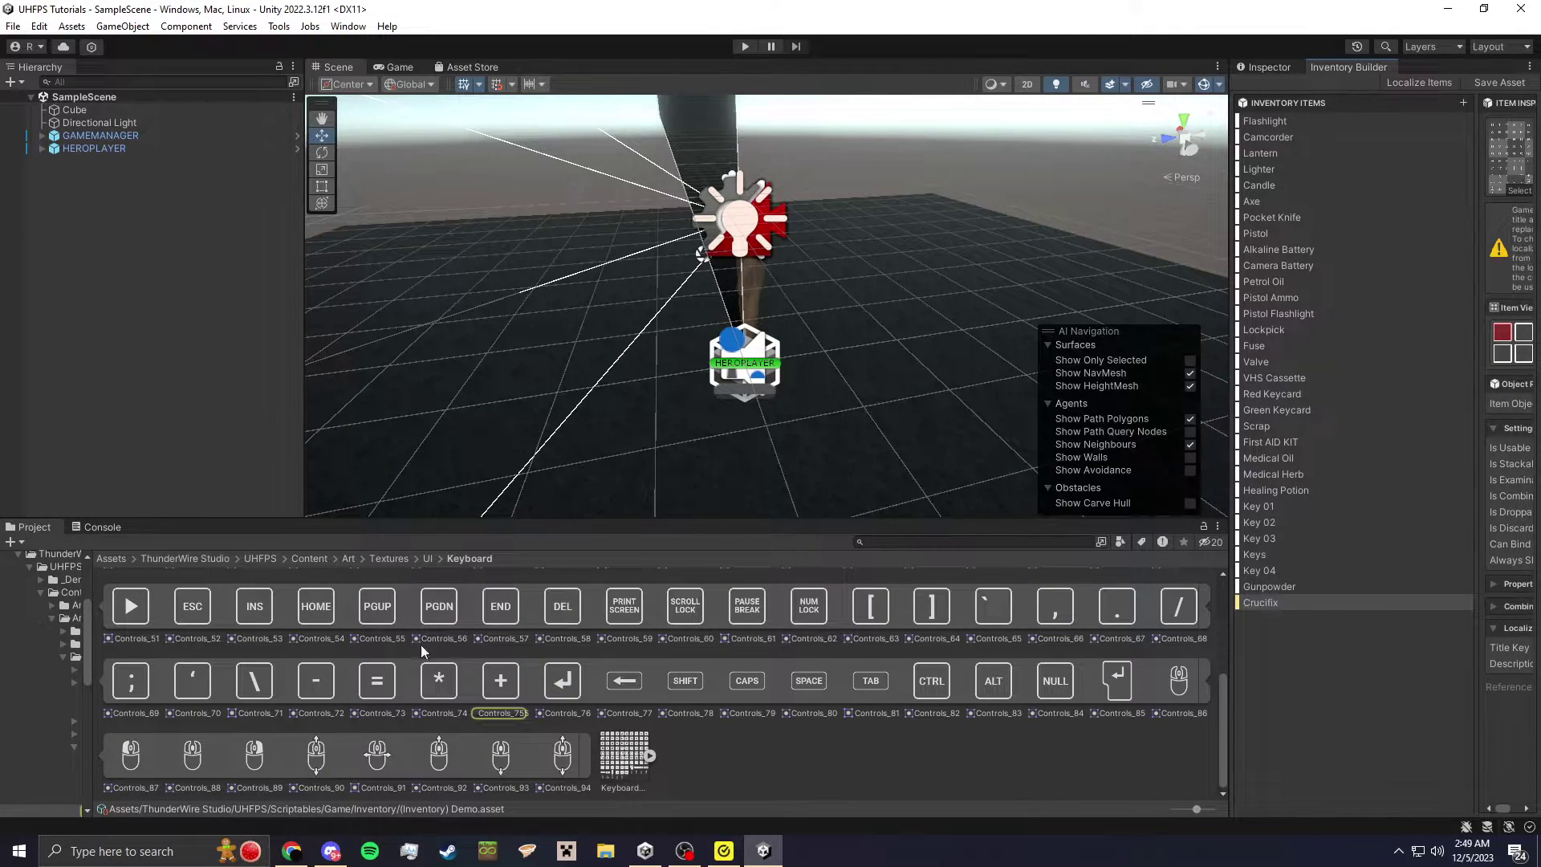
# - Collapse the expanded keyboard sprite sheet in the project files and go up to the ThunderWire Studio folder
pyautogui.scroll(2, 966, 604)
pyautogui.scroll(1, 966, 604)
pyautogui.click(278, 600)
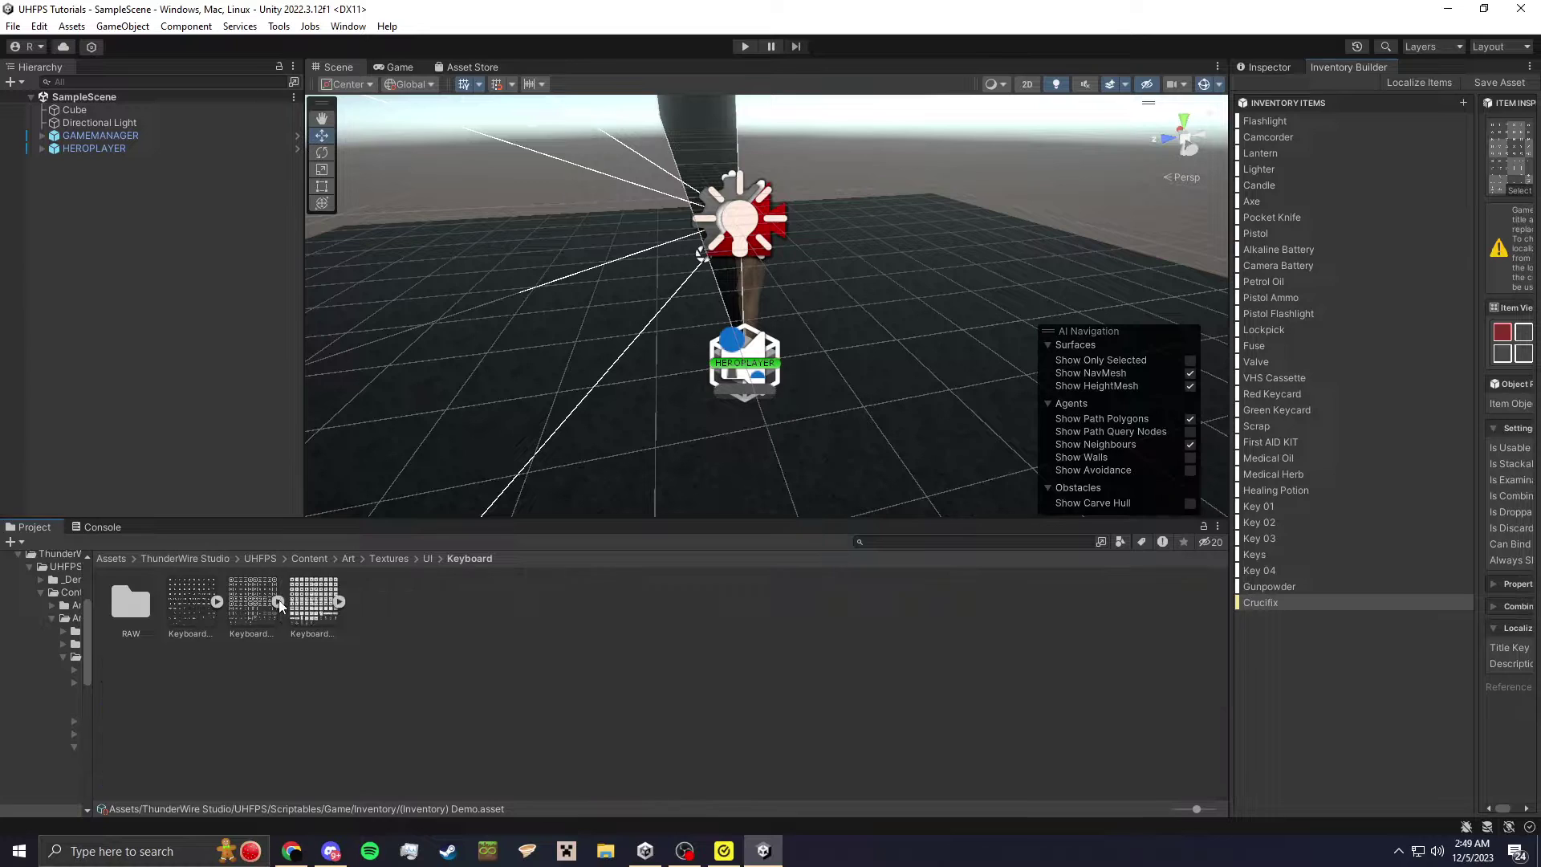
pyautogui.click(177, 558)
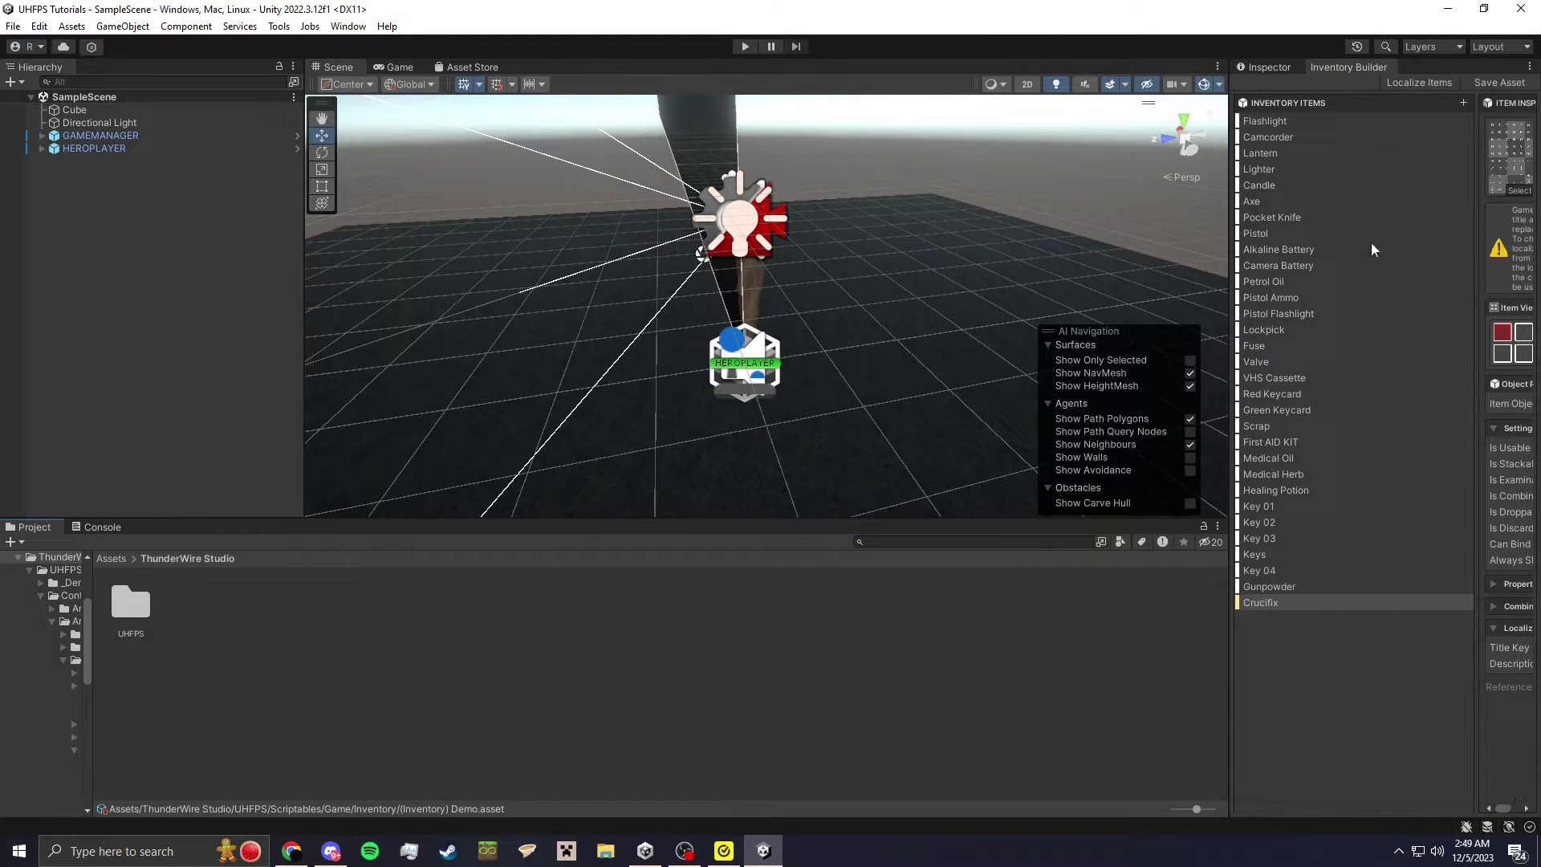
# - Save the inventory asset with the Crucifix's new icon and open the UHFPS folder in the project files
pyautogui.hotkey('shift', 'space')
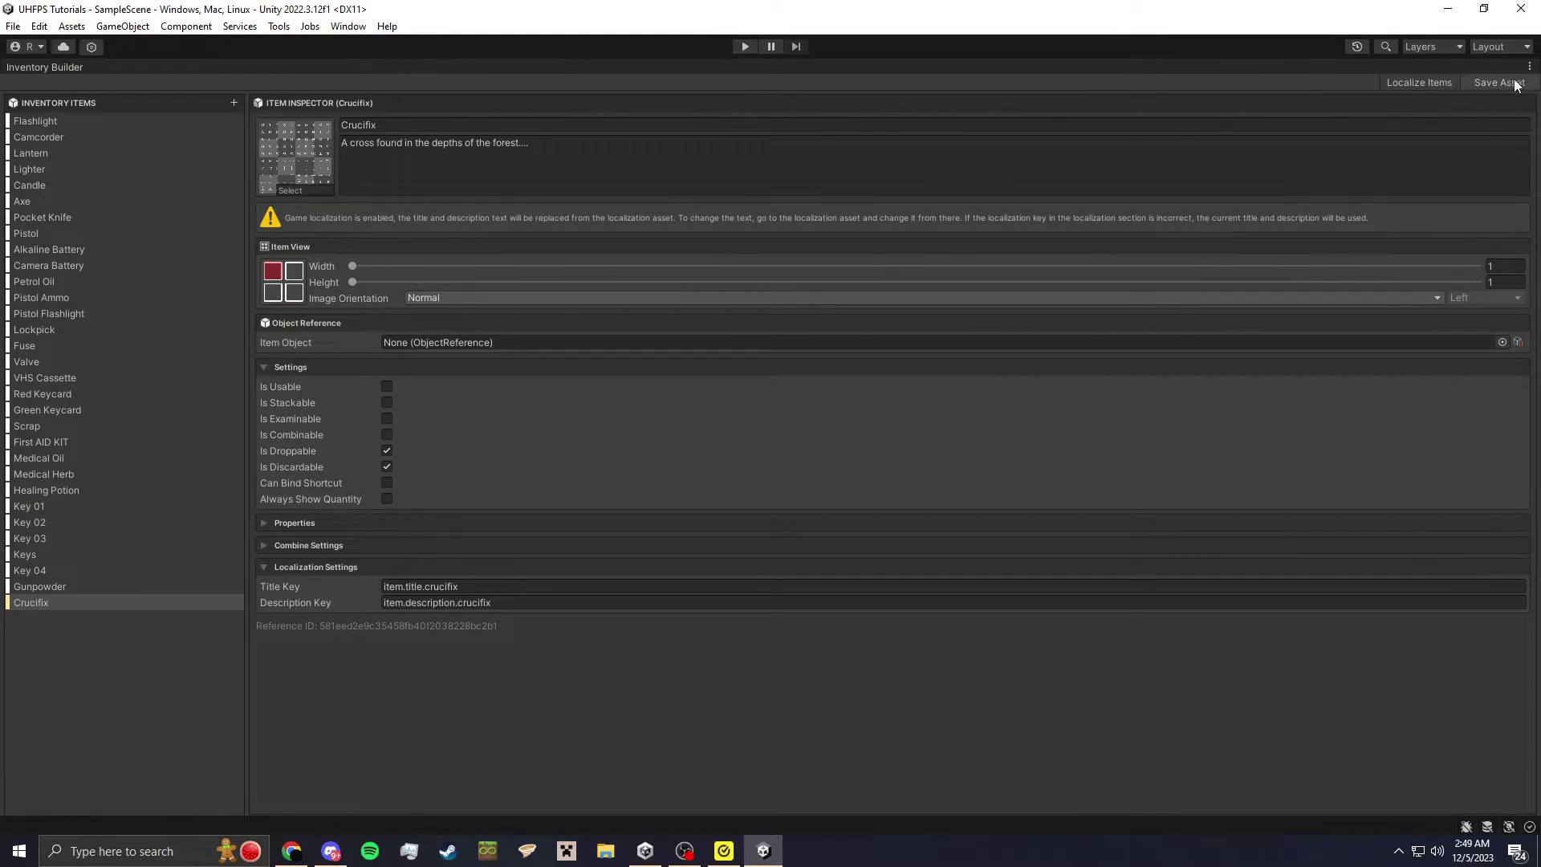
pyautogui.hotkey('shift', 'space')
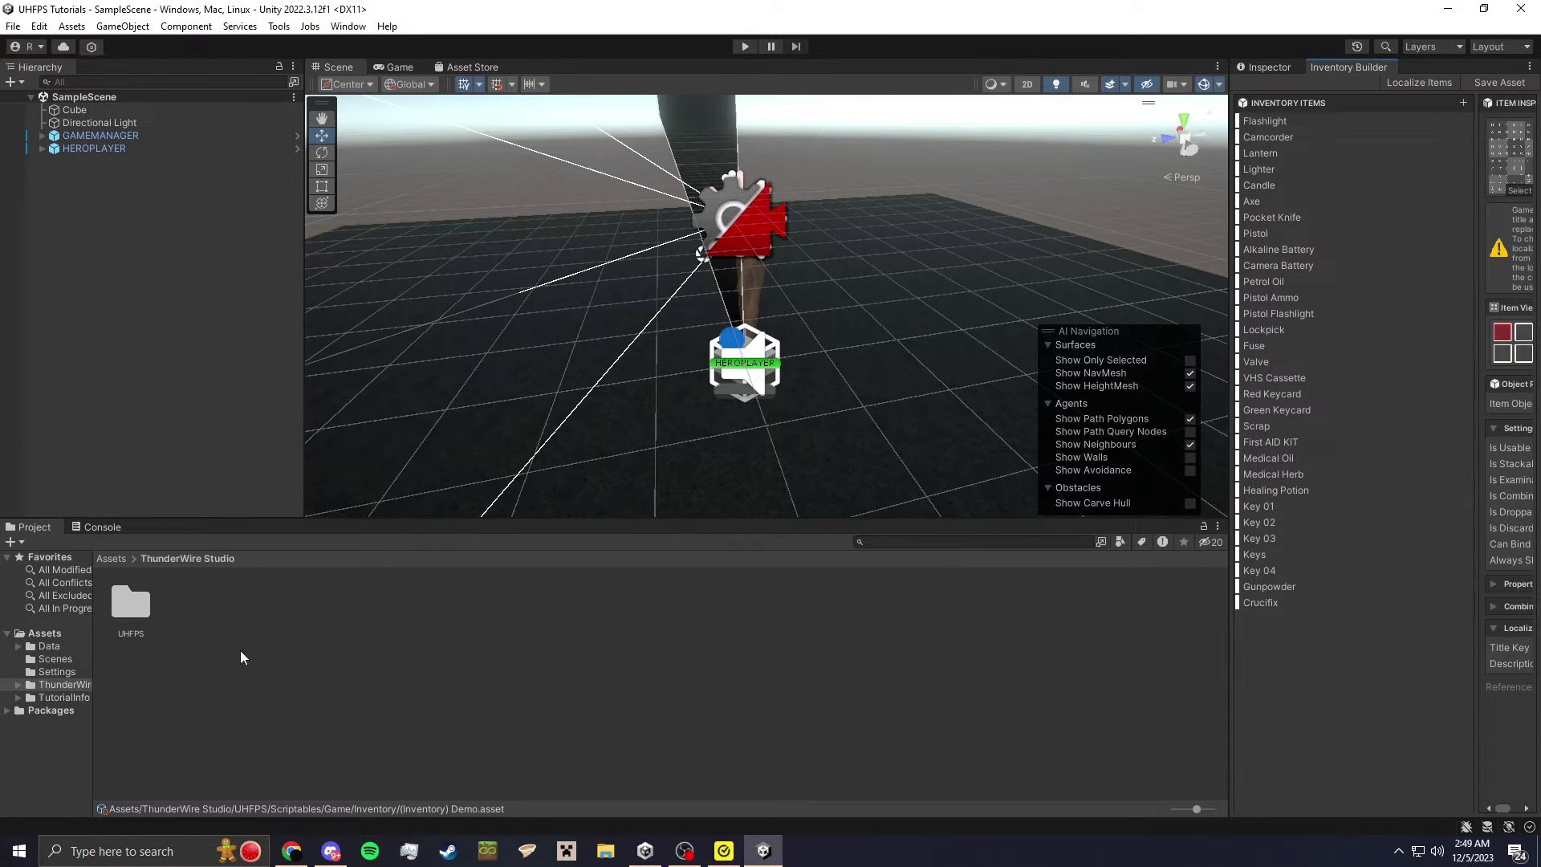
pyautogui.doubleClick(136, 622)
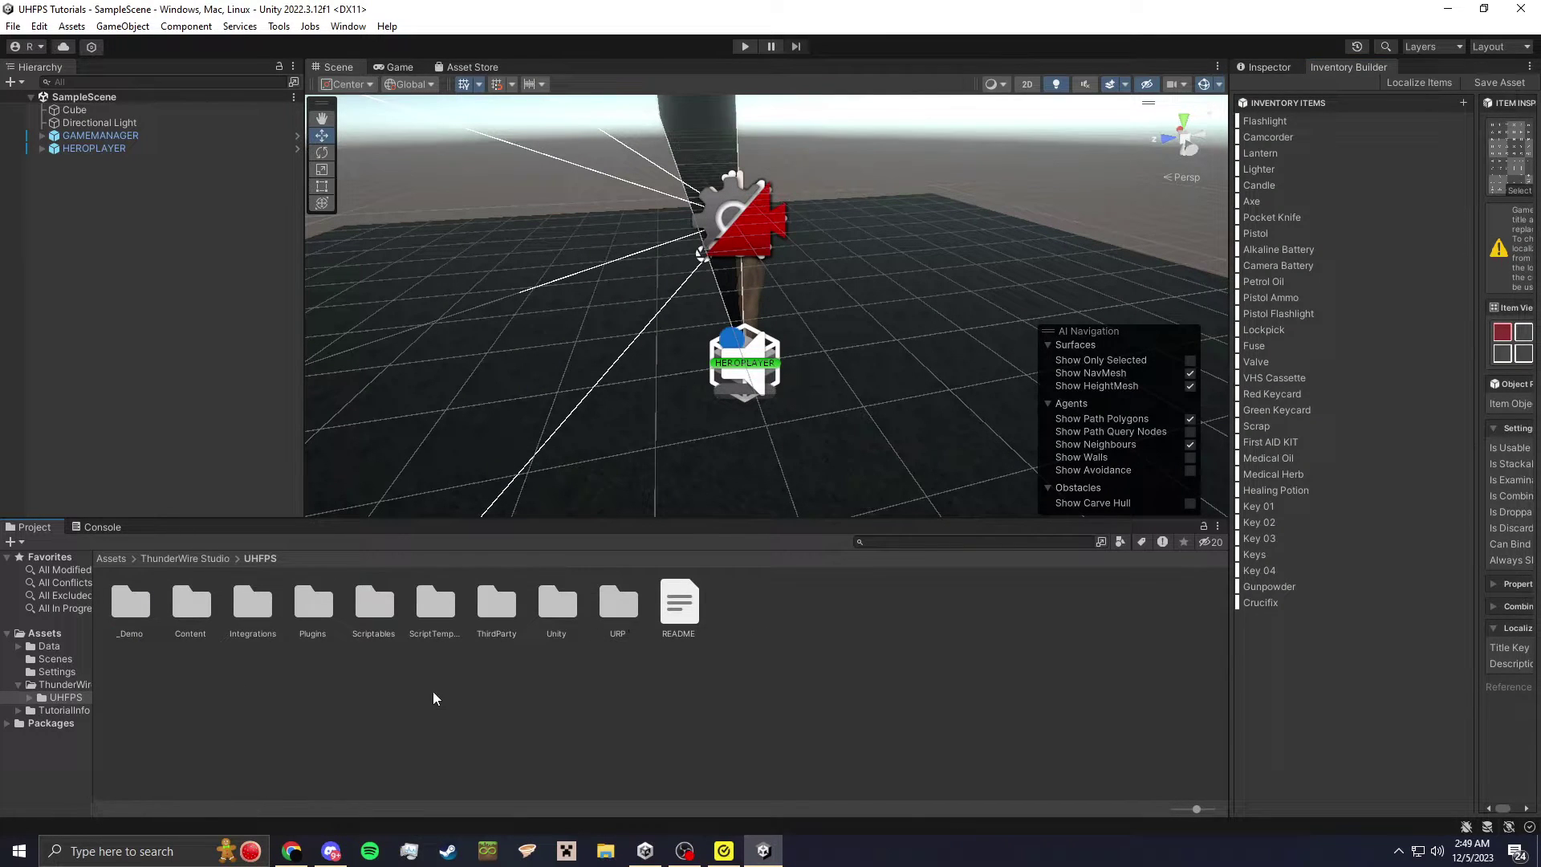
# - Try to export the inventory items' localization keys to the (GLoc) Localization asset under the item section
pyautogui.click(1418, 82)
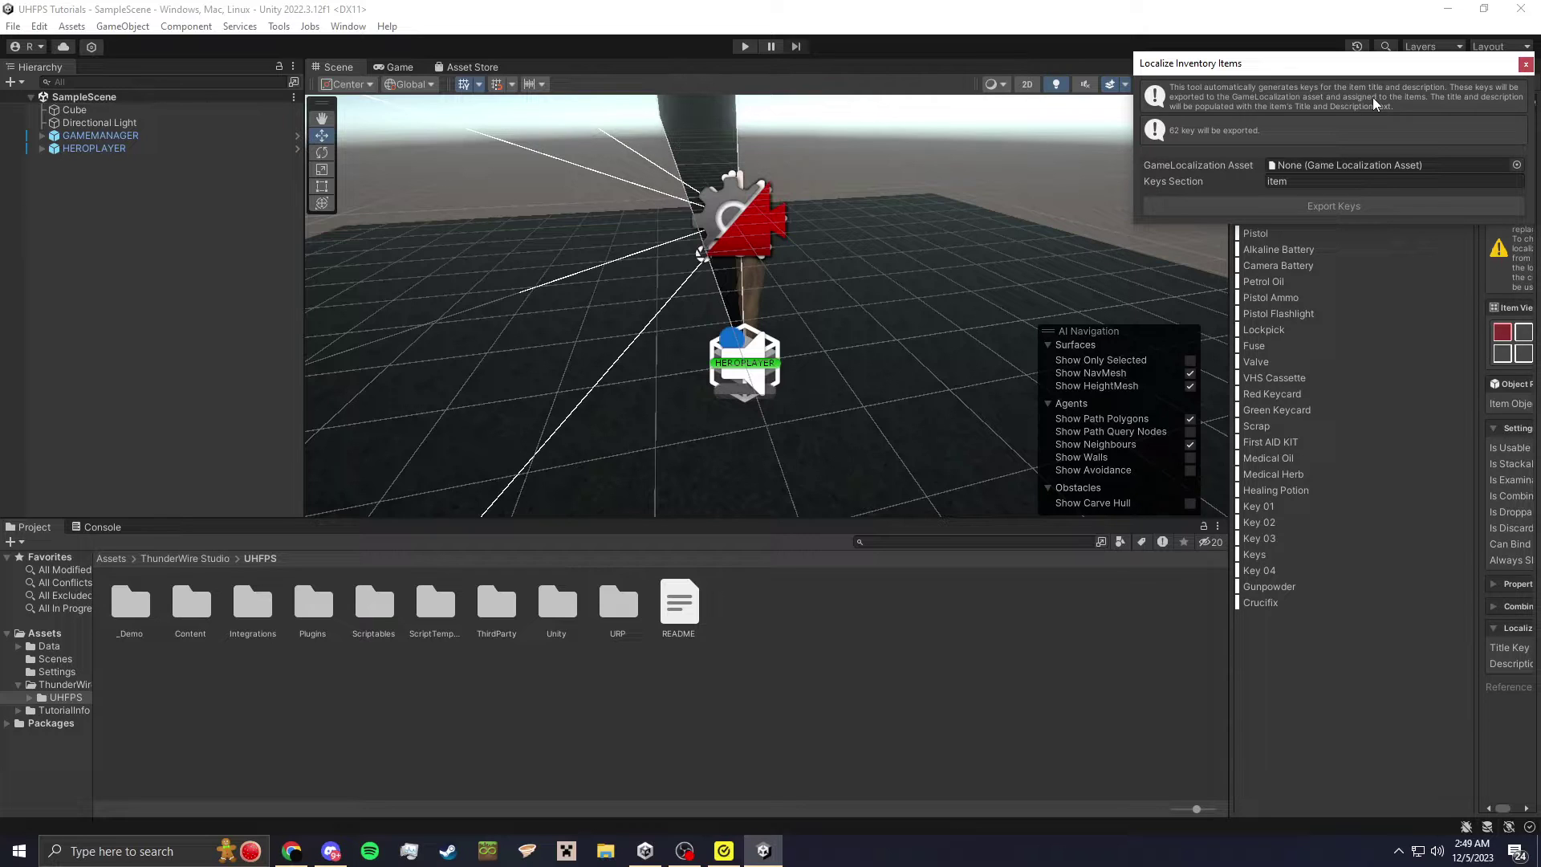
pyautogui.click(1517, 164)
pyautogui.doubleClick(1080, 245)
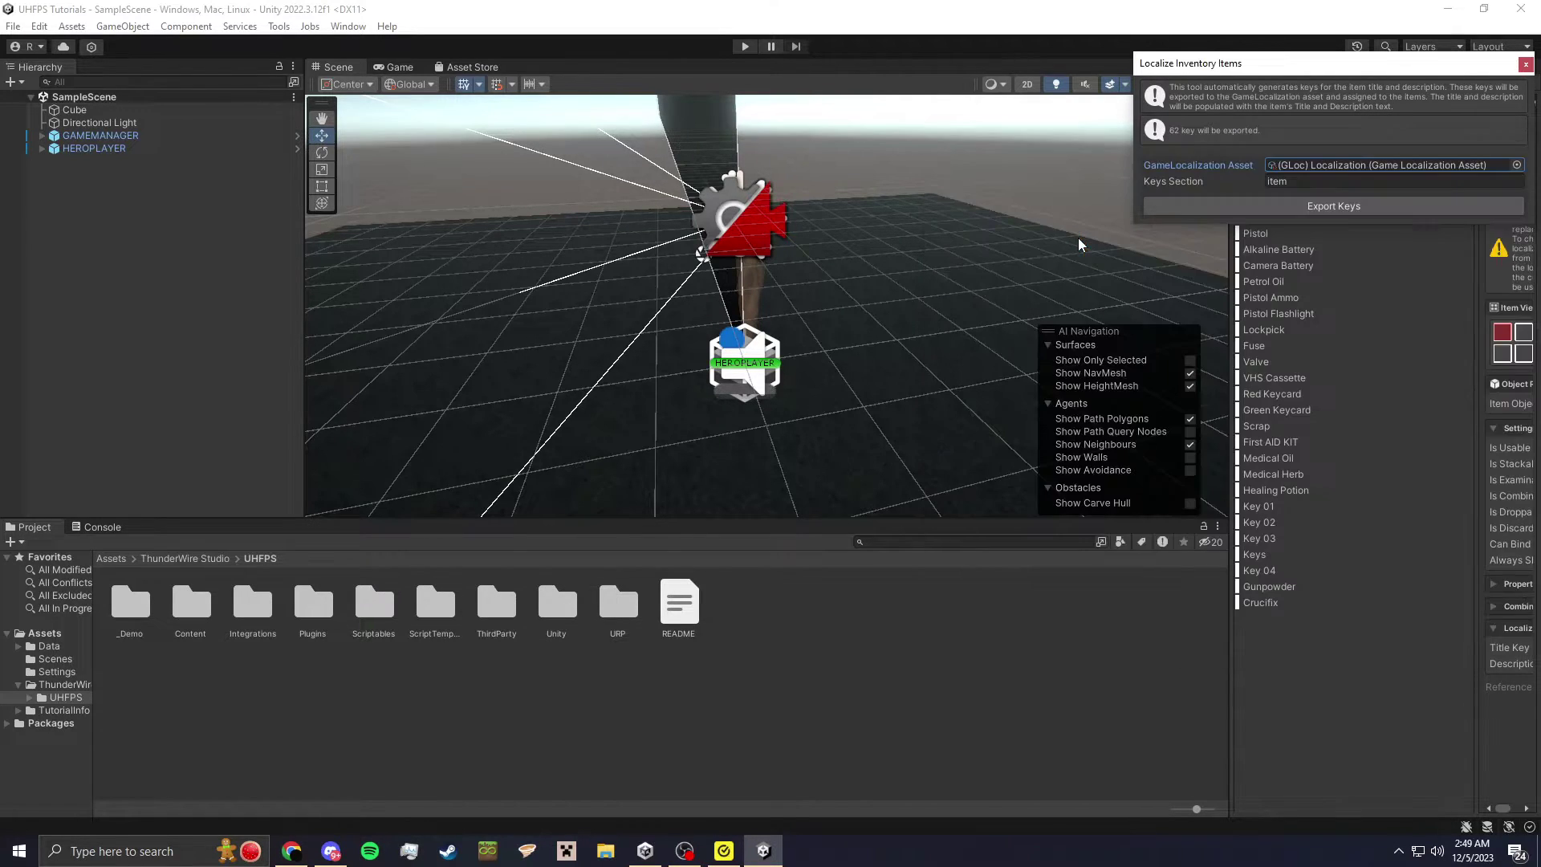
pyautogui.click(1329, 207)
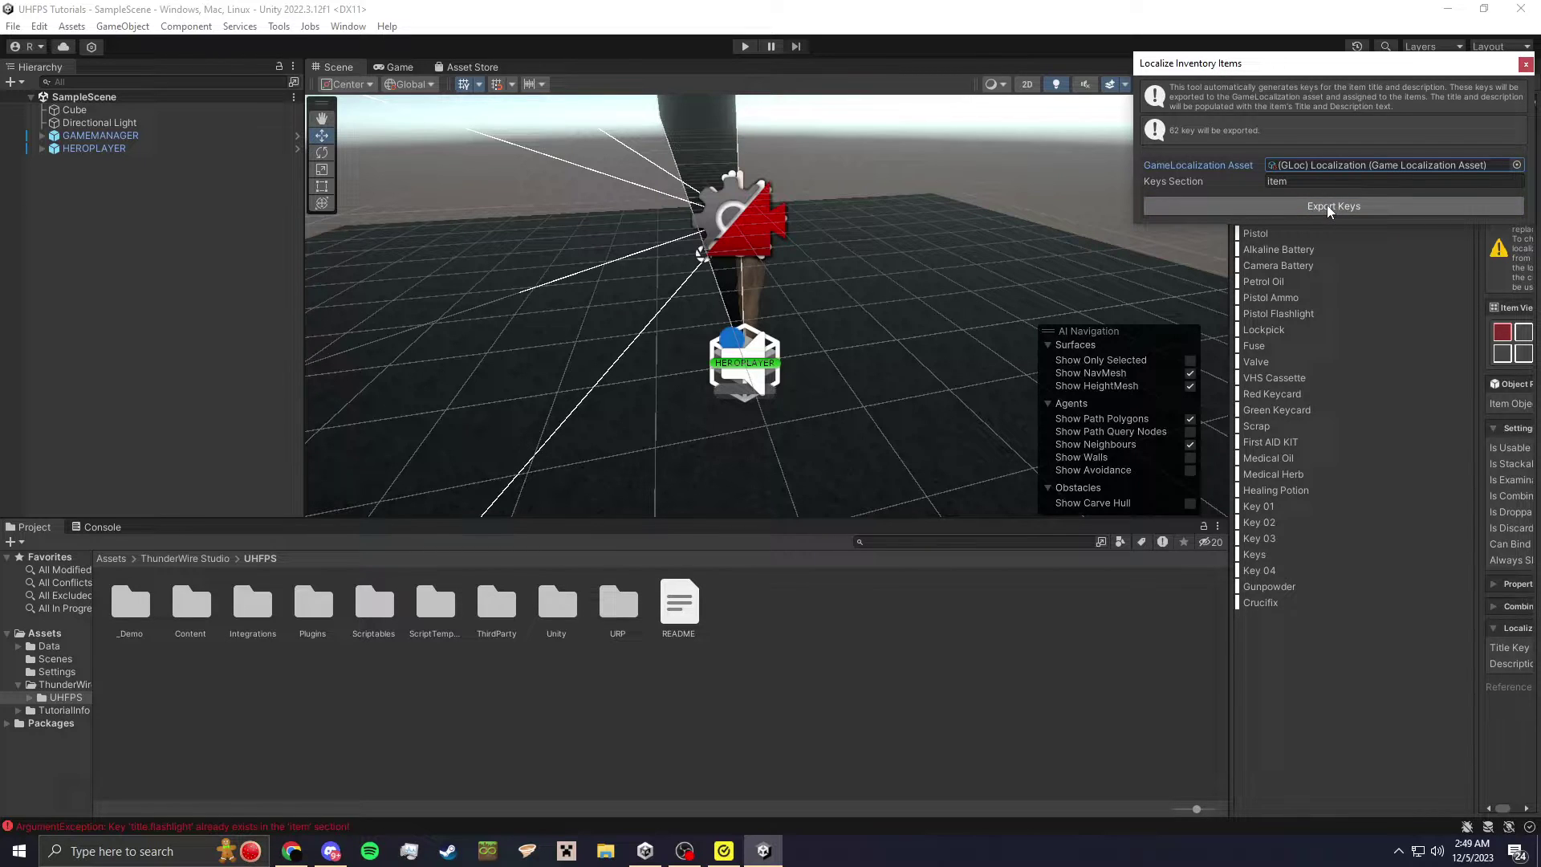
pyautogui.click(1526, 65)
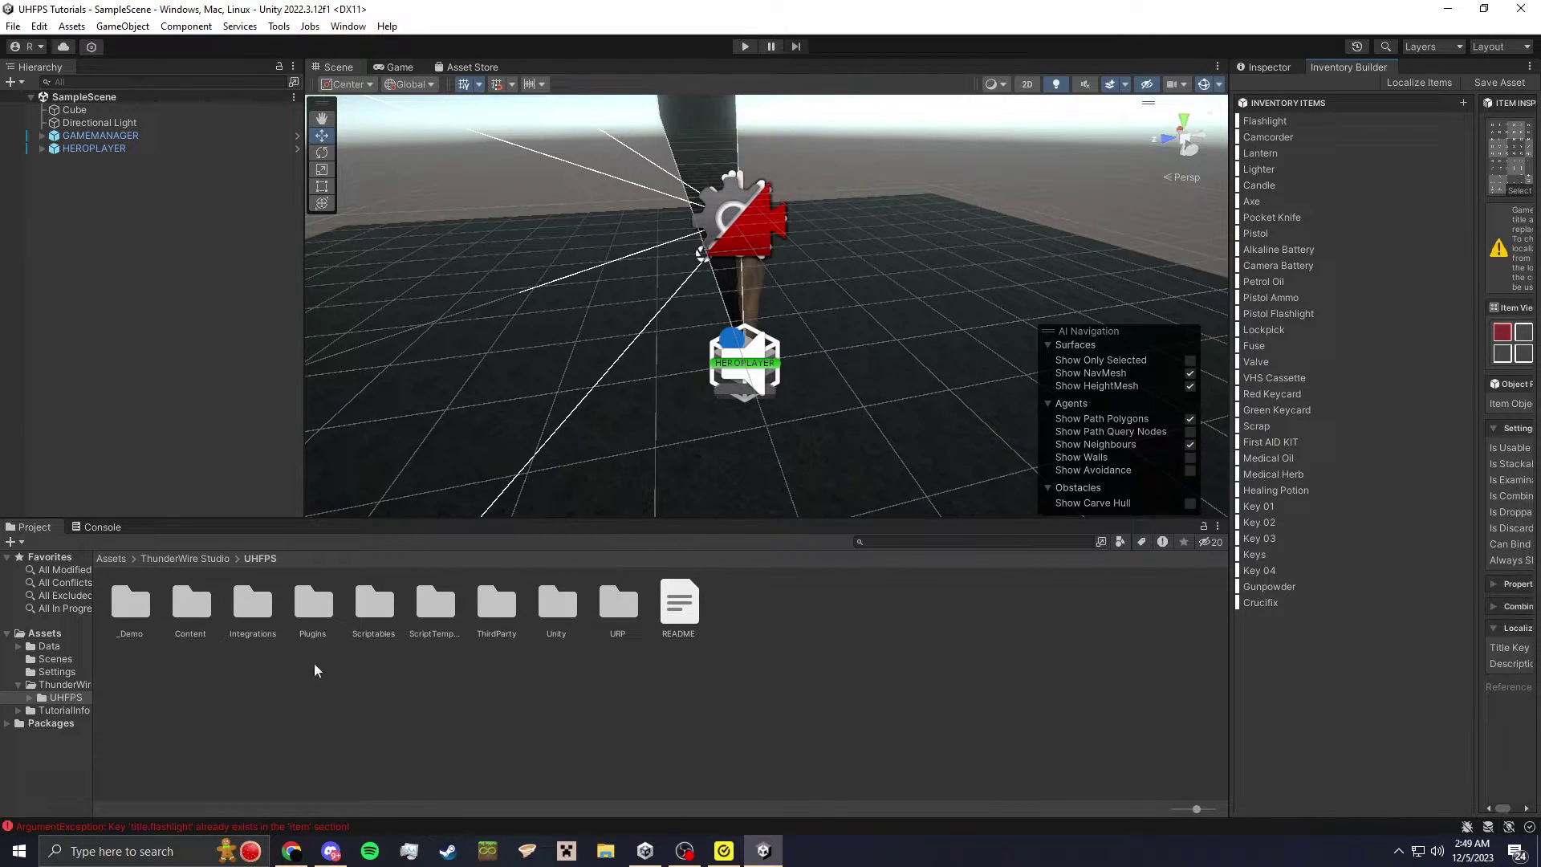
# - Open the Scriptables folder, check the export error in the Console, and select the Crucifix in the maximized Inventory Builder
pyautogui.doubleClick(363, 624)
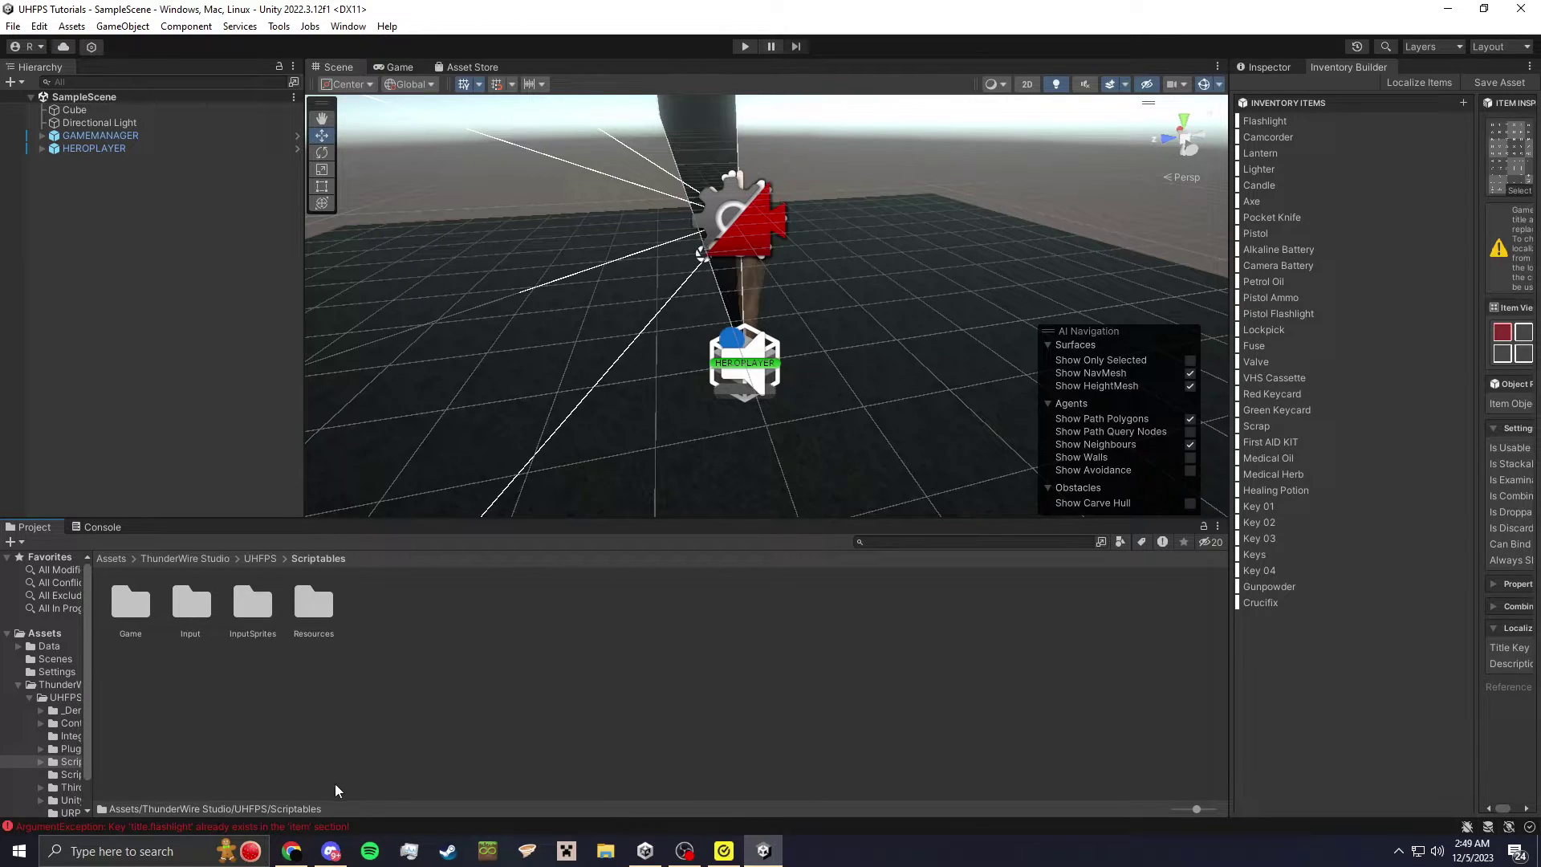
pyautogui.click(98, 527)
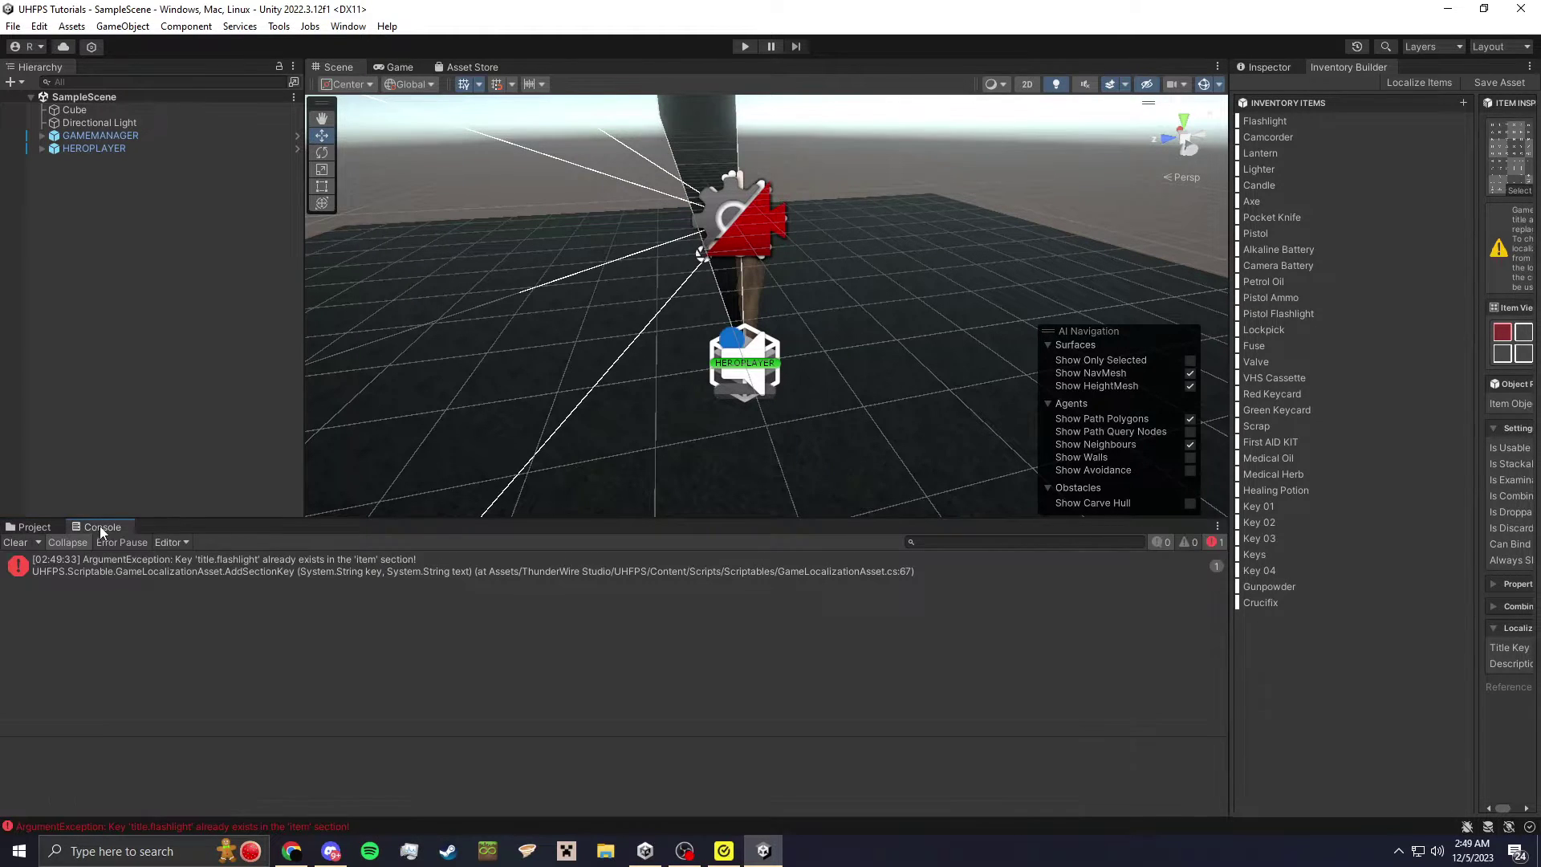
pyautogui.click(1277, 602)
pyautogui.doubleClick(1366, 66)
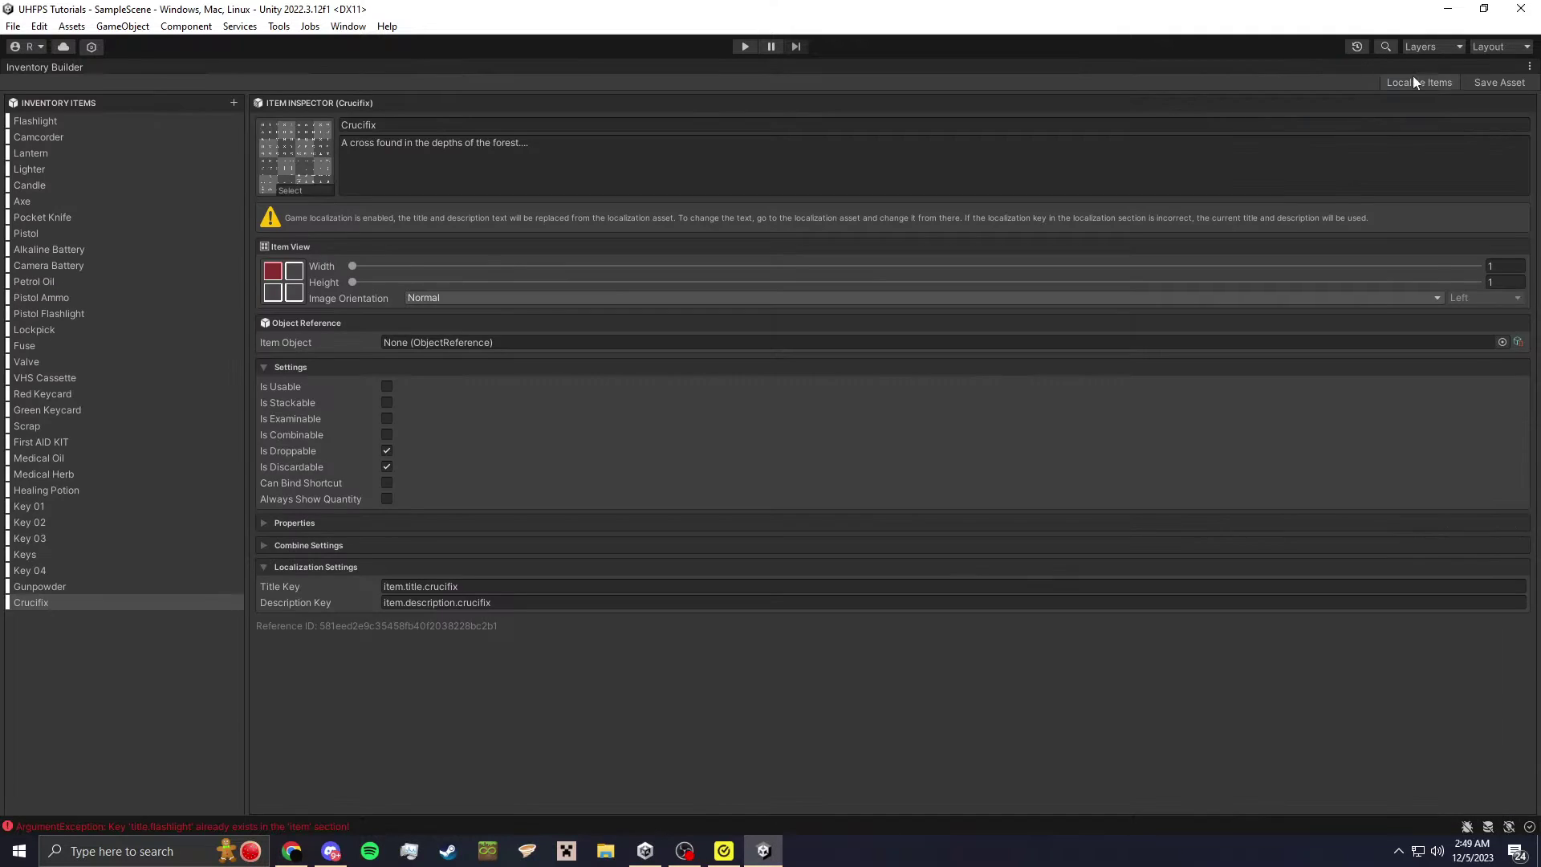
# - Reopen the item localization export and choose (GLoc) Localization as its target asset
pyautogui.click(1453, 82)
pyautogui.click(1516, 166)
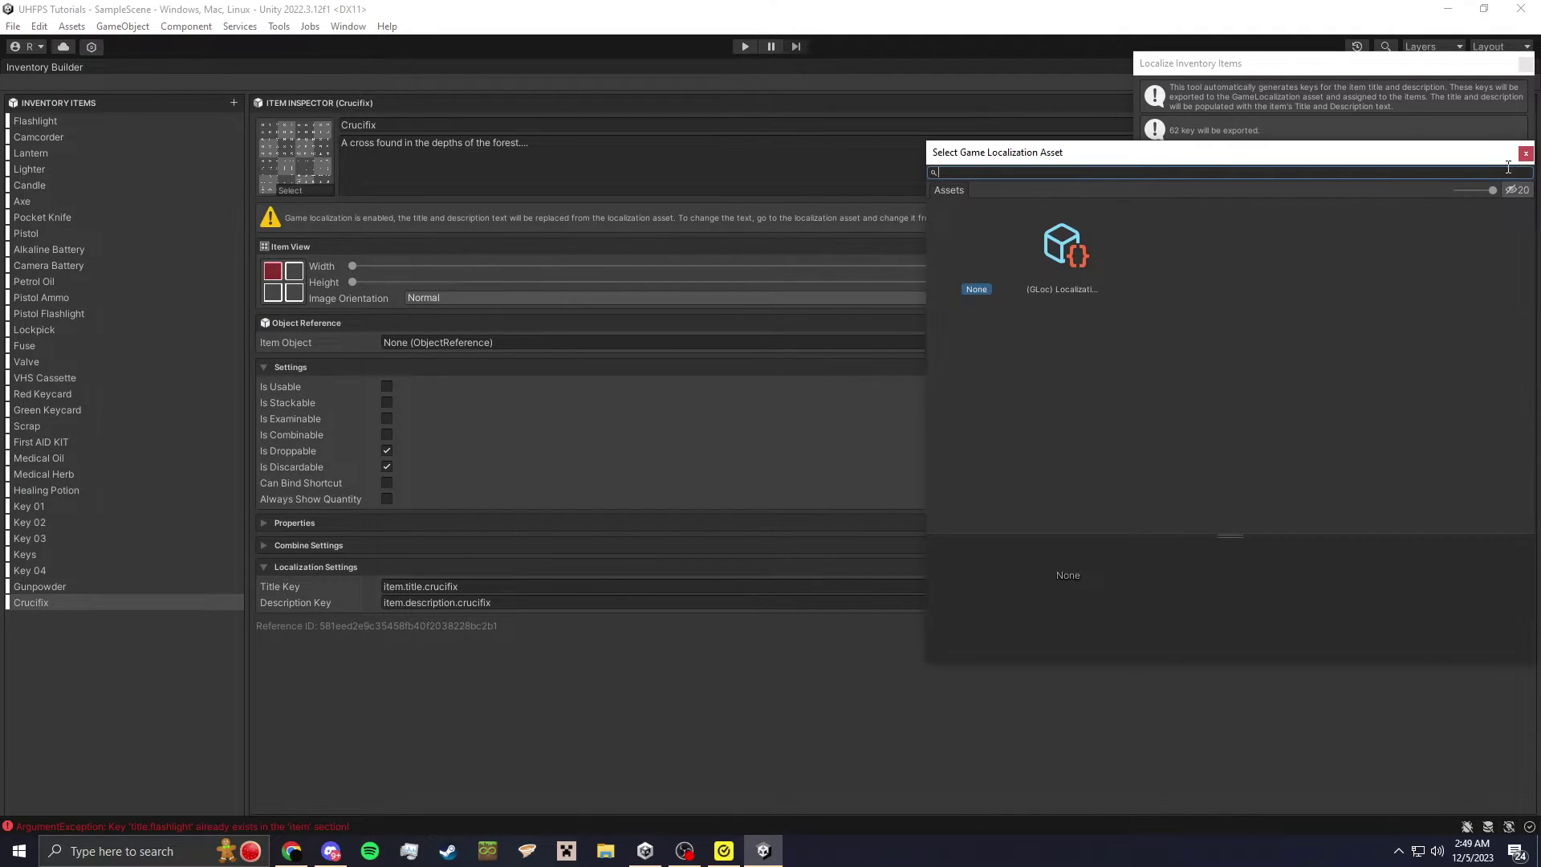
pyautogui.doubleClick(1060, 266)
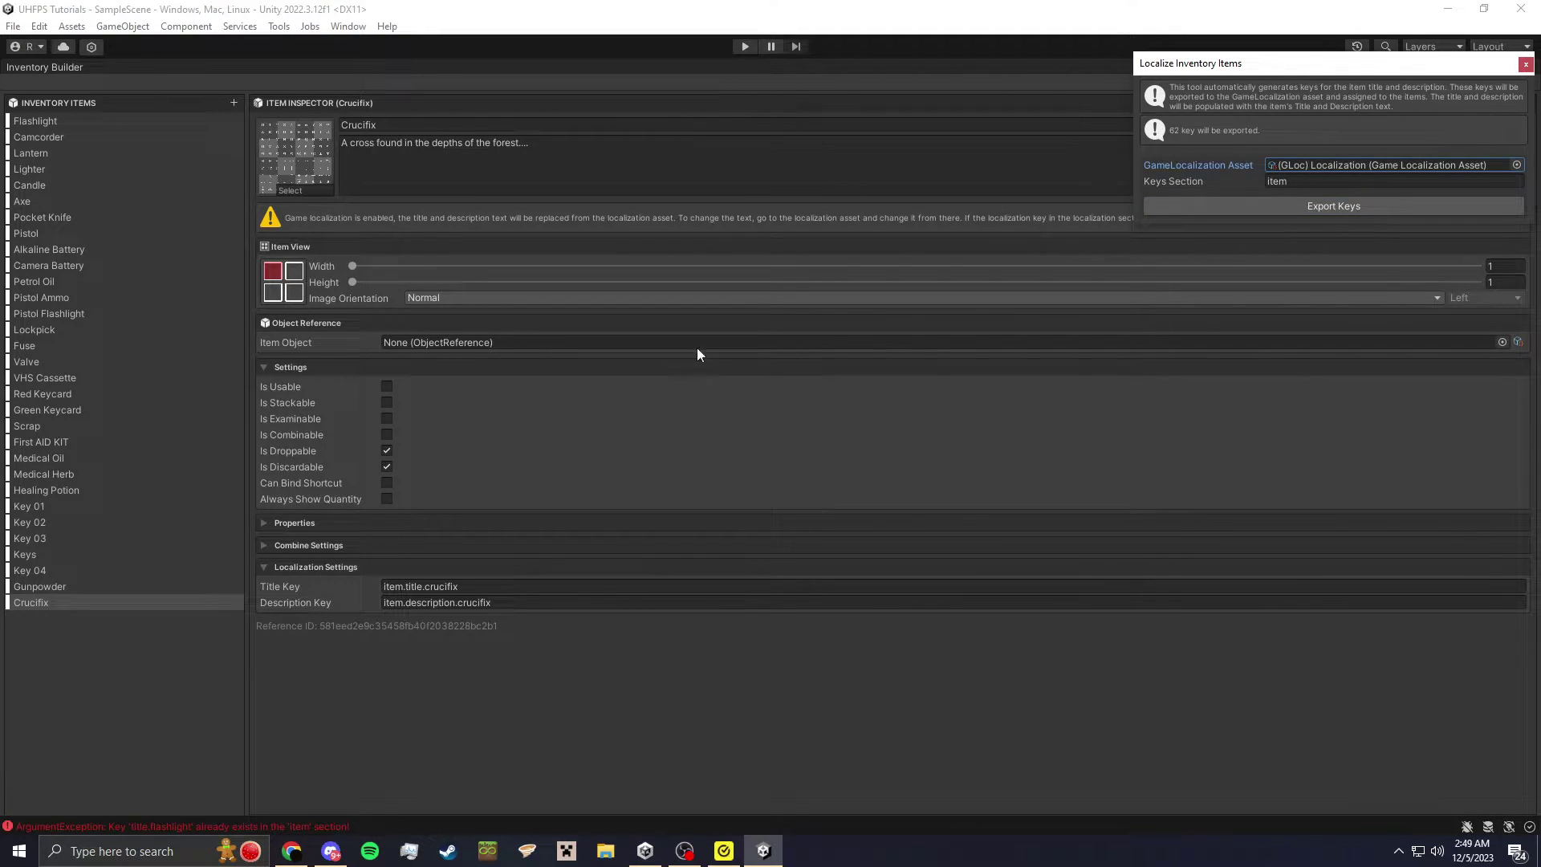
# - Expand the Crucifix's combine settings and delete Combination 0
pyautogui.click(303, 544)
pyautogui.click(296, 503)
pyautogui.click(297, 524)
pyautogui.click(302, 565)
pyautogui.click(307, 526)
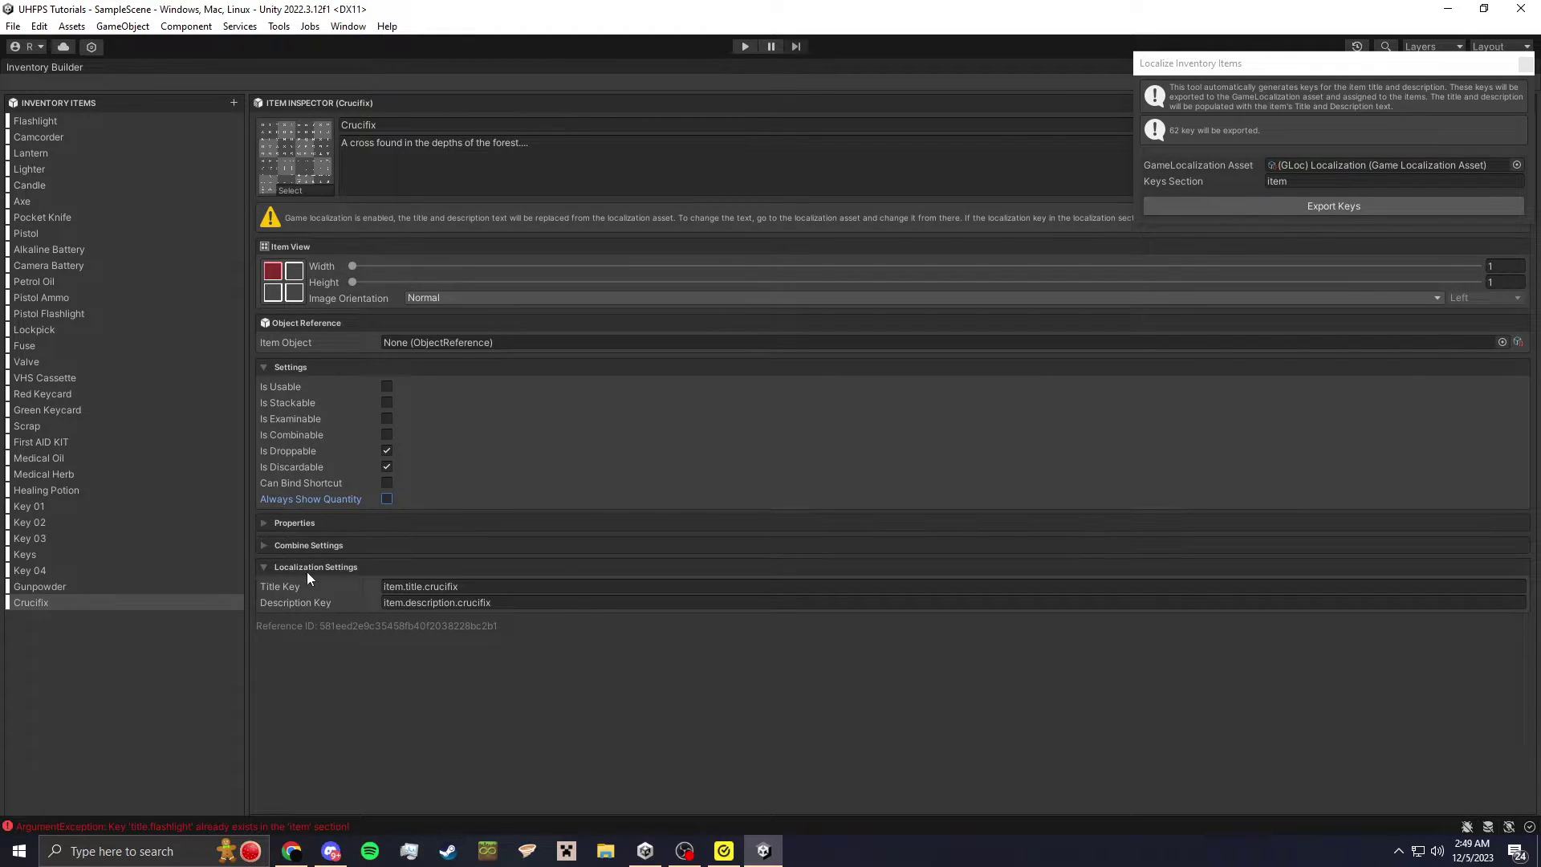
pyautogui.click(309, 545)
pyautogui.click(50, 603)
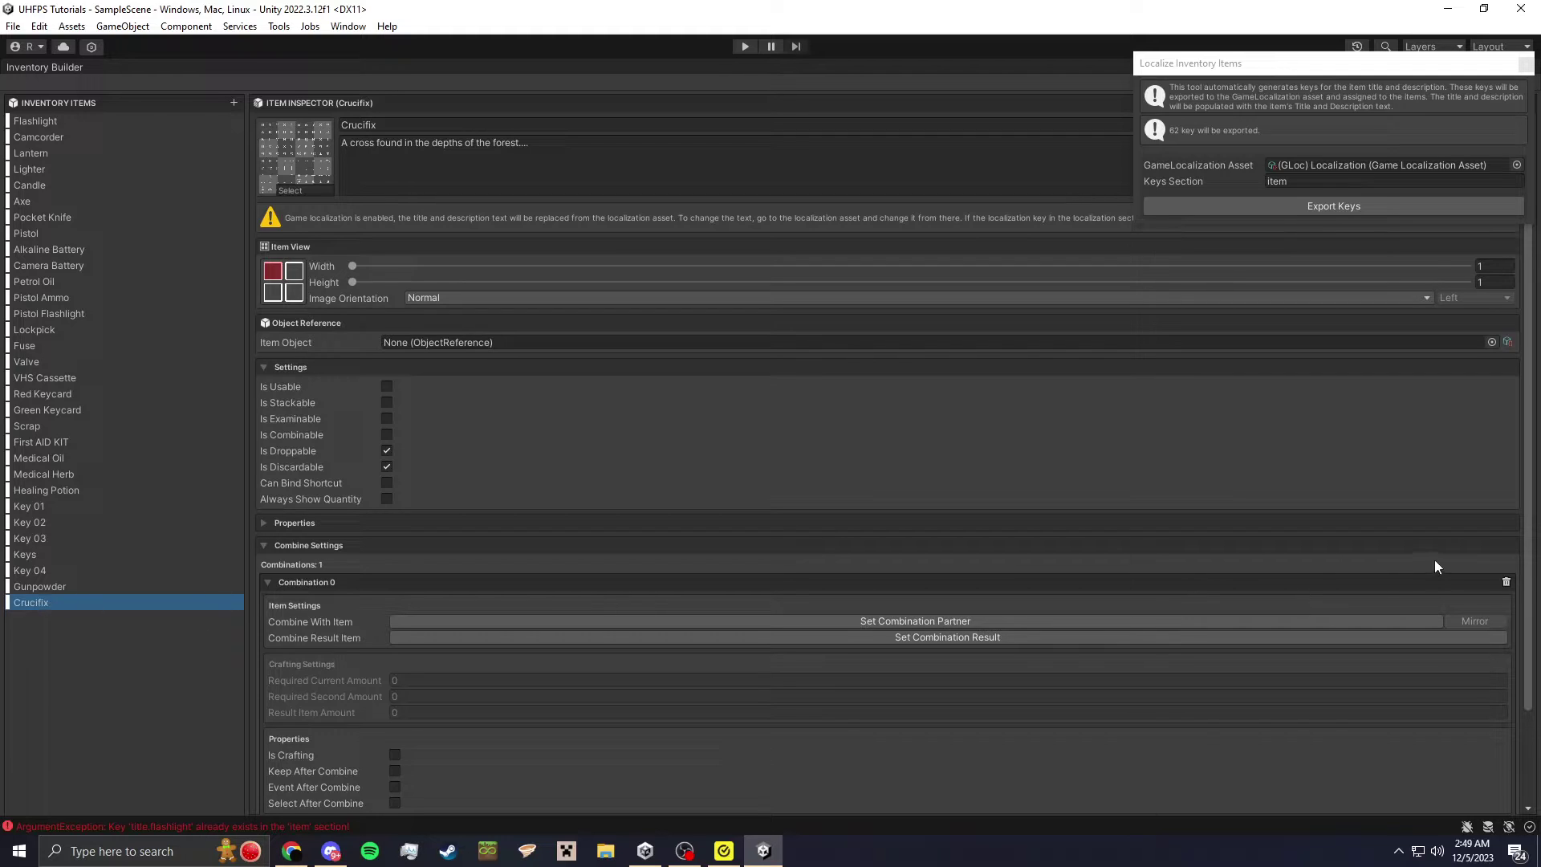
pyautogui.click(1507, 583)
pyautogui.click(1428, 596)
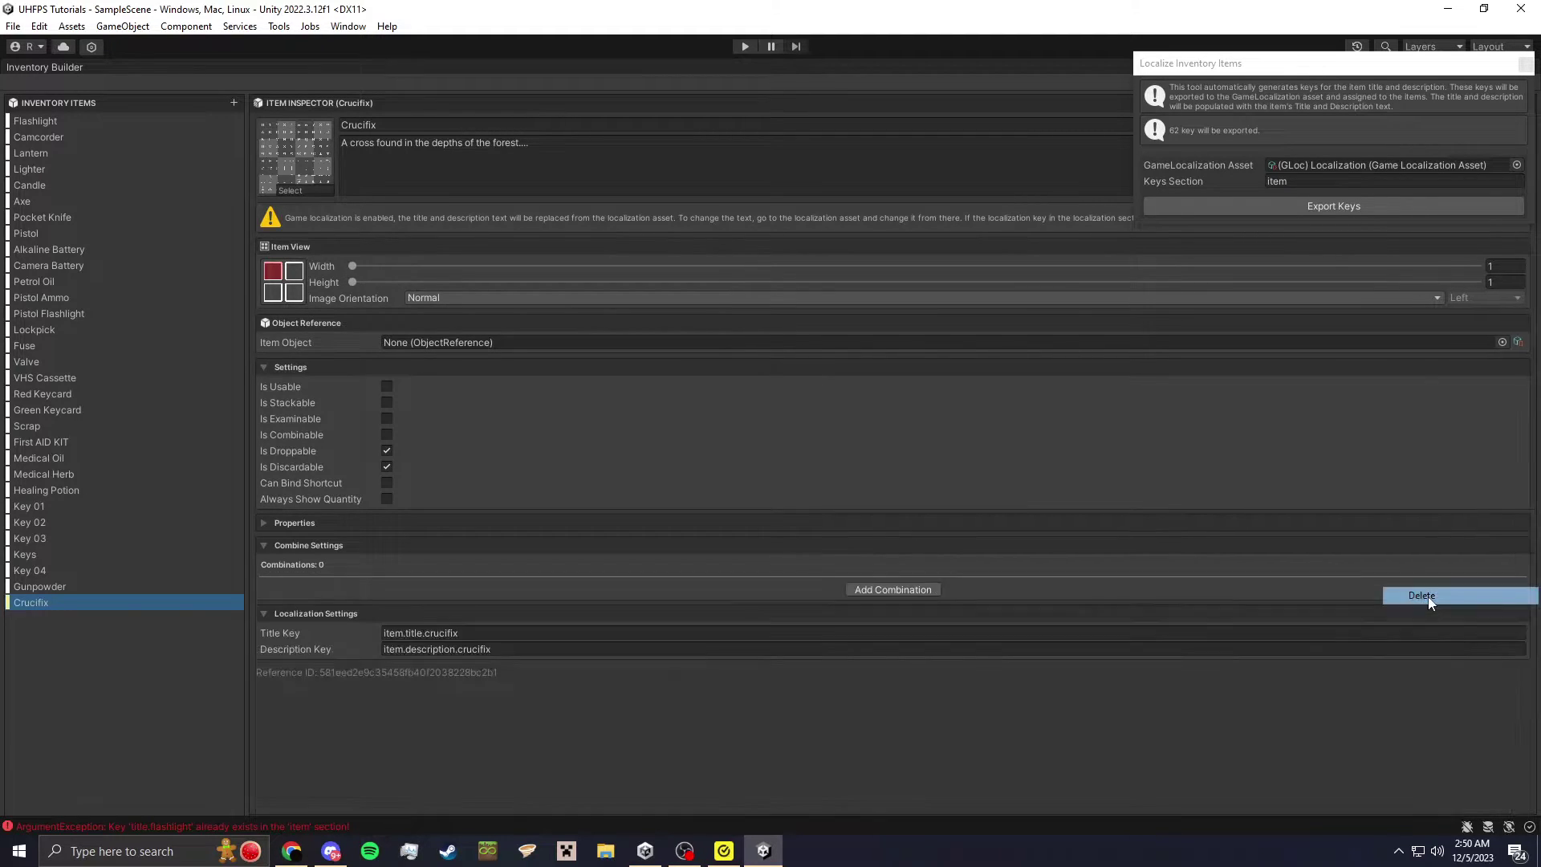
# - Try the localization key export again, save the inventory asset and restore the Inventory Builder to its docked size
pyautogui.click(1314, 208)
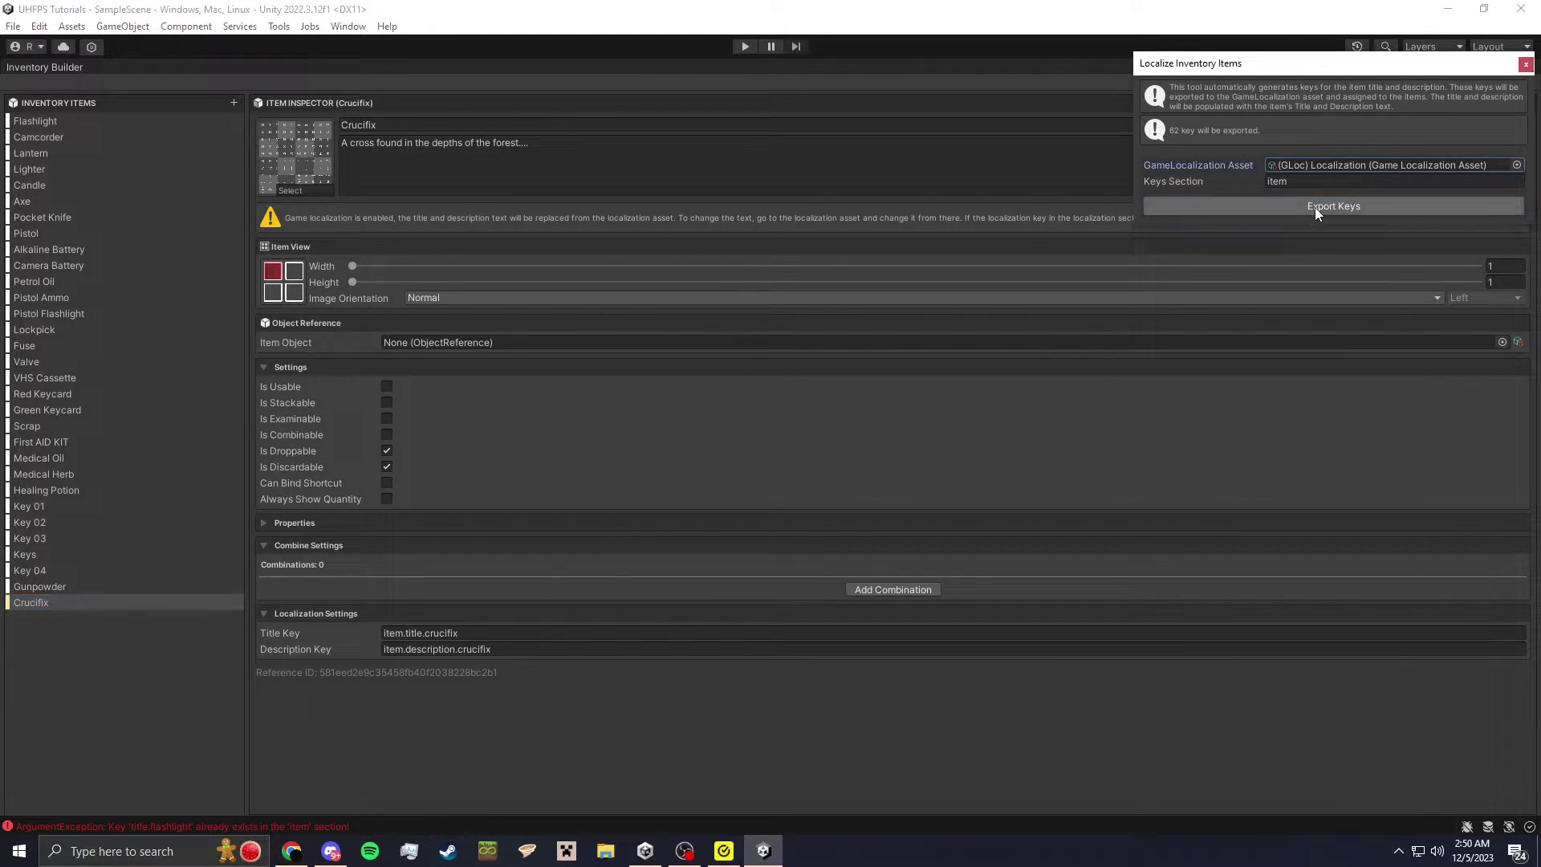
pyautogui.click(1525, 64)
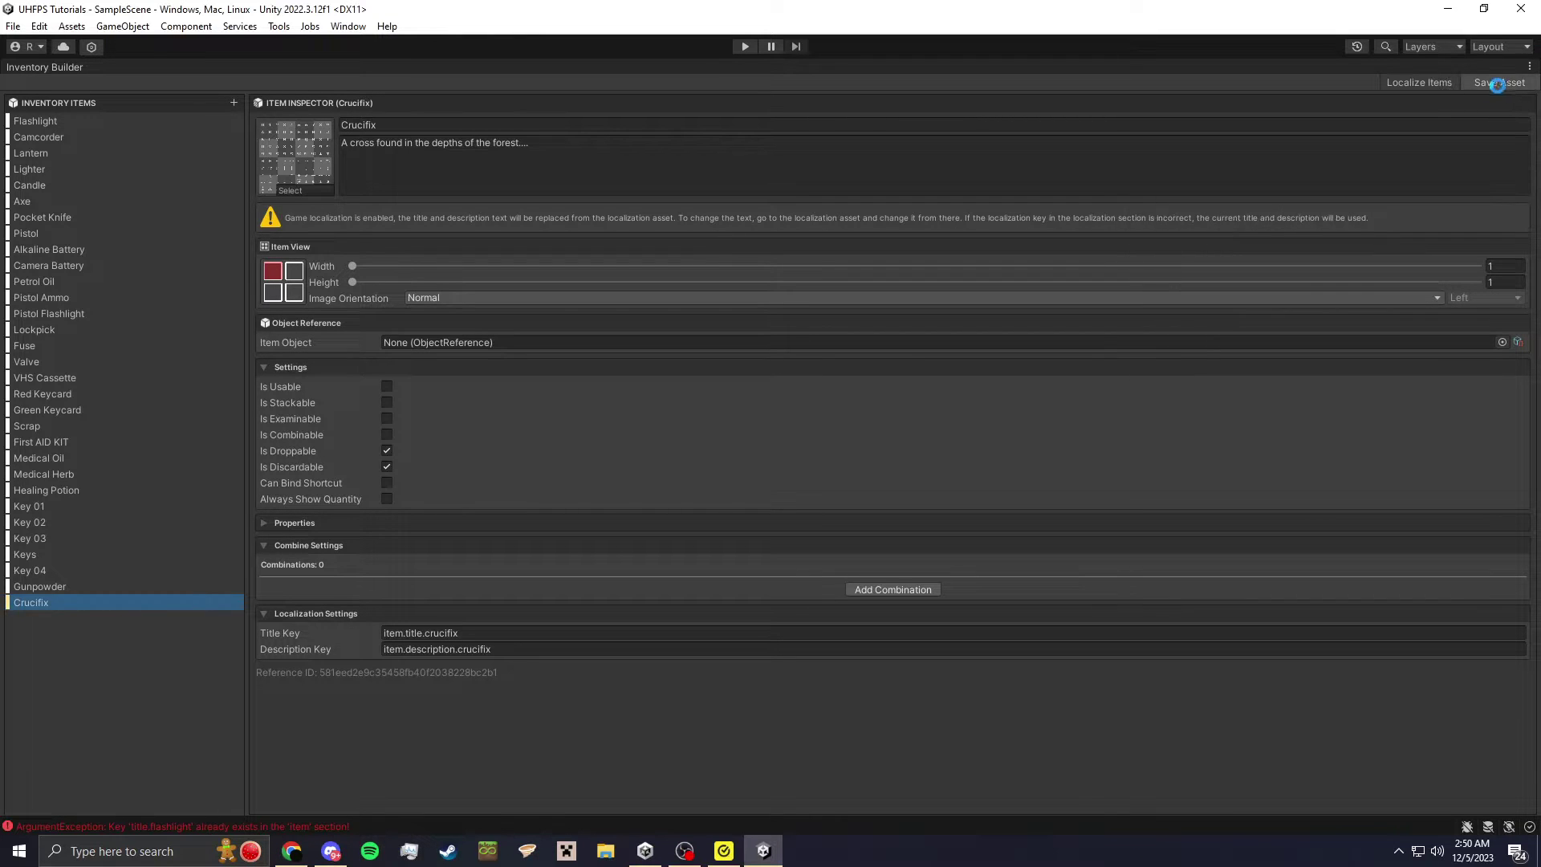
pyautogui.hotkey('shift', 'space')
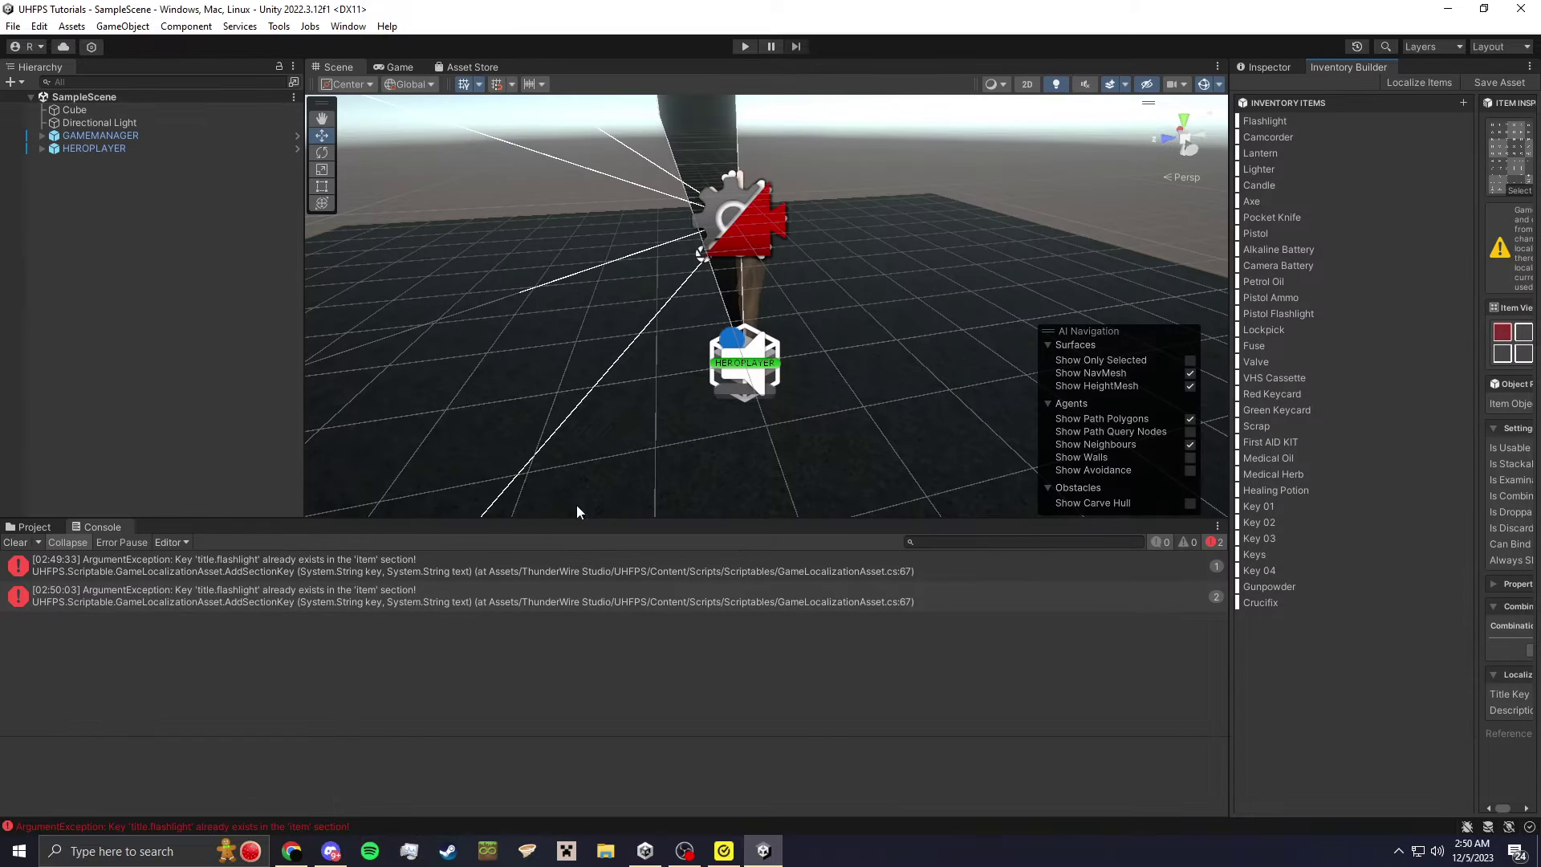
# - Open the (GLoc) Localization asset from the Scriptables Game folder and expand the item section's localizations
pyautogui.click(32, 527)
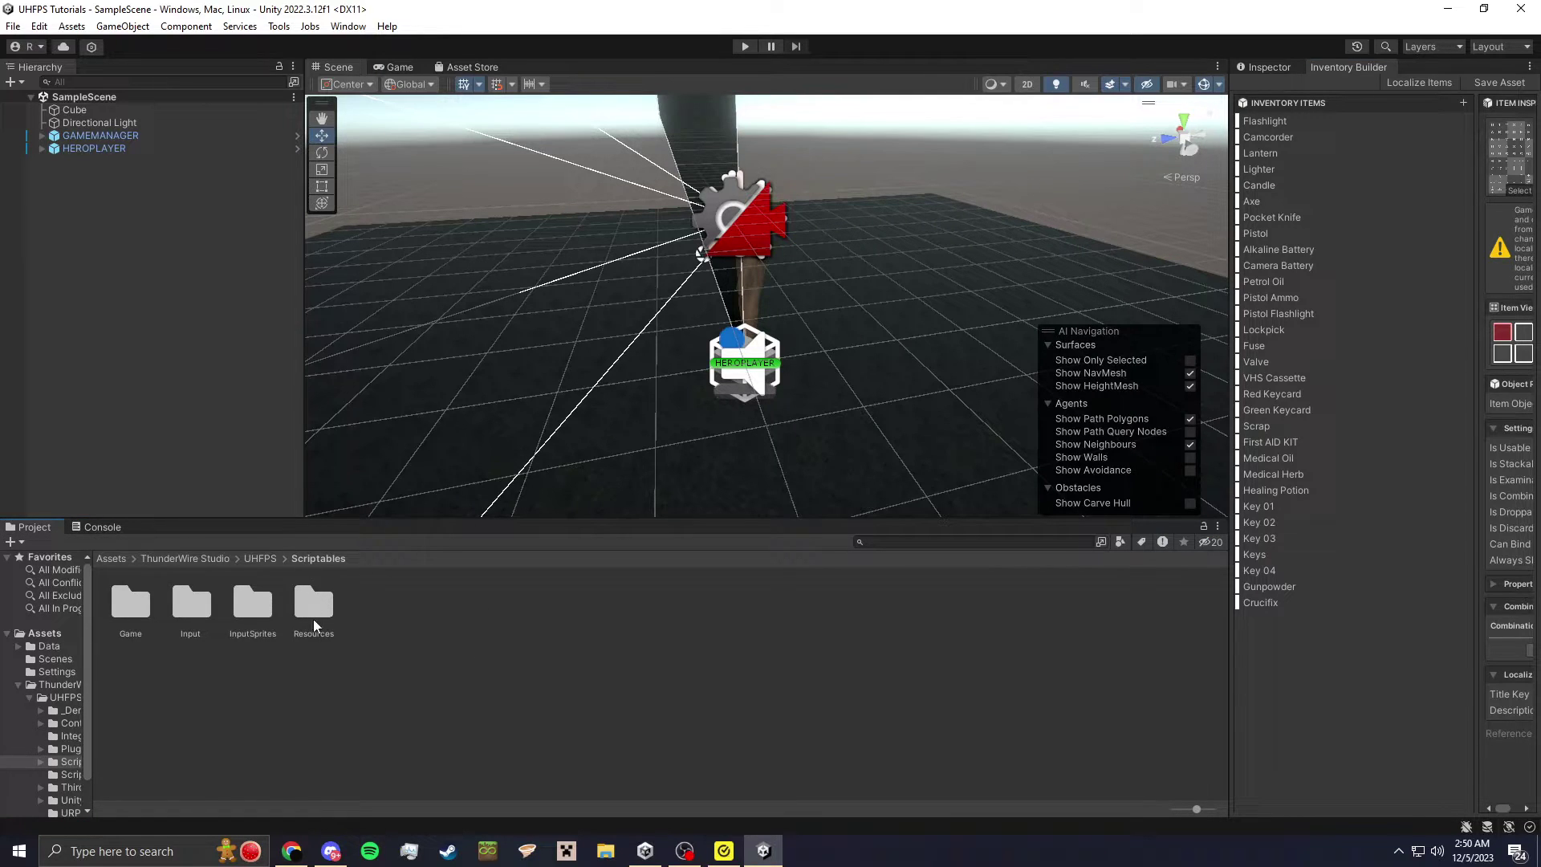
pyautogui.doubleClick(126, 626)
pyautogui.click(560, 610)
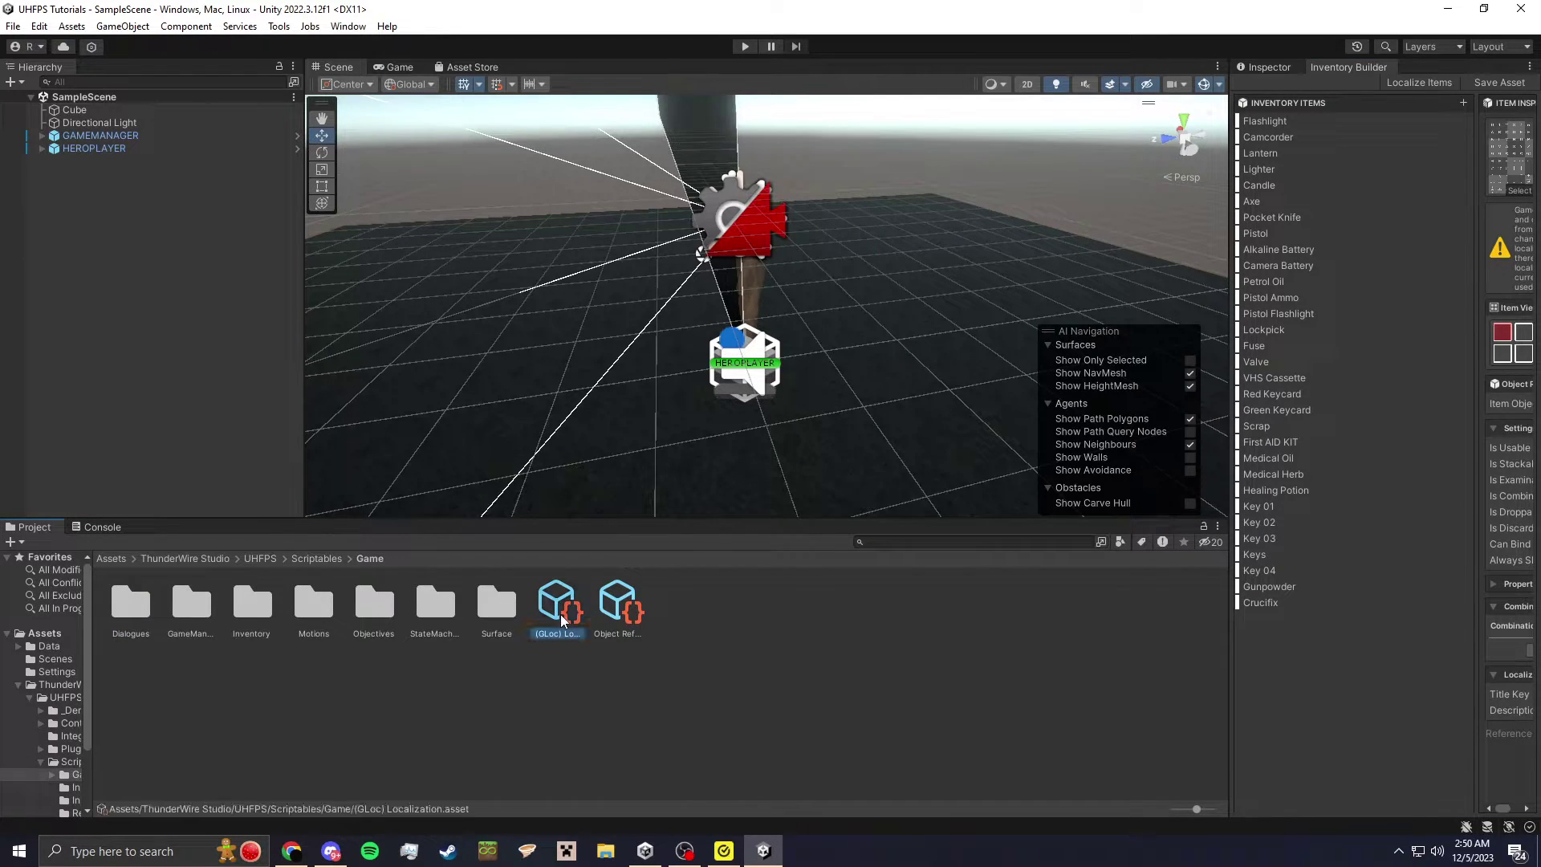
pyautogui.click(1262, 69)
pyautogui.click(1277, 248)
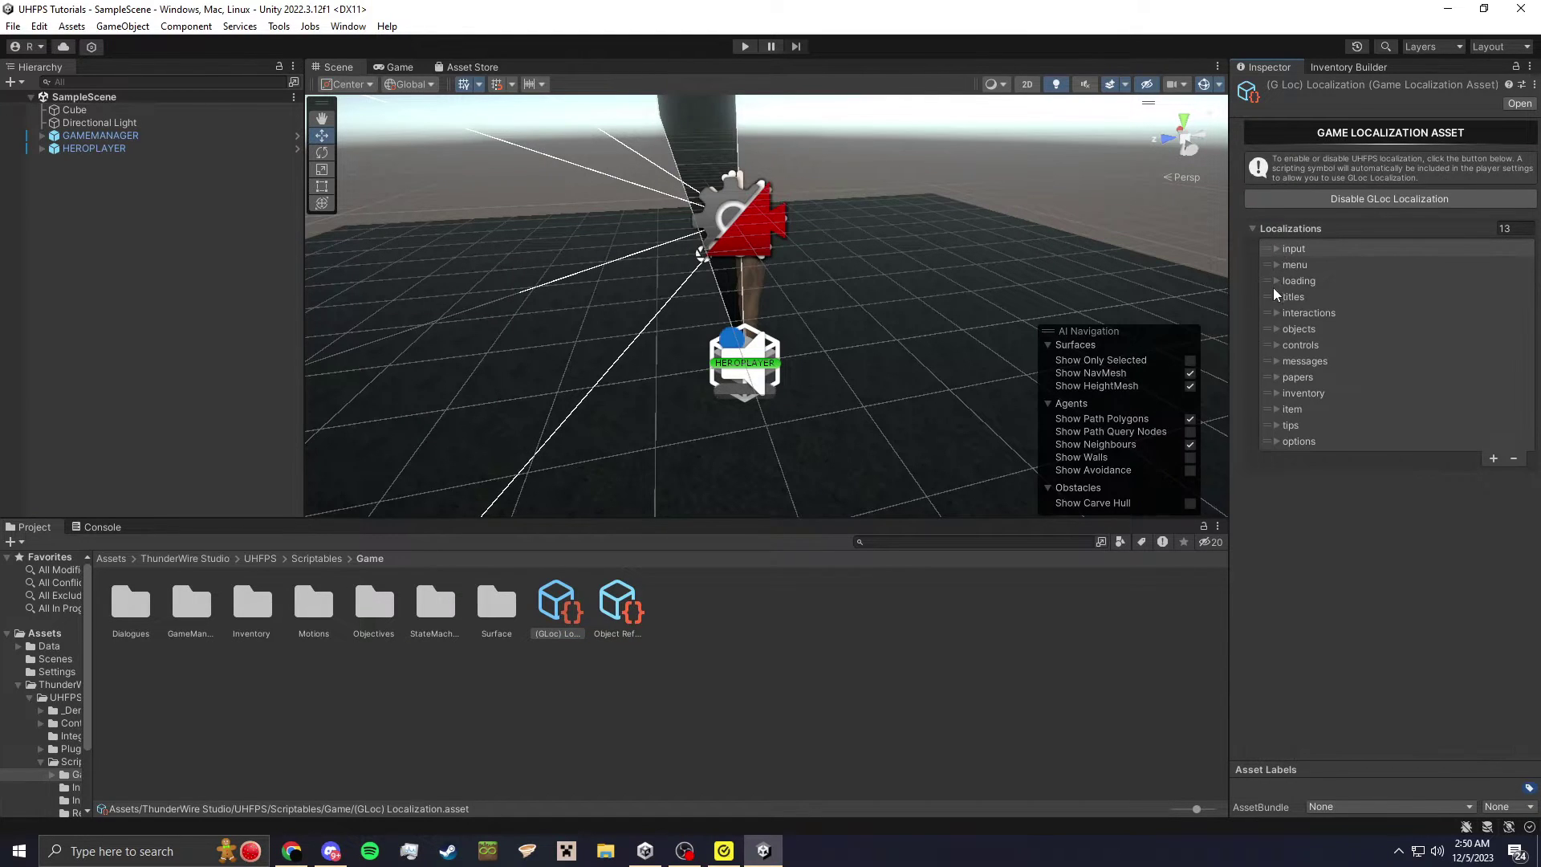
pyautogui.click(1284, 409)
pyautogui.click(1308, 441)
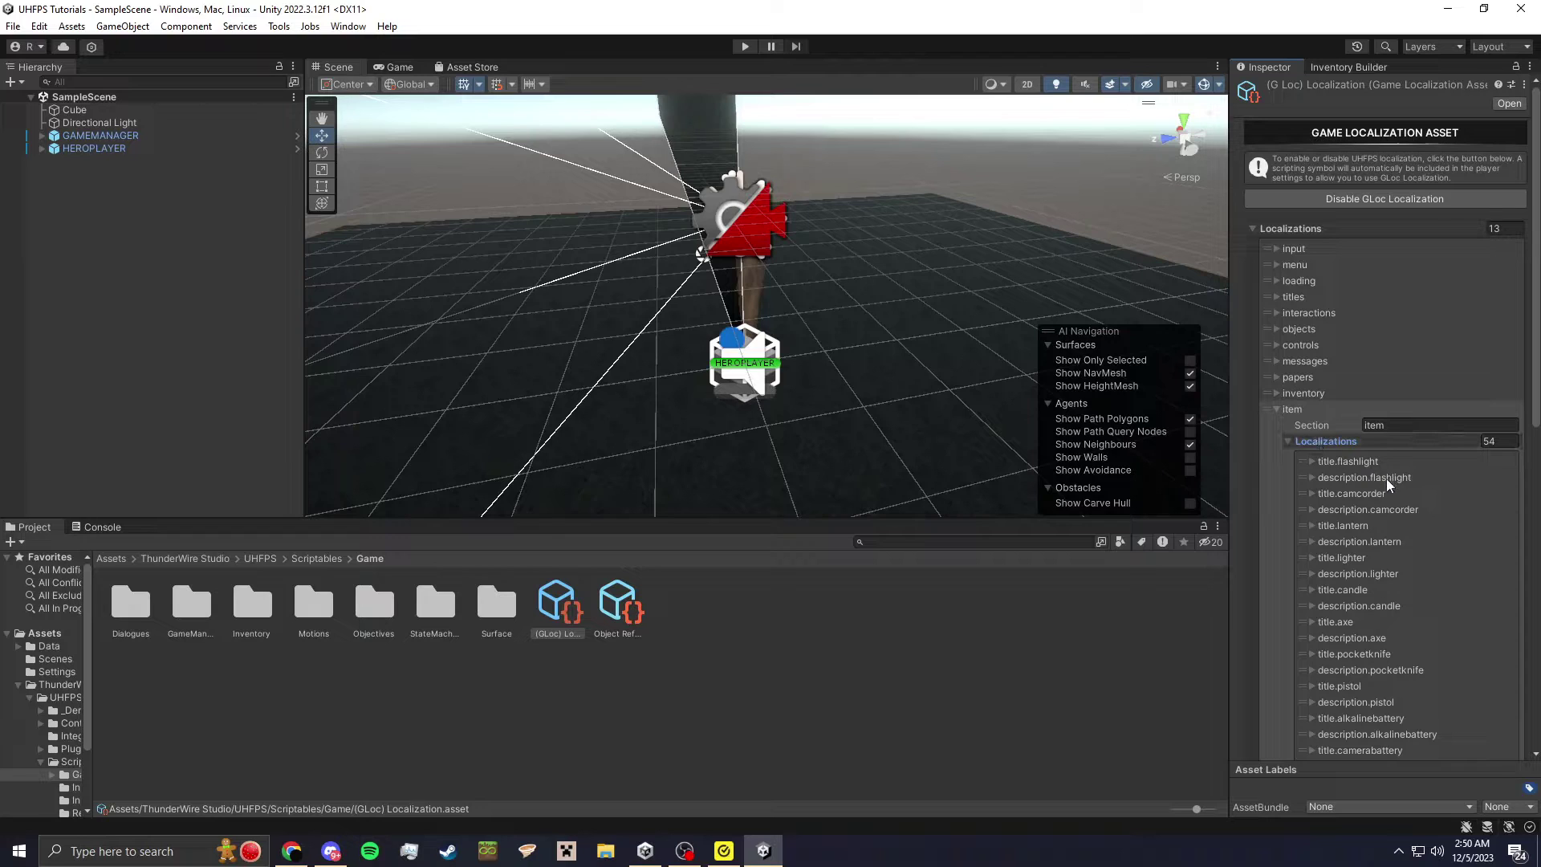
# - Add two entries at the end of the item localizations and give the first the key title.crucifix with the text Crucifix
pyautogui.scroll(-1, 1365, 477)
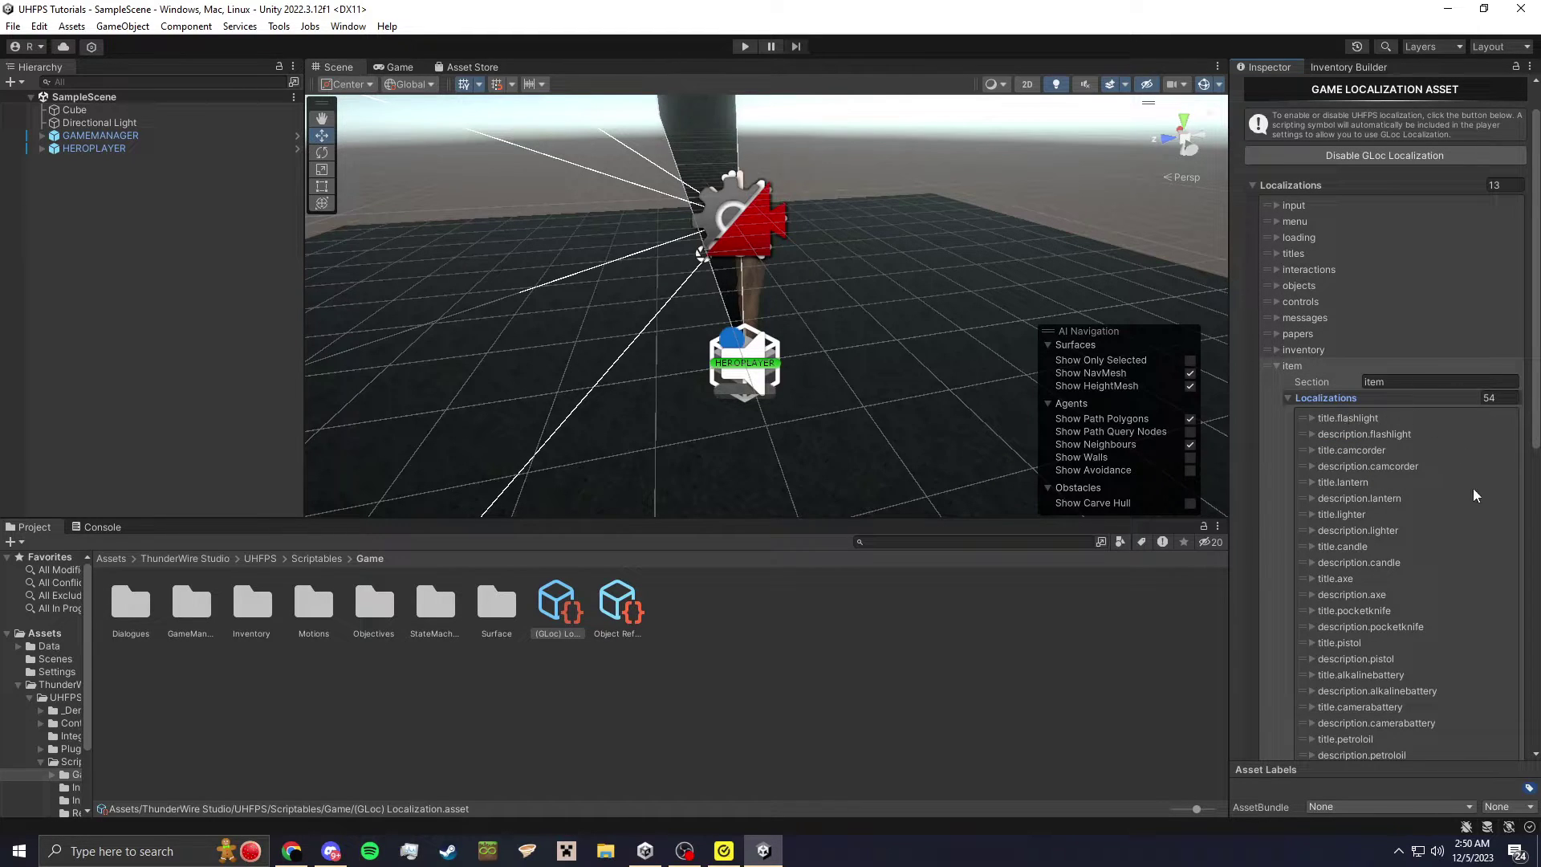
pyautogui.scroll(-1, 1356, 479)
pyautogui.scroll(-10, 1356, 479)
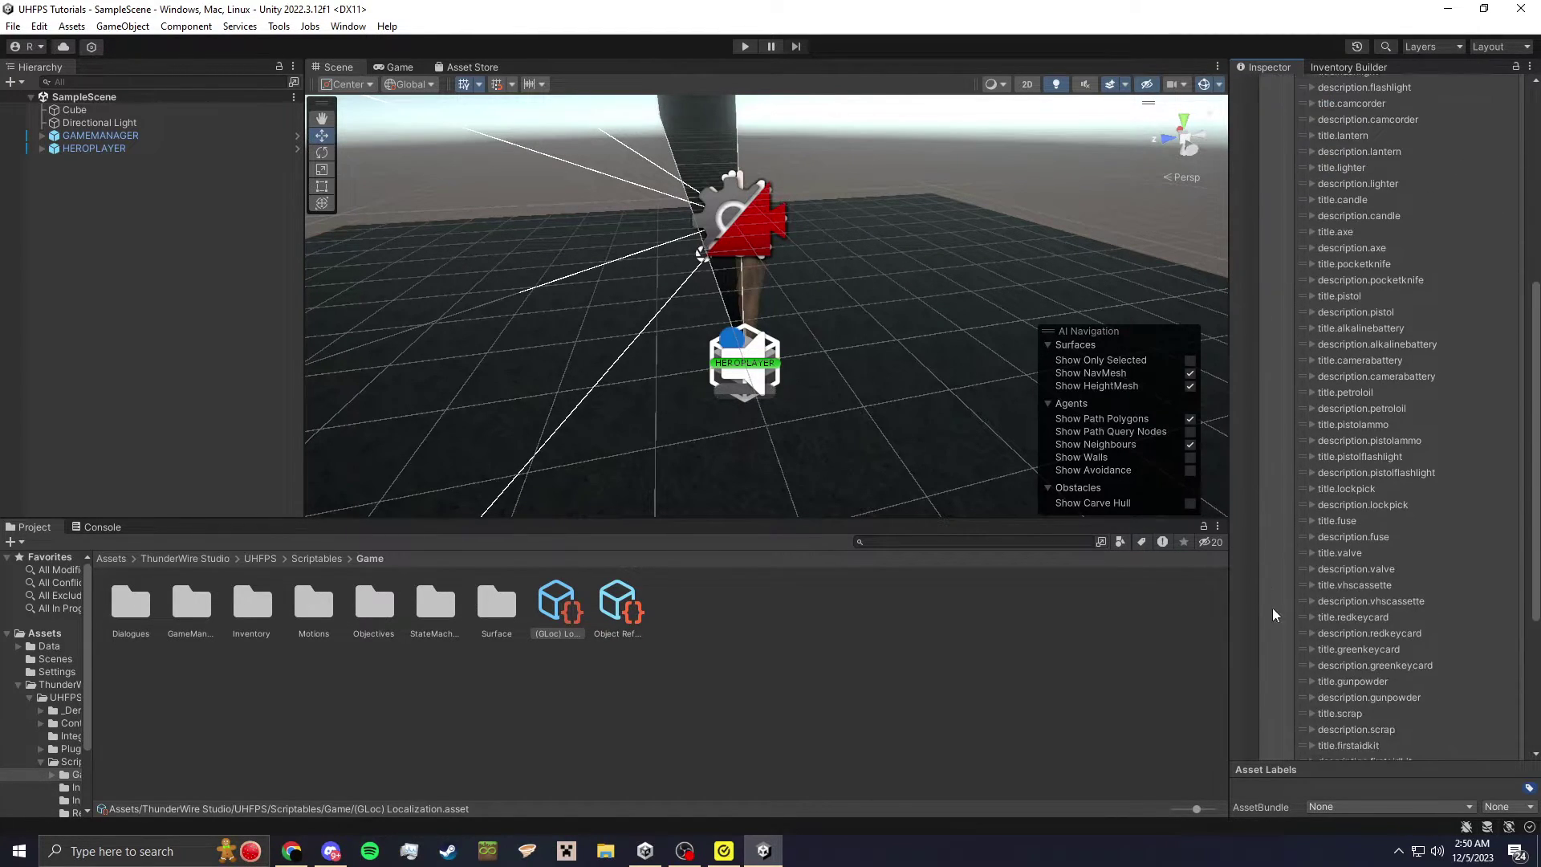
pyautogui.click(1478, 688)
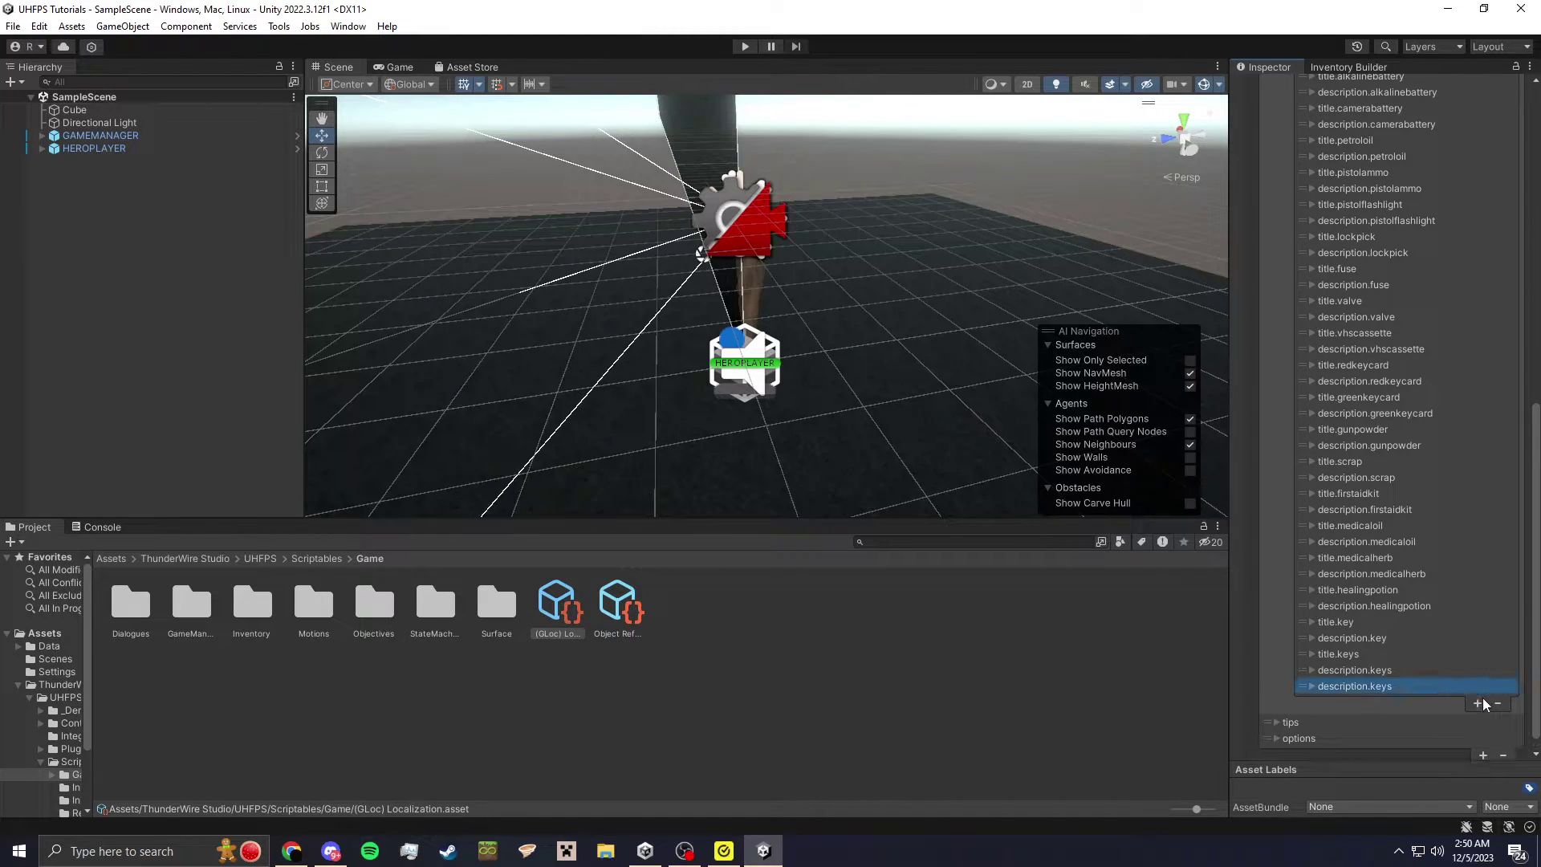
pyautogui.click(1356, 687)
pyautogui.click(1436, 701)
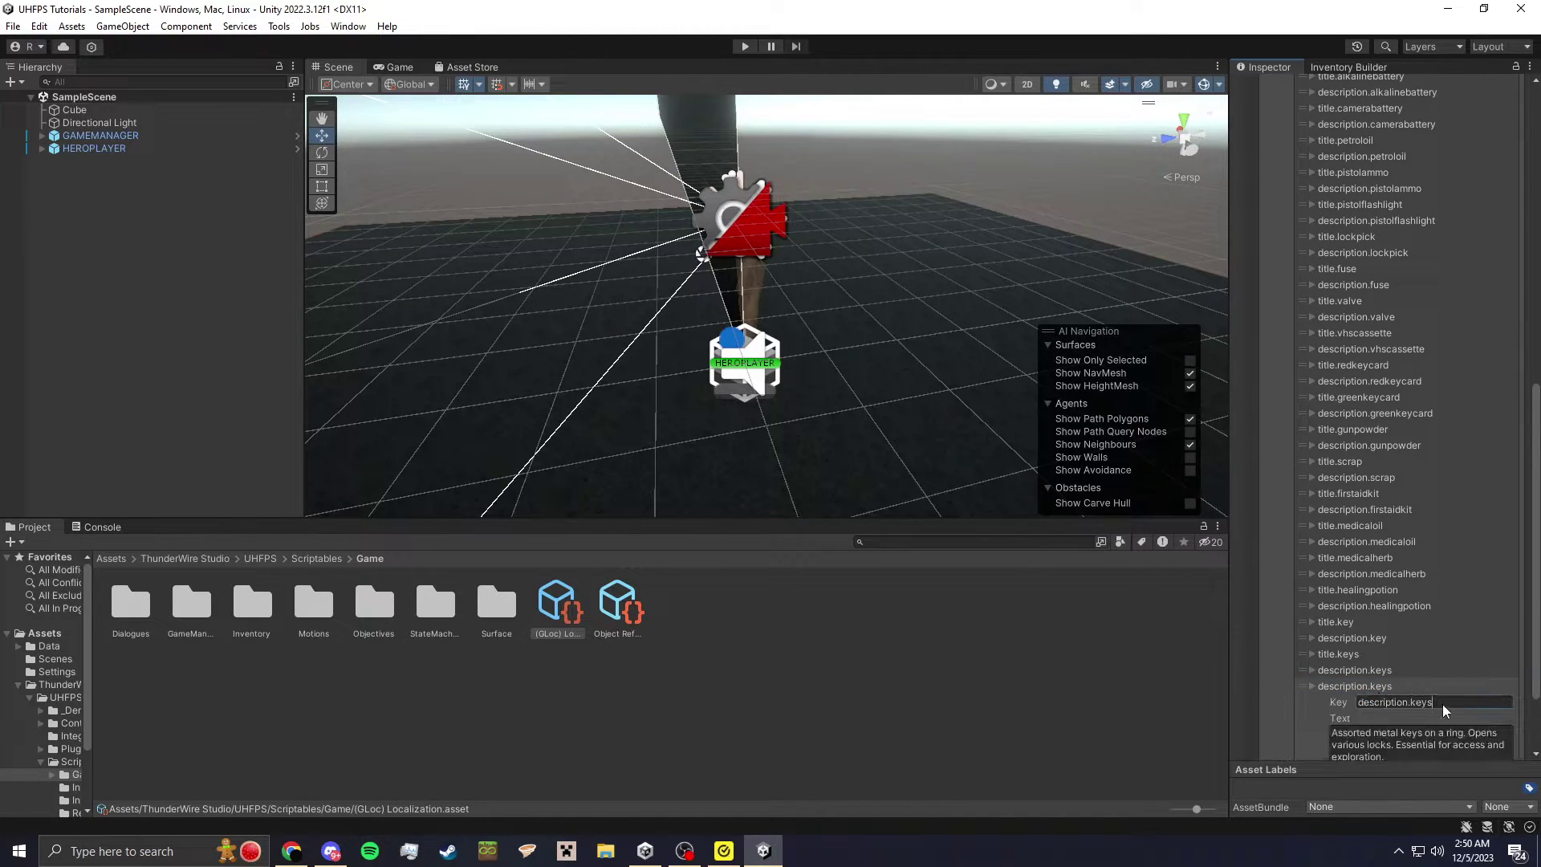
pyautogui.write('title.crucifix')
pyautogui.click(1436, 735)
pyautogui.scroll(-2, 1437, 722)
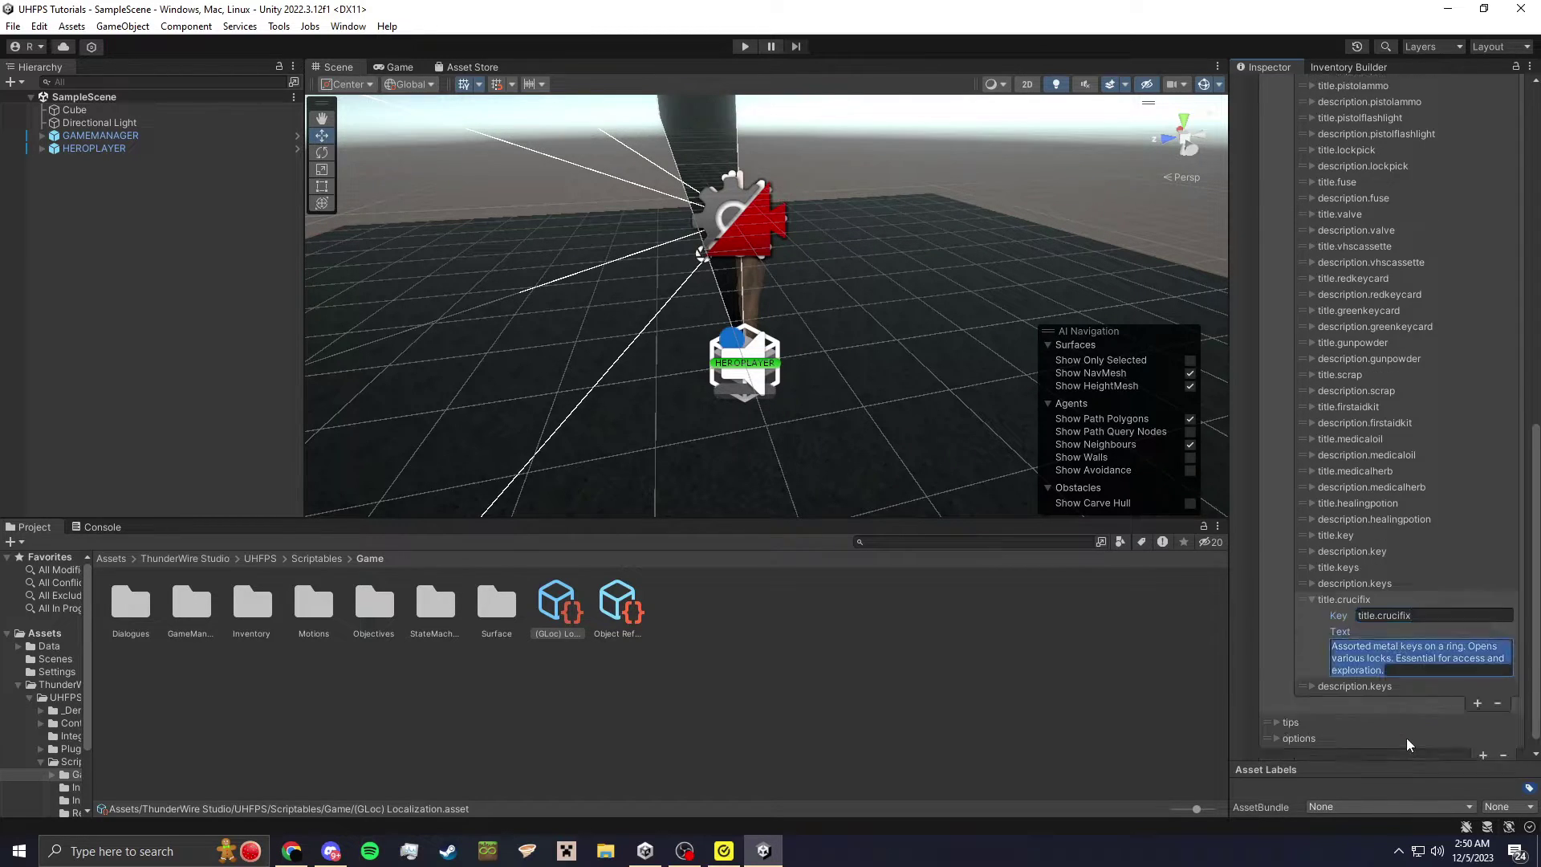
pyautogui.write('Crucifix')
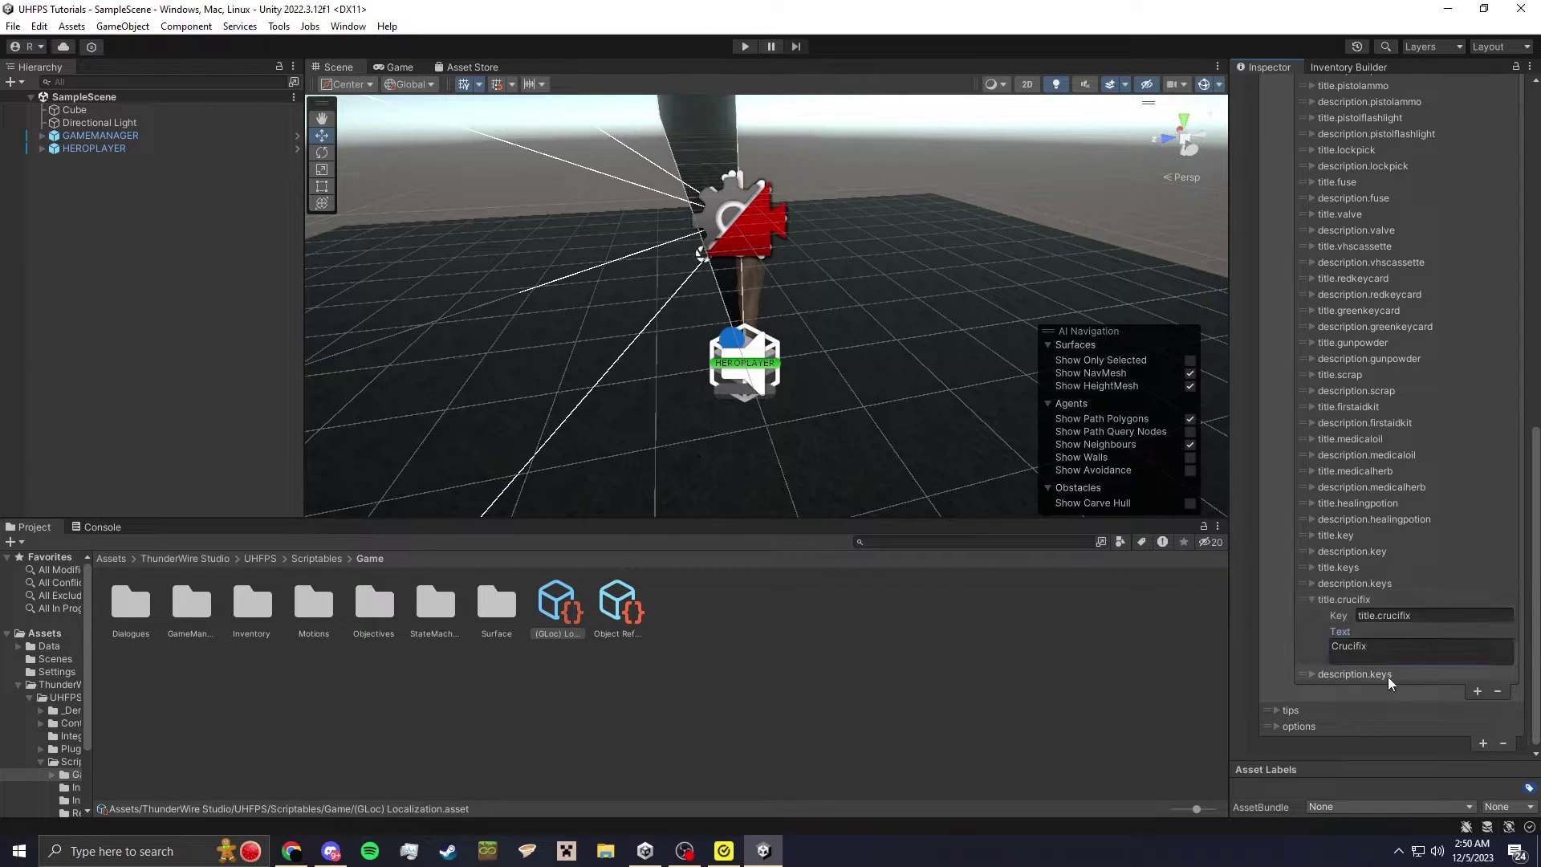
# - Change the second new entry's key to description.crucifix and clear its text
pyautogui.click(1390, 616)
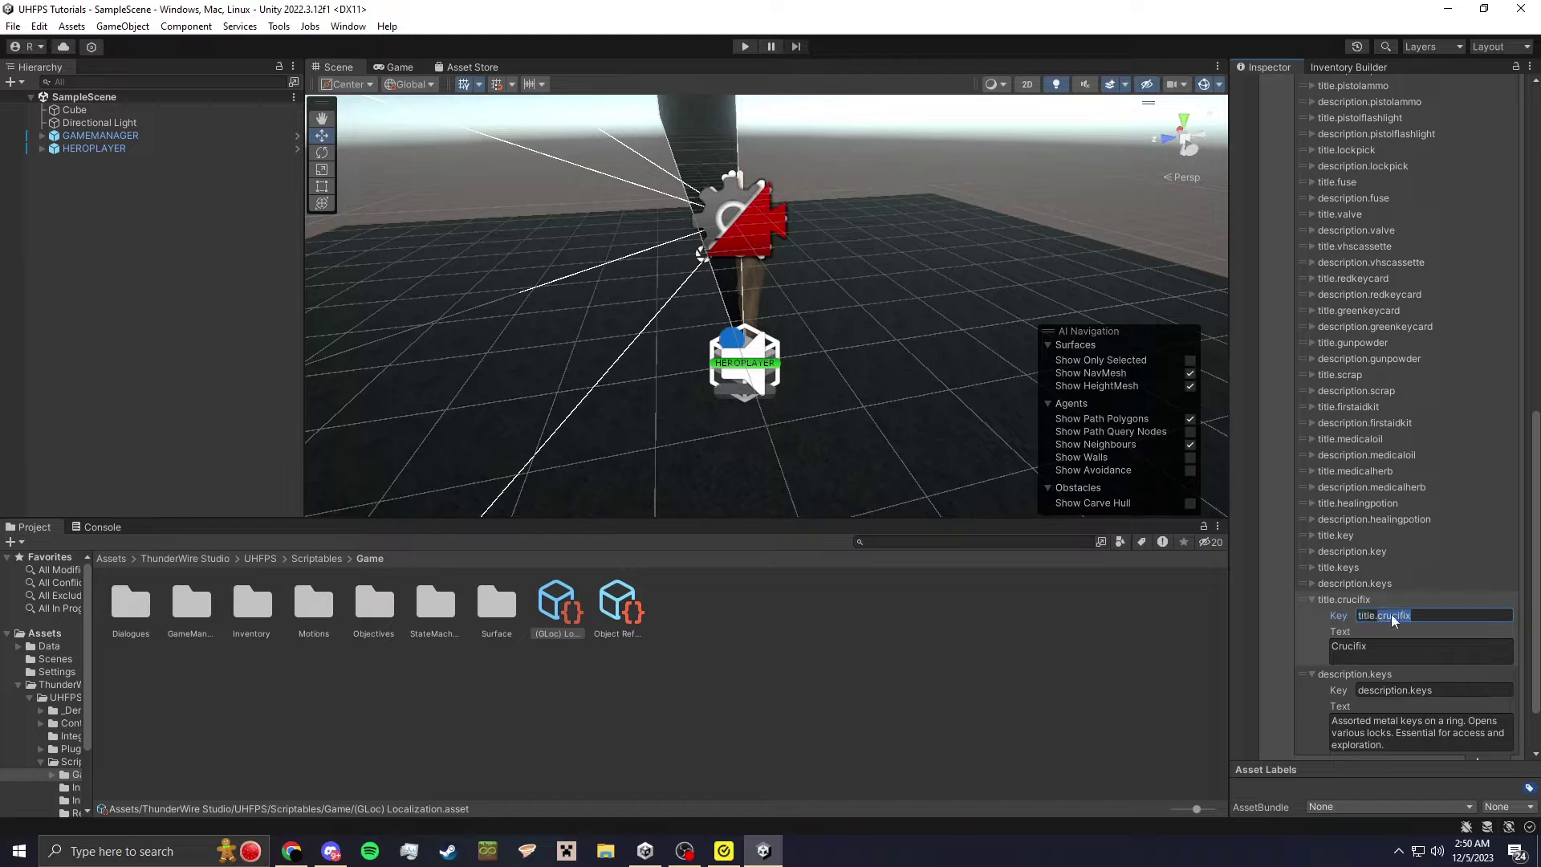
pyautogui.click(1429, 690)
pyautogui.doubleClick(1430, 691)
pyautogui.write('crucifix')
pyautogui.scroll(-2, 1421, 687)
pyautogui.click(1407, 671)
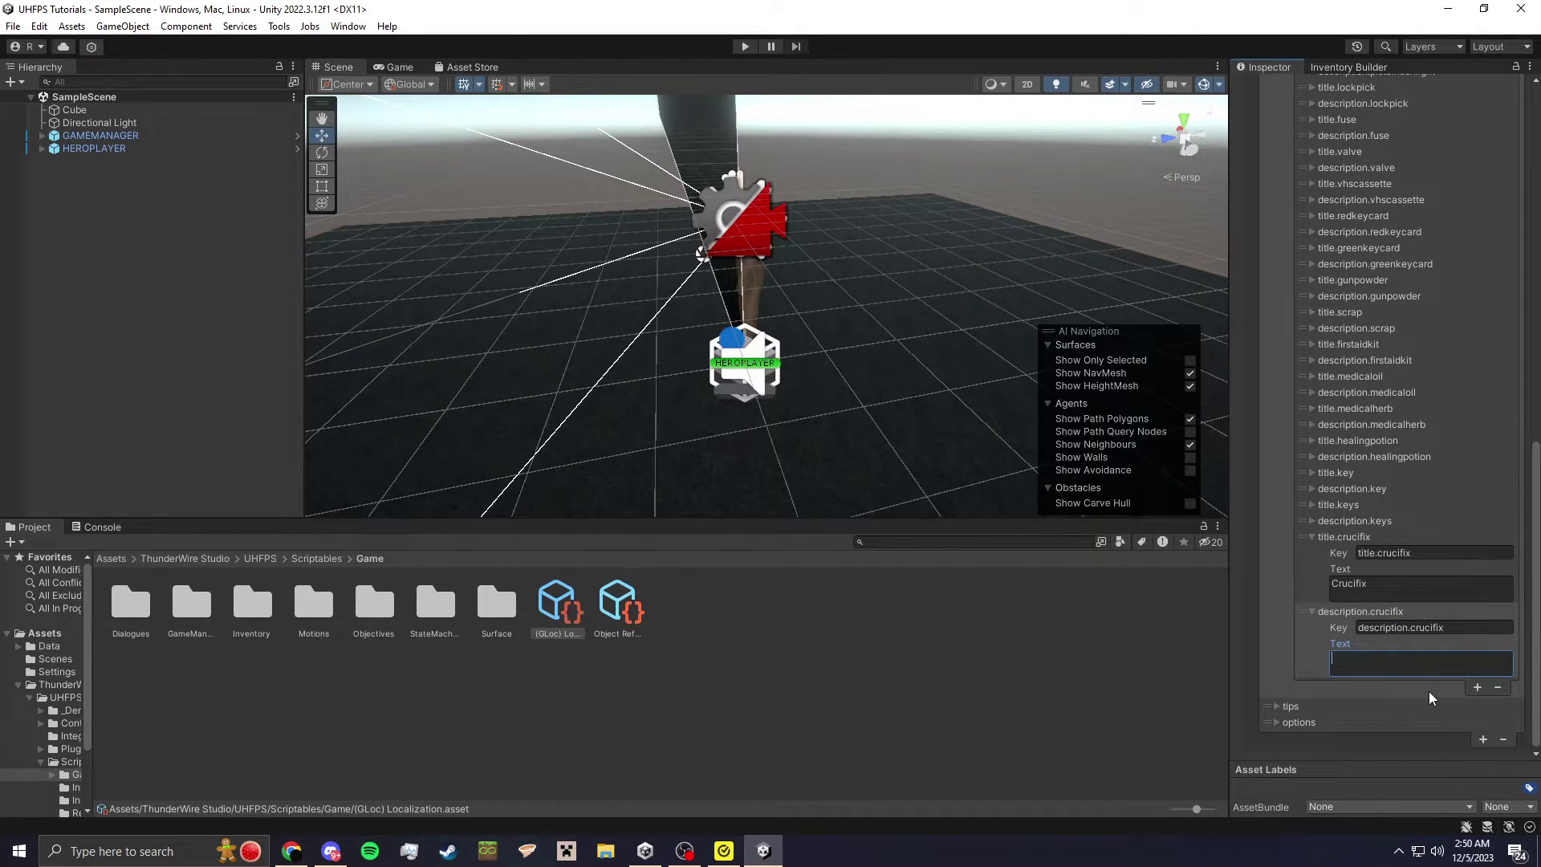
# - Open the Crucifix in the maximized Inventory Builder and copy its full description text
pyautogui.click(1345, 67)
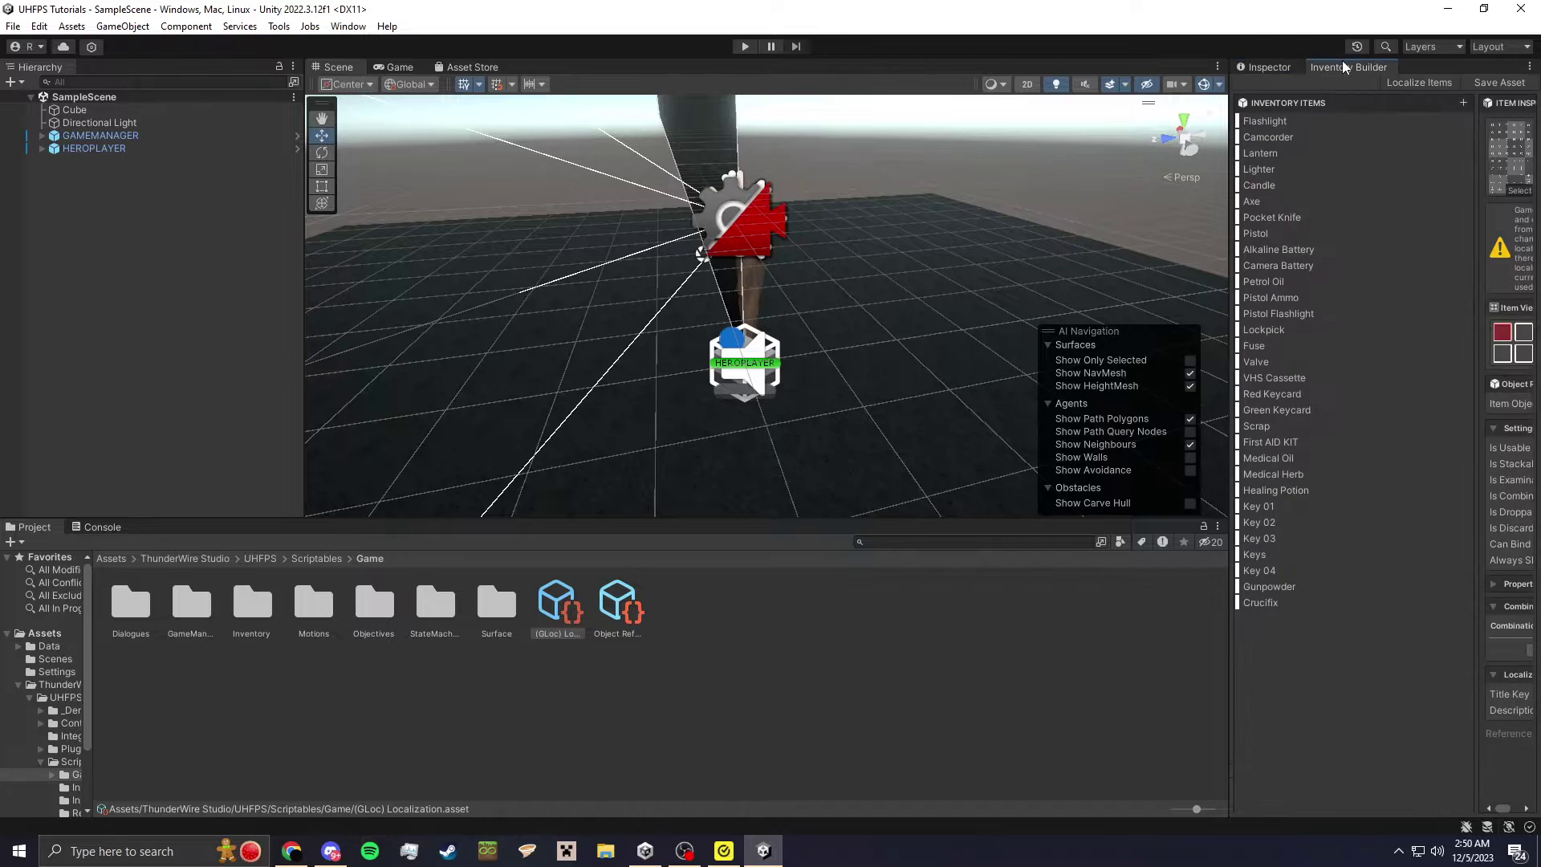
pyautogui.click(1276, 607)
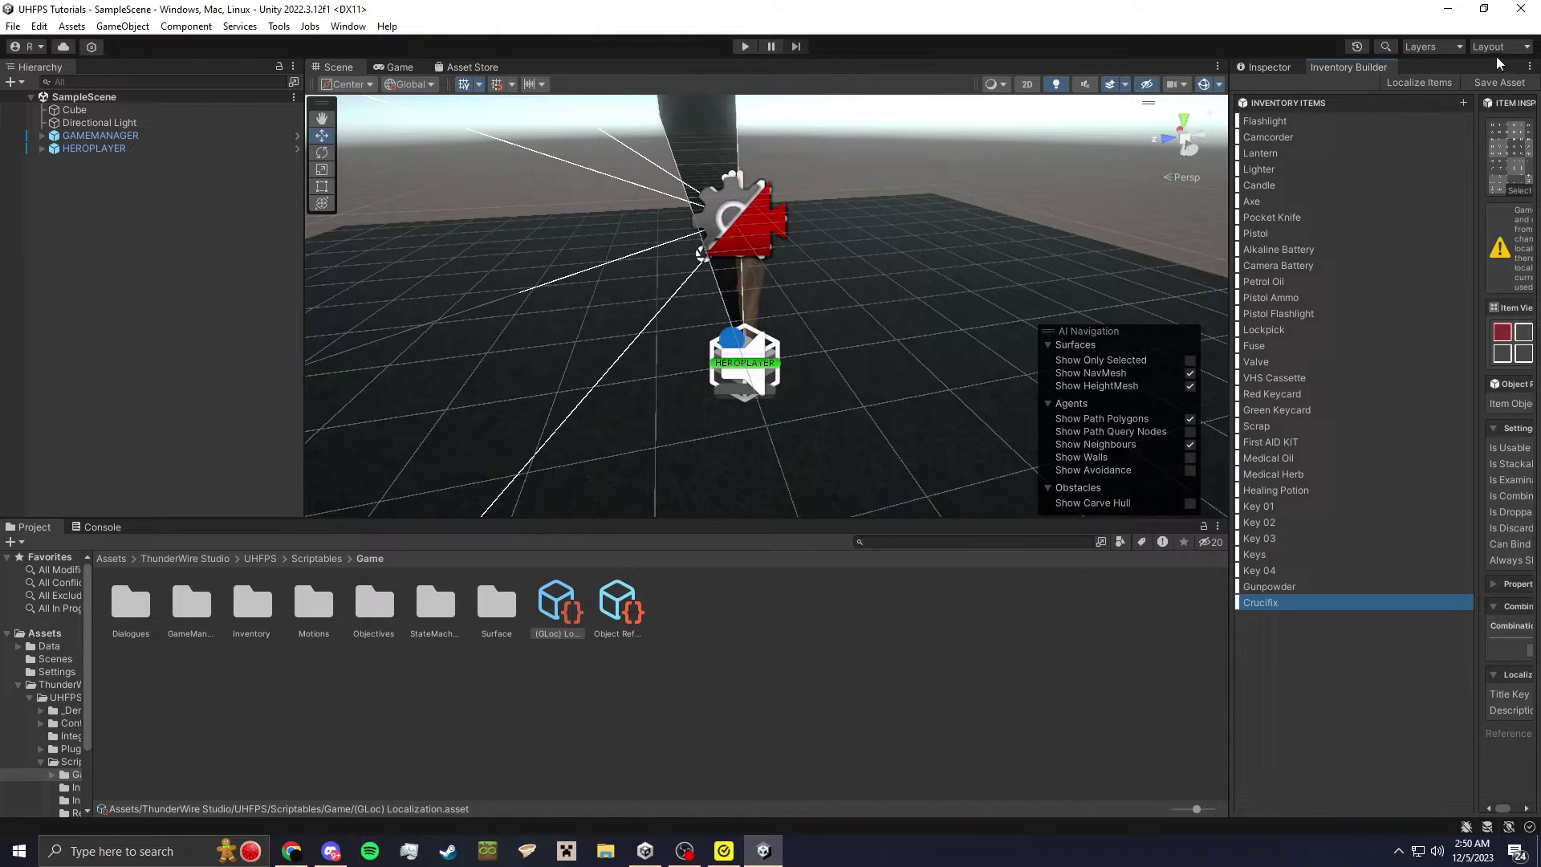
pyautogui.doubleClick(1497, 64)
pyautogui.click(562, 161)
pyautogui.hotkey('ctrl', 'a')
pyautogui.hotkey('ctrl', 'c')
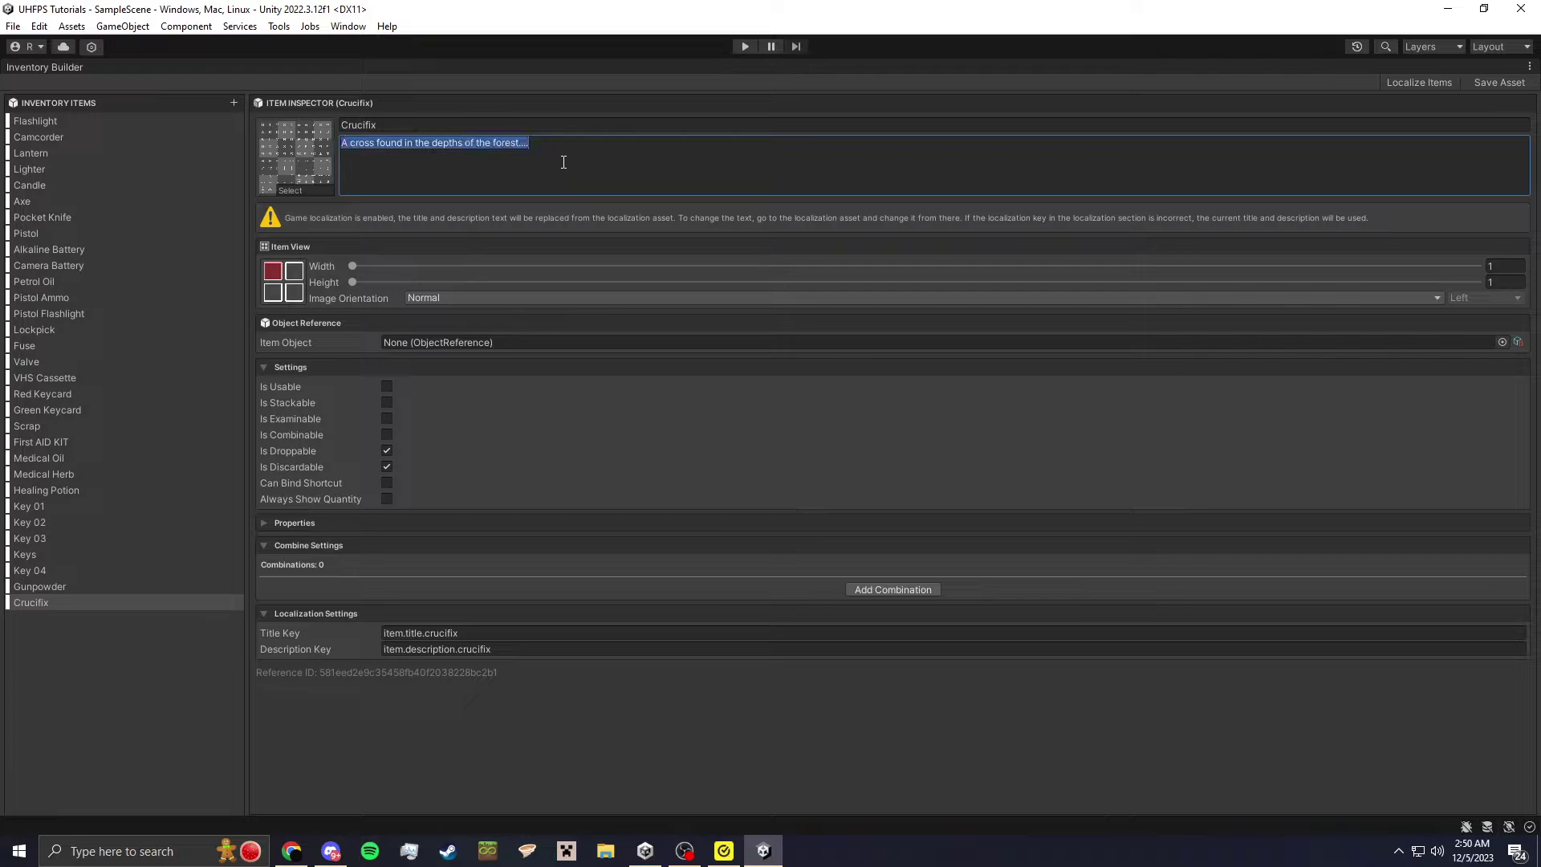
# - Clear the Crucifix's description, paste the copied text back in and save the inventory asset
pyautogui.press('BackSpace')
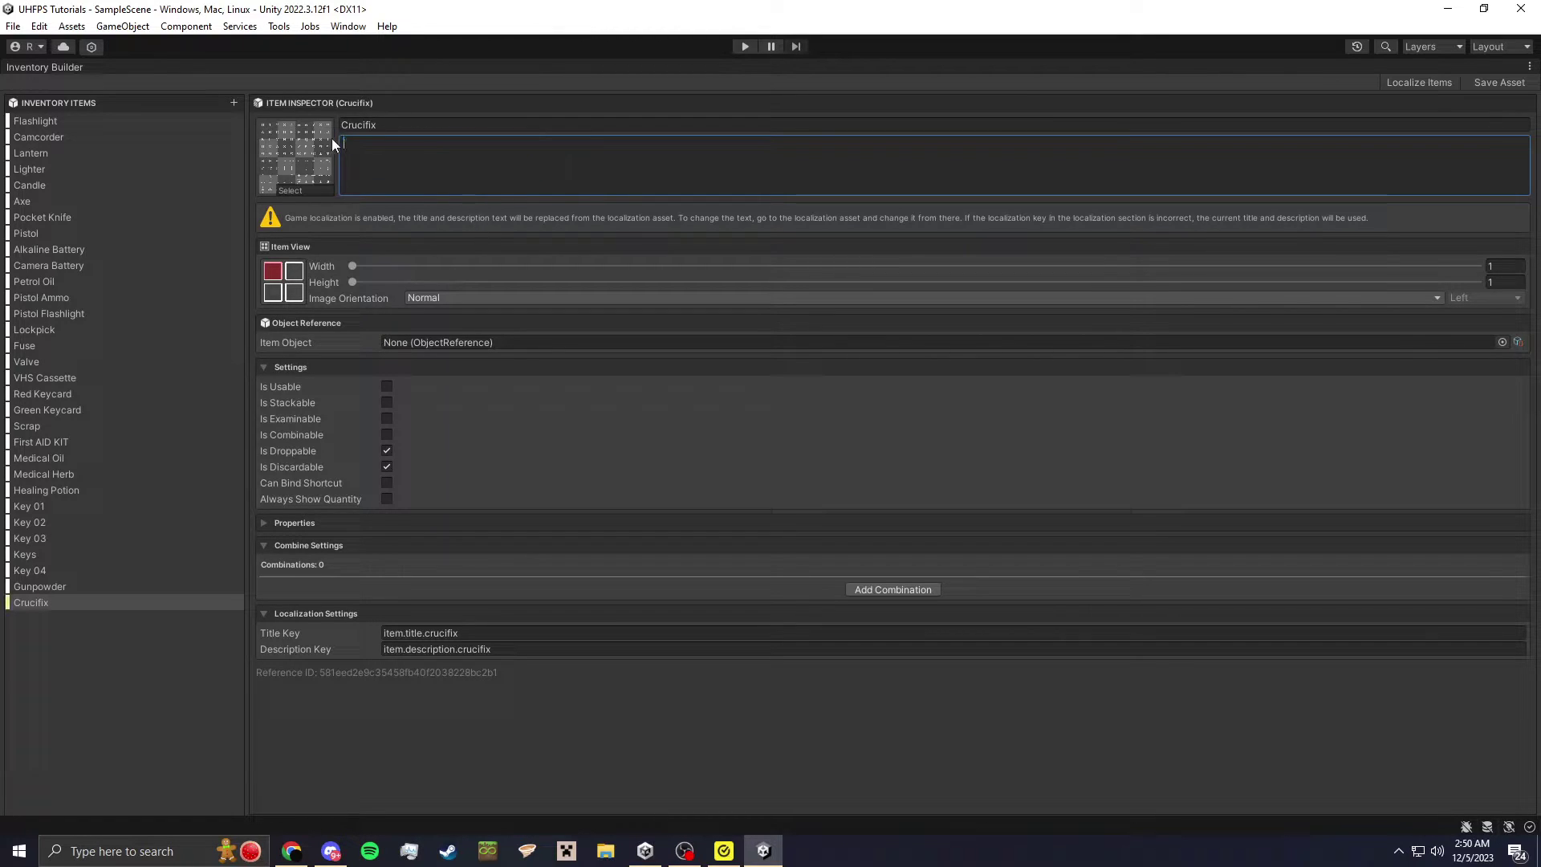
pyautogui.click(79, 763)
pyautogui.click(405, 144)
pyautogui.hotkey('ctrl', 'v')
pyautogui.click(1498, 83)
# - Dock the Inventory Builder and paste "A cross found in the depths of the forest...." as the text of the last item localization entry
pyautogui.rightClick(35, 65)
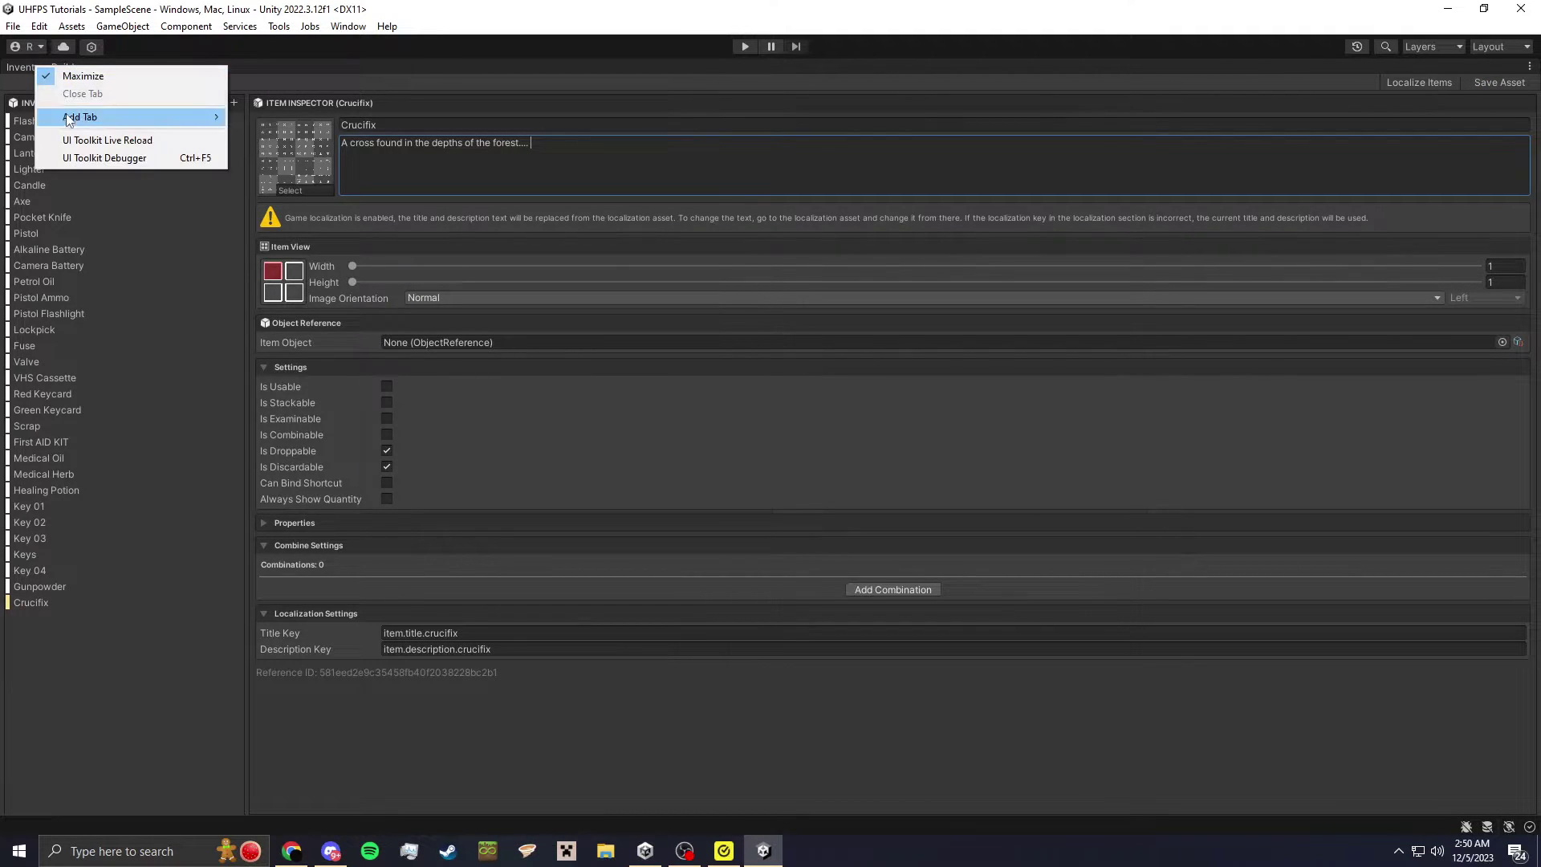
pyautogui.click(72, 78)
pyautogui.click(1275, 67)
pyautogui.scroll(-15, 1401, 663)
pyautogui.scroll(15, 1381, 482)
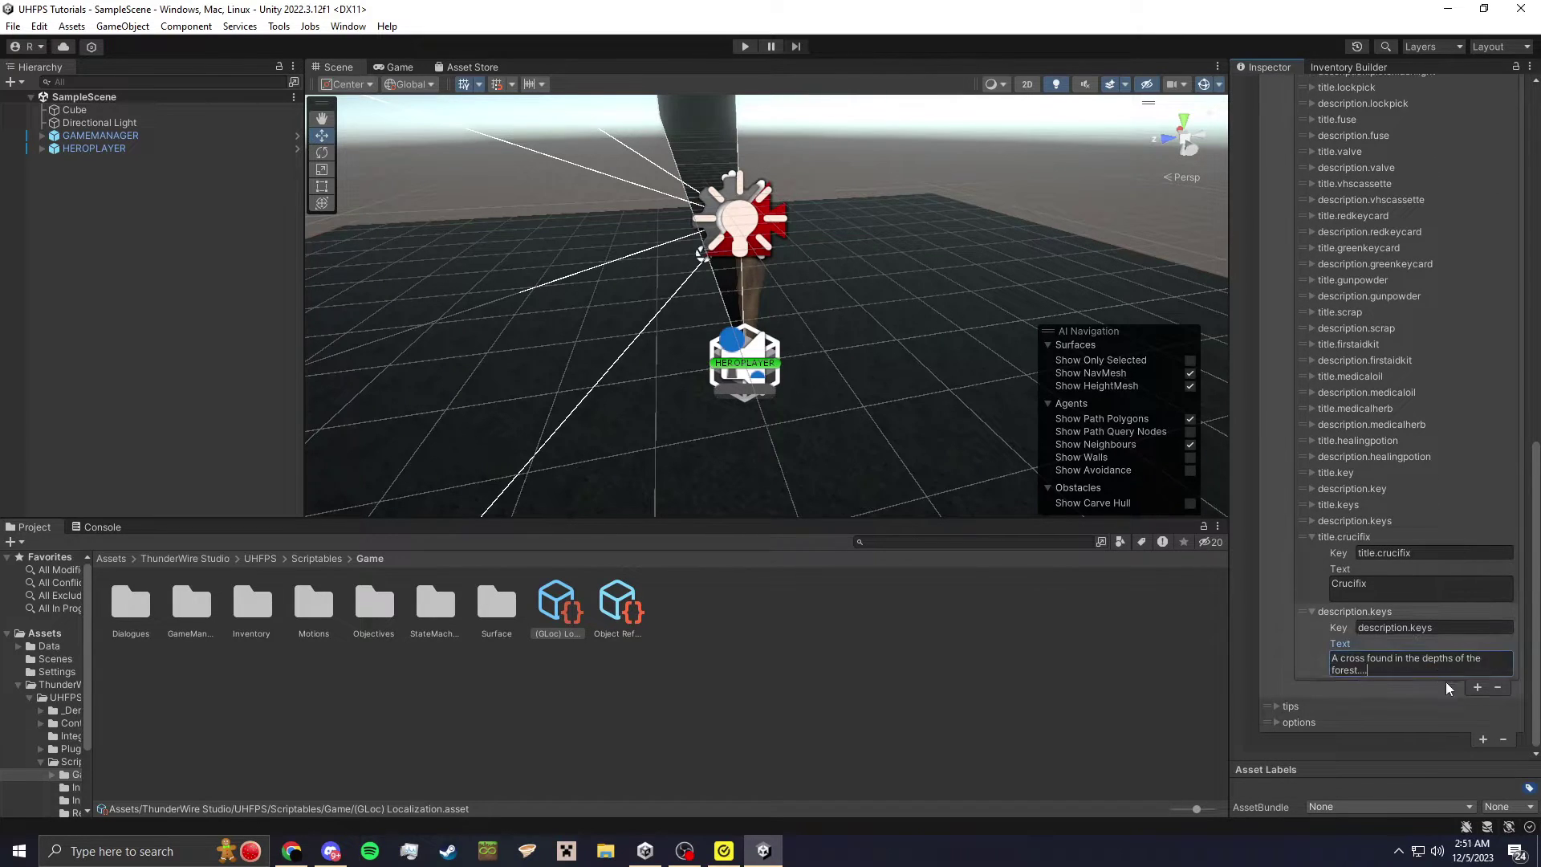
# - Deselect the localization asset and return to the root Assets folder in the project files
pyautogui.click(936, 652)
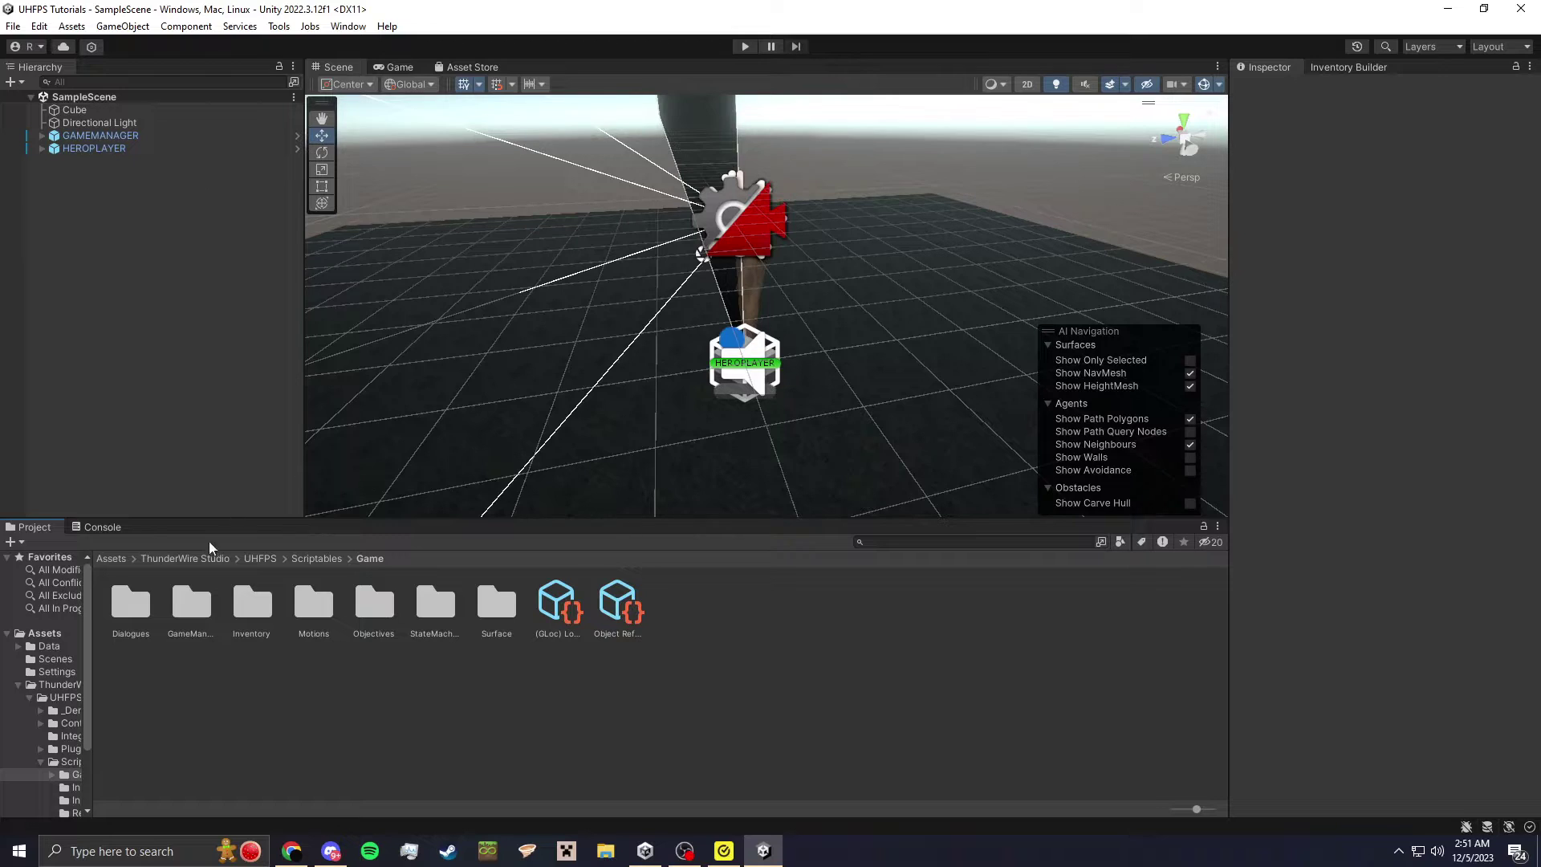
pyautogui.click(111, 558)
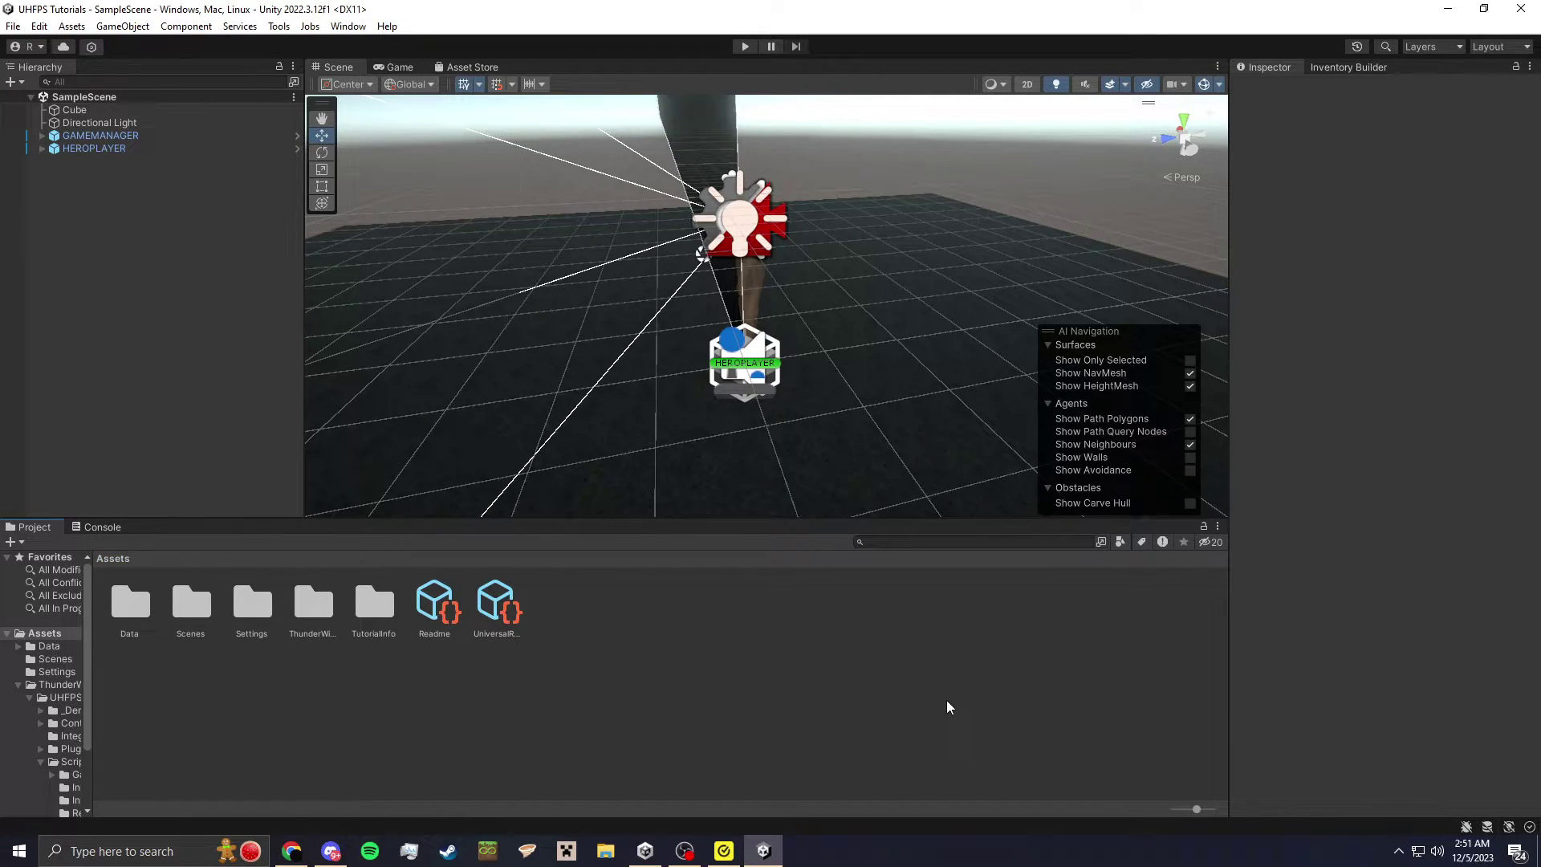
pyautogui.moveTo(797, 394); pyautogui.dragTo(618, 374, button='right')
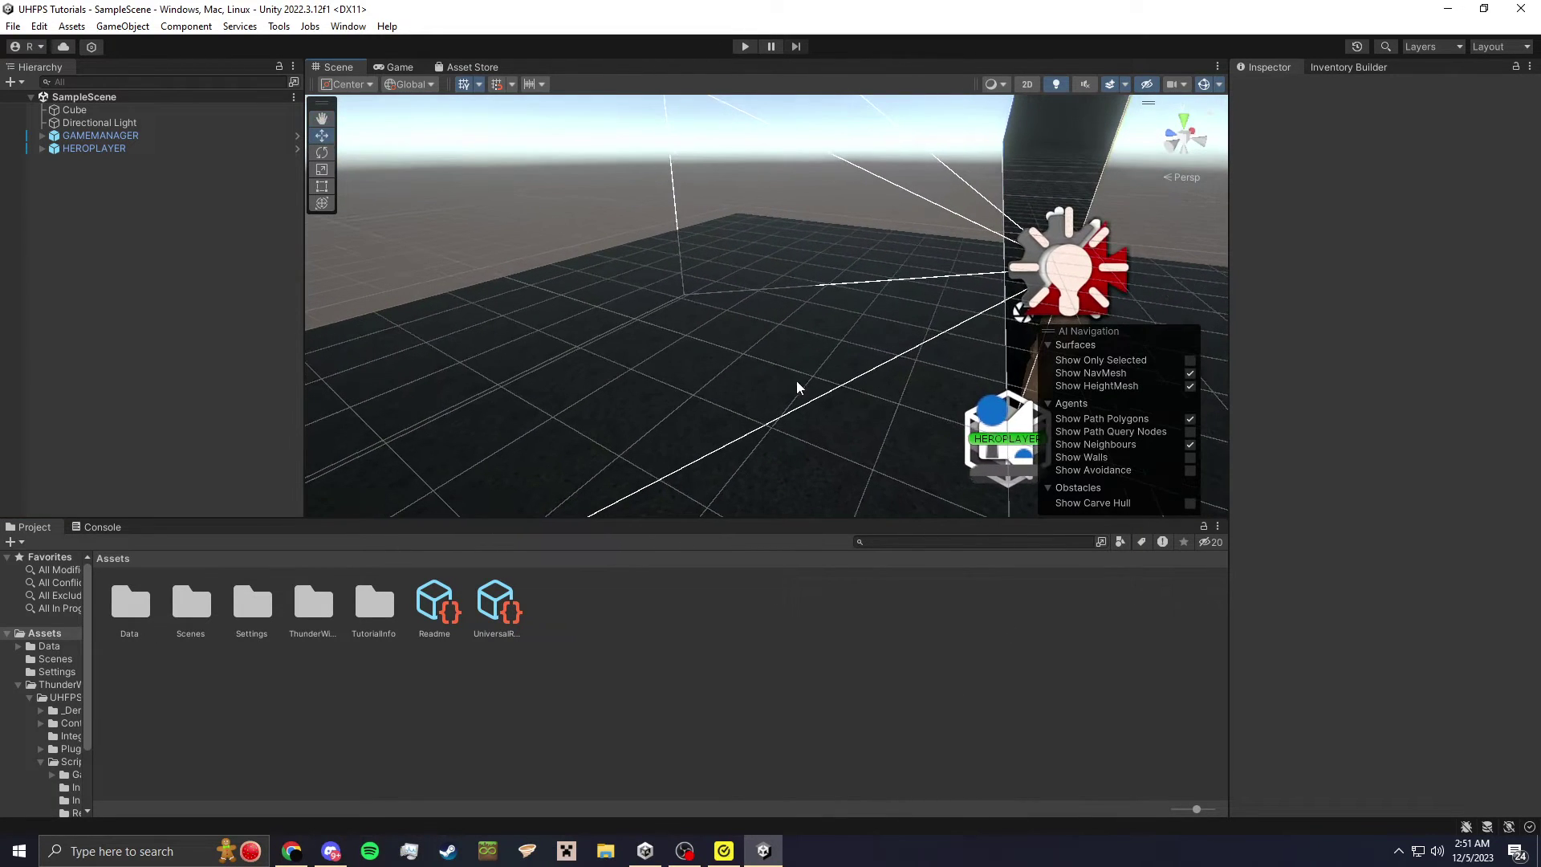
pyautogui.moveTo(797, 382); pyautogui.dragTo(670, 371, button='right')
pyautogui.click(779, 682)
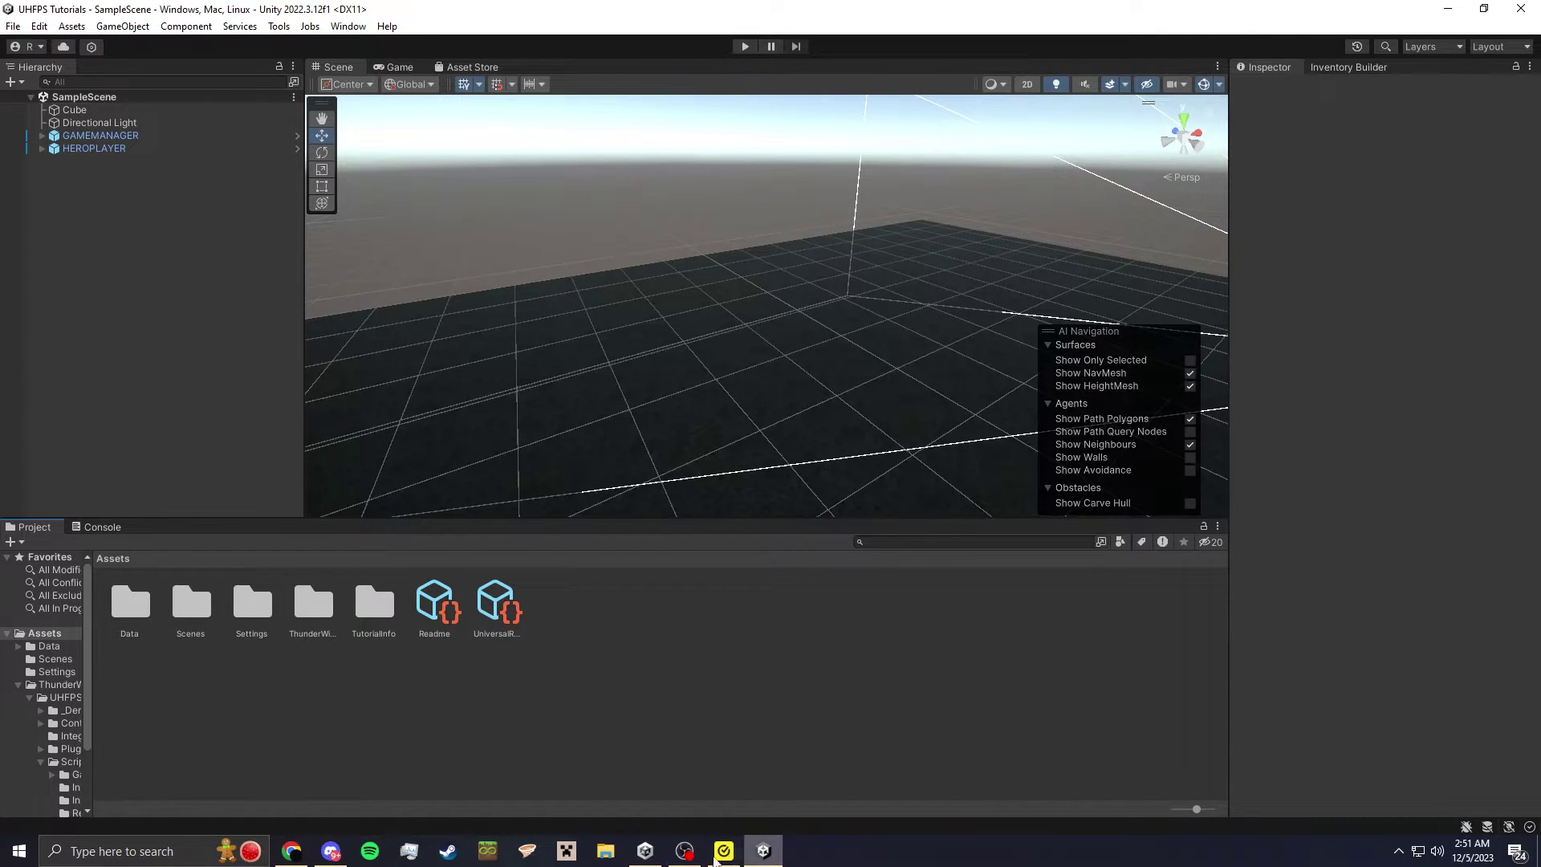
# - Switch to File Explorer and copy the downloaded empty-cross zip archive into the UHFPS Tutorials project's Assets folder
pyautogui.click(684, 851)
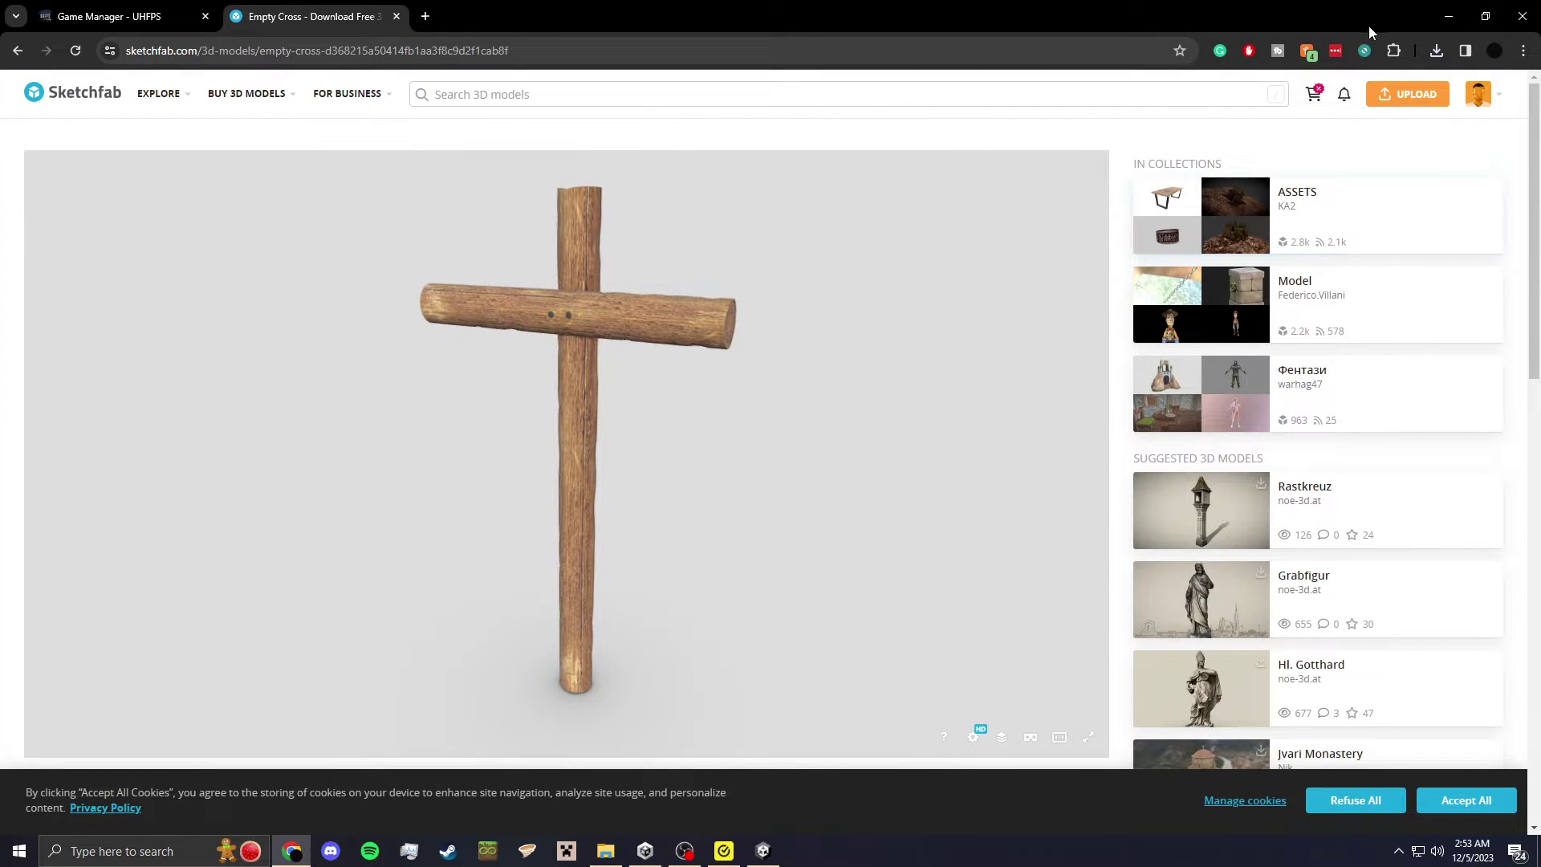
pyautogui.moveTo(1278, 121); pyautogui.dragTo(215, 368)
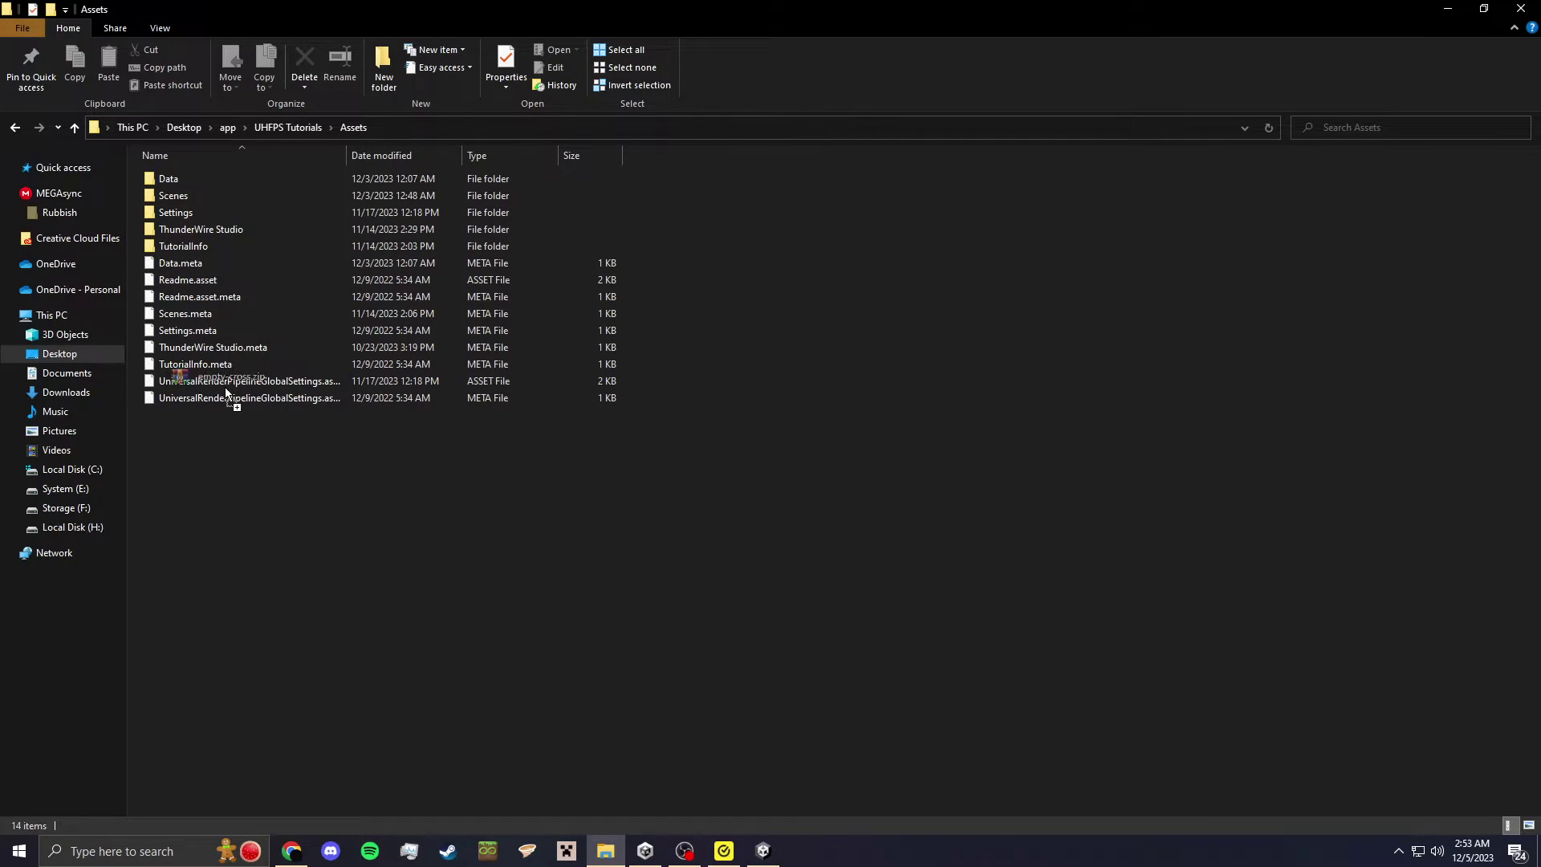
# - Drop the empty-cross zip archive into the Assets folder and create a new folder named Art beside it
pyautogui.moveTo(263, 508); pyautogui.dragTo(258, 499)
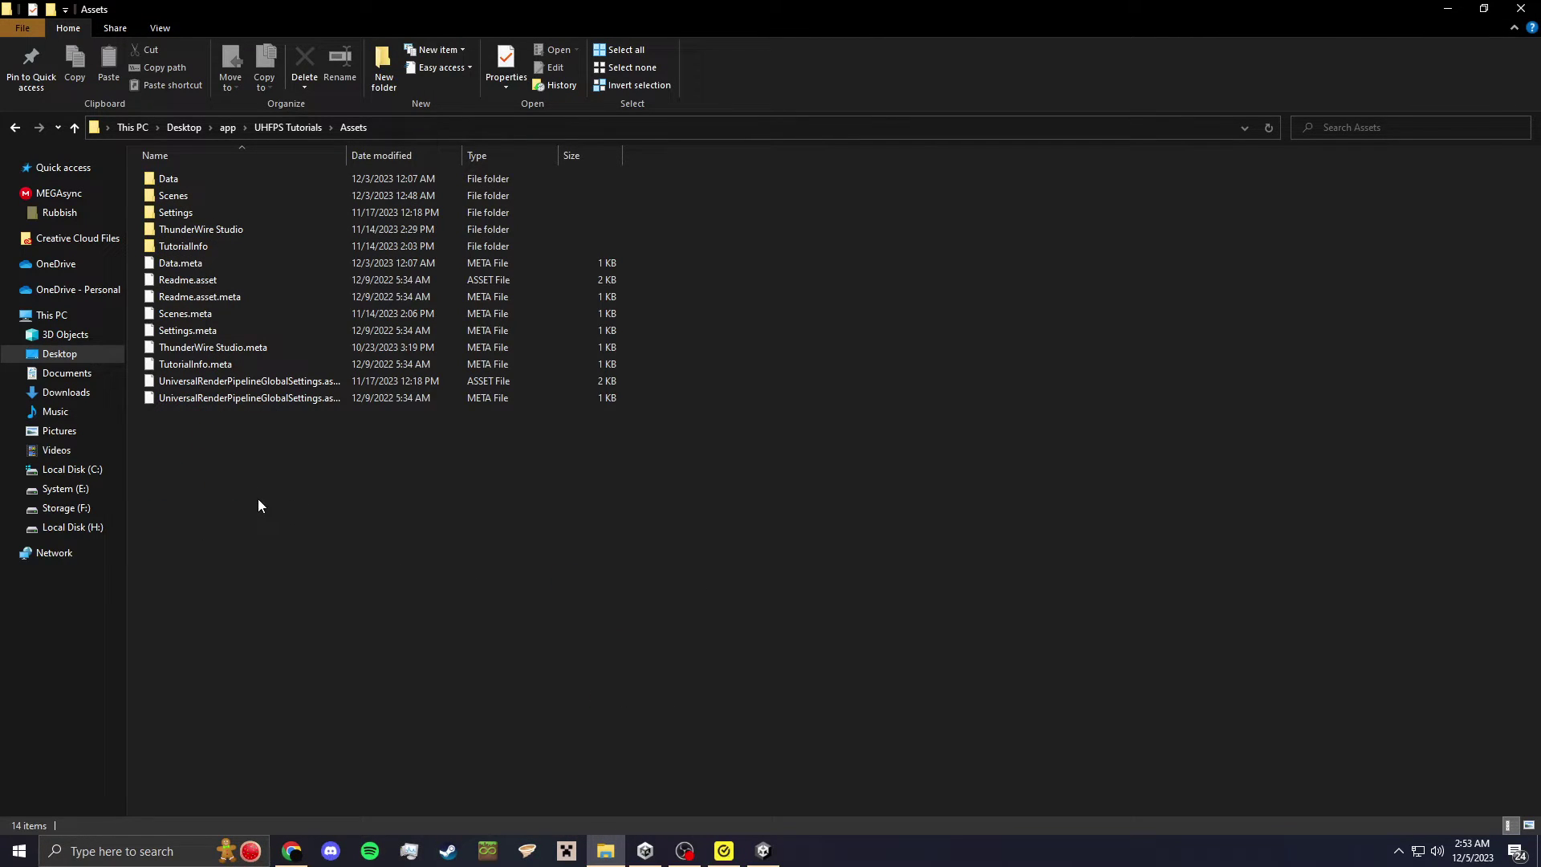
pyautogui.rightClick(326, 509)
pyautogui.click(224, 591)
pyautogui.rightClick(210, 479)
pyautogui.click(663, 586)
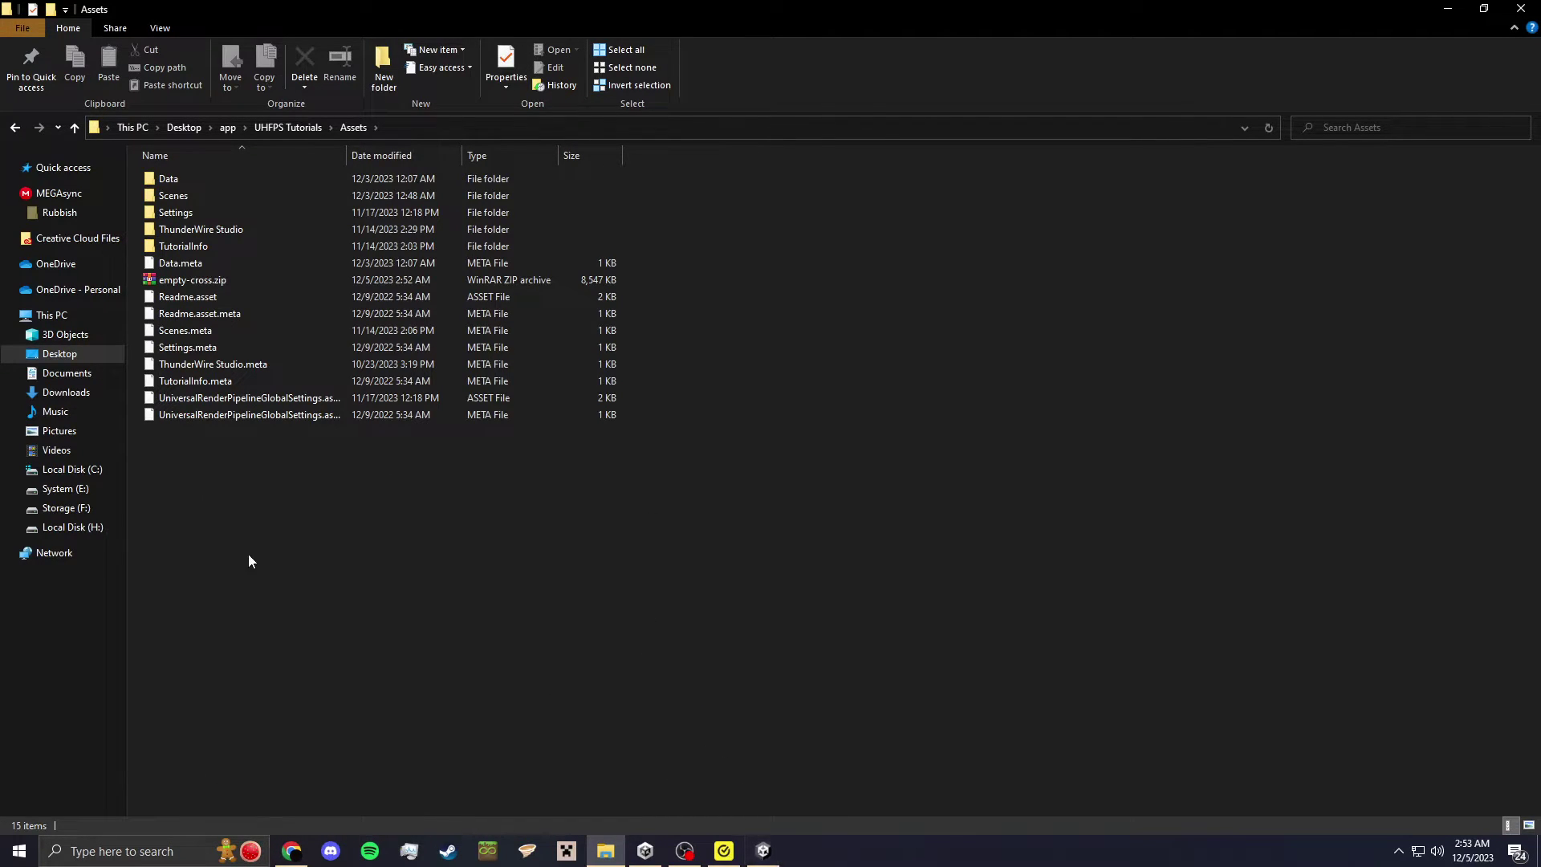
pyautogui.rightClick(223, 488)
pyautogui.click(186, 451)
pyautogui.rightClick(196, 461)
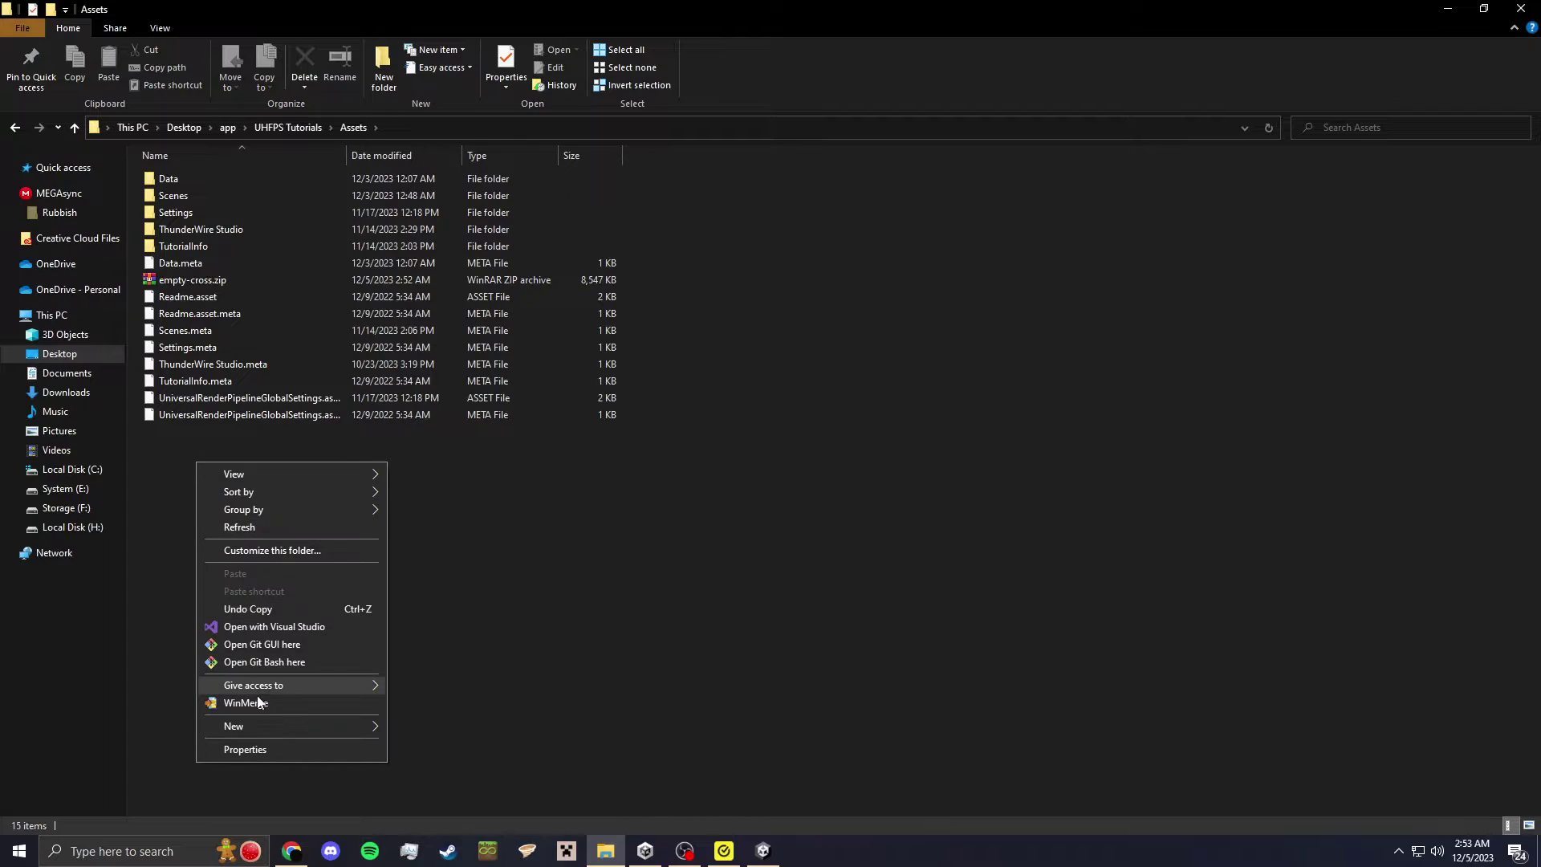
pyautogui.moveTo(265, 725)
pyautogui.click(444, 543)
pyautogui.write('Art')
# - Move the empty-cross zip archive into the Art folder and open that folder
pyautogui.click(248, 271)
pyautogui.moveTo(211, 296); pyautogui.dragTo(176, 181)
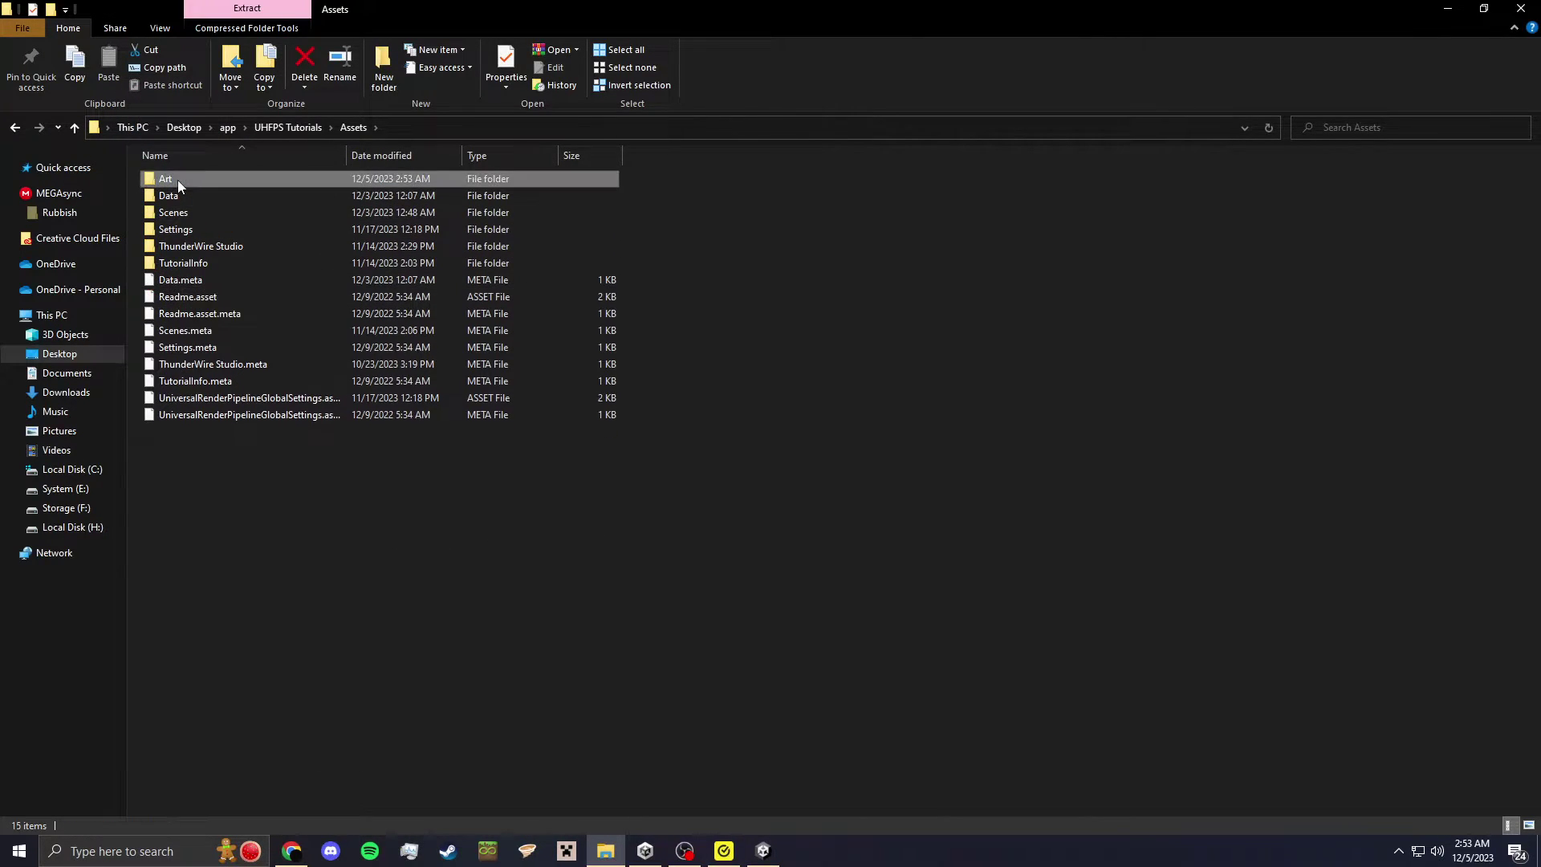
pyautogui.doubleClick(224, 179)
pyautogui.rightClick(228, 183)
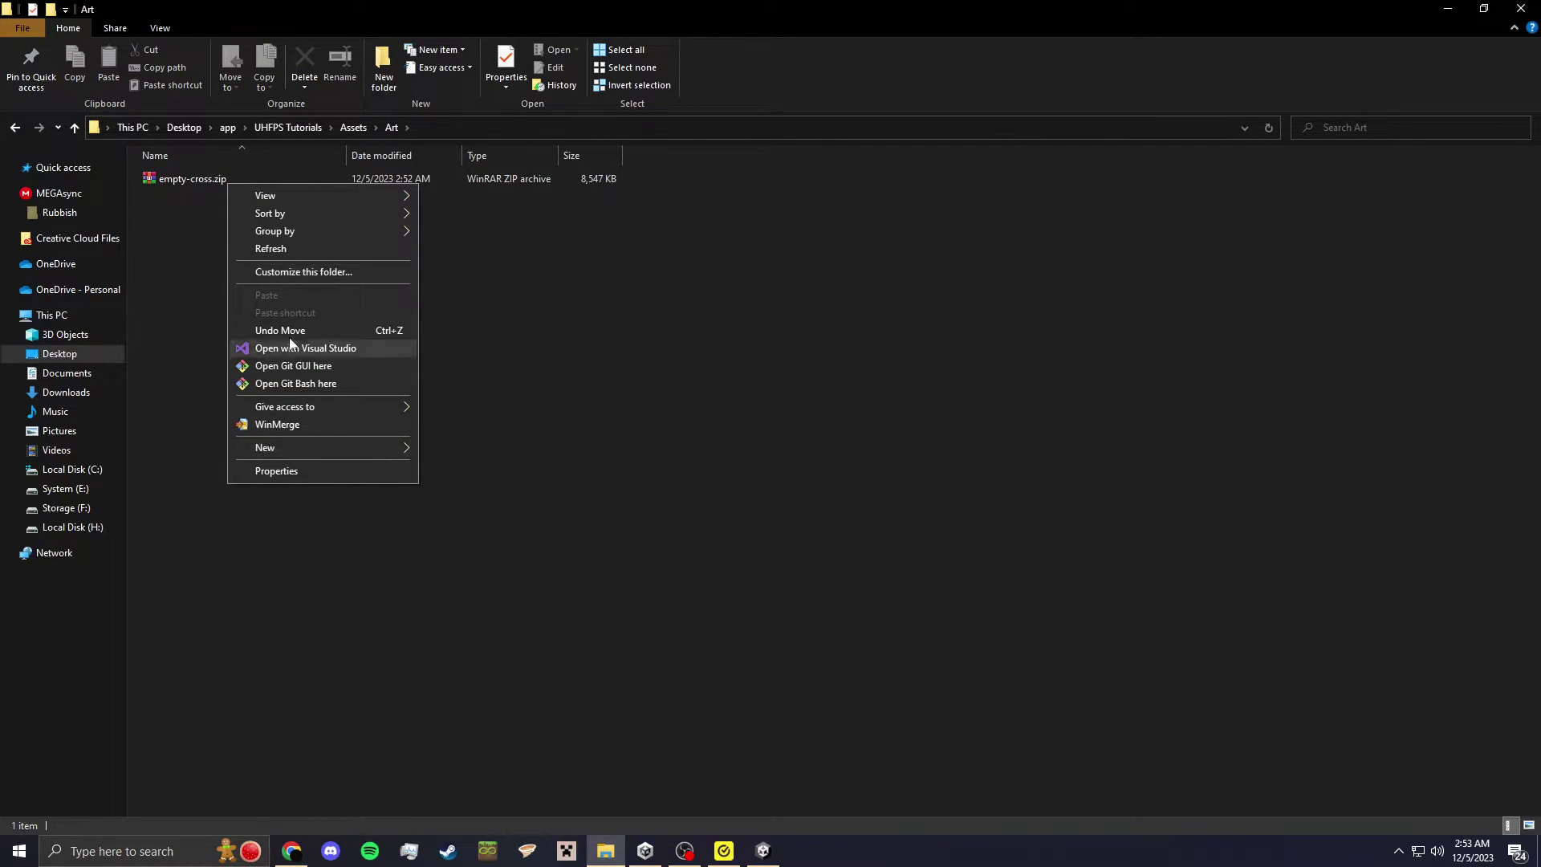
# - Extract the archive into its own empty-cross folder within Art and delete the original zip file
pyautogui.click(184, 175)
pyautogui.rightClick(185, 175)
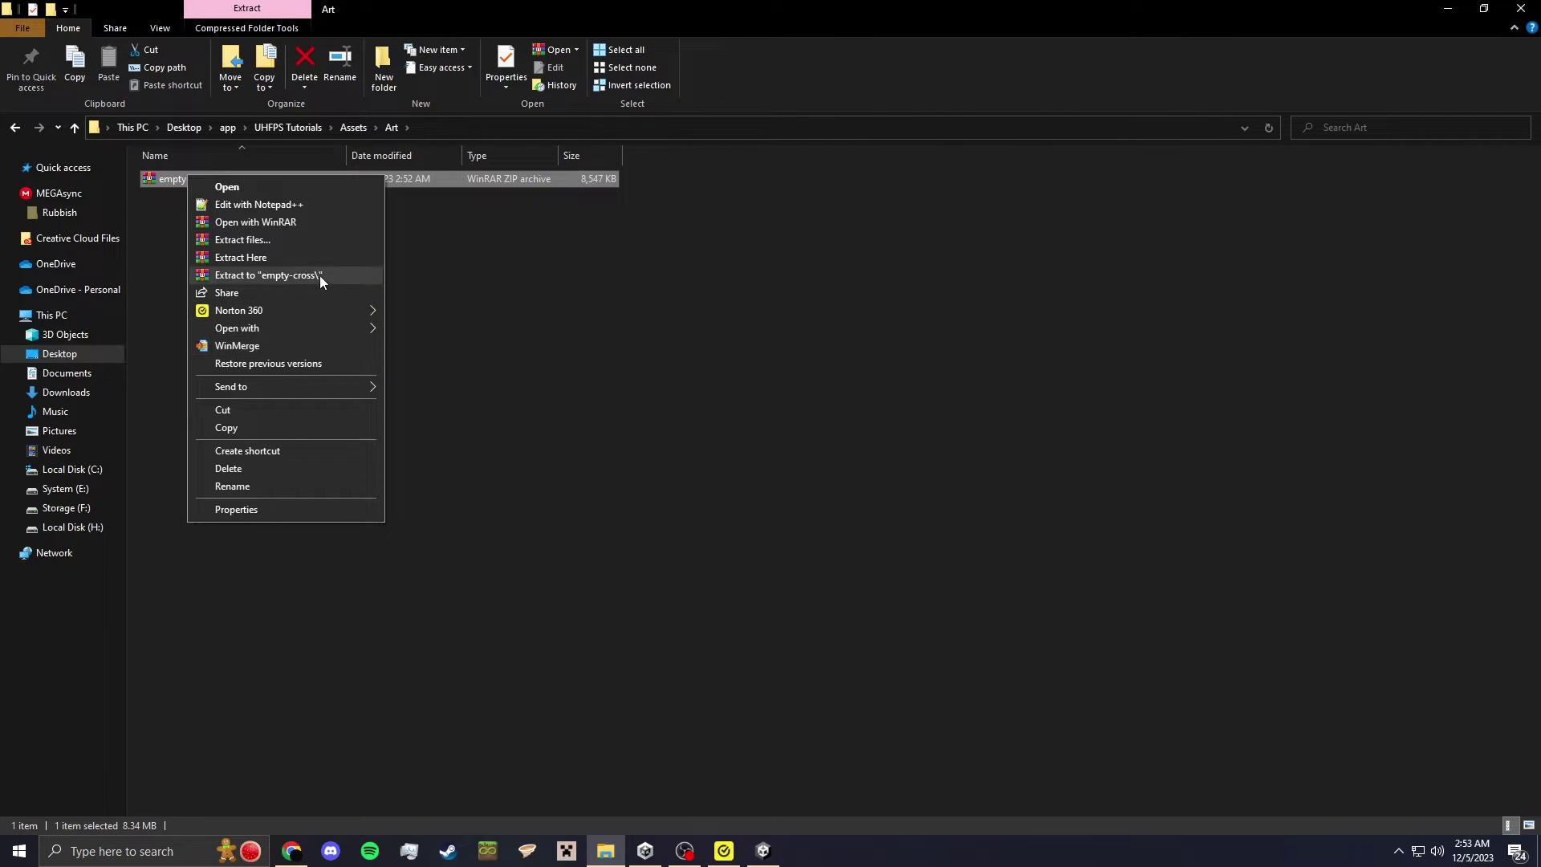
pyautogui.click(350, 275)
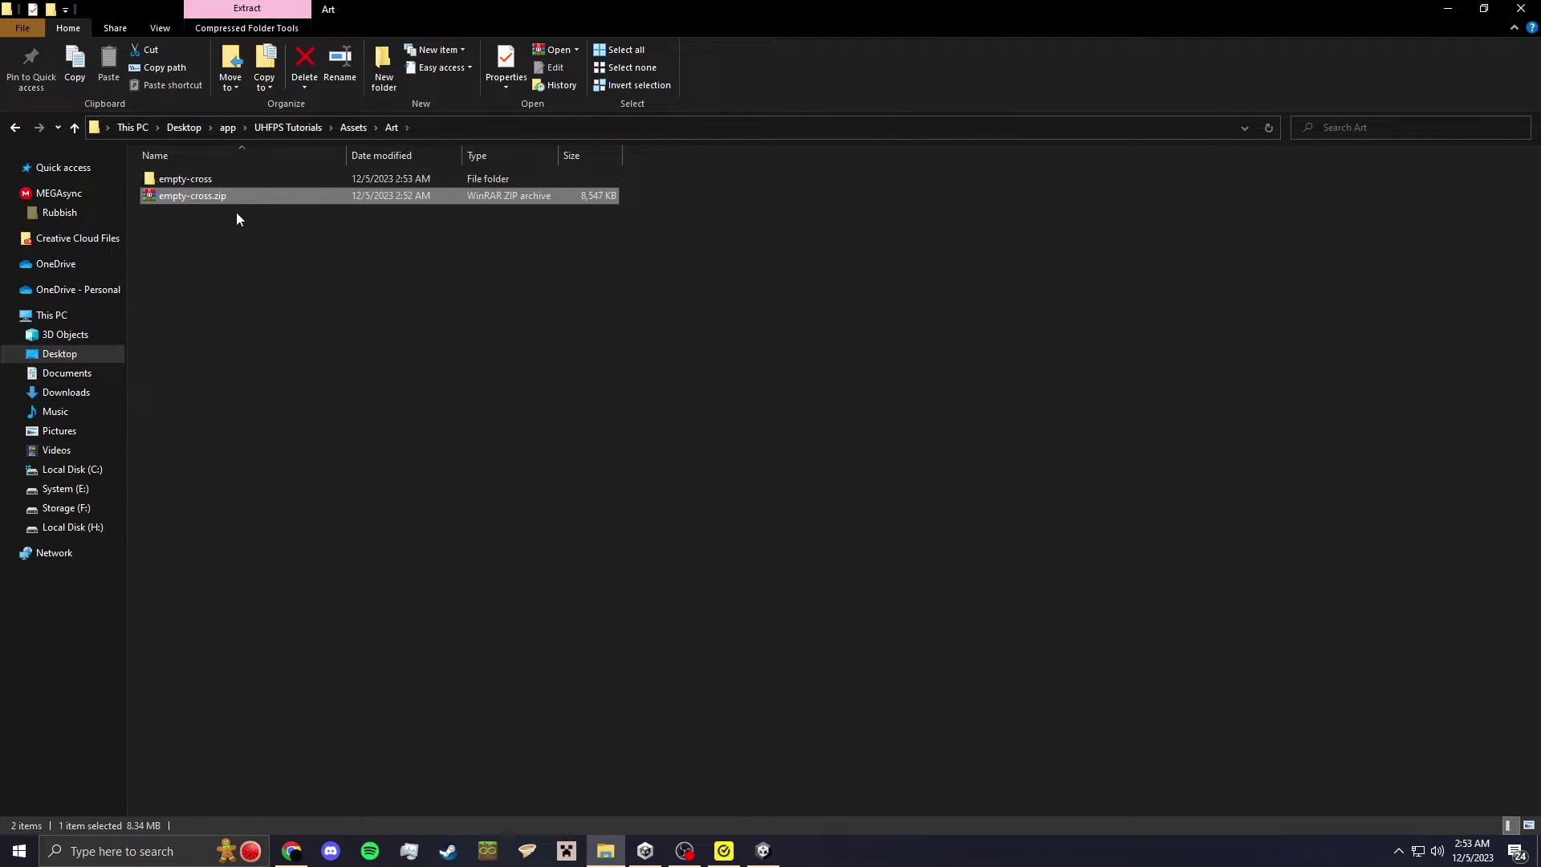
pyautogui.press('Delete')
# - Switch to Unity and place the cross model from Art/empty-cross/source/model in the scene, then focus on it
pyautogui.click(771, 857)
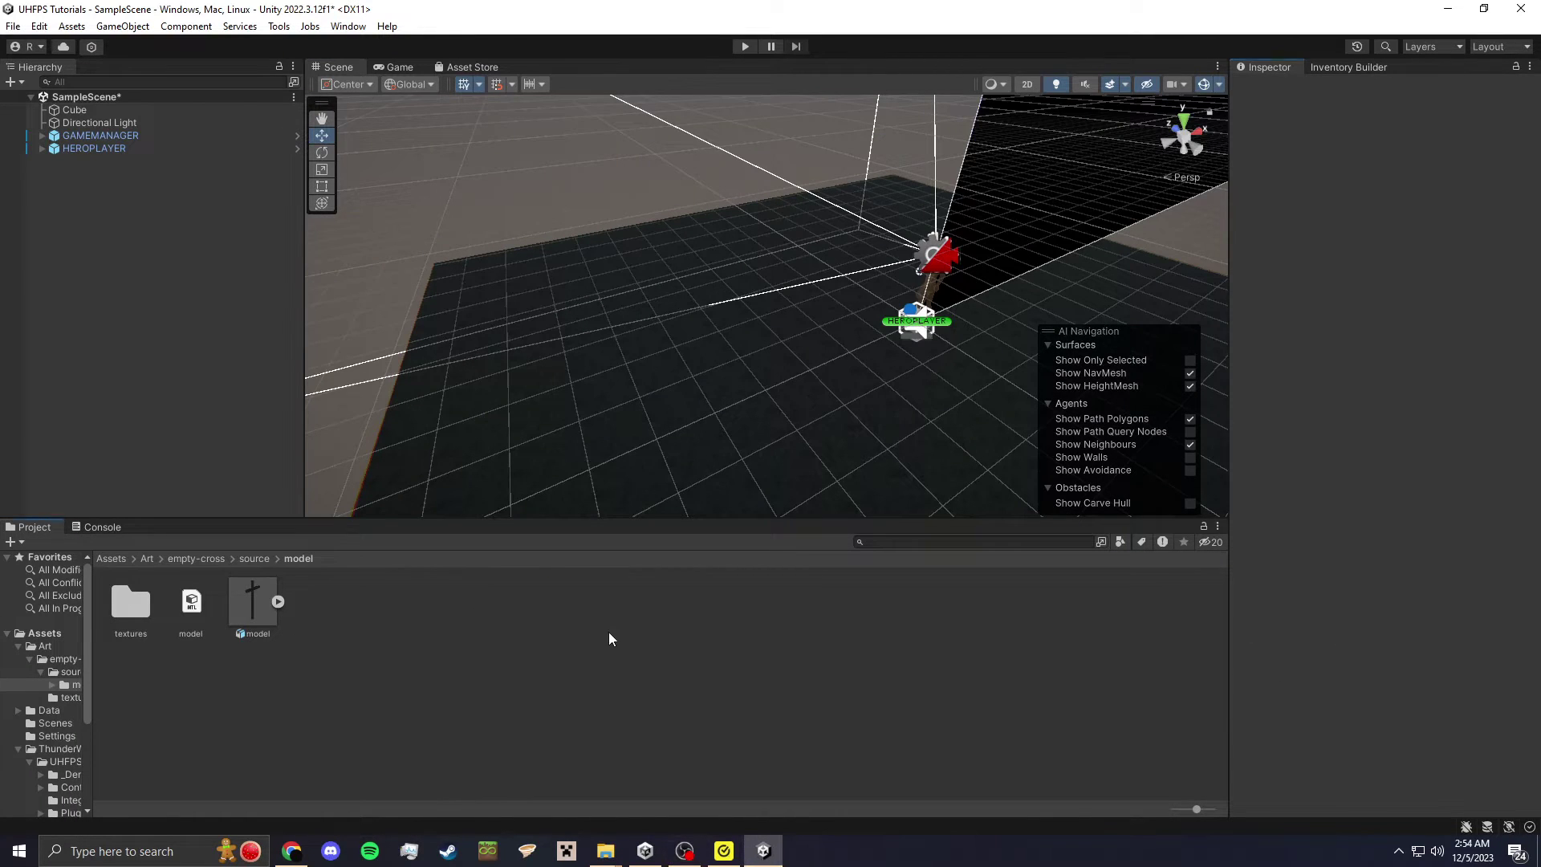
pyautogui.click(238, 584)
pyautogui.click(388, 682)
pyautogui.moveTo(254, 606); pyautogui.dragTo(530, 337)
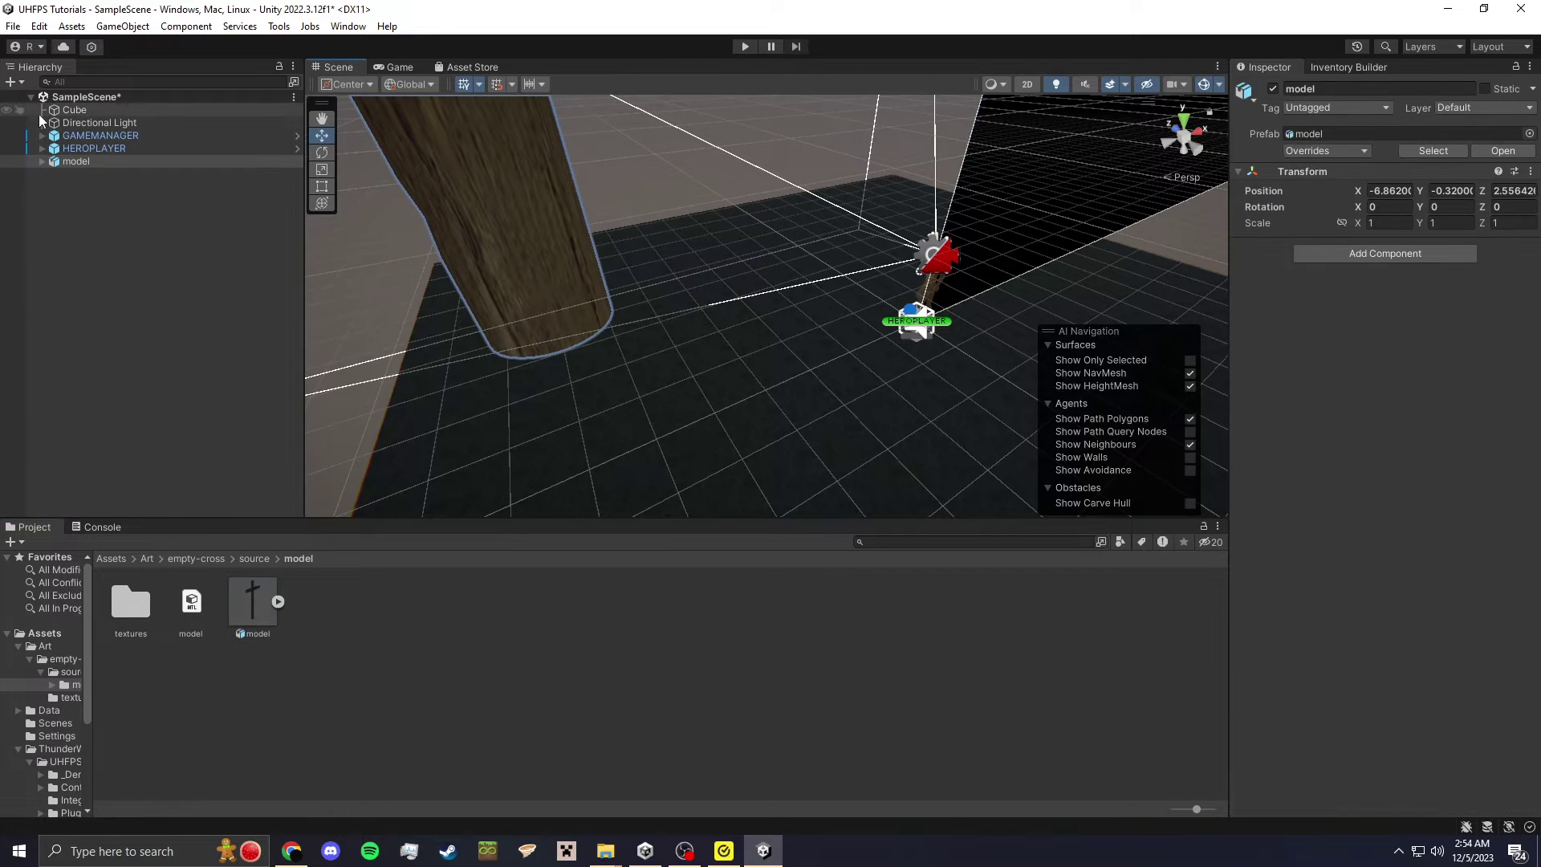
pyautogui.click(42, 161)
pyautogui.click(85, 177)
pyautogui.doubleClick(67, 161)
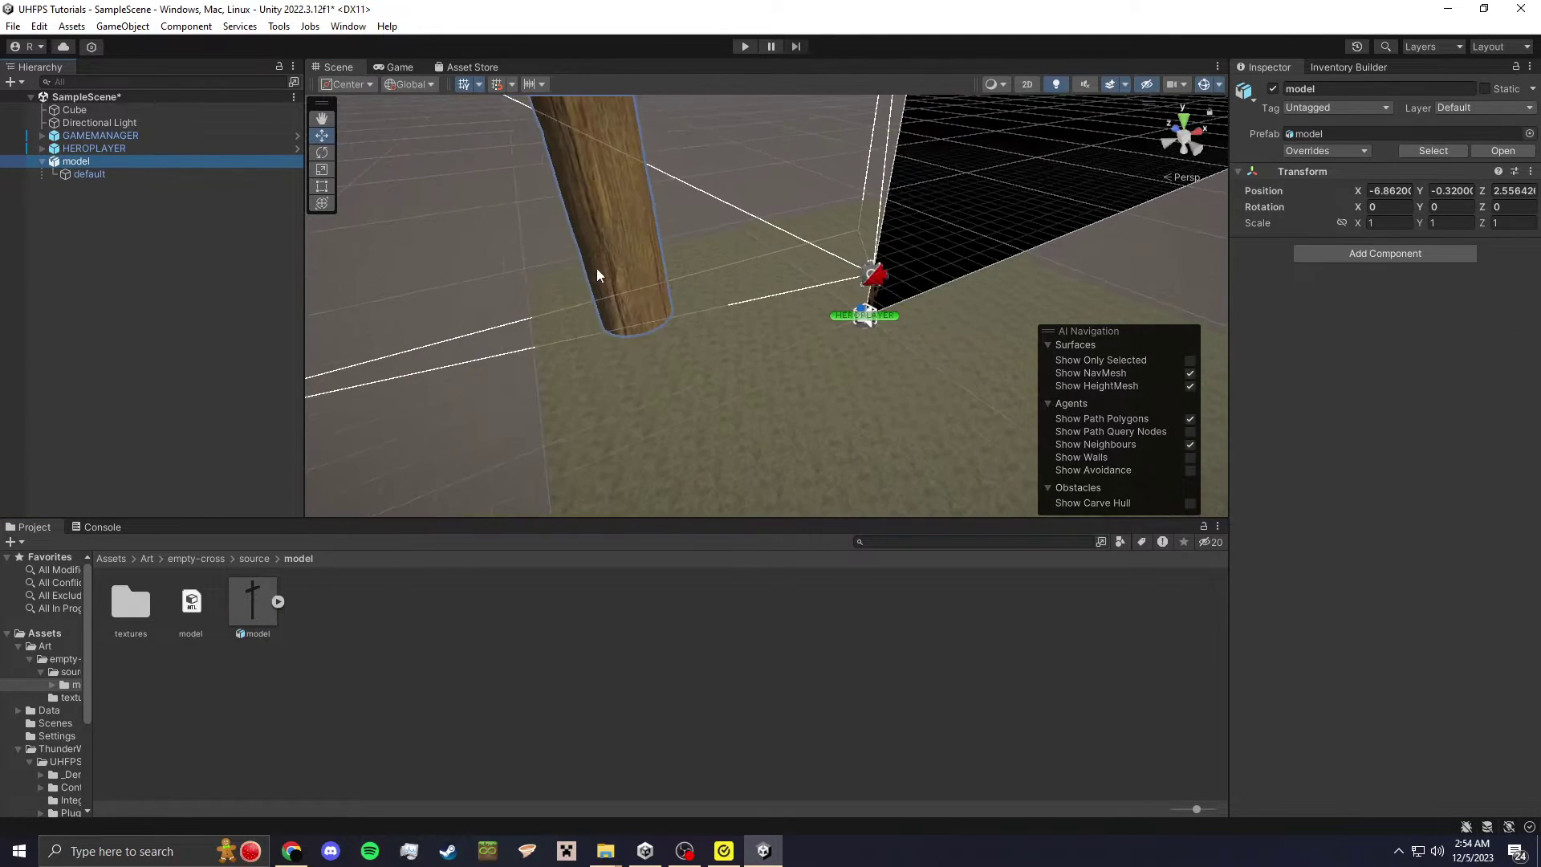
# - Scale the oversized cross model down in the scene
pyautogui.press('r')
pyautogui.scroll(-3, 708, 267)
pyautogui.moveTo(734, 189); pyautogui.dragTo(679, 227)
pyautogui.press('f')
pyautogui.scroll(-2, 817, 260)
pyautogui.moveTo(751, 301); pyautogui.dragTo(769, 514)
# - Set the cross model's Y position to 0
pyautogui.press('w')
pyautogui.moveTo(835, 247); pyautogui.dragTo(759, 212, button='right')
pyautogui.click(1445, 190)
pyautogui.write('0')
pyautogui.press('Return')
# - Reposition the cross, shrink it further and rotate it about -92 degrees around X so it lies flat
pyautogui.moveTo(1005, 252); pyautogui.dragTo(1124, 273, button='right')
pyautogui.moveTo(850, 207); pyautogui.dragTo(847, 255)
pyautogui.press('r')
pyautogui.moveTo(838, 313); pyautogui.dragTo(832, 377)
pyautogui.press('e')
pyautogui.moveTo(817, 252); pyautogui.dragTo(984, 591)
# - Search the project assets for "table" and place the TableEmpty prefab in the scene
pyautogui.click(976, 582)
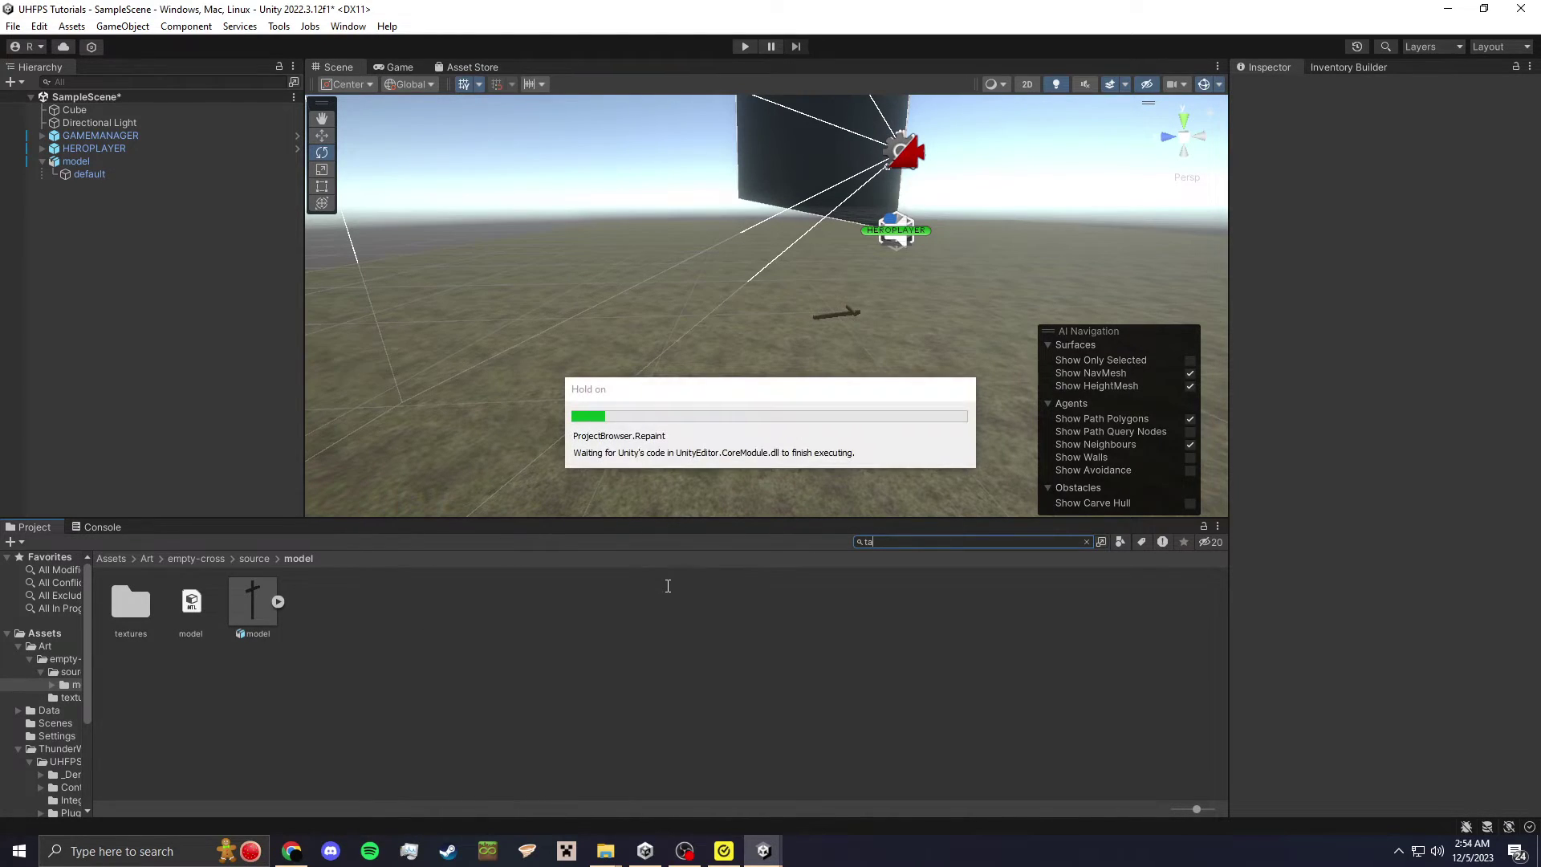
pyautogui.write('ble')
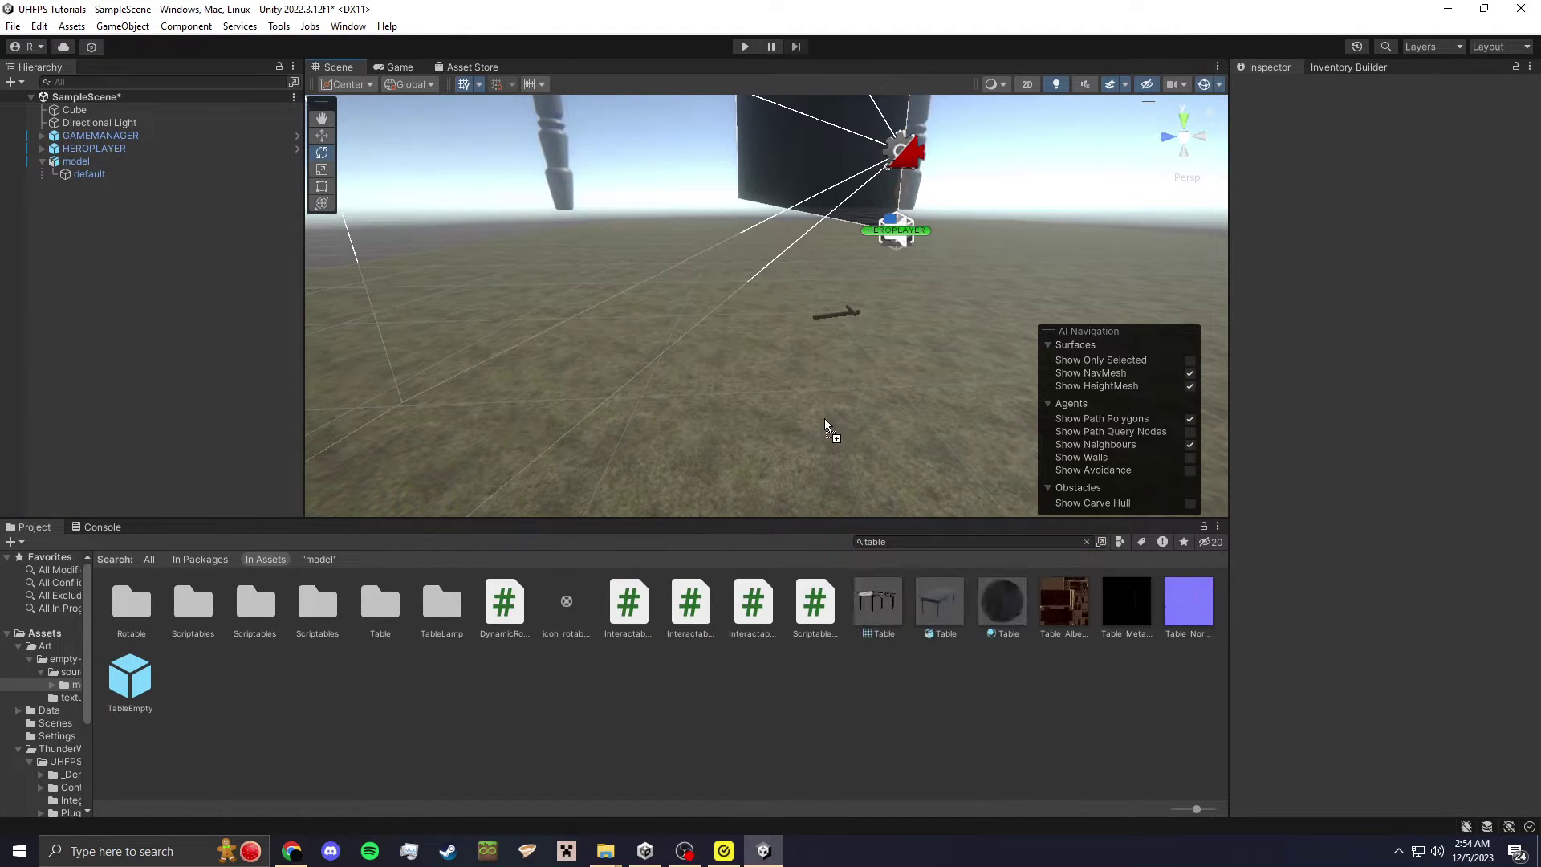
pyautogui.click(416, 706)
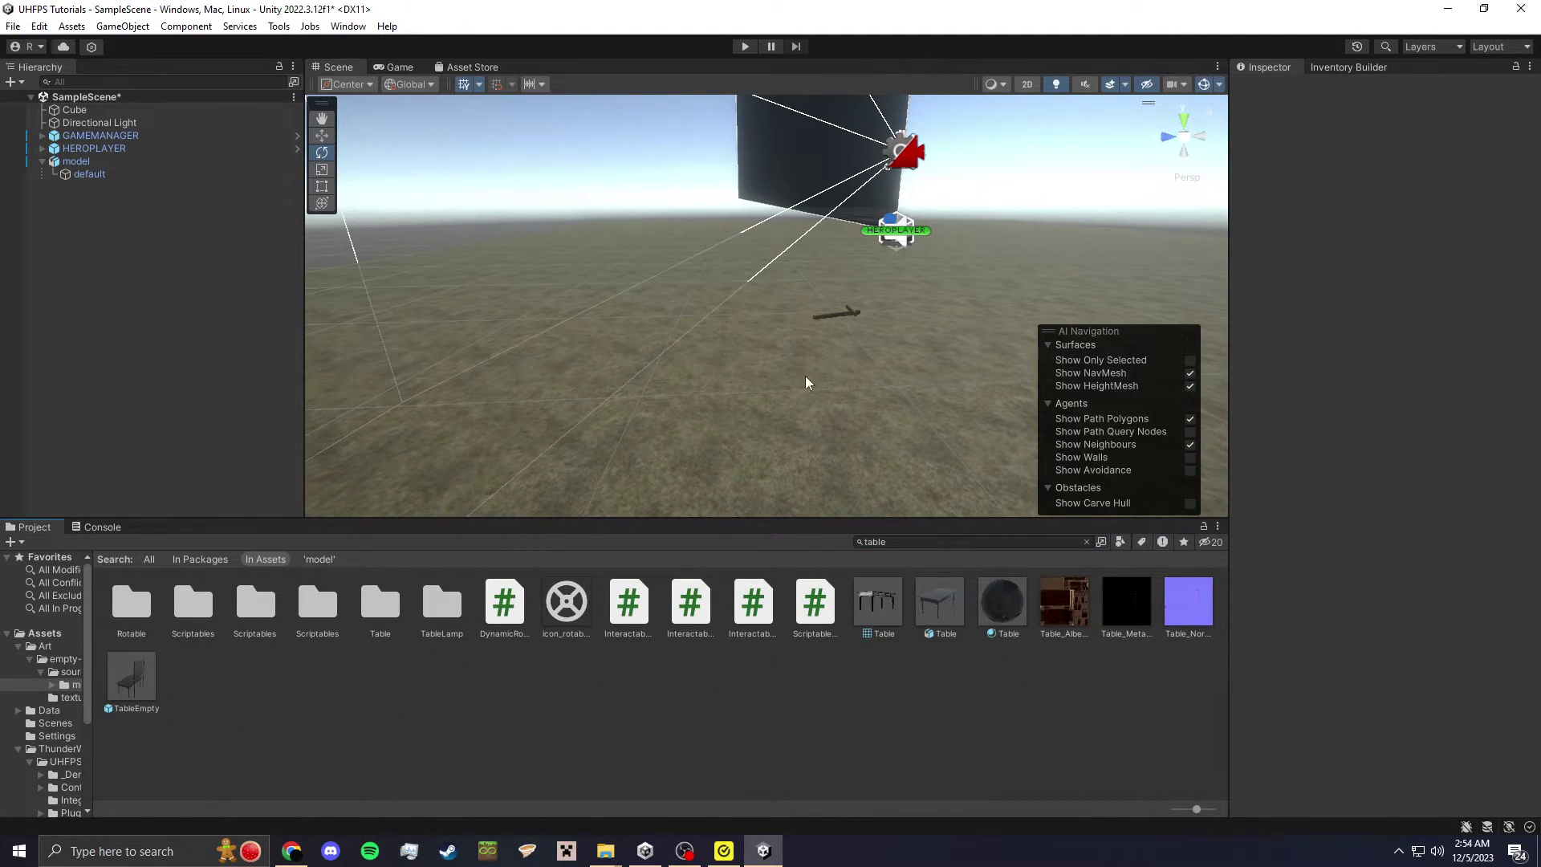
pyautogui.moveTo(135, 694); pyautogui.dragTo(531, 440)
# - Scale the cross to about 0.014 in X and Y and 0.02 in Z, and position it on the tabletop
pyautogui.click(487, 481)
pyautogui.press('w')
pyautogui.keyDown('alt'); pyautogui.moveTo(488, 489); pyautogui.dragTo(731, 319); pyautogui.keyUp('alt')
pyautogui.press('r')
pyautogui.moveTo(723, 377); pyautogui.dragTo(816, 352)
pyautogui.press('e')
pyautogui.press('f')
pyautogui.press('w')
pyautogui.moveTo(774, 266); pyautogui.dragTo(753, 324)
pyautogui.press('e')
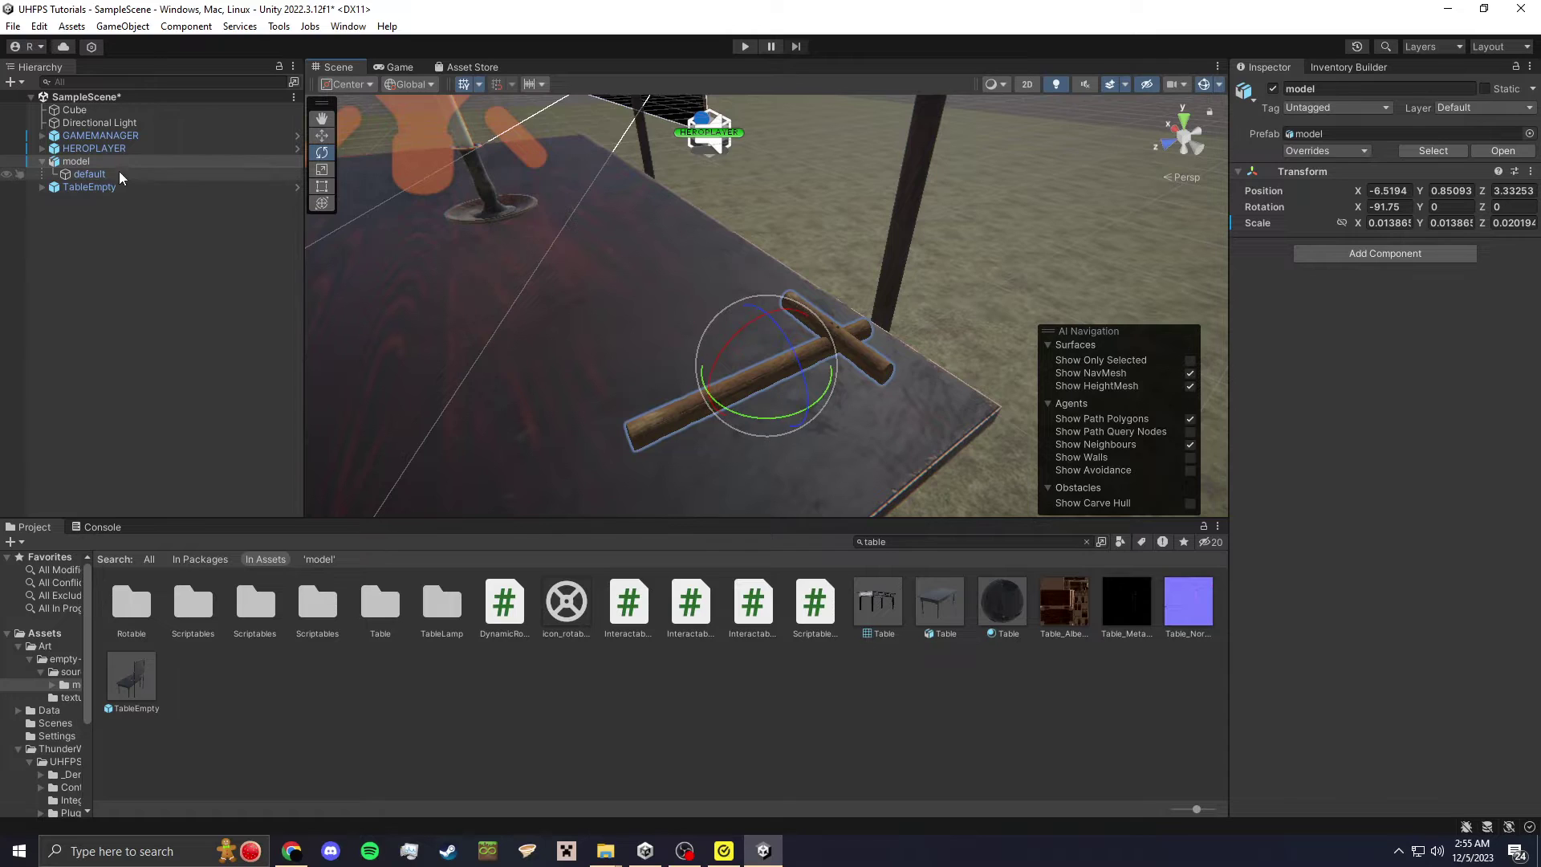
# - Add a Mesh Collider component to the cross's default child object and enable Convex
pyautogui.click(103, 172)
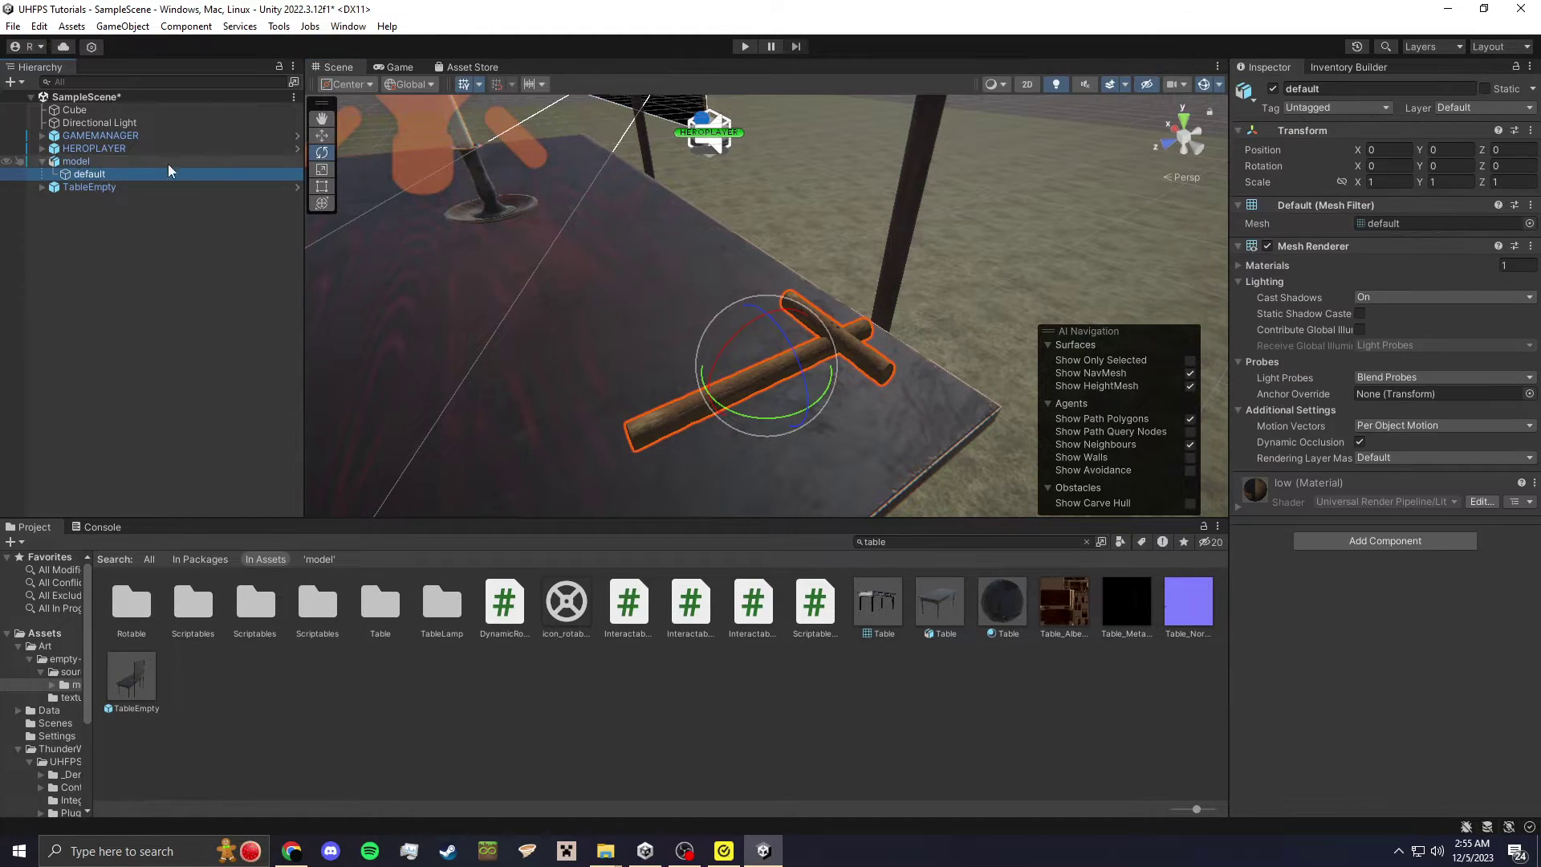
pyautogui.click(1385, 541)
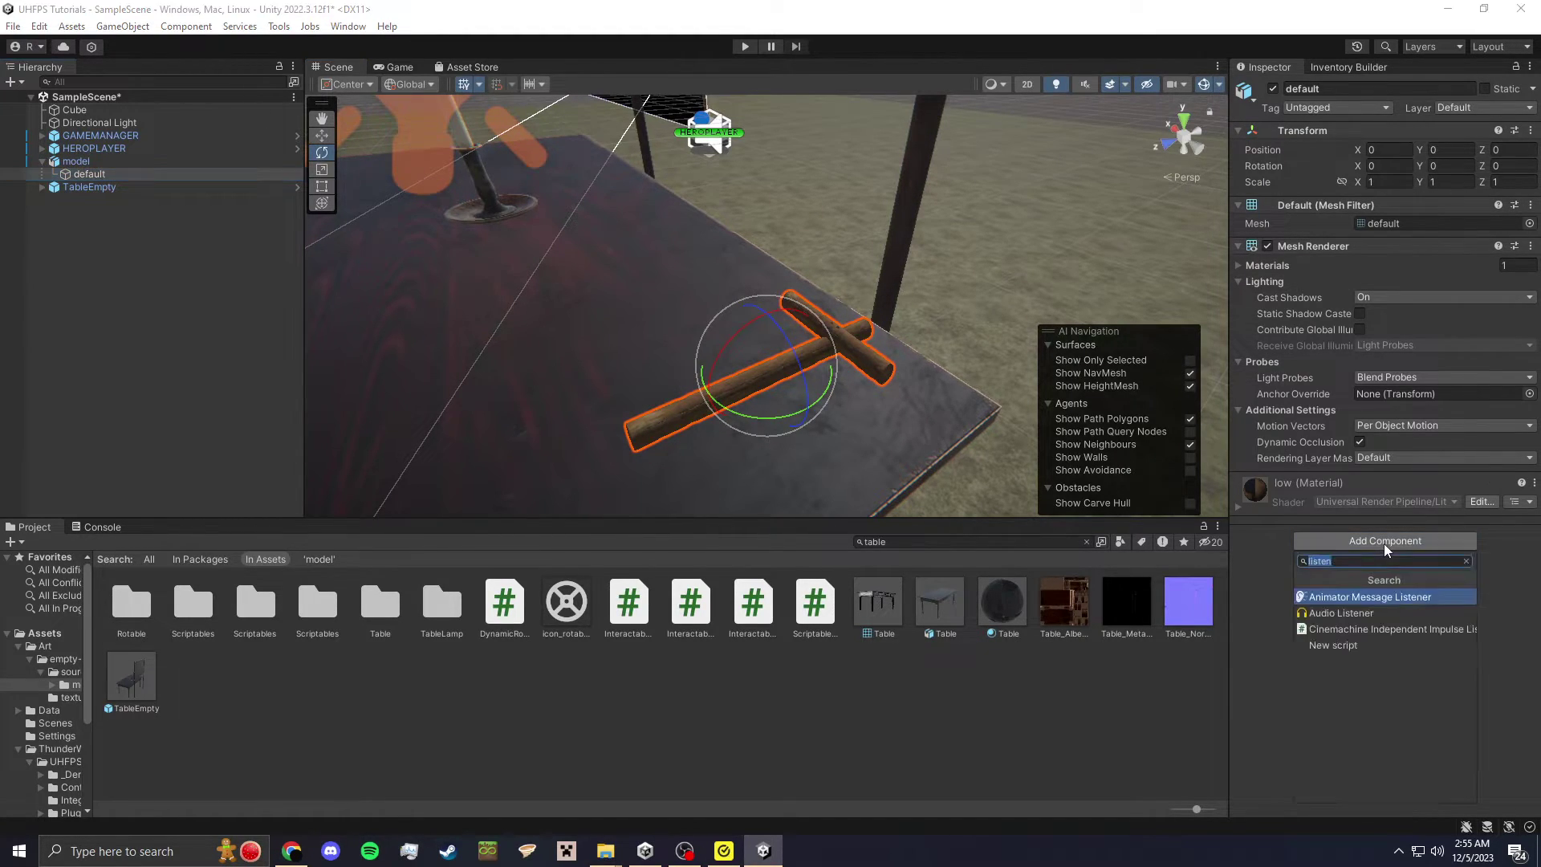
pyautogui.write('mesh')
pyautogui.press('Return')
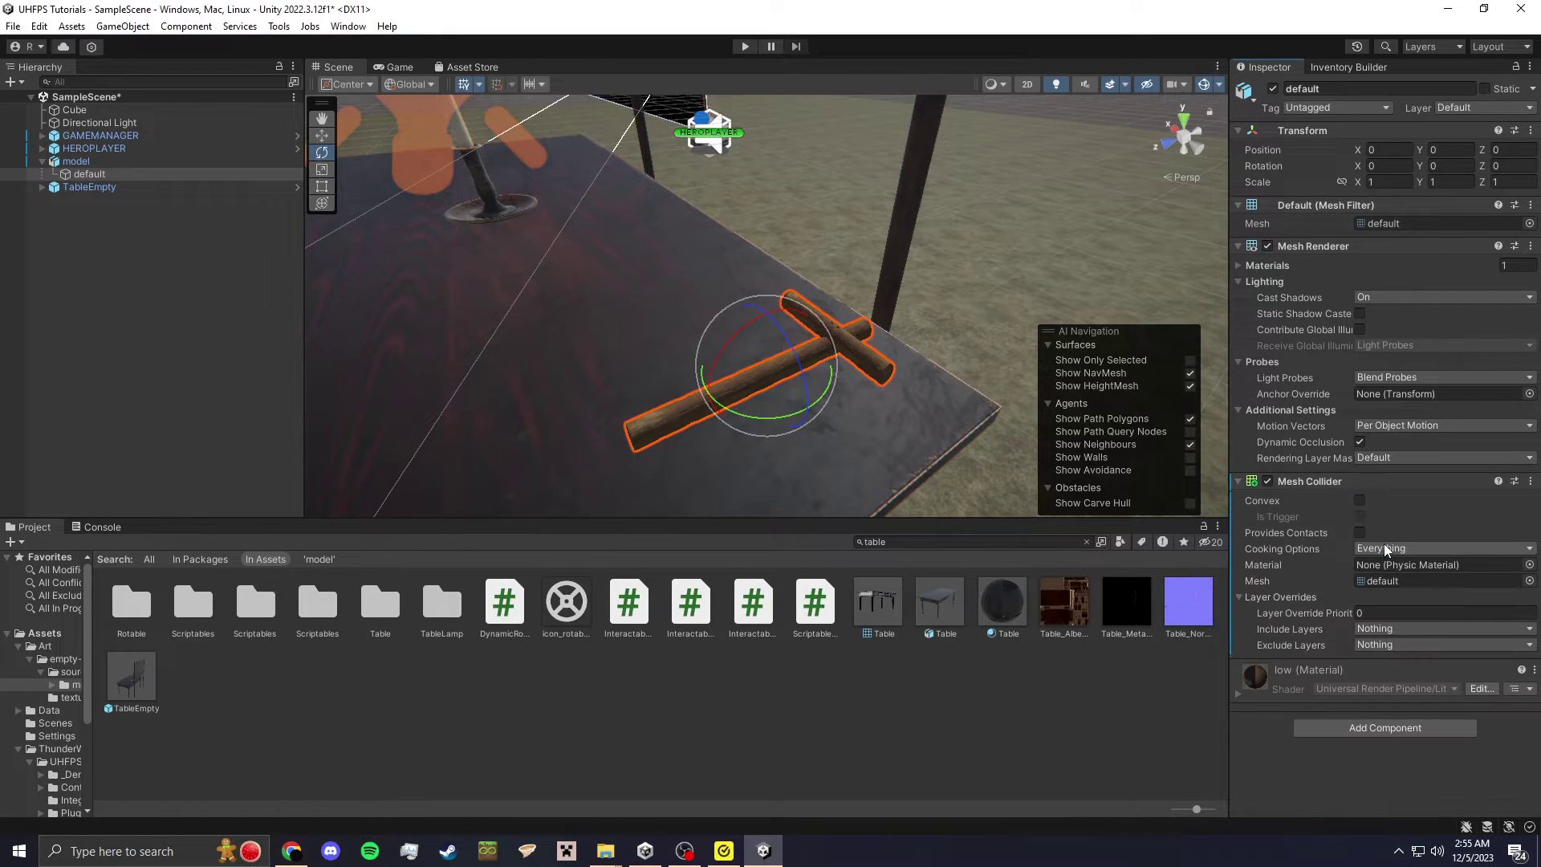
pyautogui.click(74, 159)
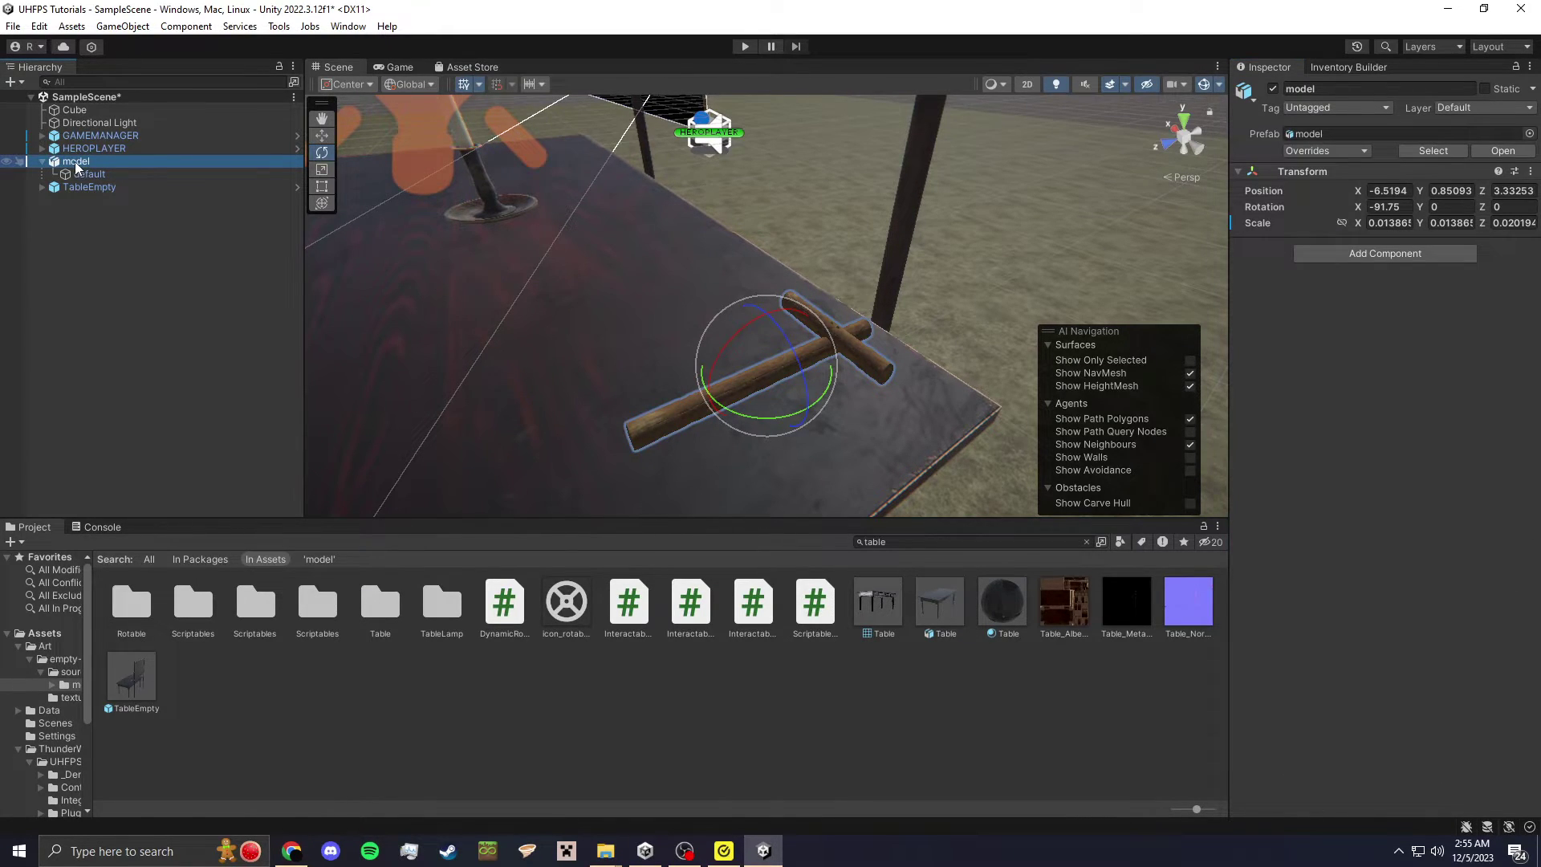
pyautogui.click(79, 175)
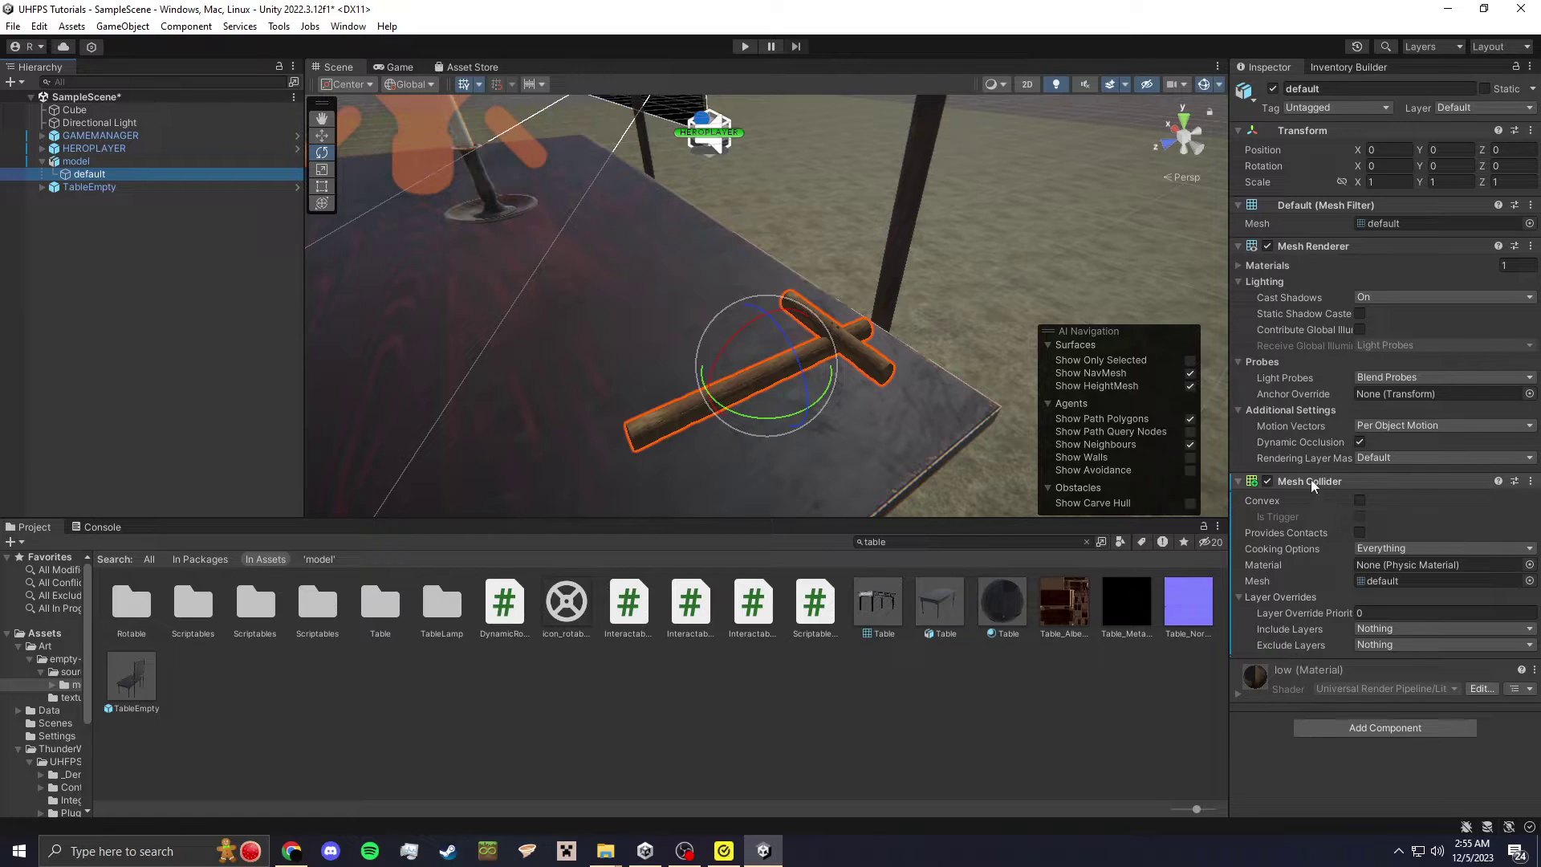
pyautogui.click(1359, 500)
# - Transfer the Mesh Collider component from the default child to the parent model object
pyautogui.rightClick(1300, 475)
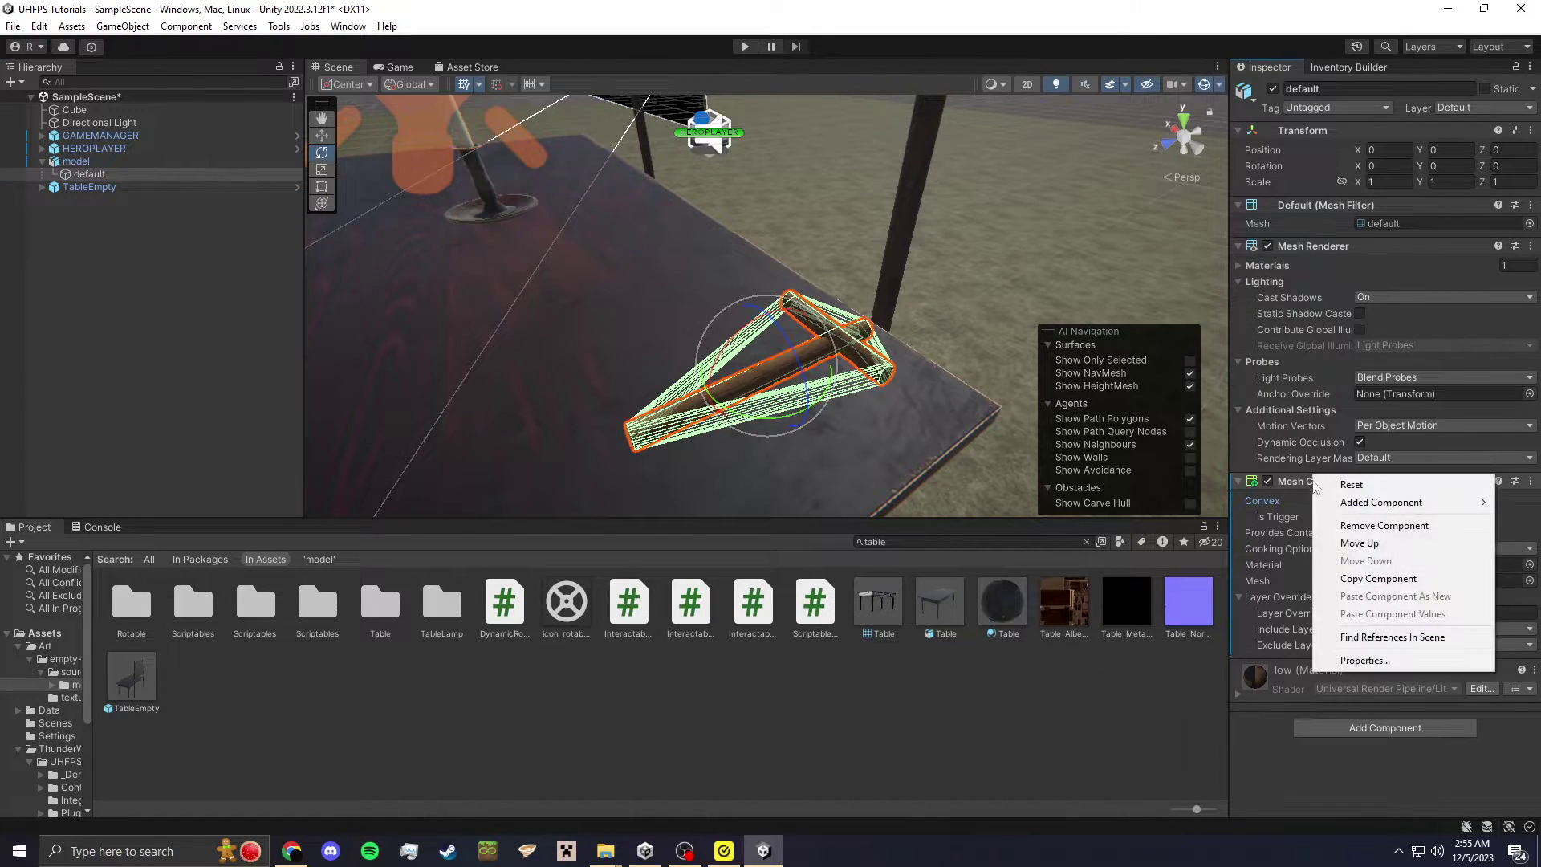
pyautogui.click(1385, 577)
pyautogui.rightClick(1321, 474)
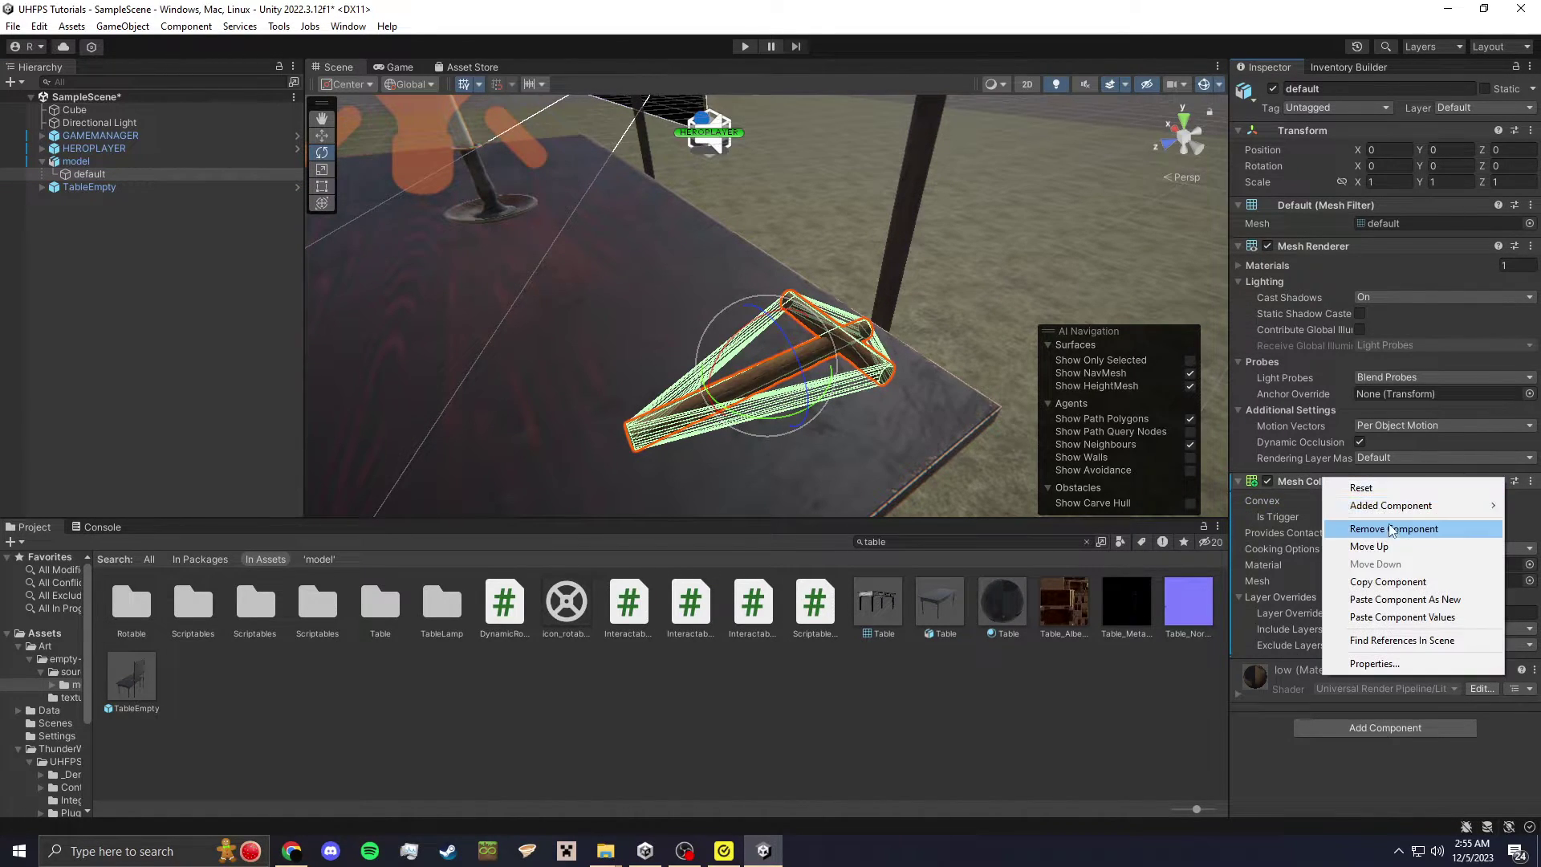
pyautogui.click(1332, 507)
pyautogui.click(72, 161)
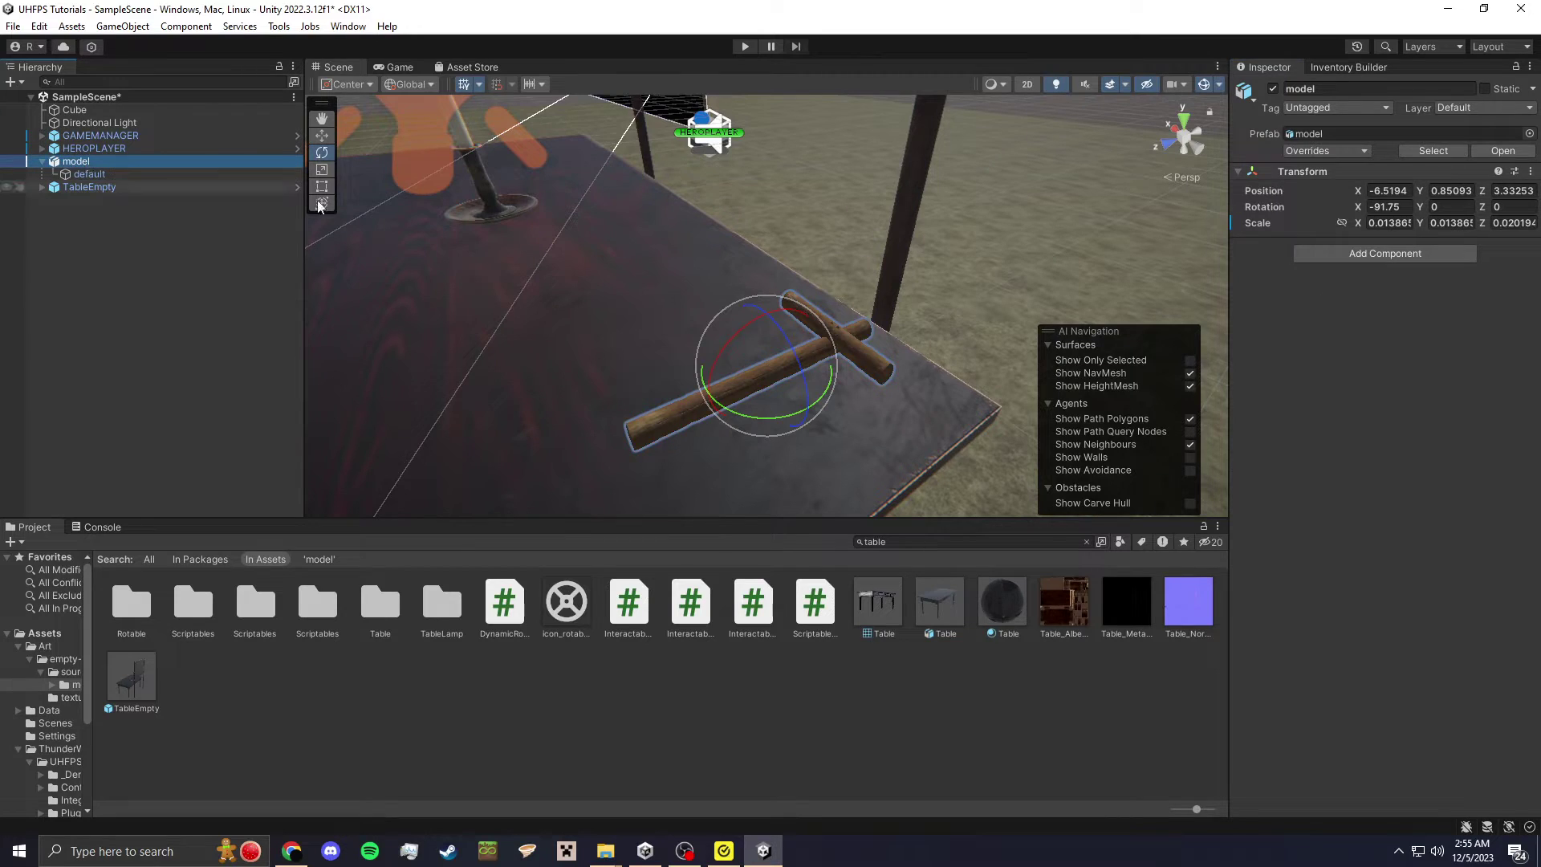
pyautogui.rightClick(1290, 174)
pyautogui.moveTo(1370, 330)
pyautogui.click(1253, 411)
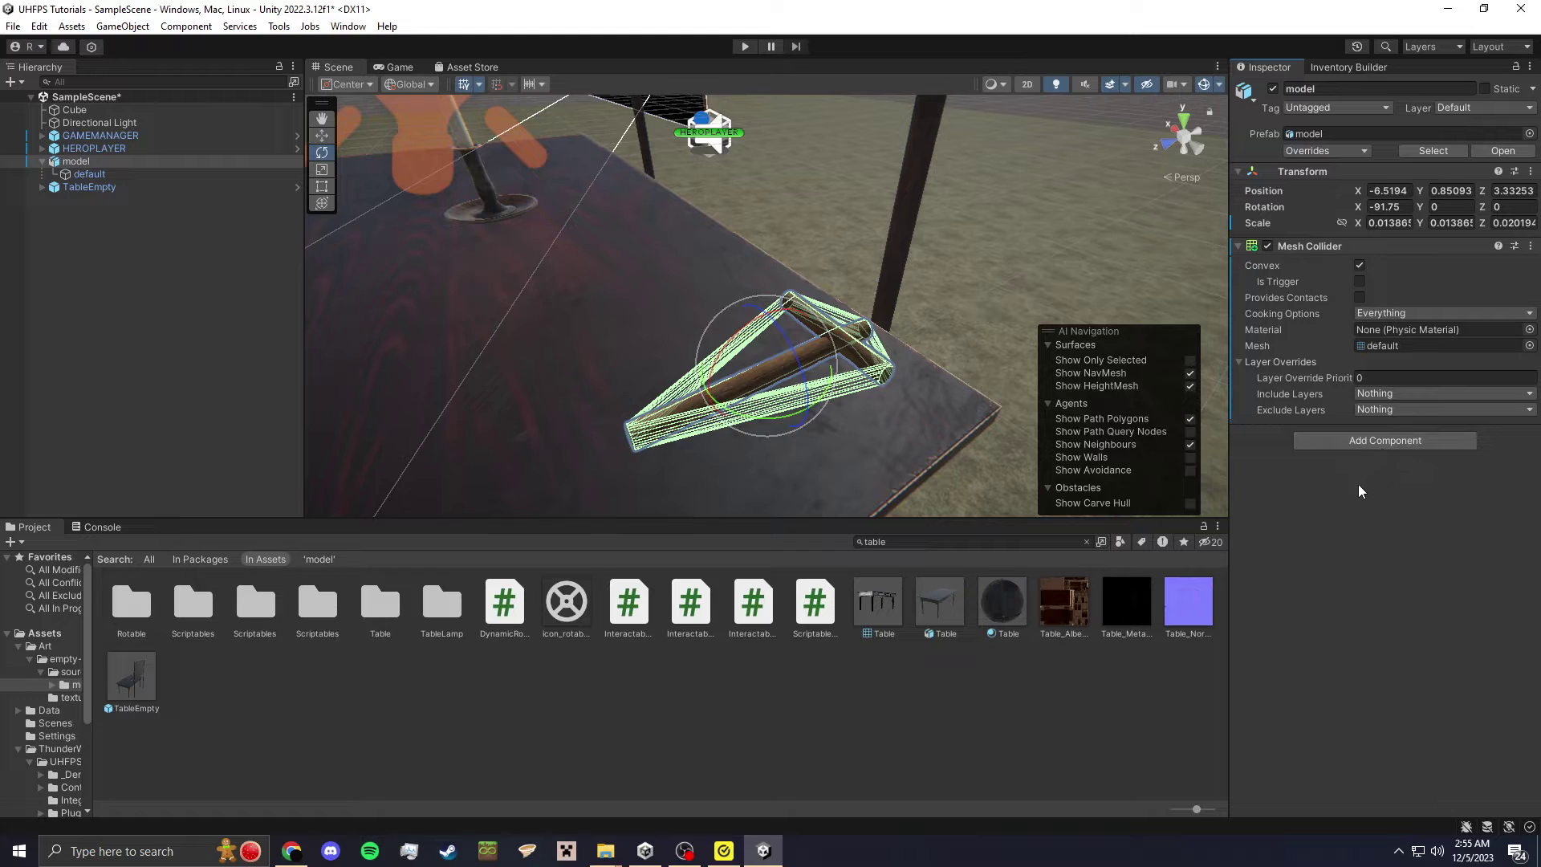
# - Add the Interactable Item script component to the parent model object
pyautogui.click(1368, 445)
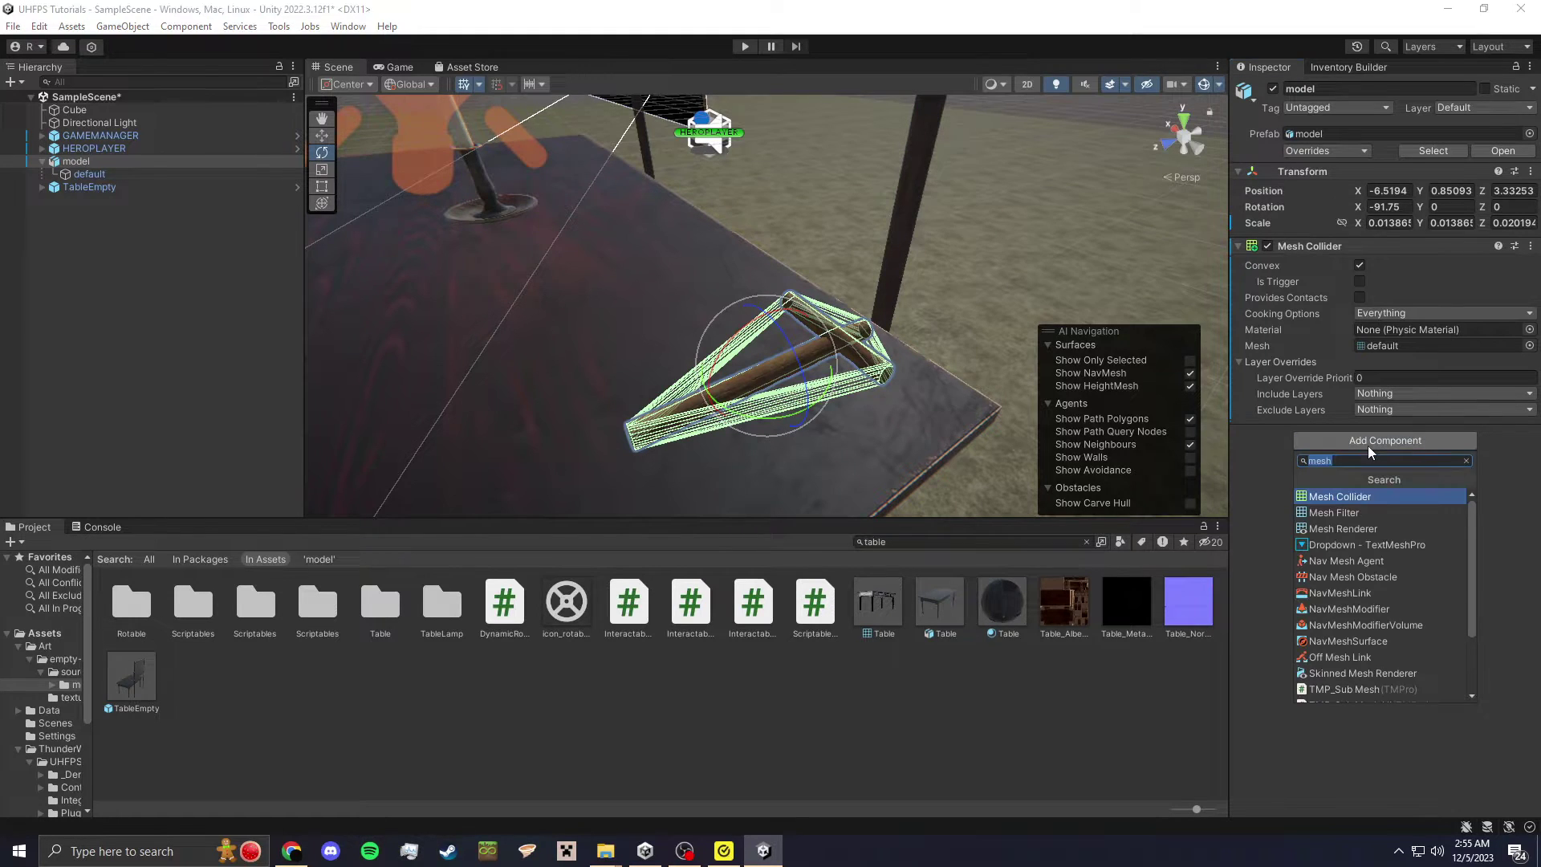
pyautogui.write('item')
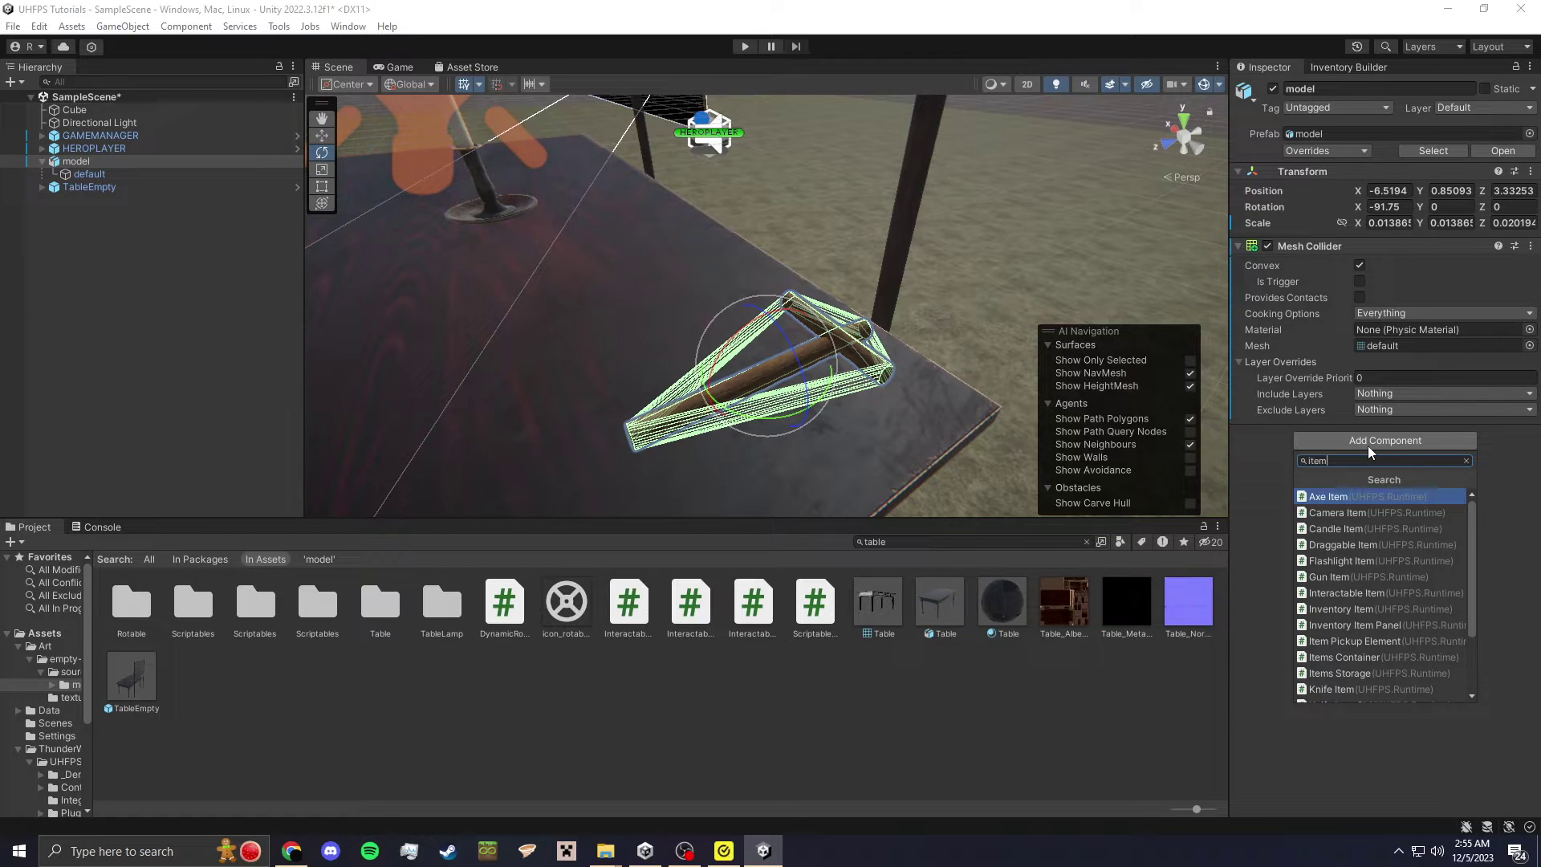
pyautogui.press('Down')
pyautogui.press('Down')
pyautogui.press('Down')
pyautogui.press('Down')
pyautogui.press('Down')
pyautogui.press('Down')
pyautogui.press('Return')
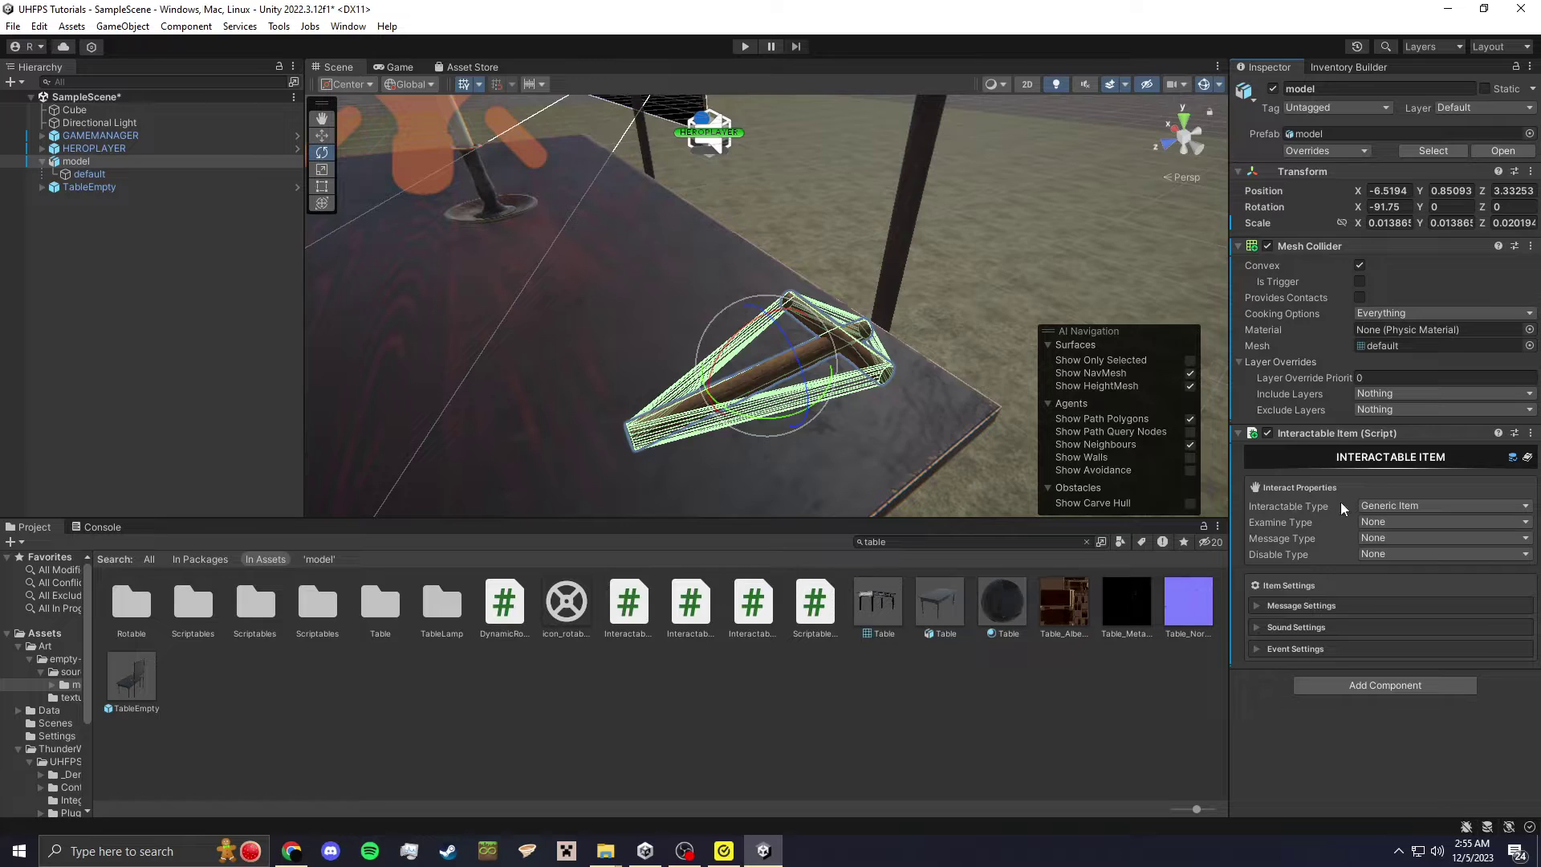
# - Set the Interactable Type to Inventory Item, Examine Type to Generic Object and Examine Rotate to Both
pyautogui.click(1391, 508)
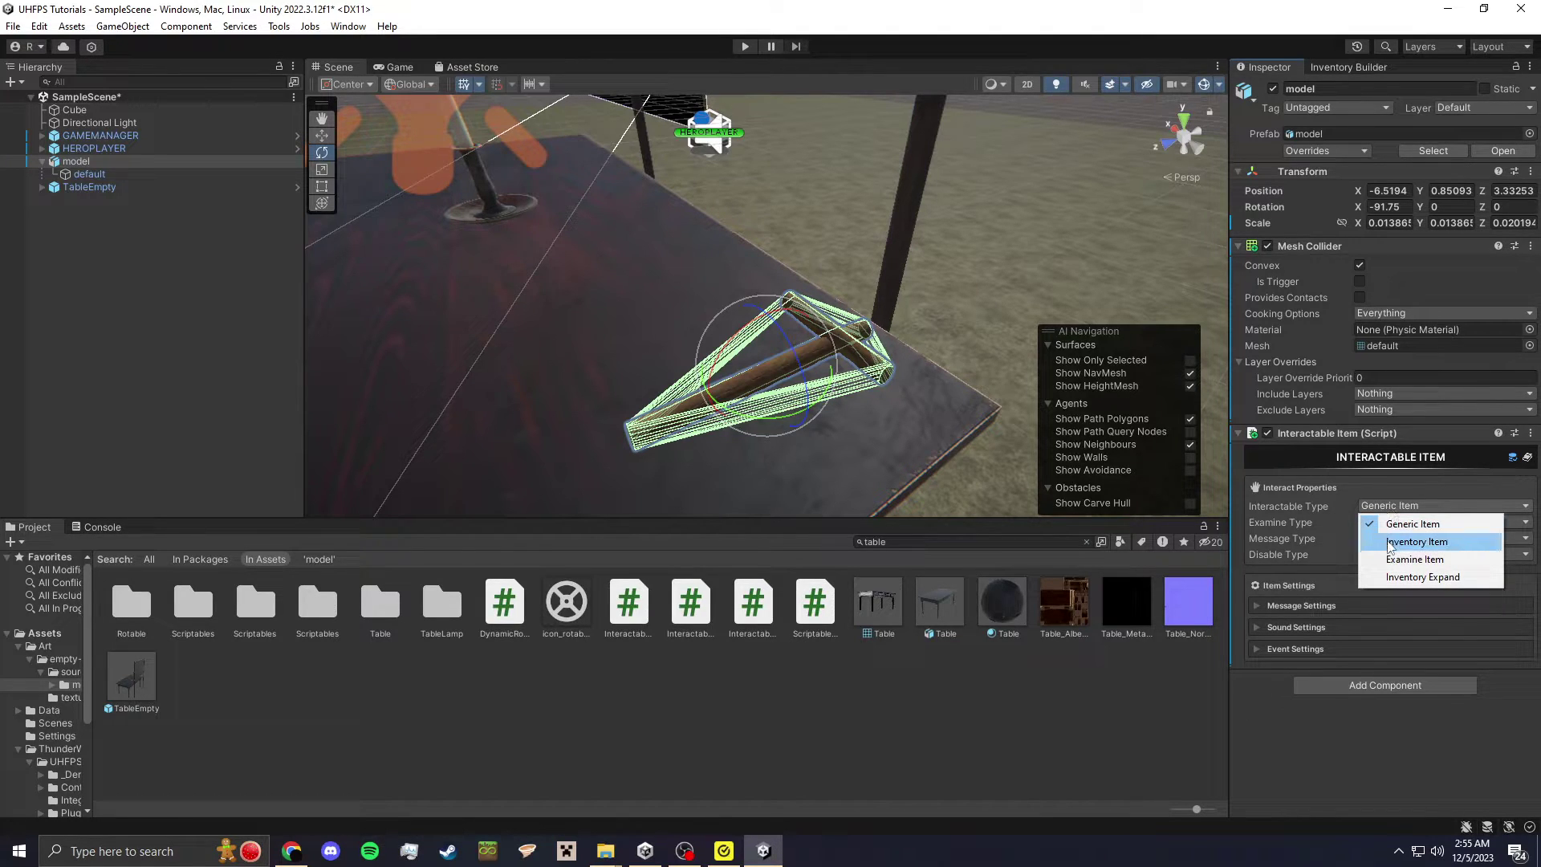
pyautogui.click(1417, 541)
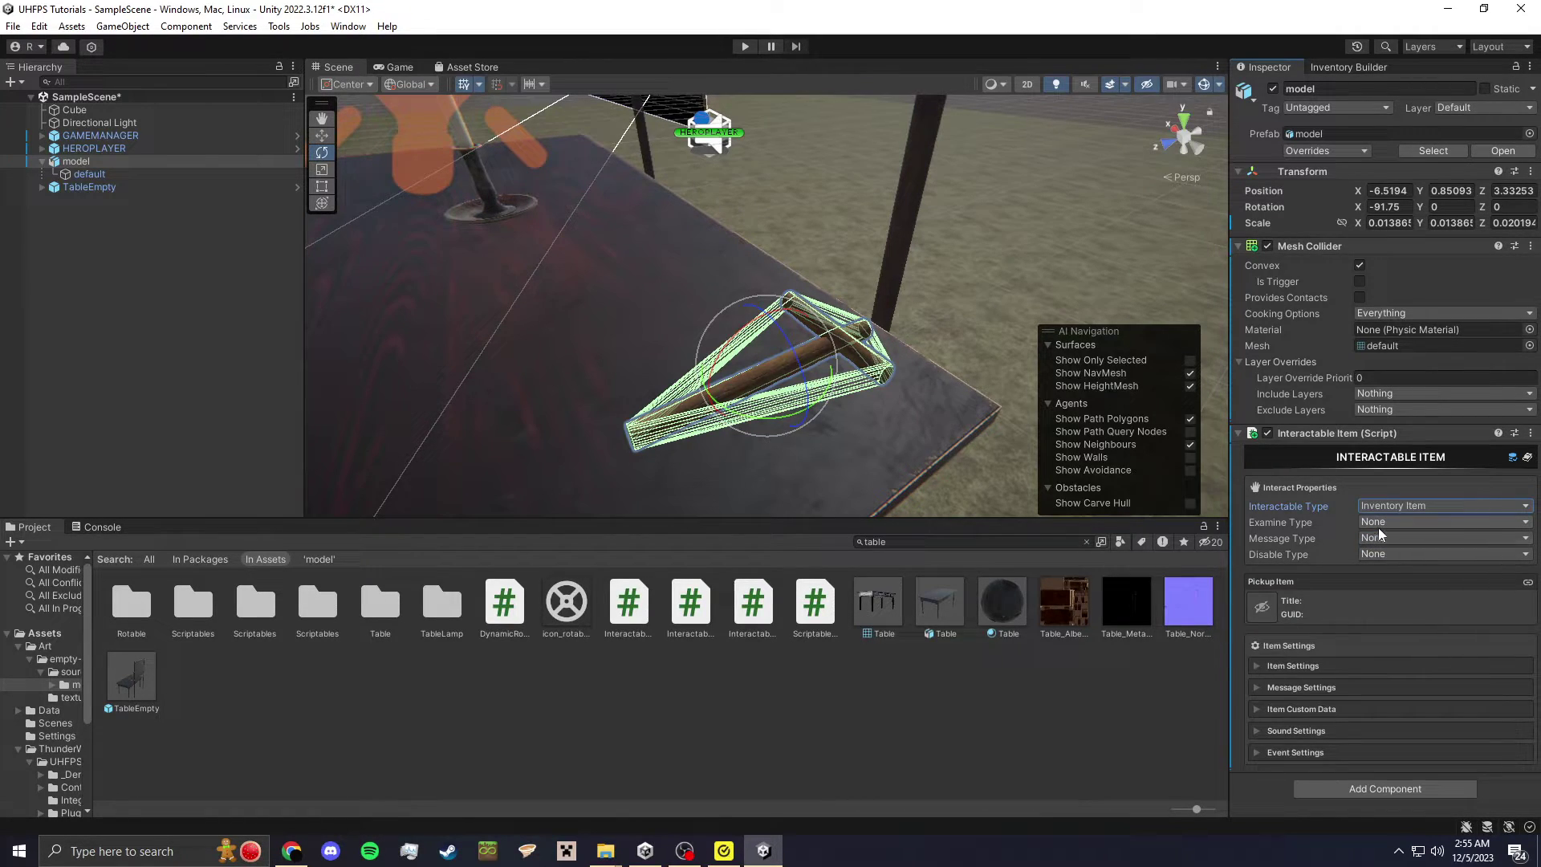
pyautogui.click(1379, 524)
pyautogui.click(1395, 557)
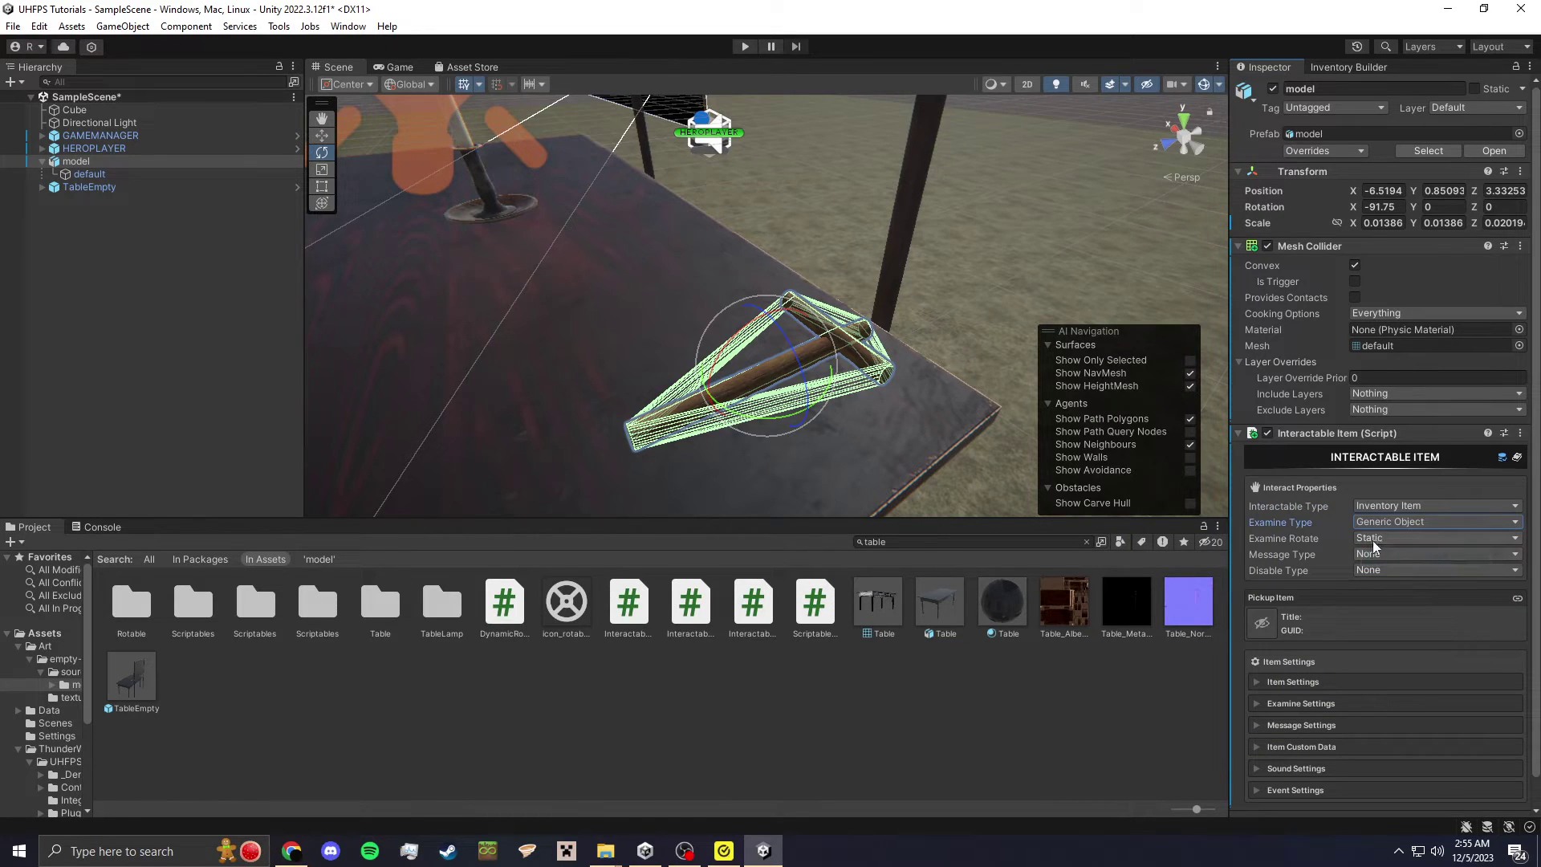
pyautogui.click(1373, 539)
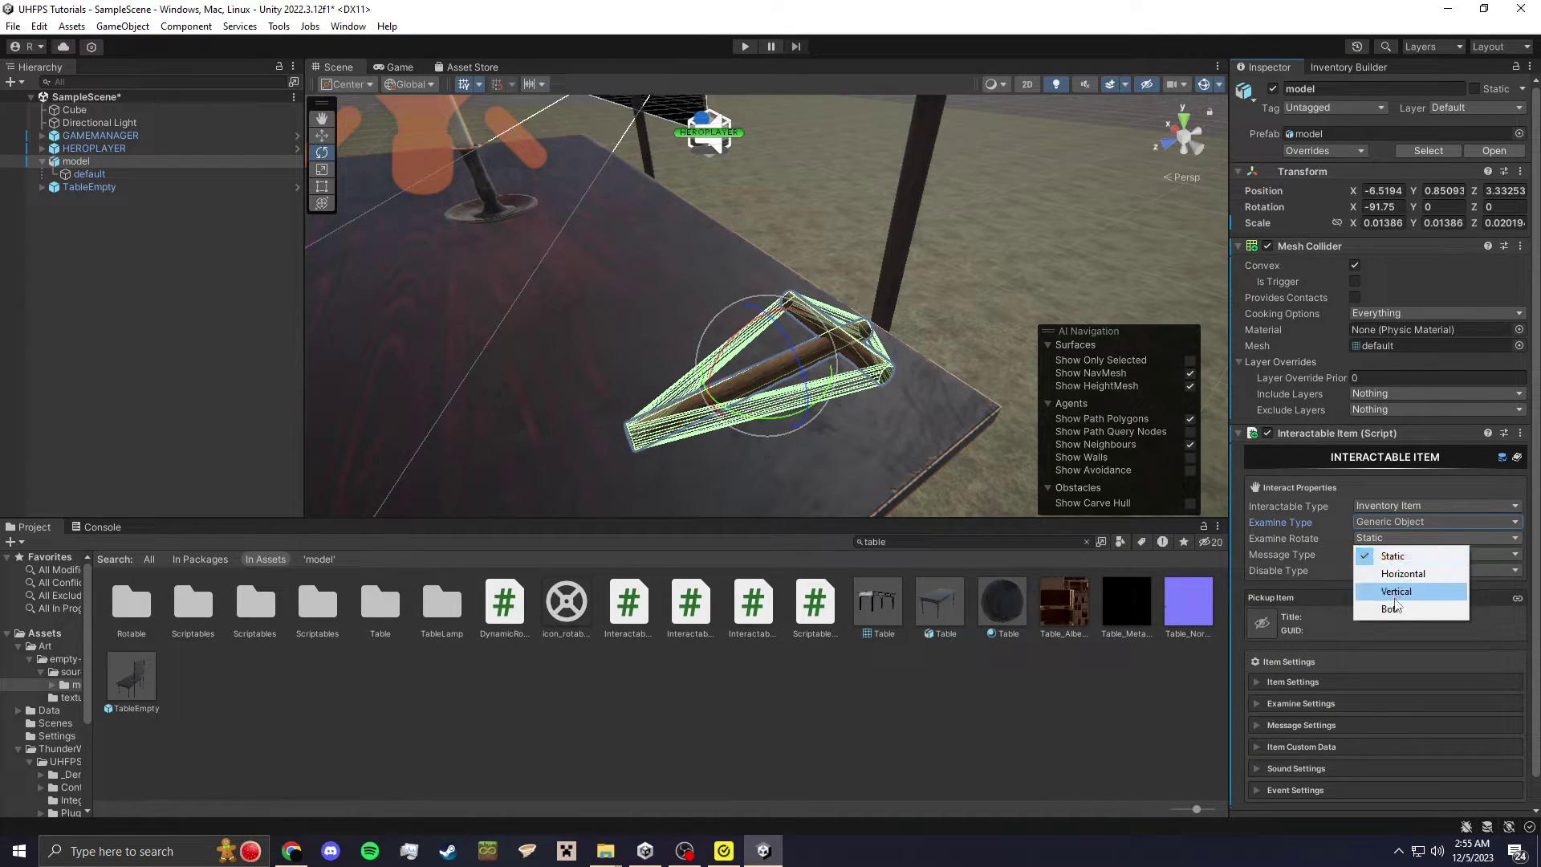
pyautogui.click(1391, 608)
# - Keep the Message Type at None and set the Disable Type to Deactivate
pyautogui.click(1360, 553)
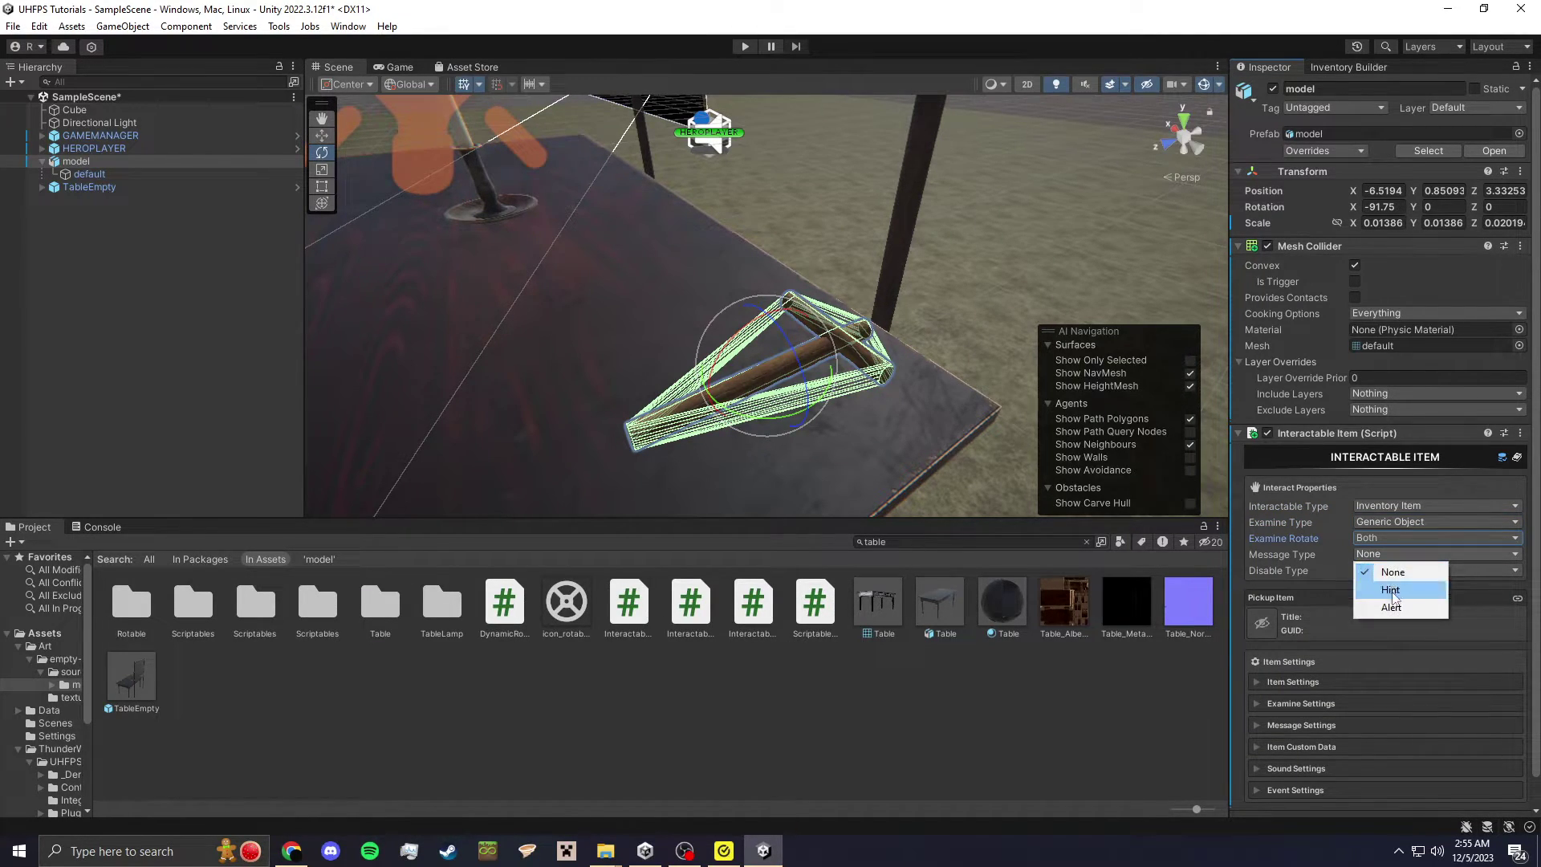
pyautogui.click(1393, 571)
pyautogui.click(1377, 569)
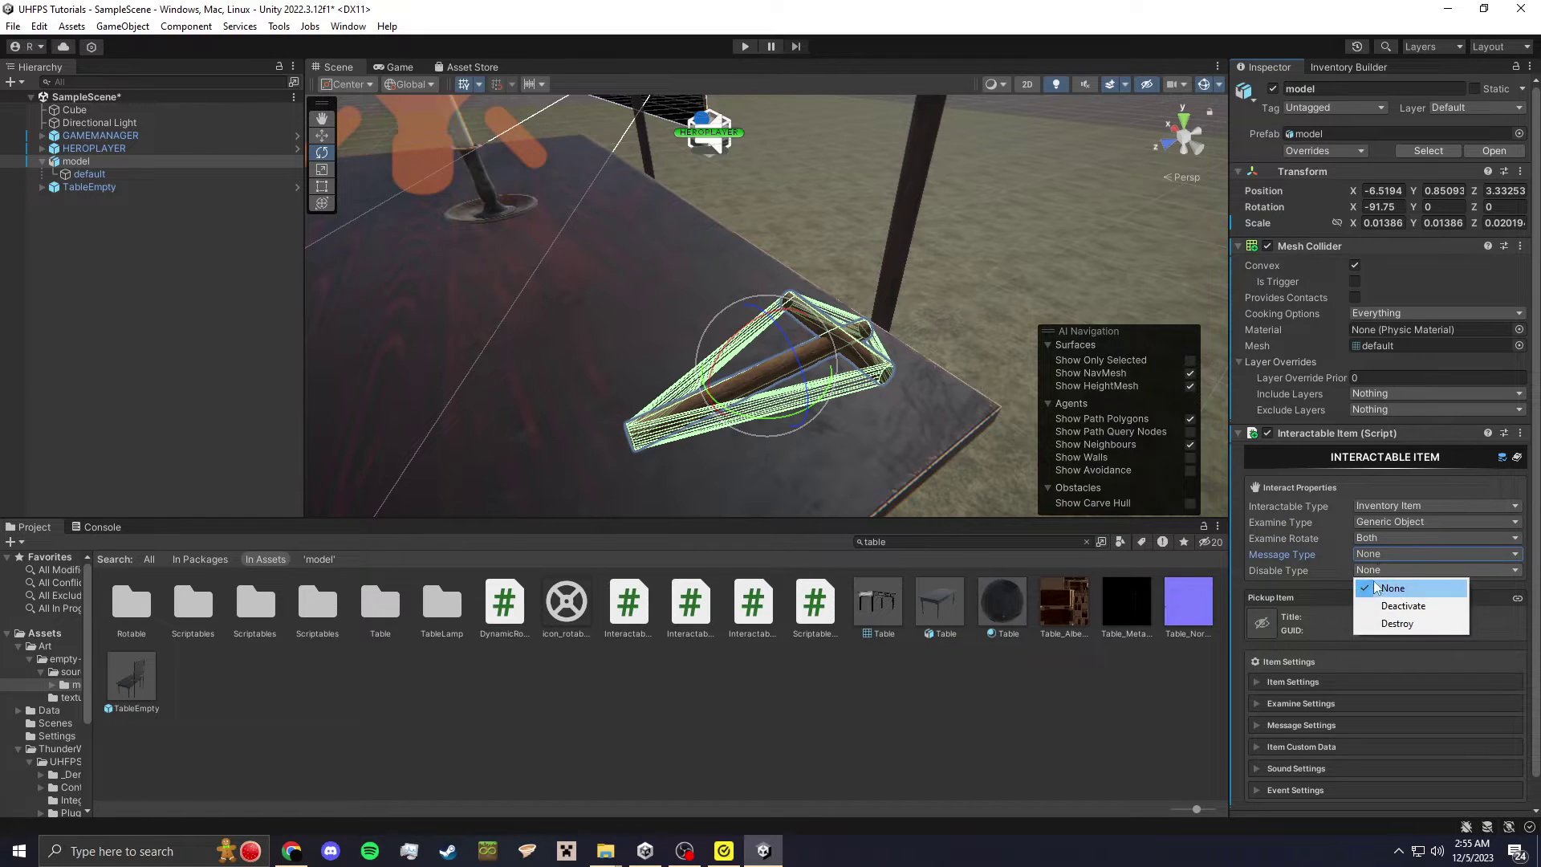
pyautogui.click(1287, 560)
pyautogui.click(1361, 572)
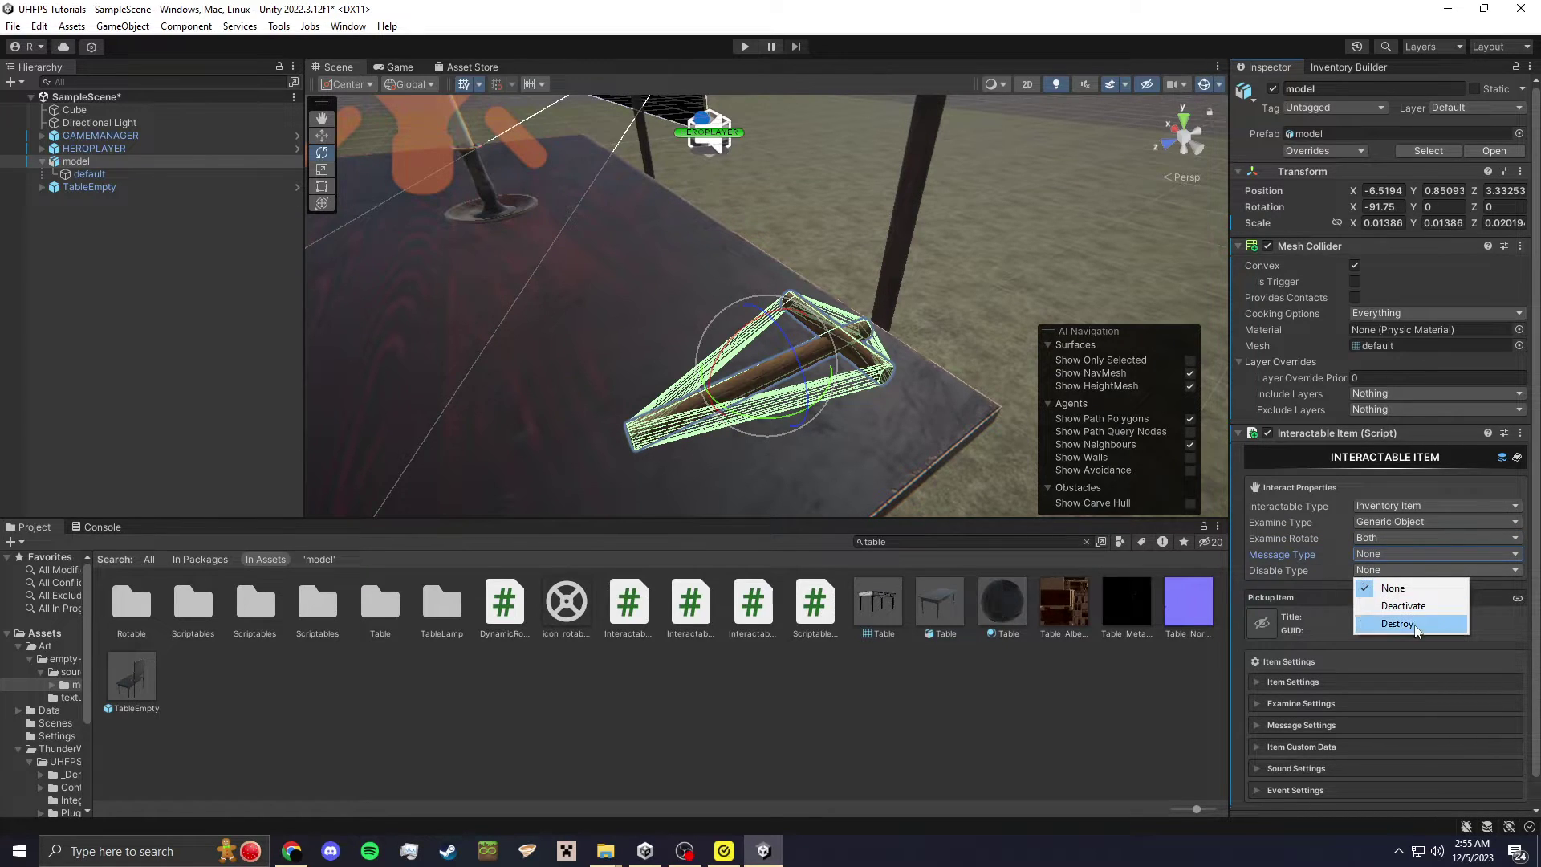
pyautogui.click(1400, 606)
# - Examine the options under Item Settings and Examine Settings of the model's Interactable Item component
pyautogui.scroll(-1, 1357, 598)
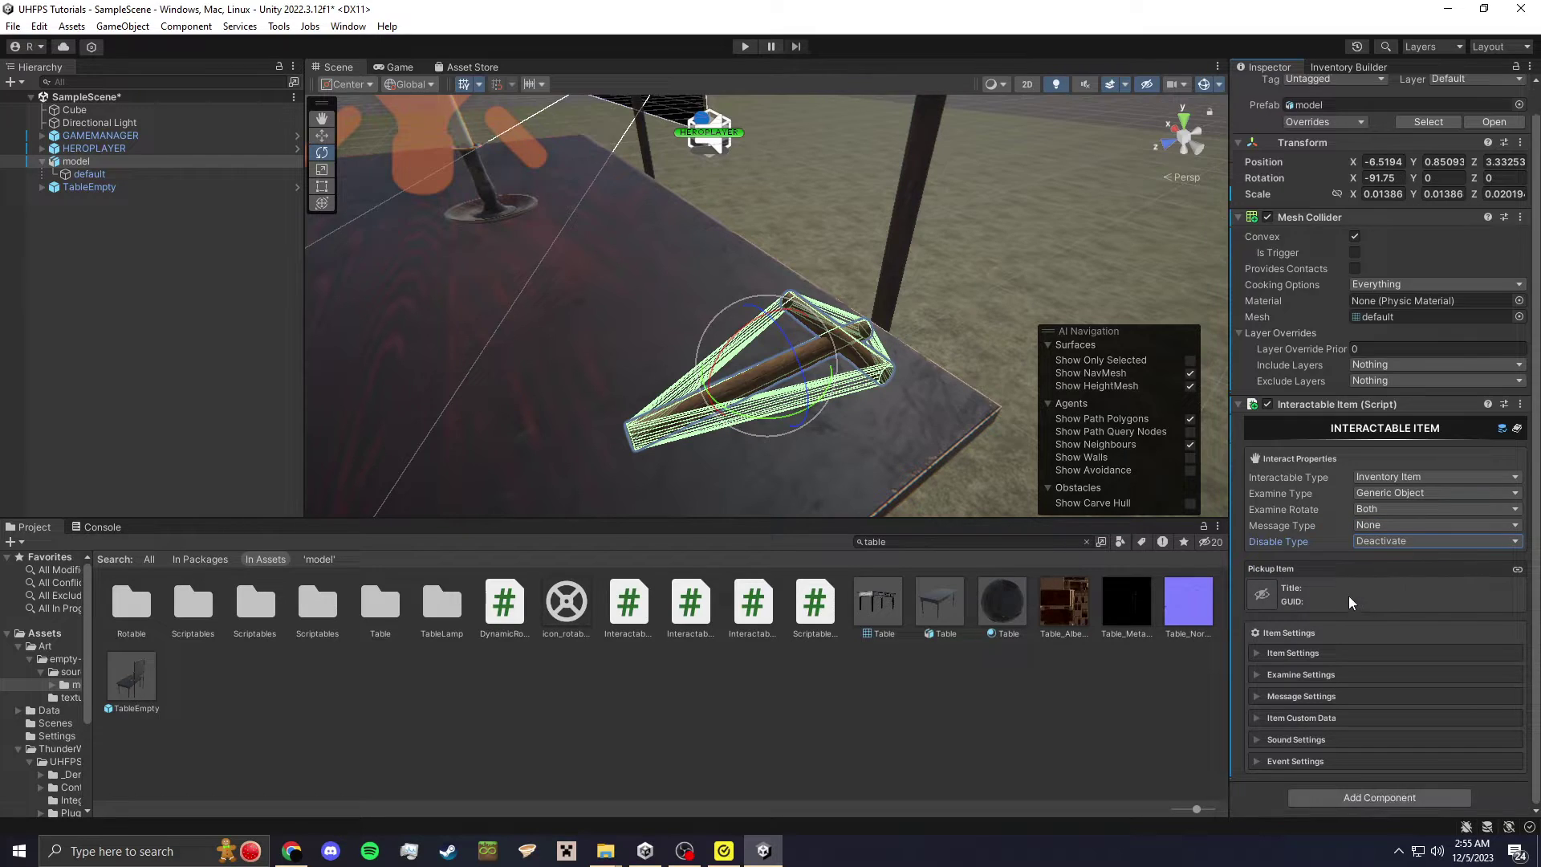
pyautogui.click(1303, 653)
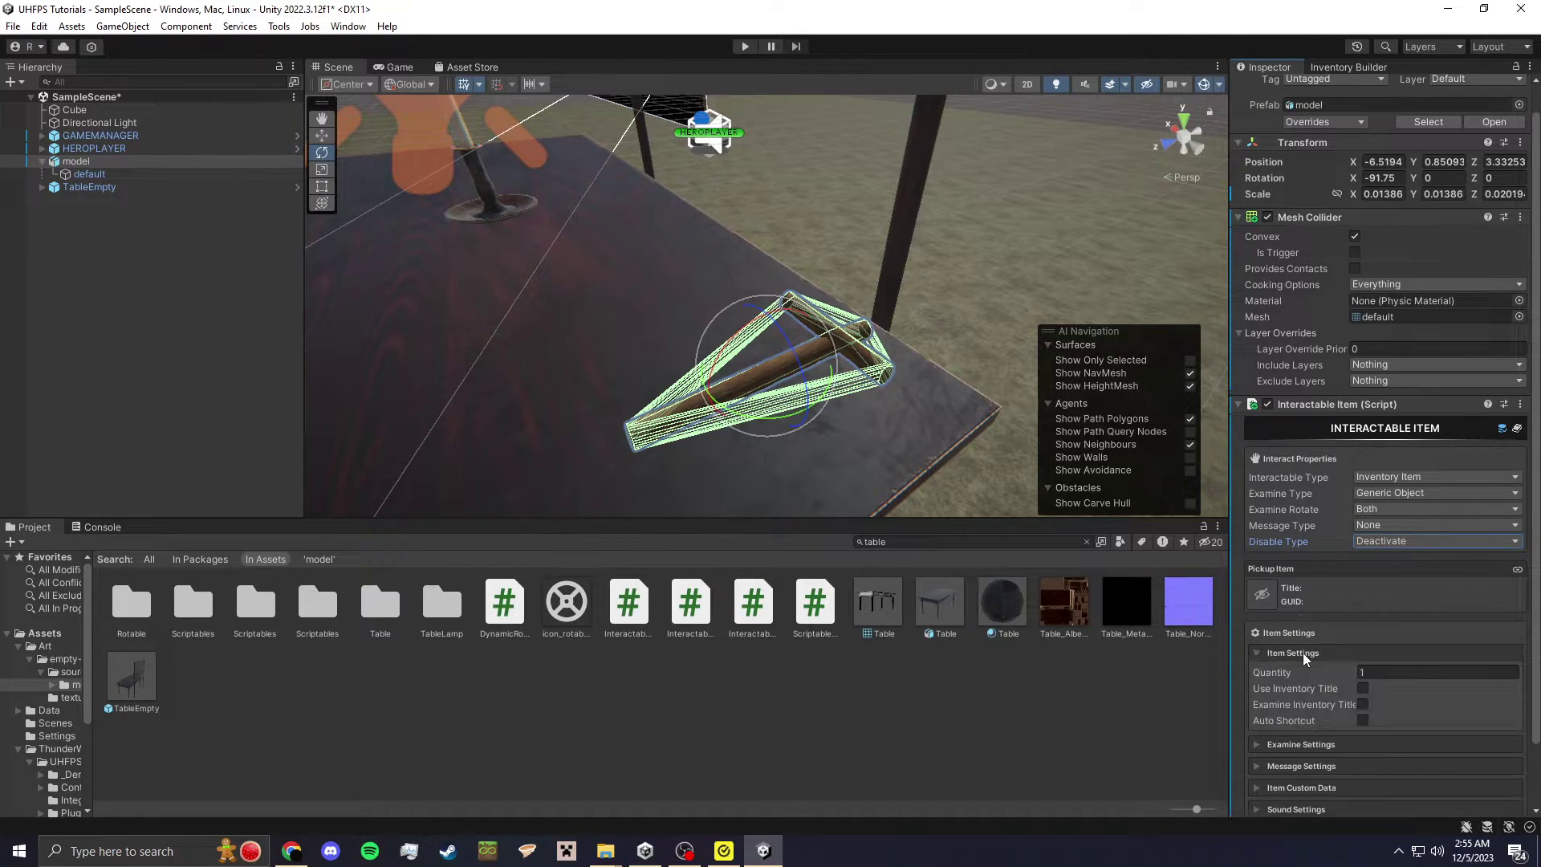
pyautogui.scroll(-1, 1316, 624)
pyautogui.click(1362, 646)
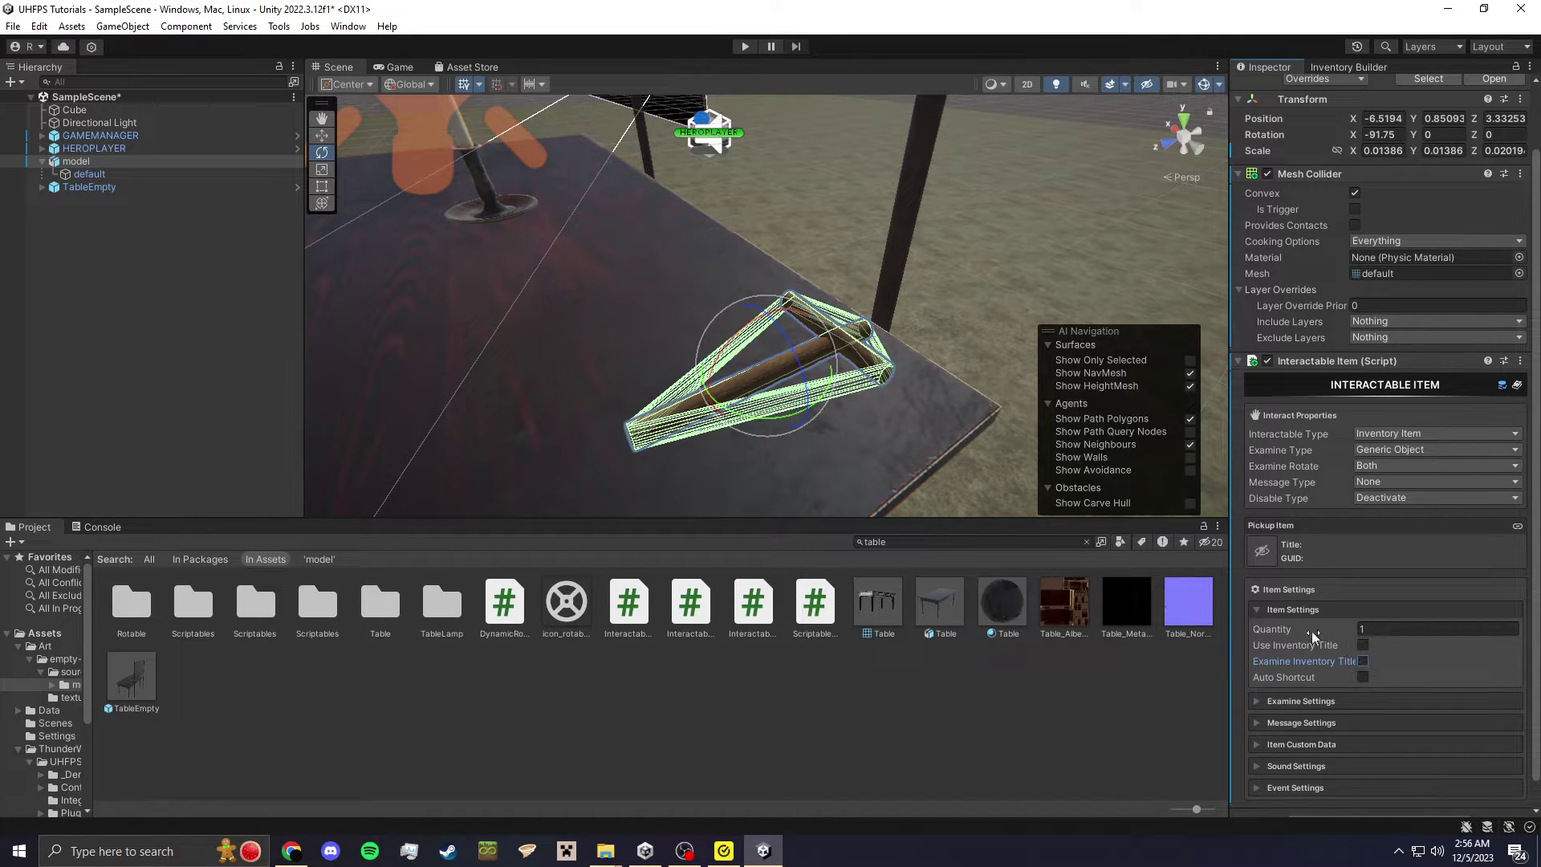
pyautogui.click(1282, 606)
pyautogui.click(1303, 672)
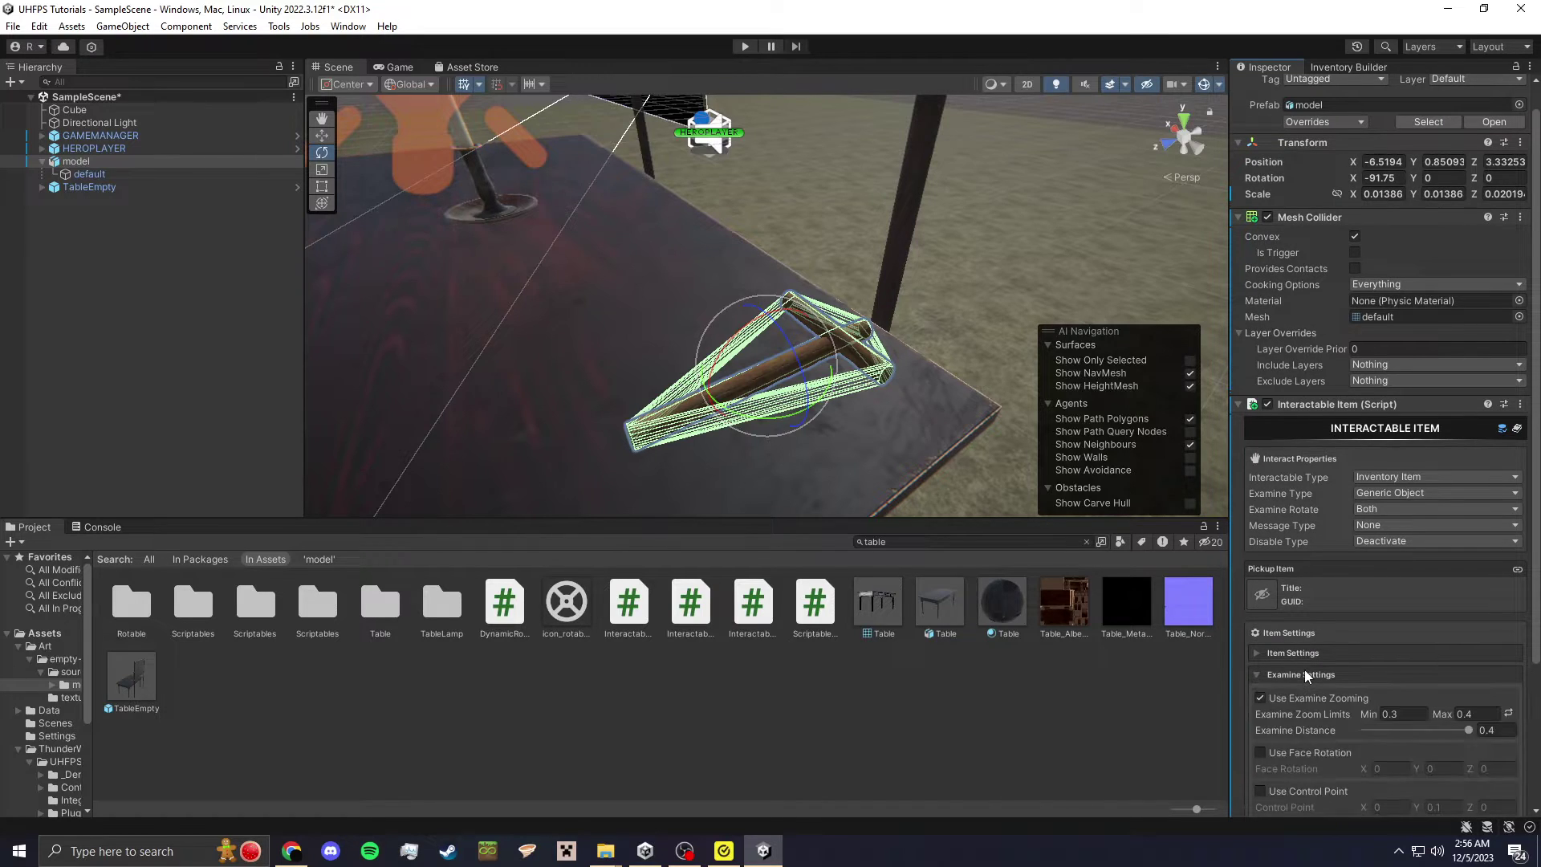
pyautogui.scroll(-2, 1302, 661)
pyautogui.click(1300, 594)
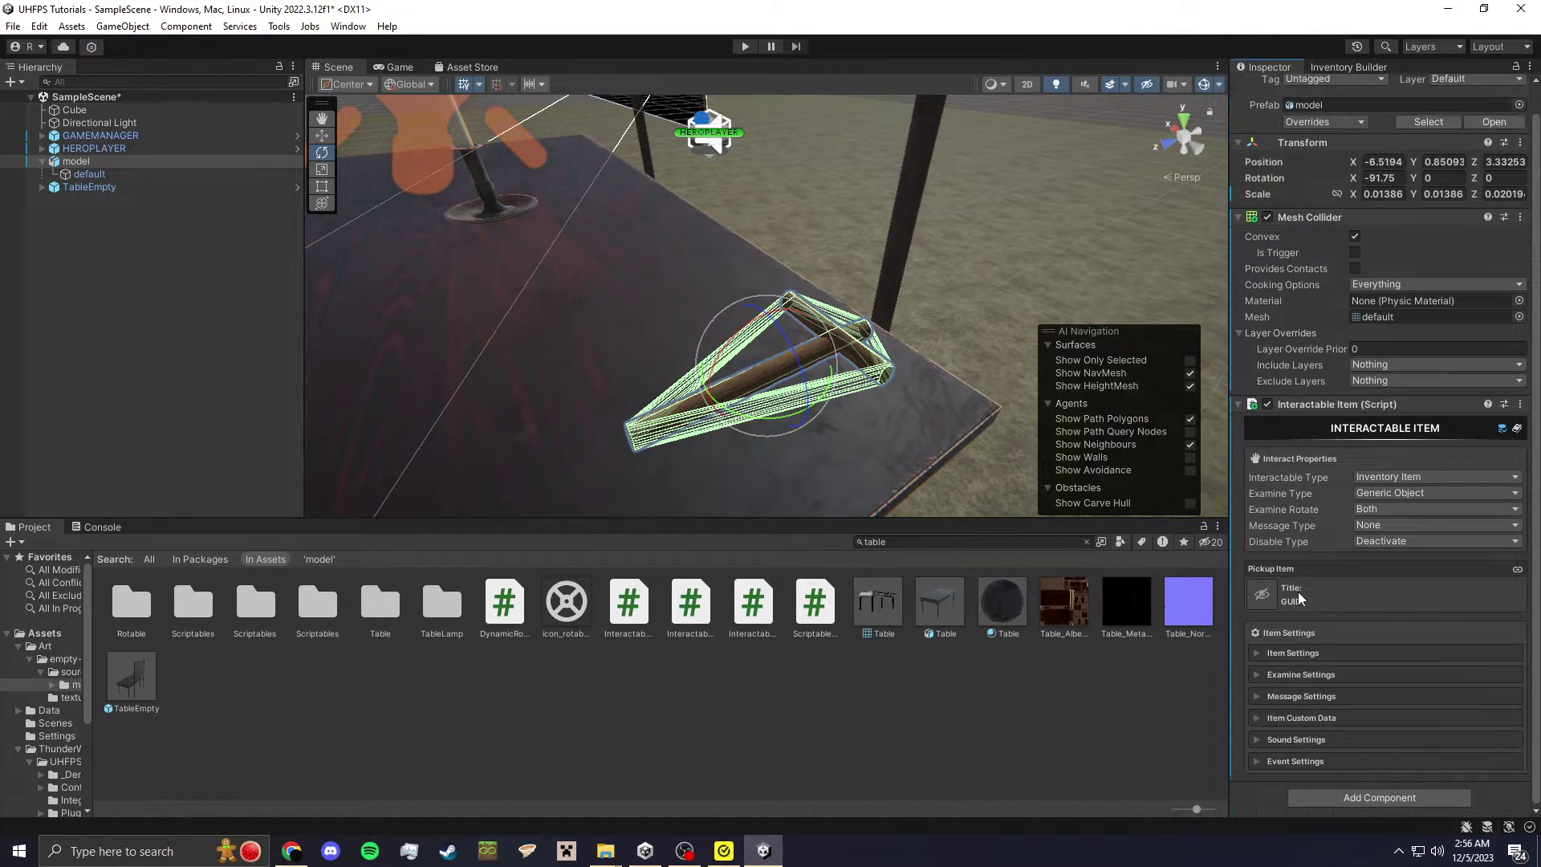
# - In the Message Settings, set the Interact Title to item.title.crucifix and leave the Examine Title empty
pyautogui.click(1287, 694)
pyautogui.scroll(-1, 1287, 692)
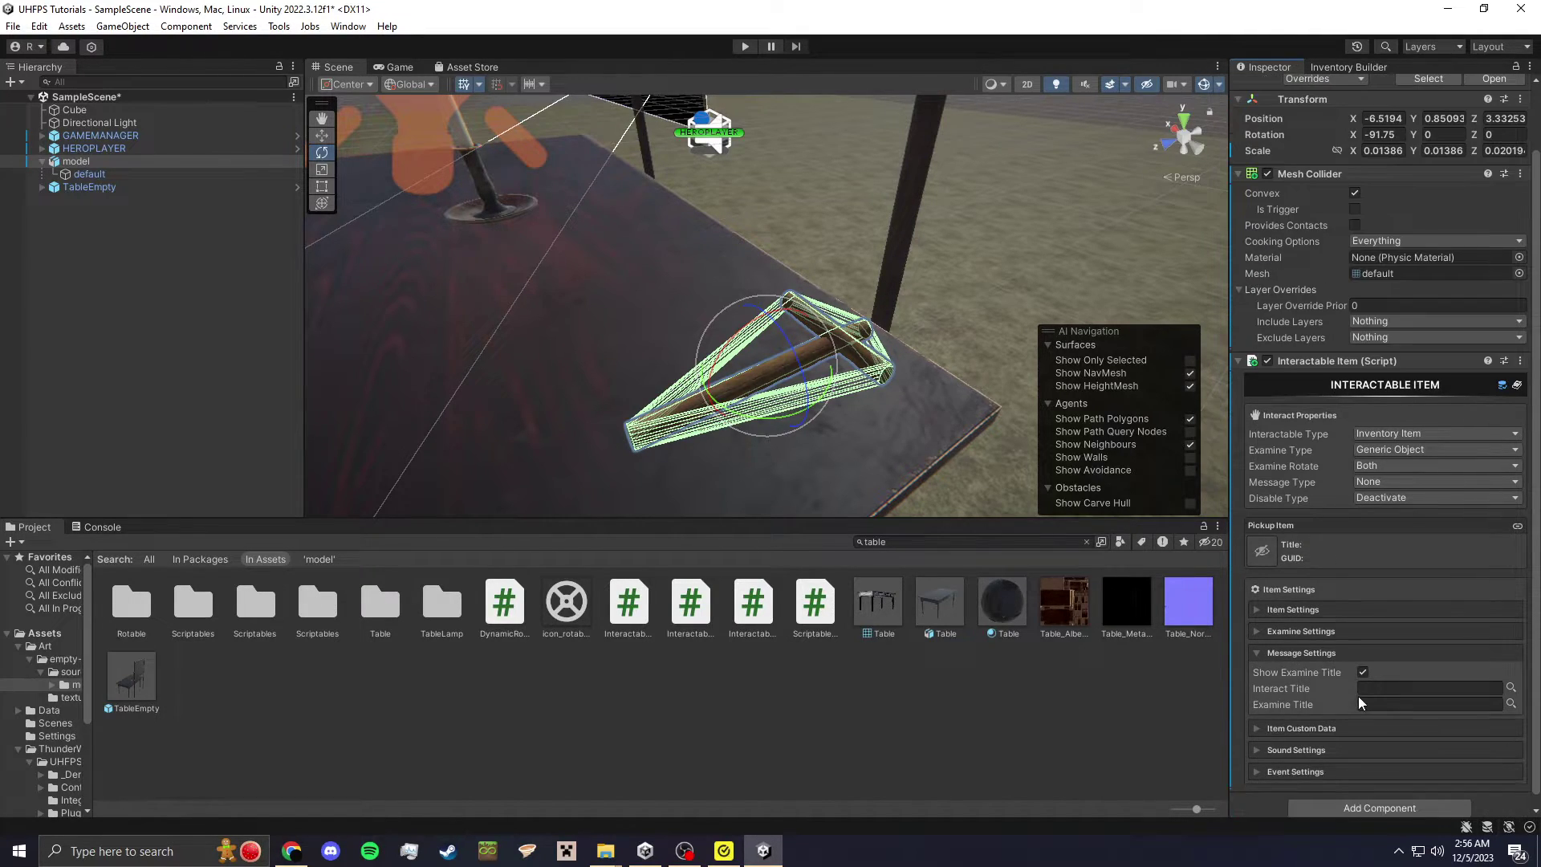
pyautogui.click(1509, 689)
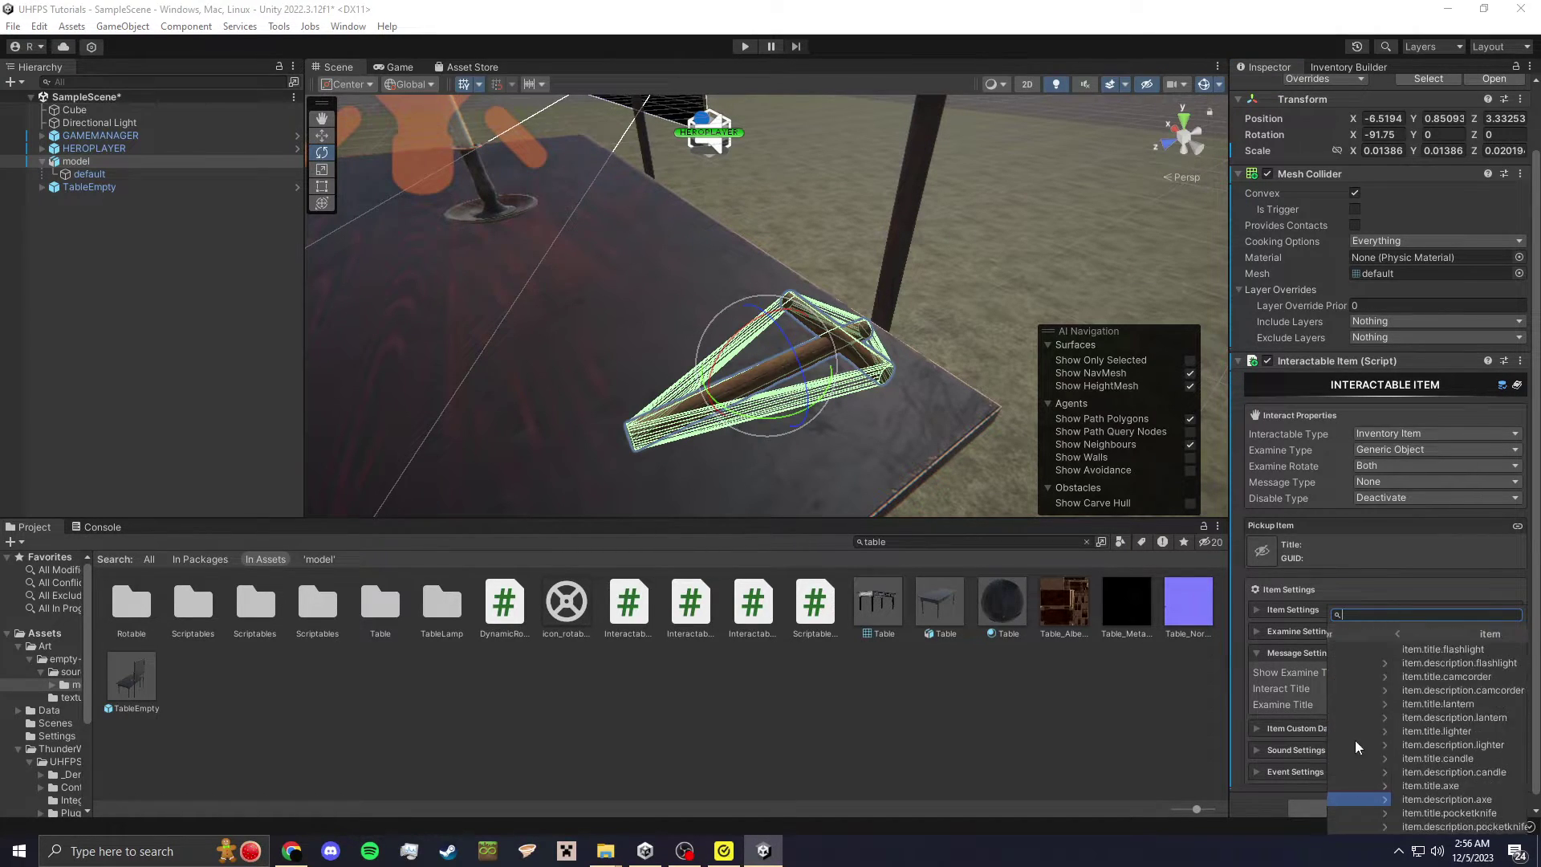
pyautogui.scroll(-10, 1408, 811)
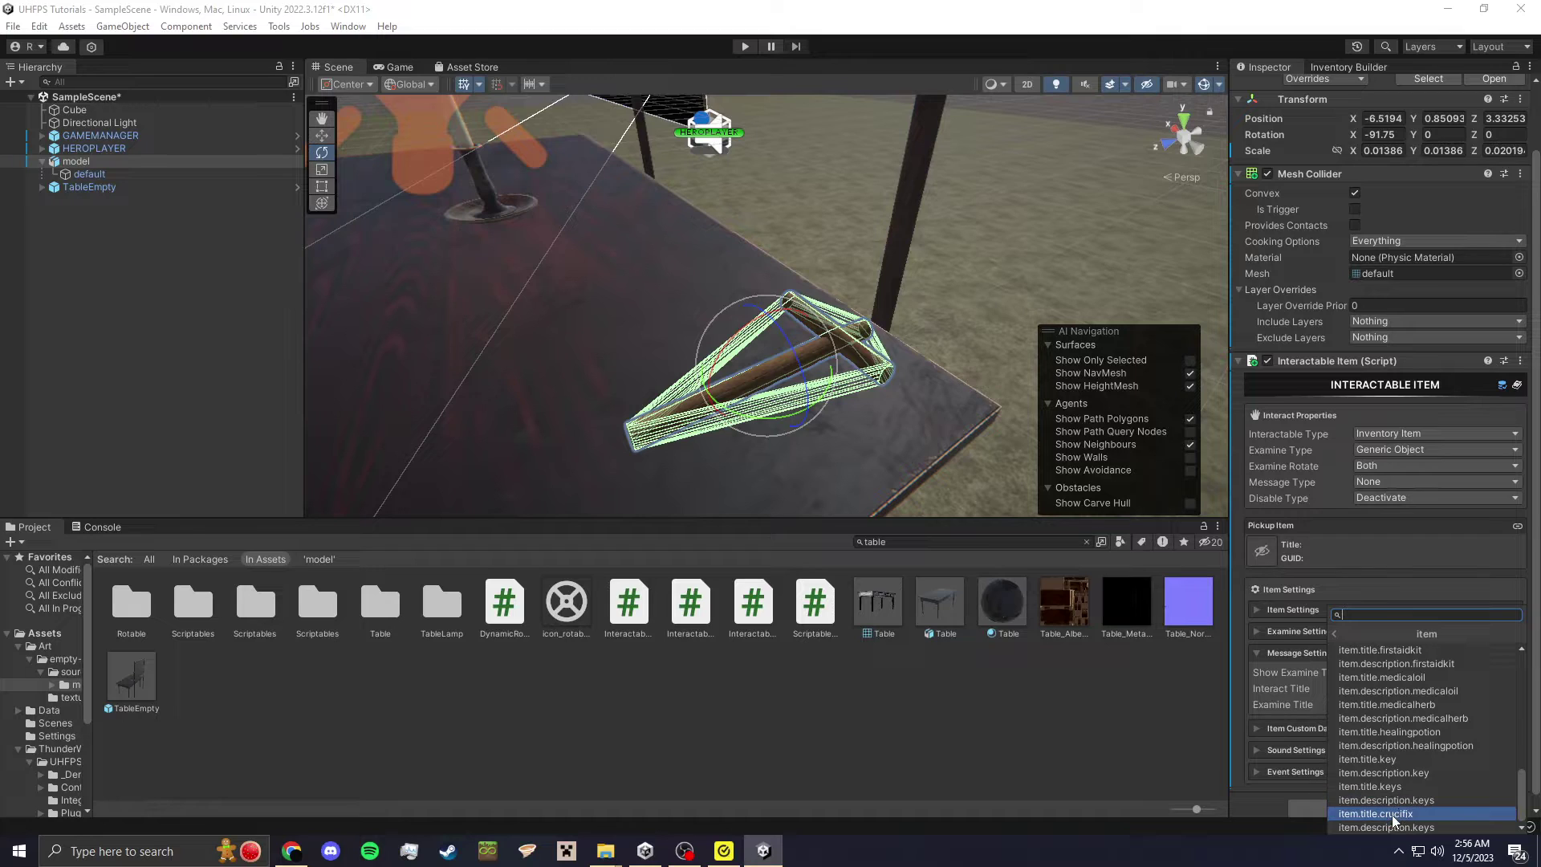
pyautogui.click(1394, 815)
pyautogui.click(1406, 703)
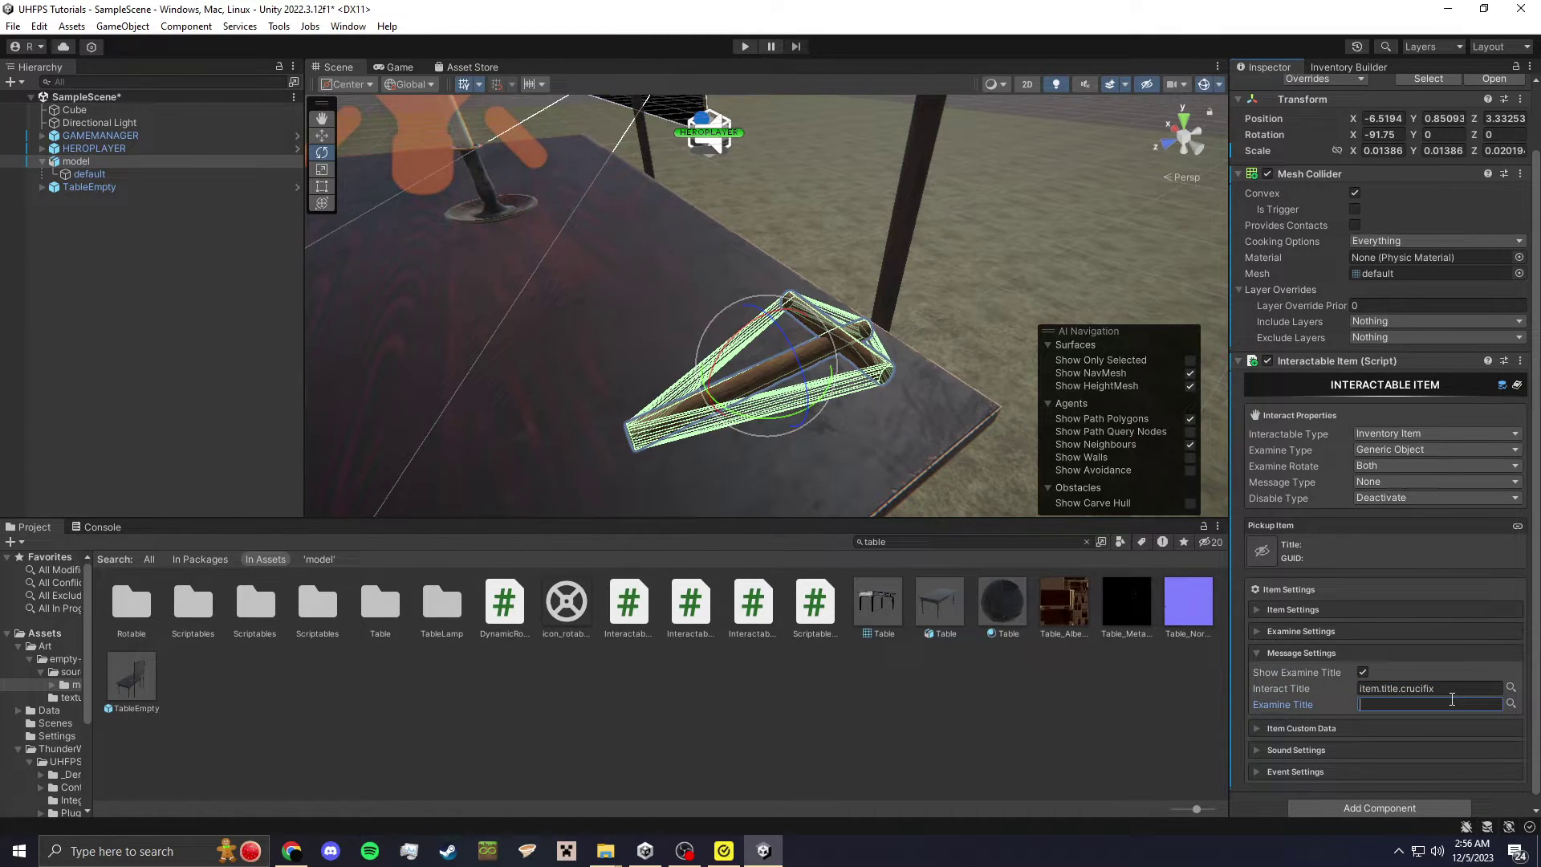
pyautogui.click(1511, 704)
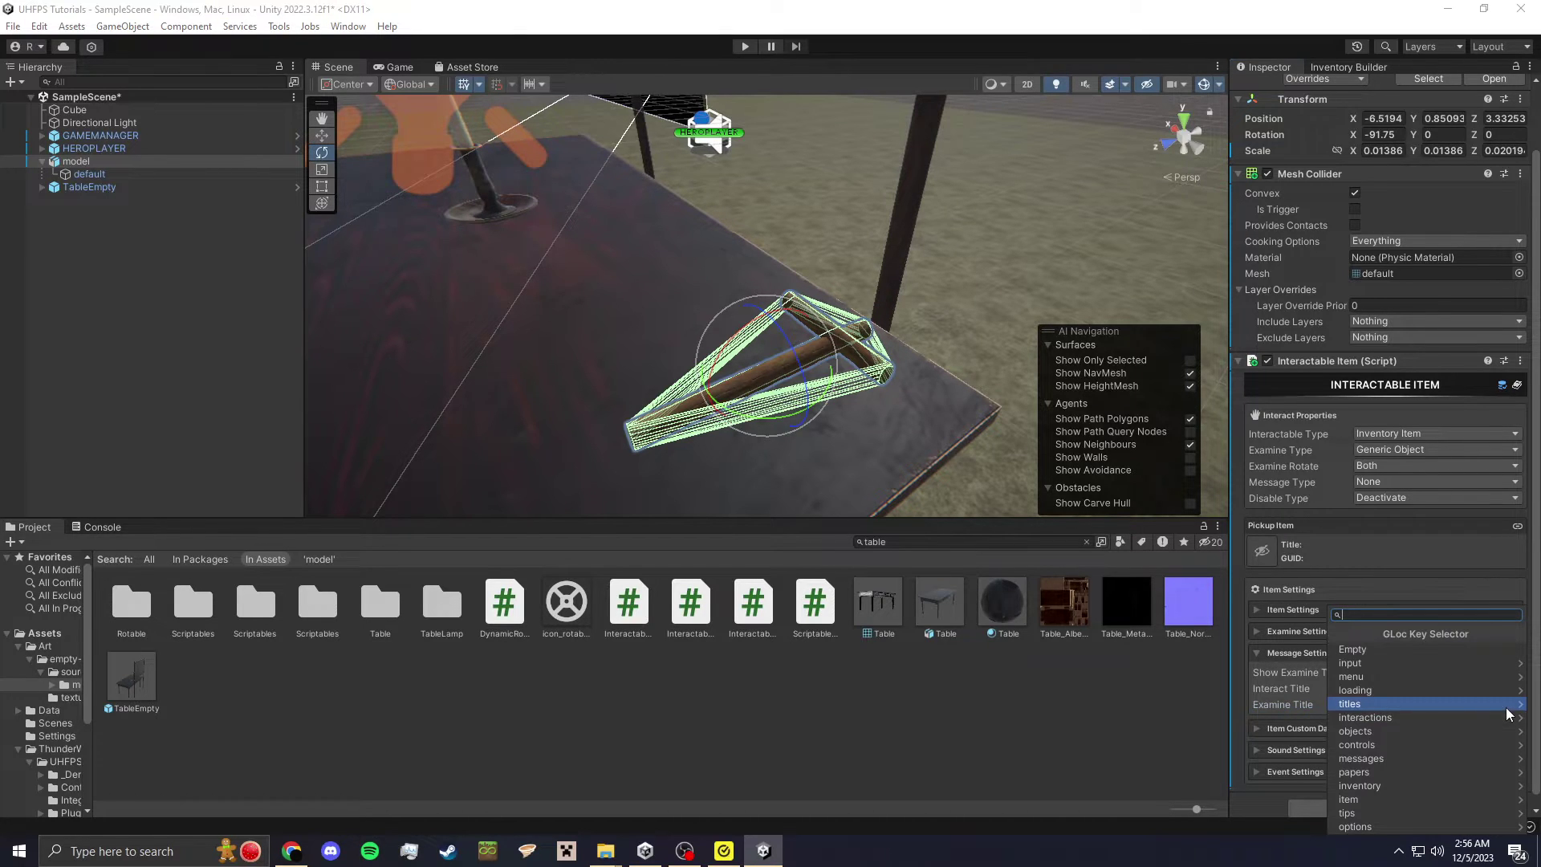
pyautogui.click(1401, 652)
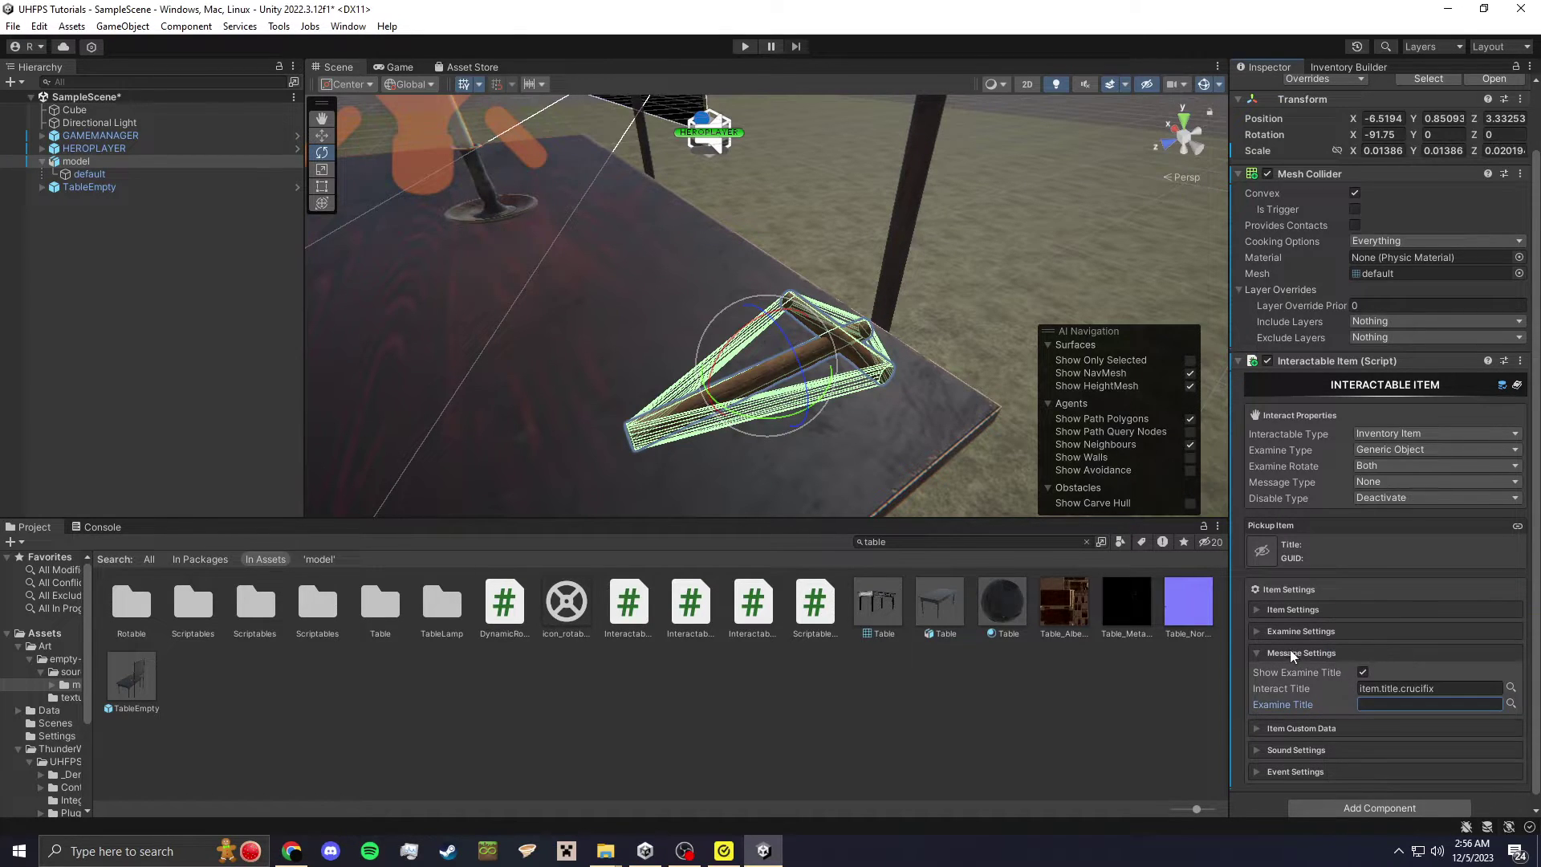
# - Examine the Item Custom Data, Sound Settings and Event Settings of the Interactable Item, including the On Take Event list
pyautogui.scroll(-1, 1408, 724)
pyautogui.click(1318, 718)
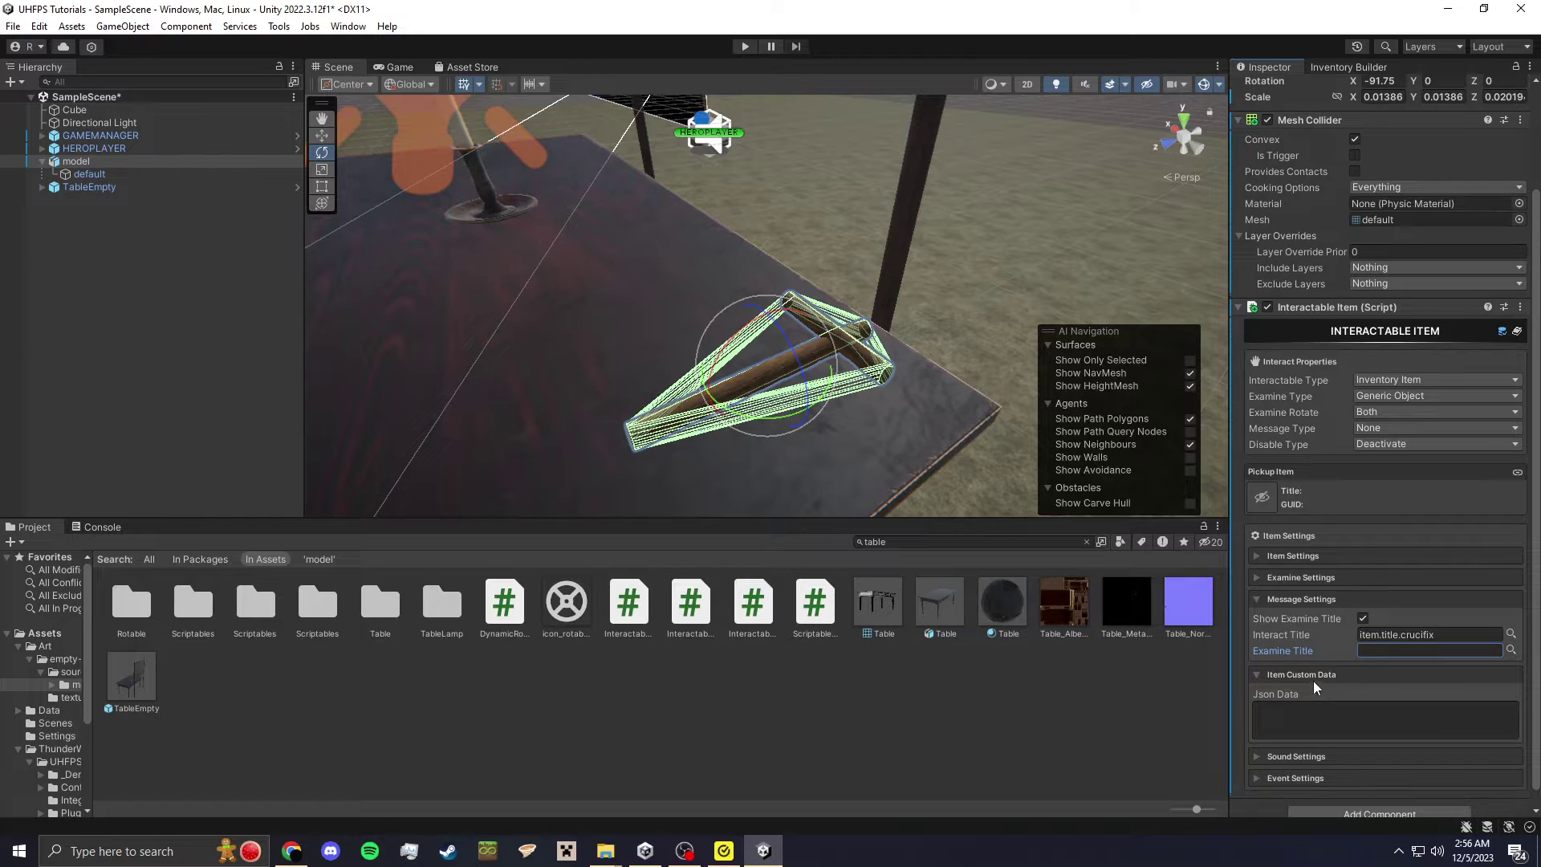
pyautogui.click(1307, 723)
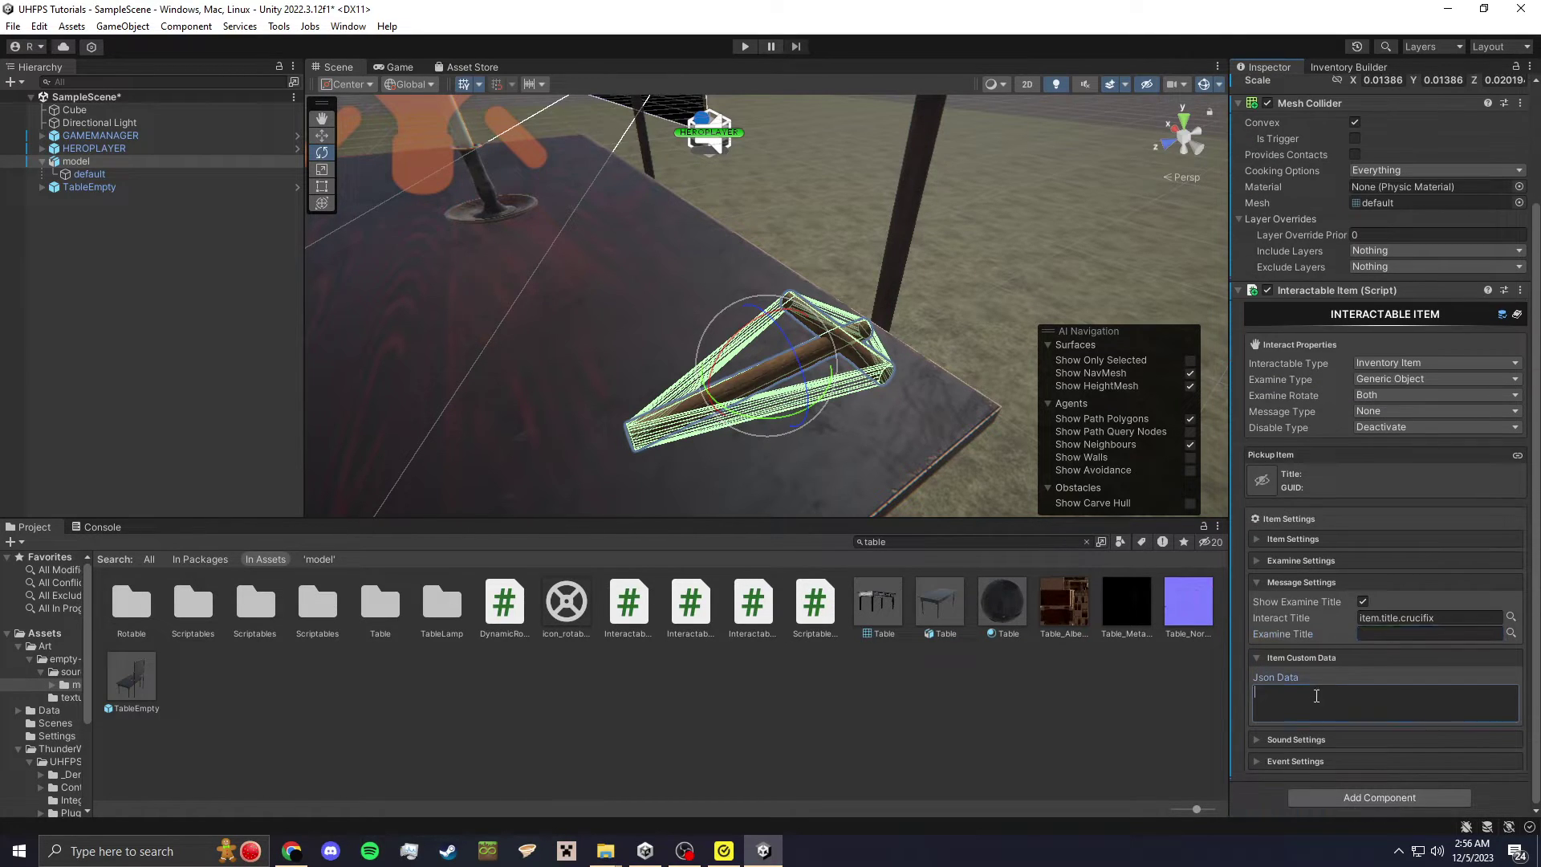
pyautogui.click(1307, 737)
pyautogui.scroll(-3, 1356, 682)
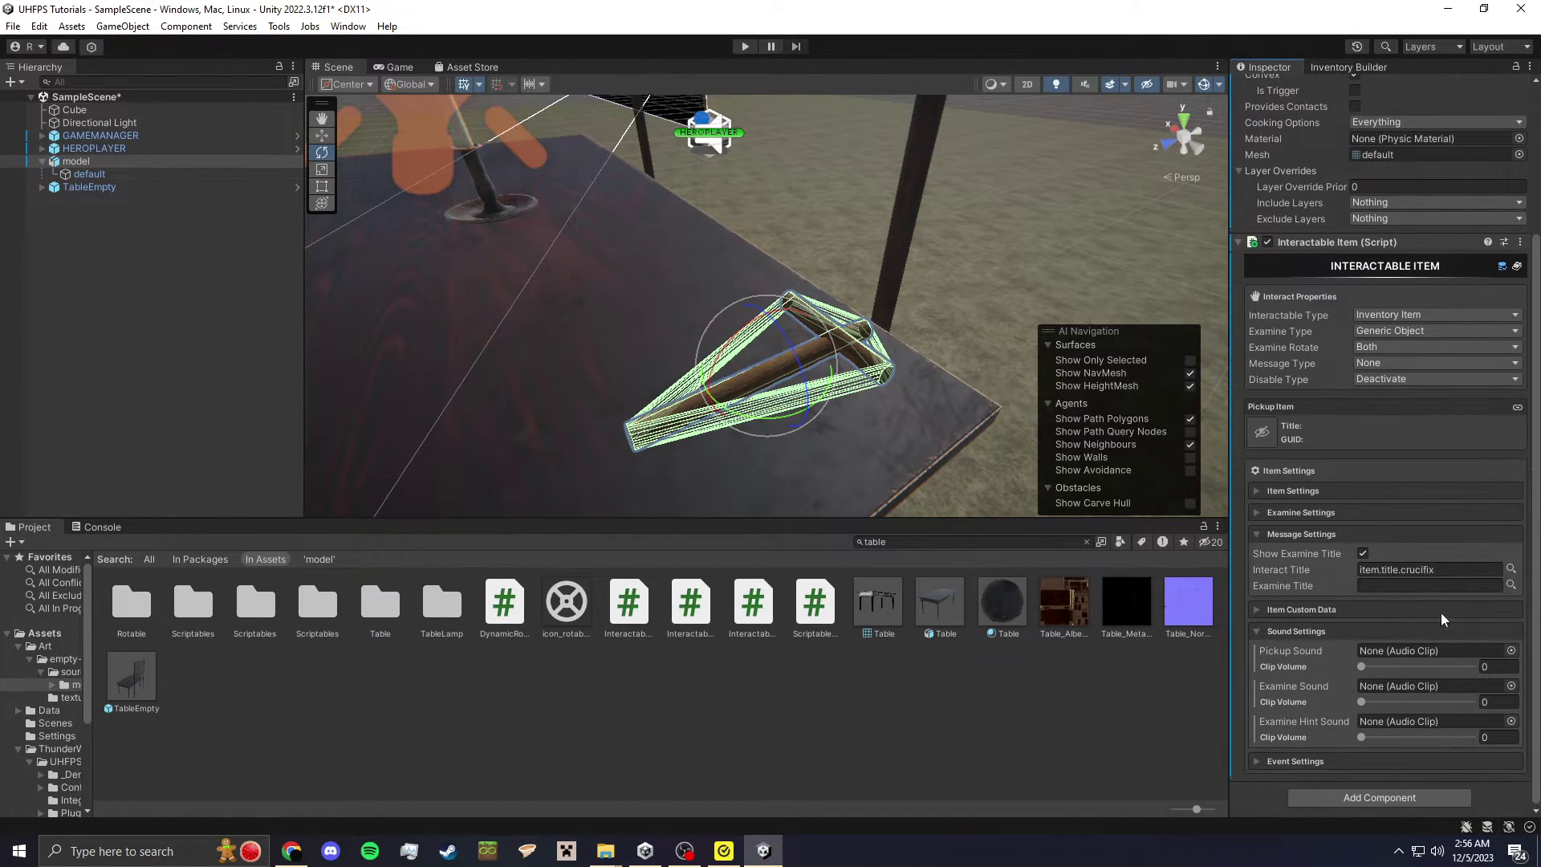
pyautogui.click(1294, 632)
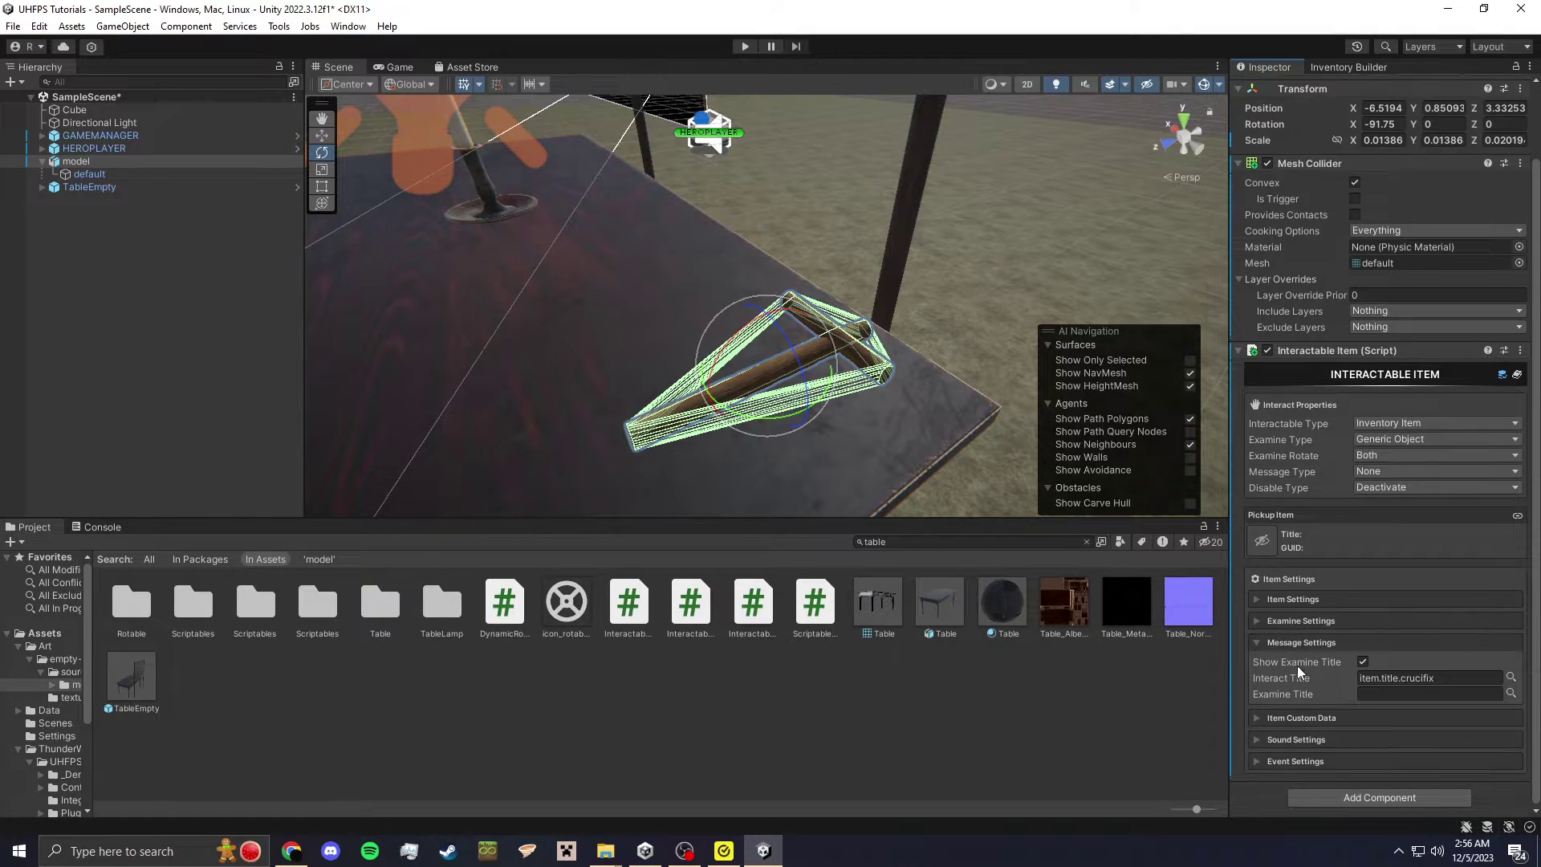
pyautogui.click(1290, 758)
pyautogui.scroll(-4, 1315, 644)
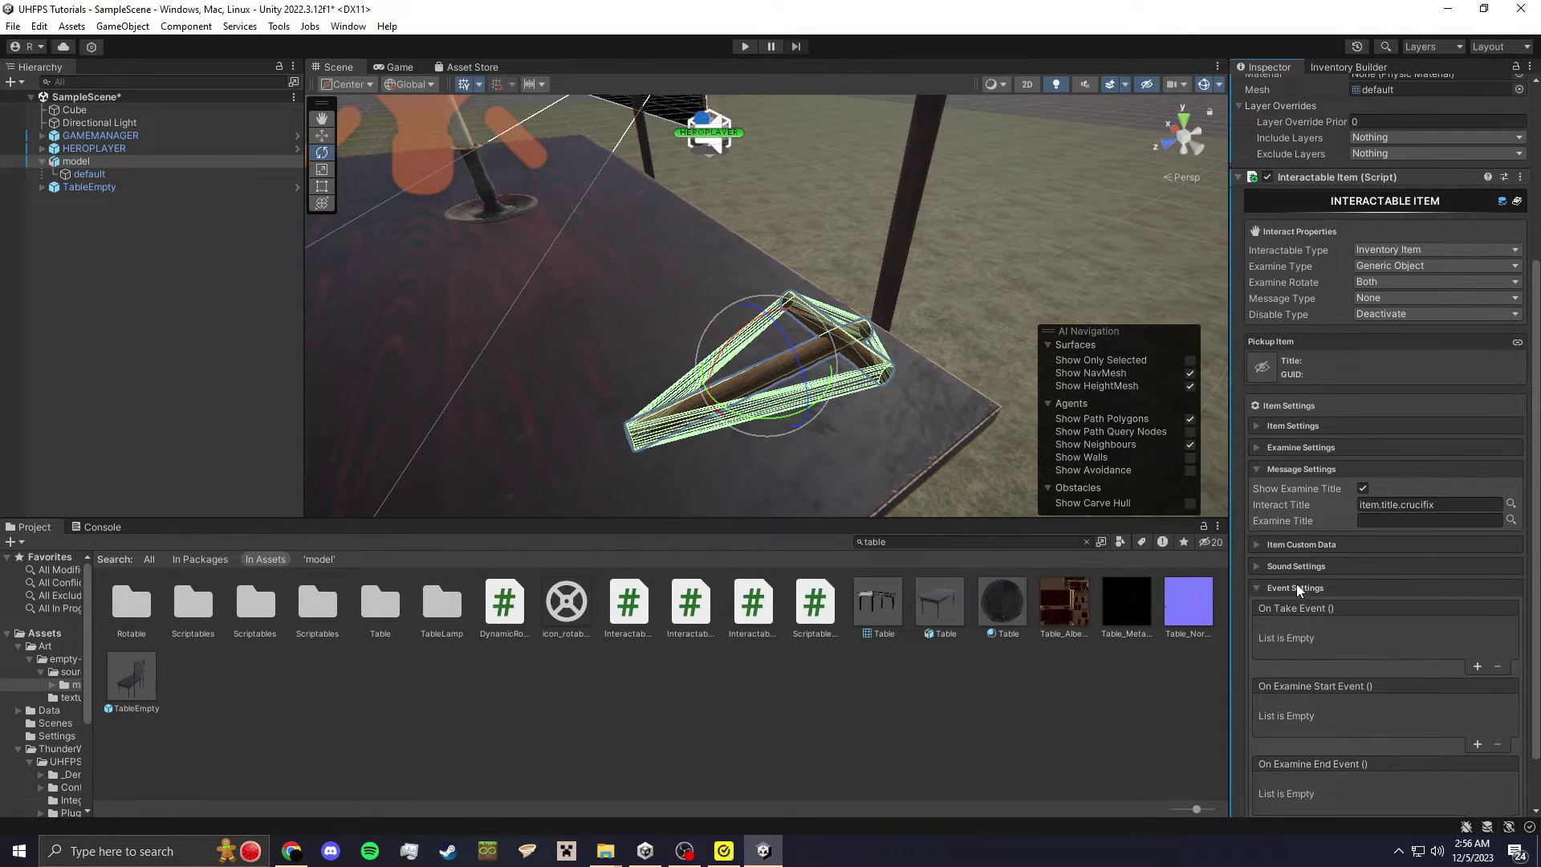
pyautogui.scroll(-2, 1331, 597)
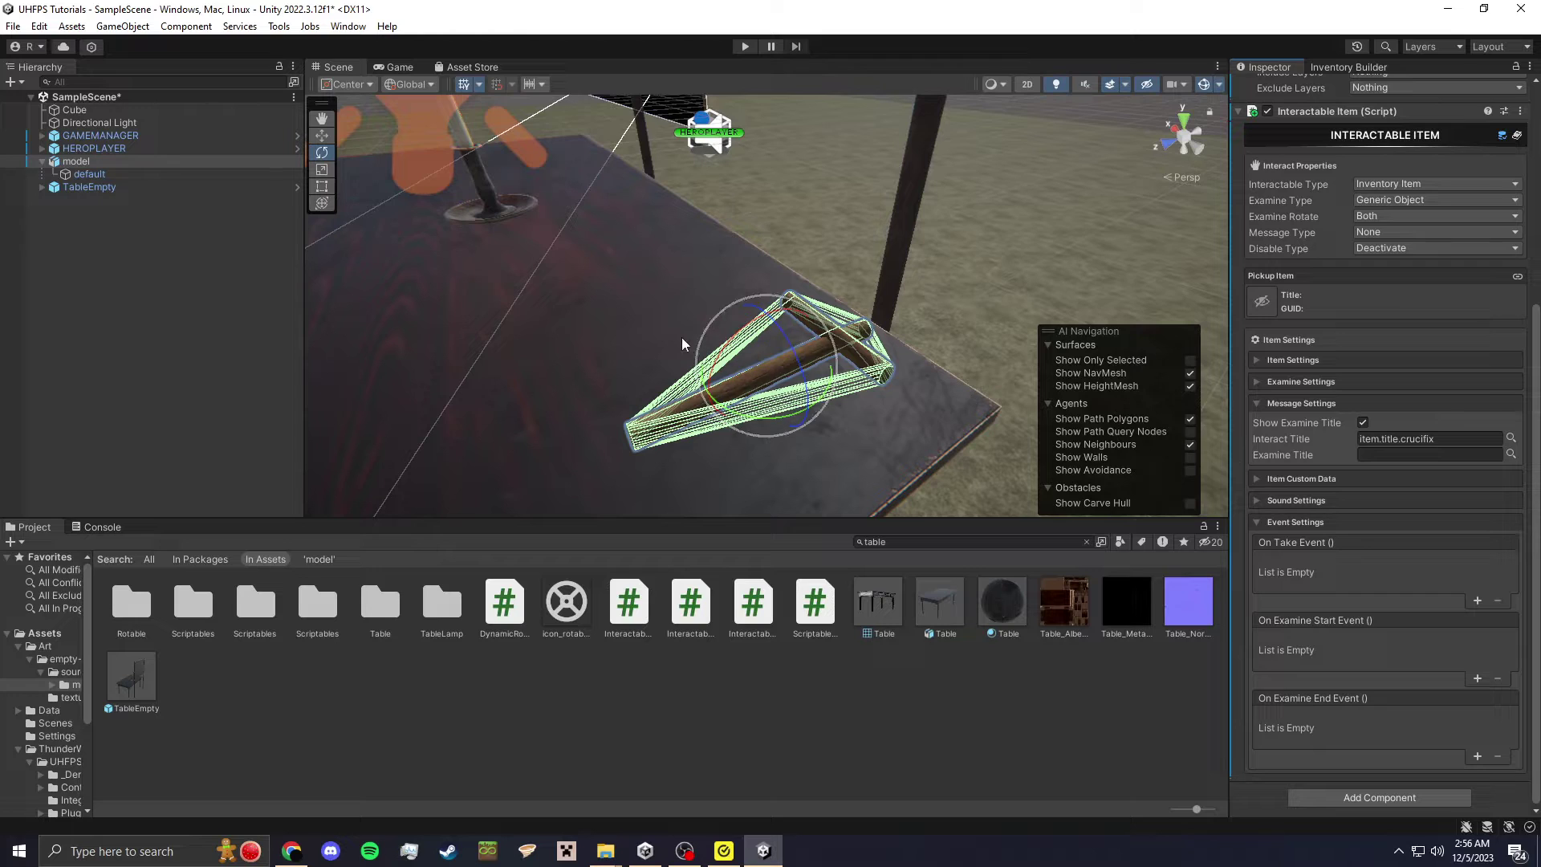
pyautogui.scroll(-5, 776, 306)
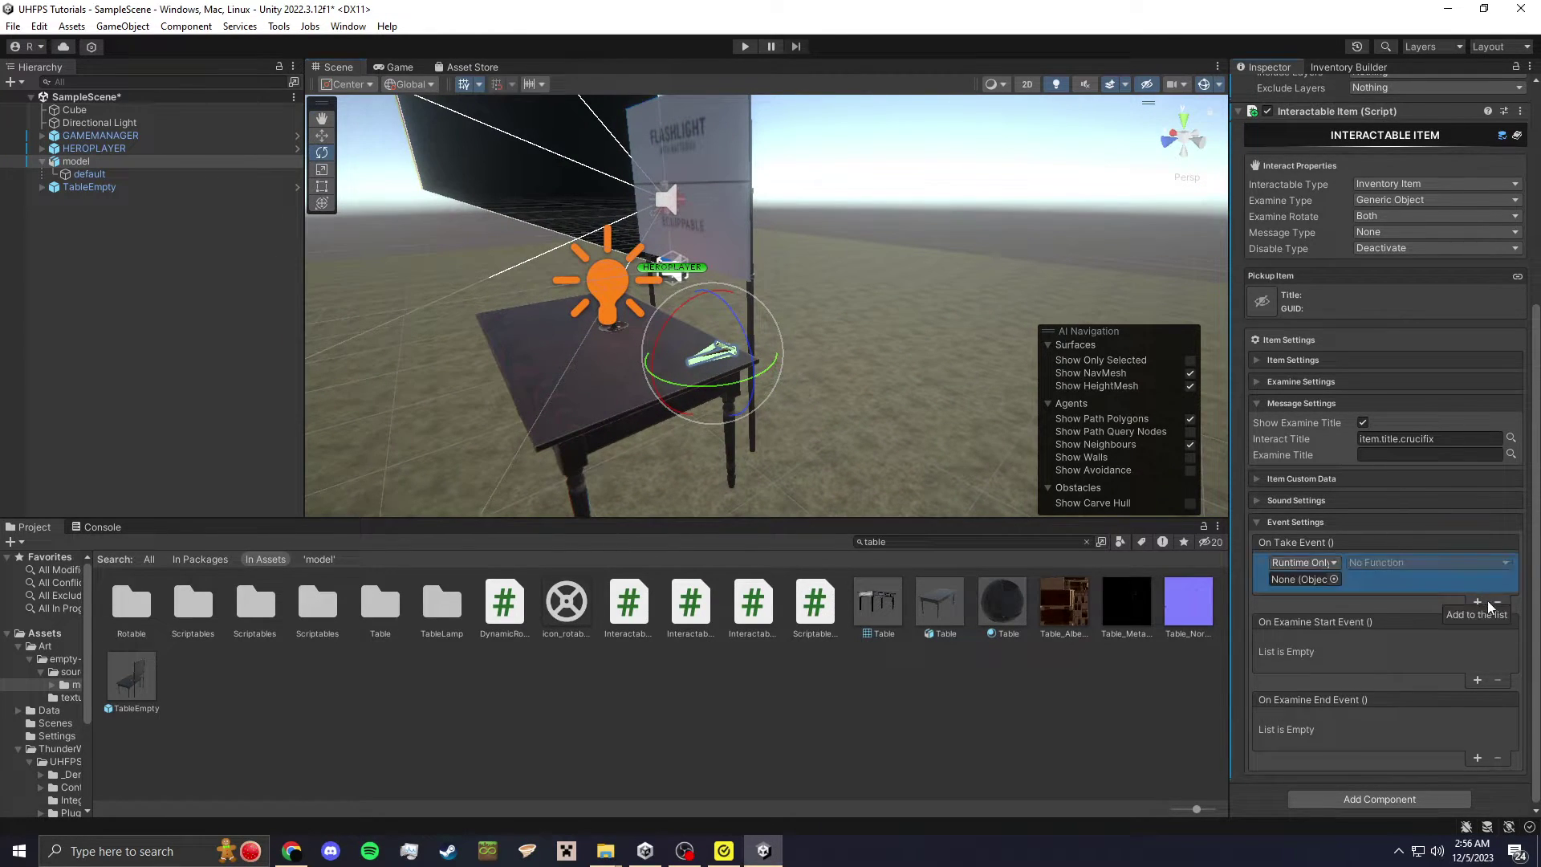
pyautogui.click(1281, 522)
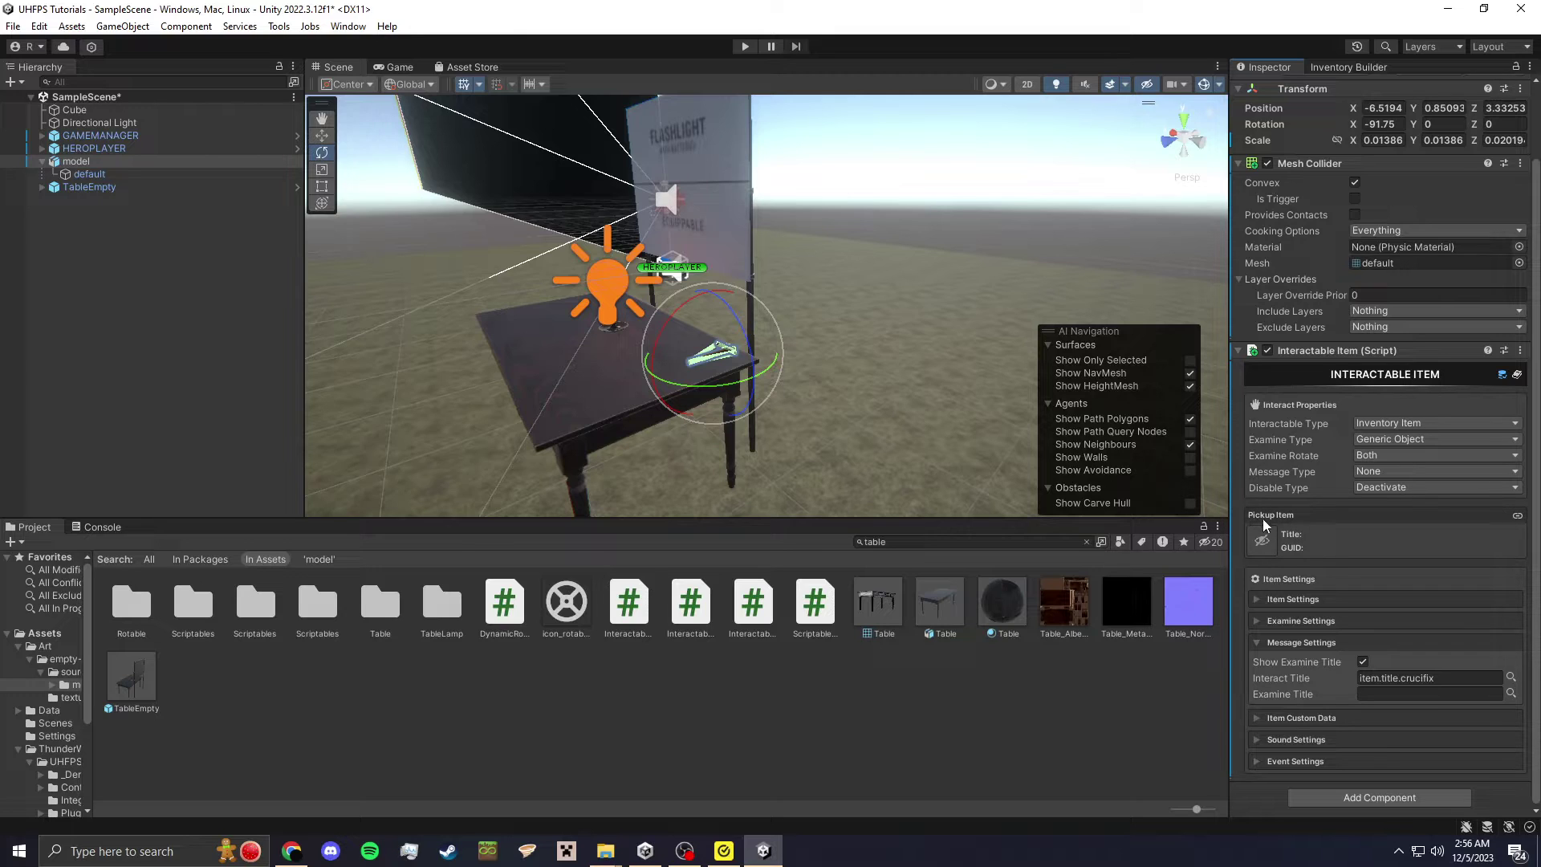
# - Assign Crucifix as the Pickup Item and set the model's layer to Interact
pyautogui.click(1517, 517)
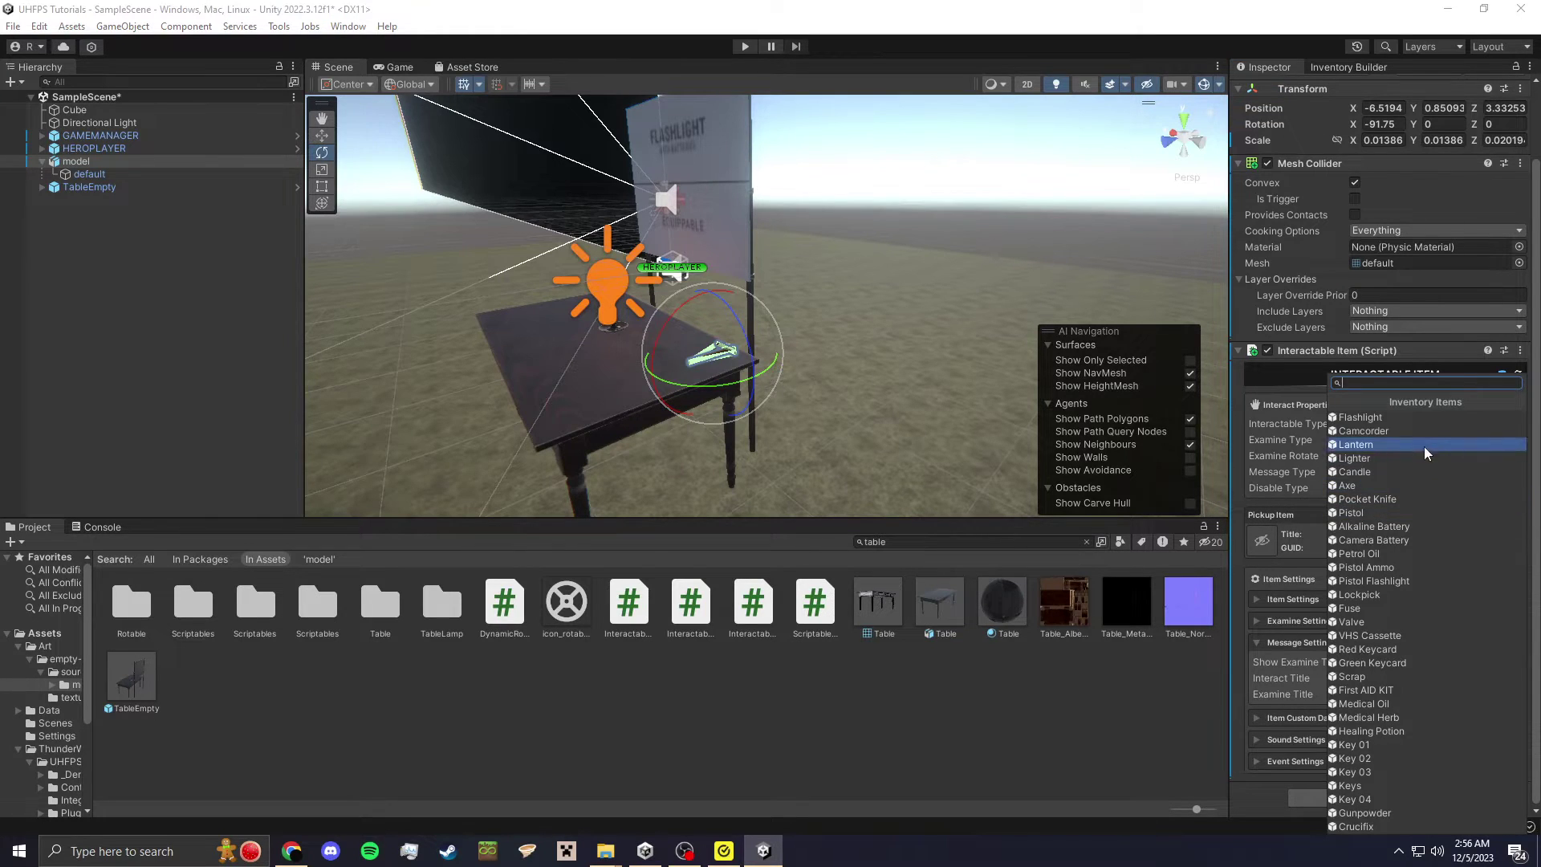
pyautogui.click(1362, 827)
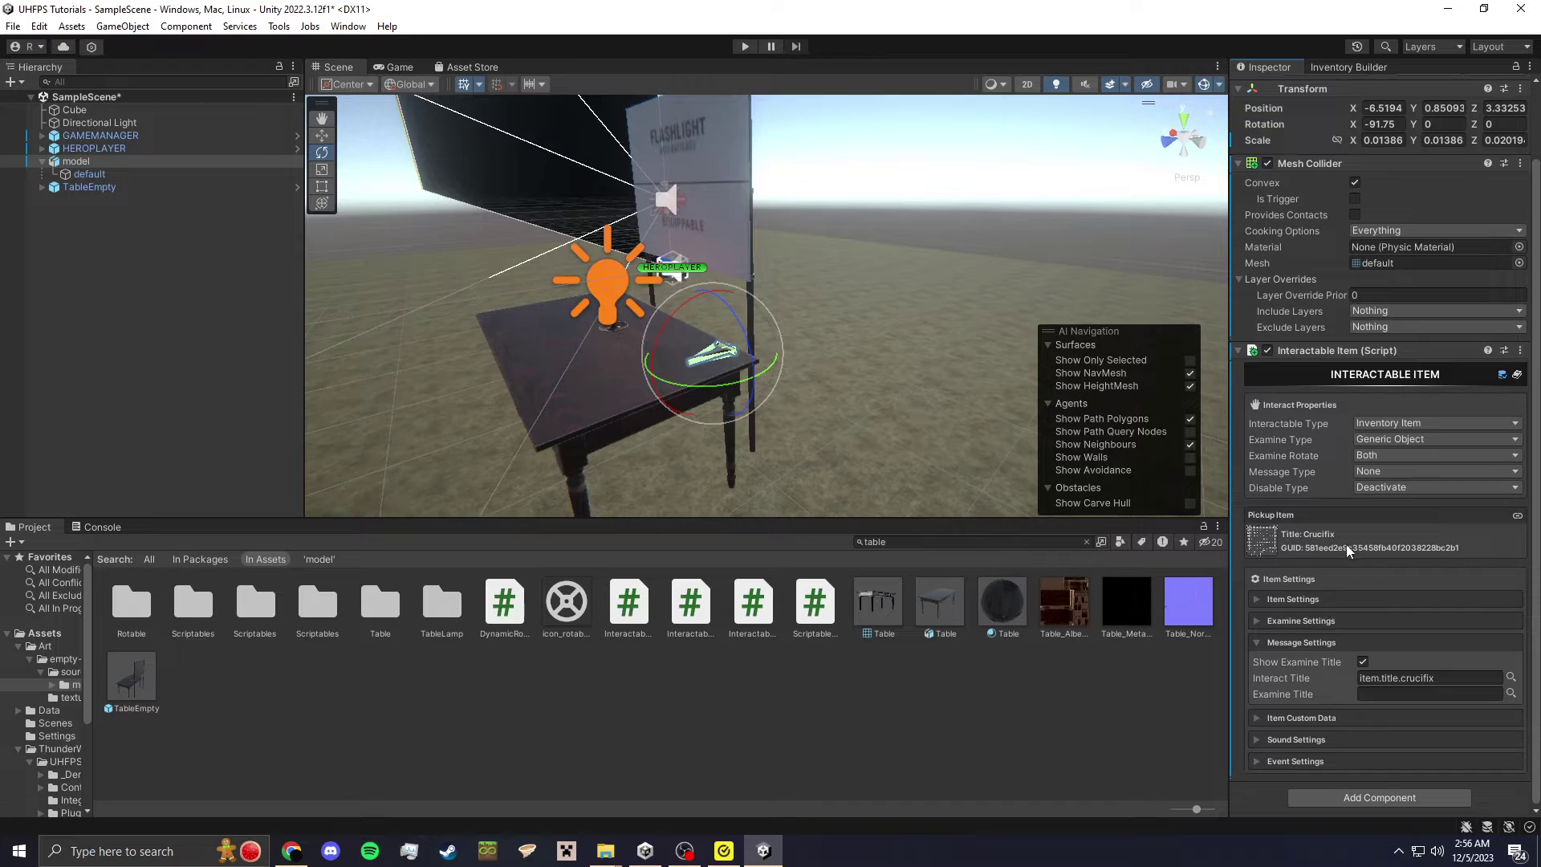
pyautogui.scroll(2, 1380, 241)
pyautogui.click(1477, 108)
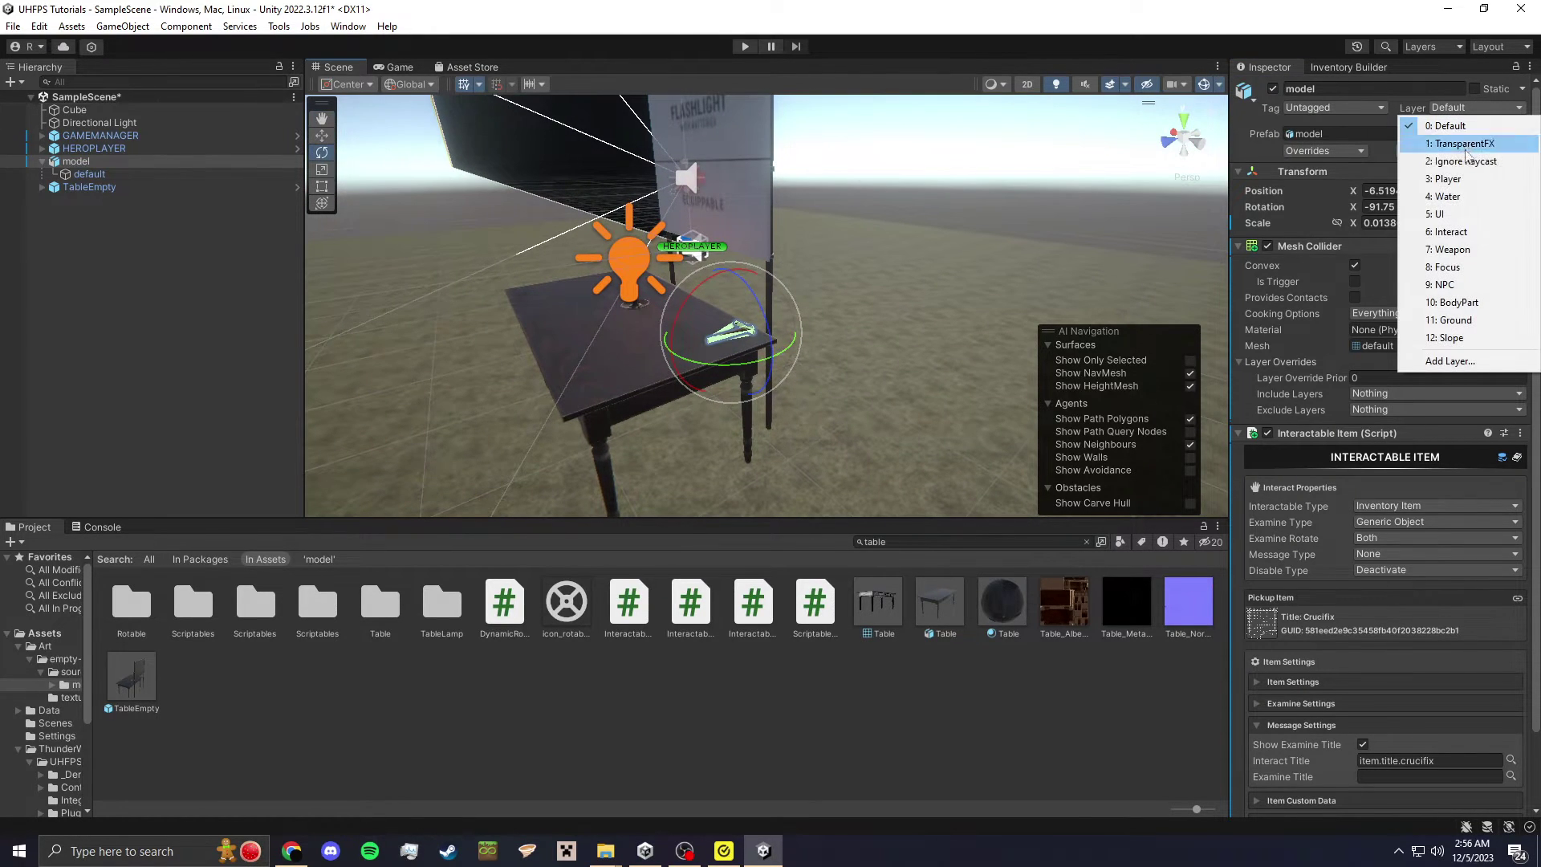
pyautogui.click(1452, 250)
pyautogui.click(666, 451)
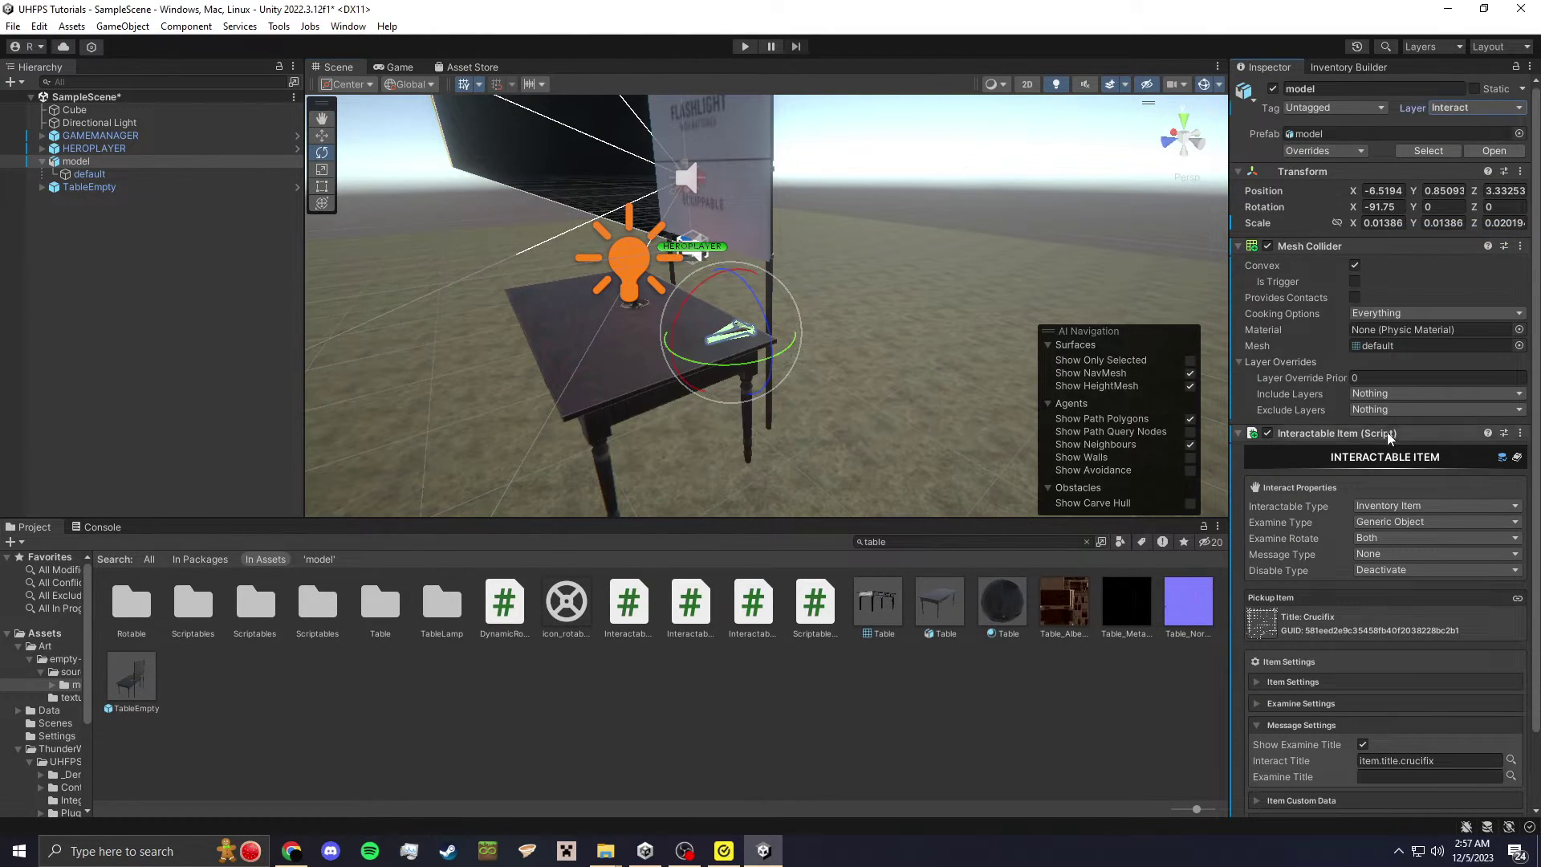
# - Add a Rigidbody component to the model and save the scene
pyautogui.scroll(-2, 1391, 757)
pyautogui.click(1379, 797)
pyautogui.write('rig')
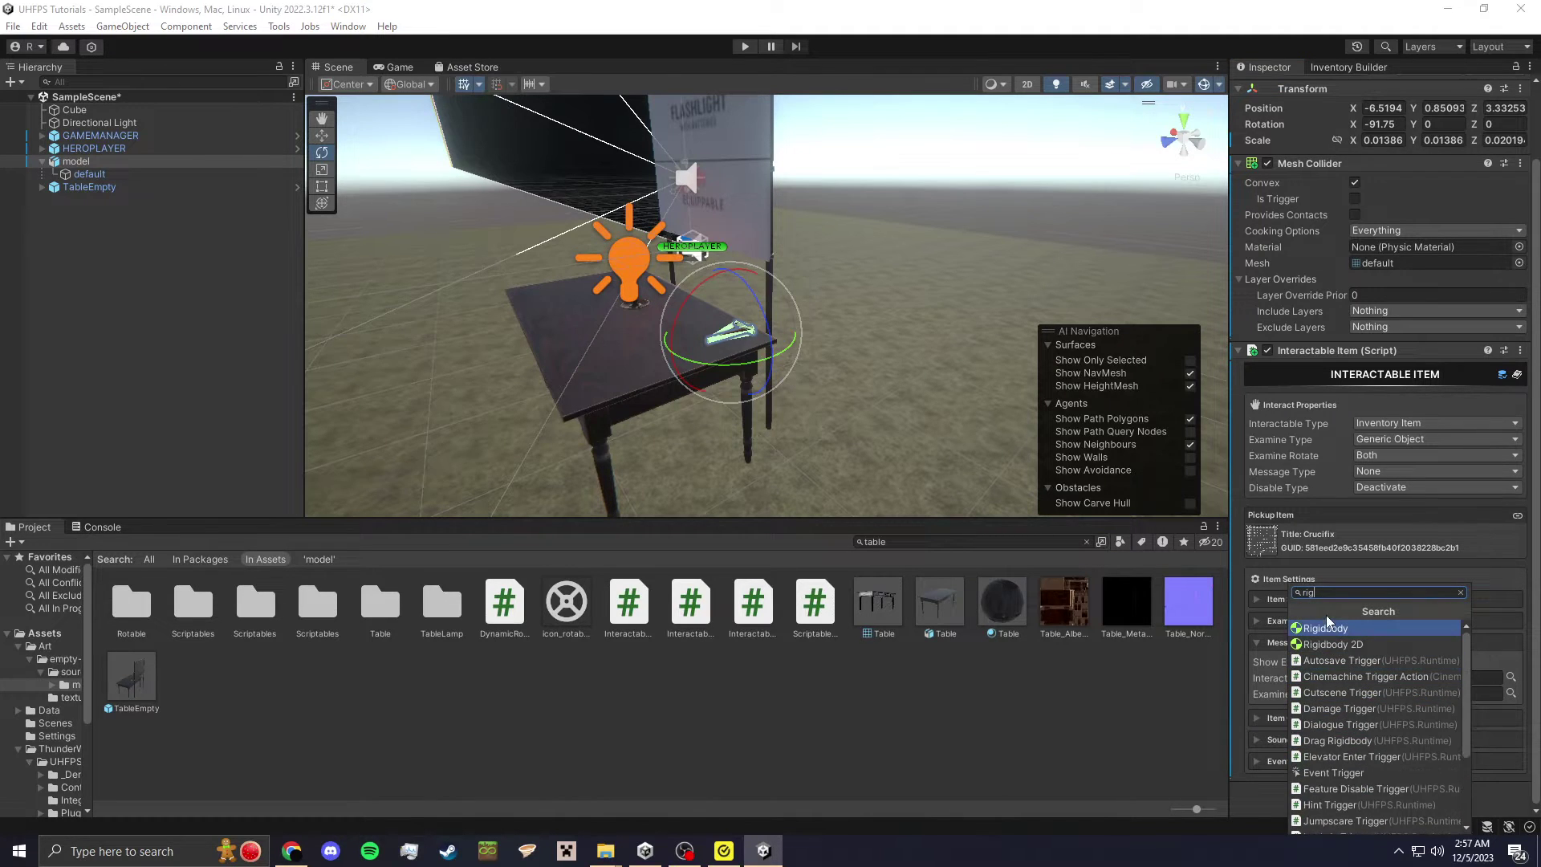
pyautogui.click(1326, 628)
pyautogui.scroll(-2, 1333, 634)
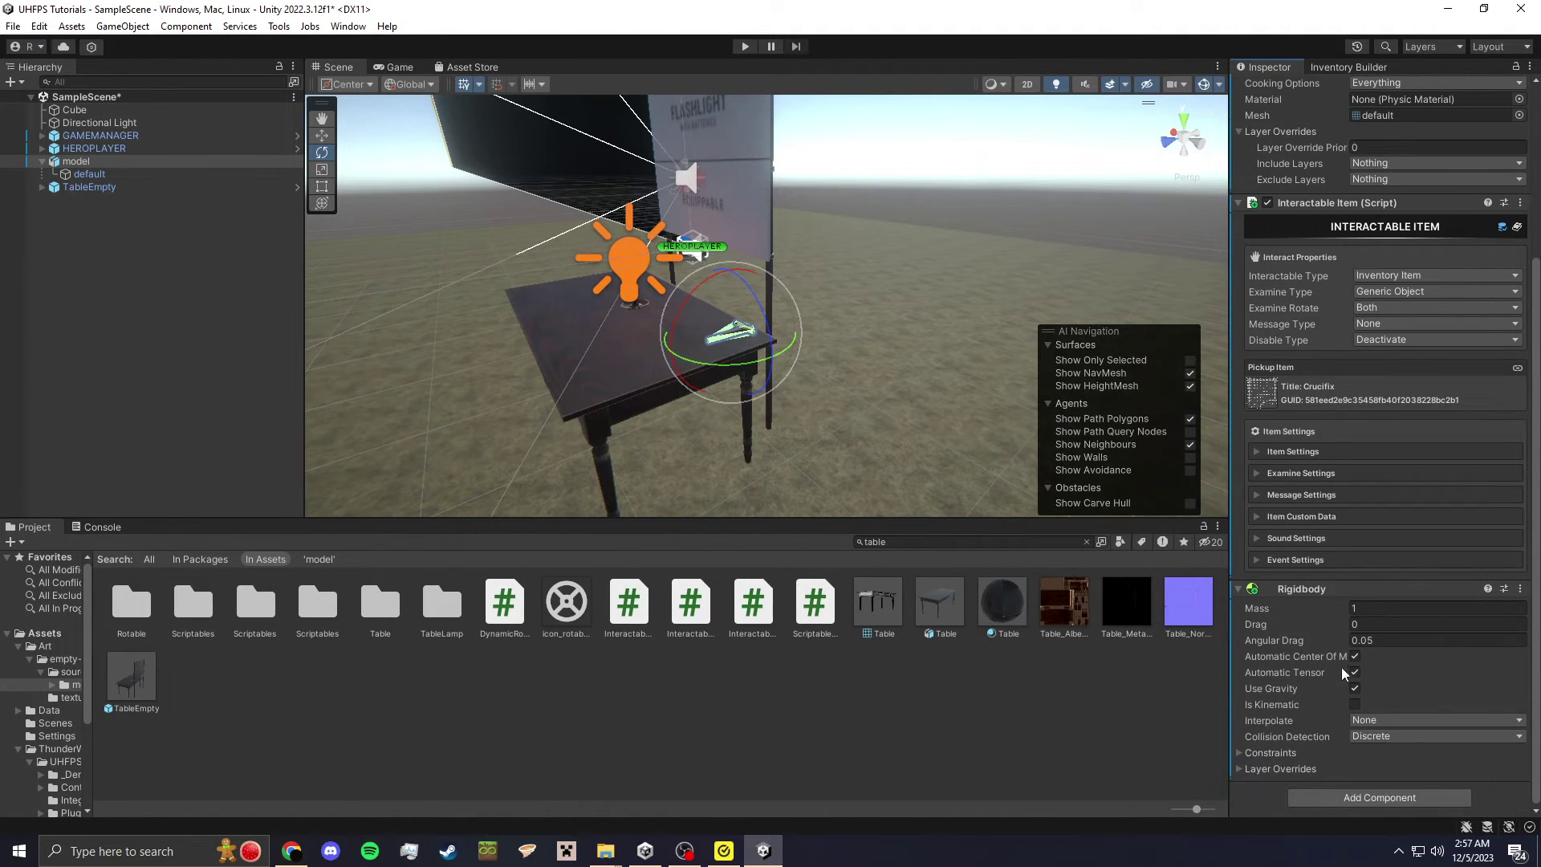
pyautogui.hotkey('ctrl', 's')
# - Run the scene, walk up to the table and examine the crucifix in the game
pyautogui.click(745, 46)
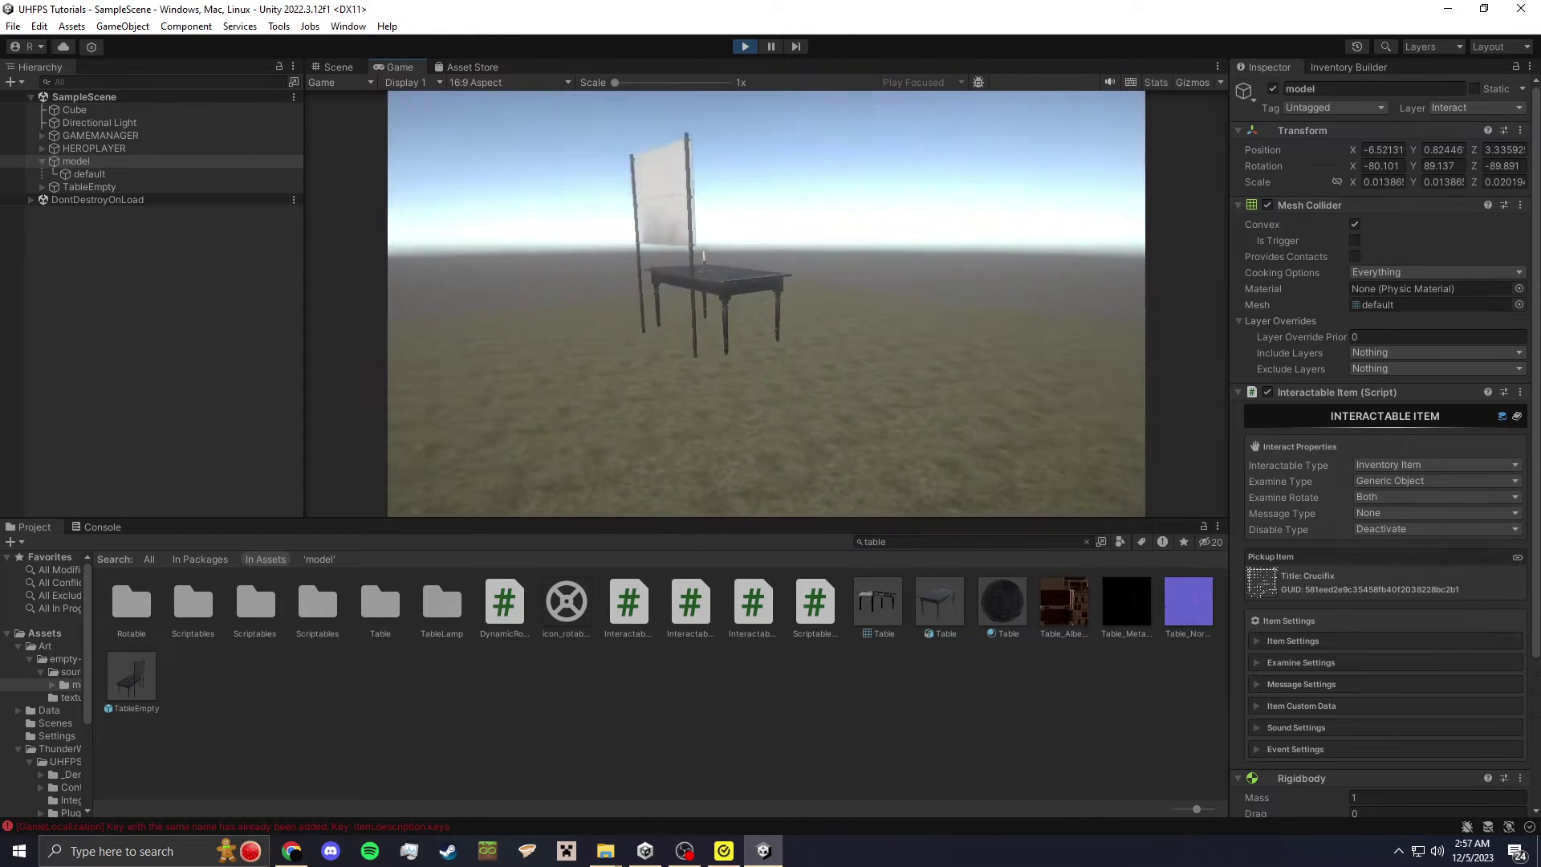
pyautogui.press('w')
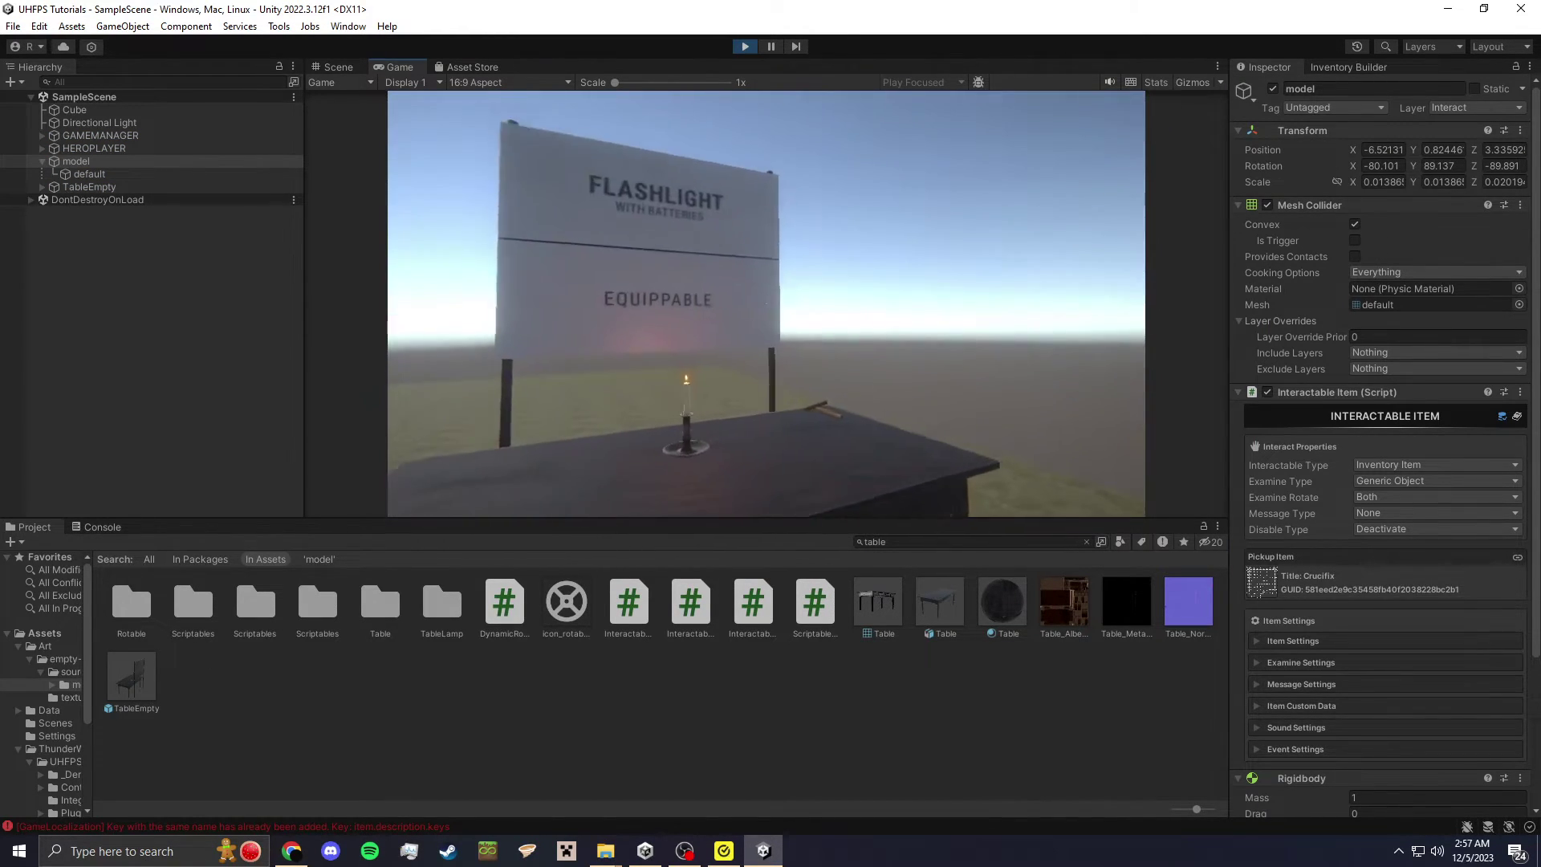
pyautogui.press('d')
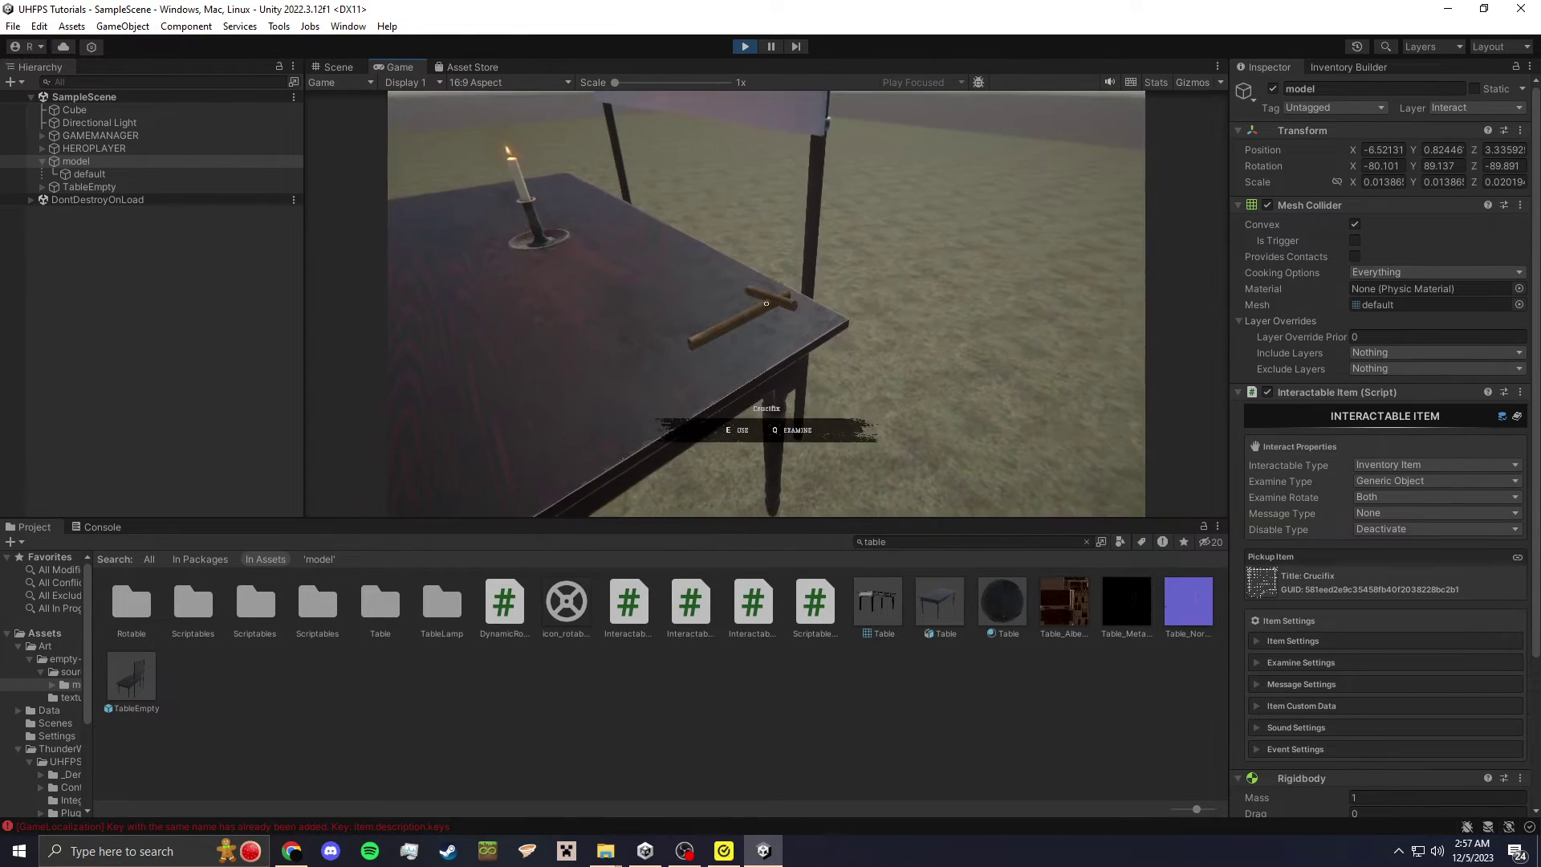
pyautogui.press('q')
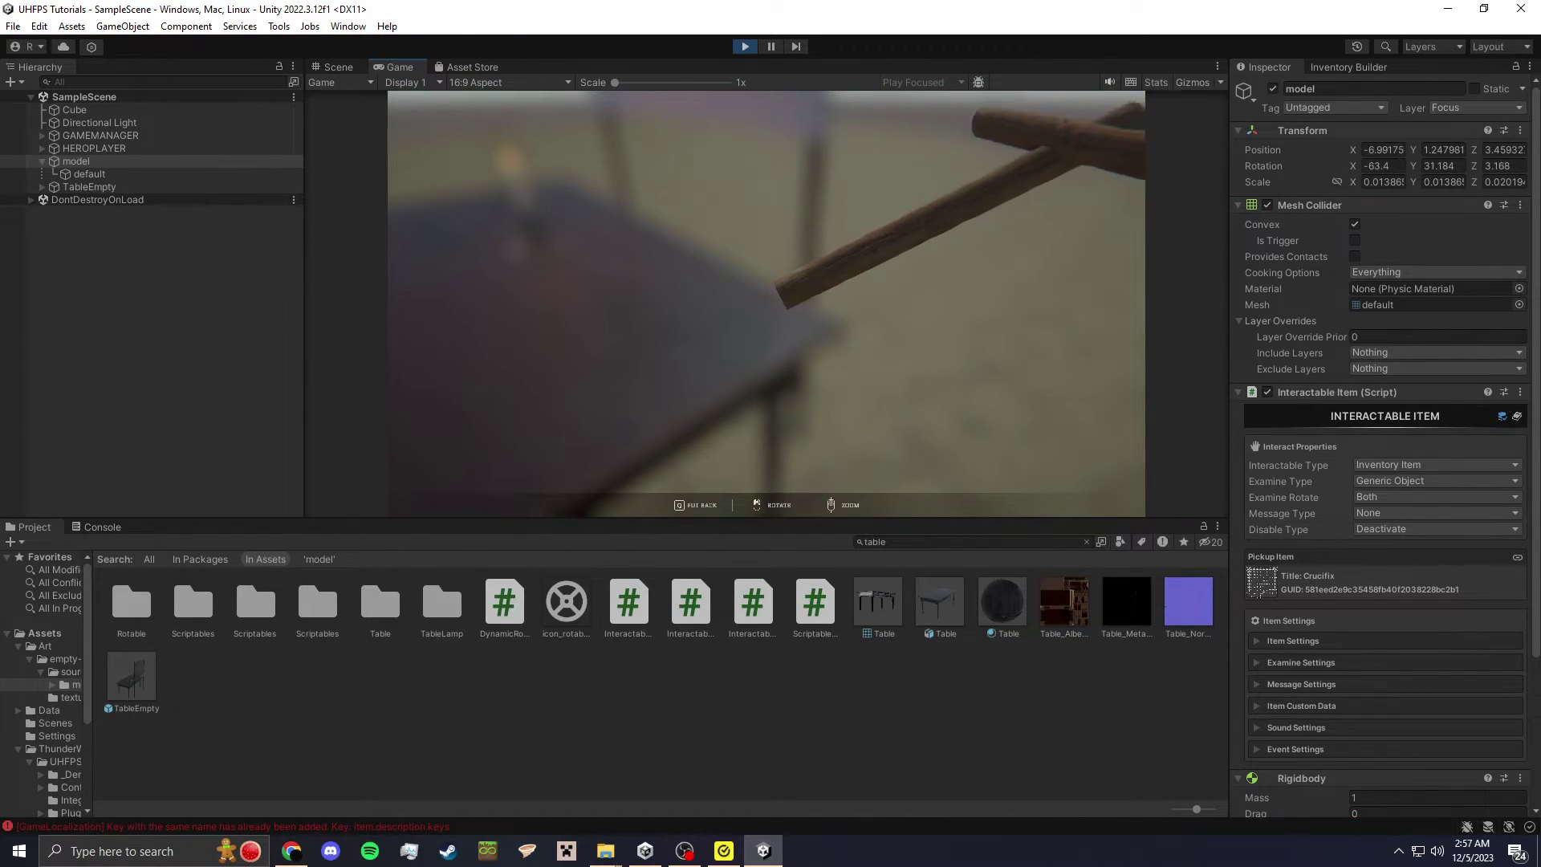
pyautogui.press('Escape')
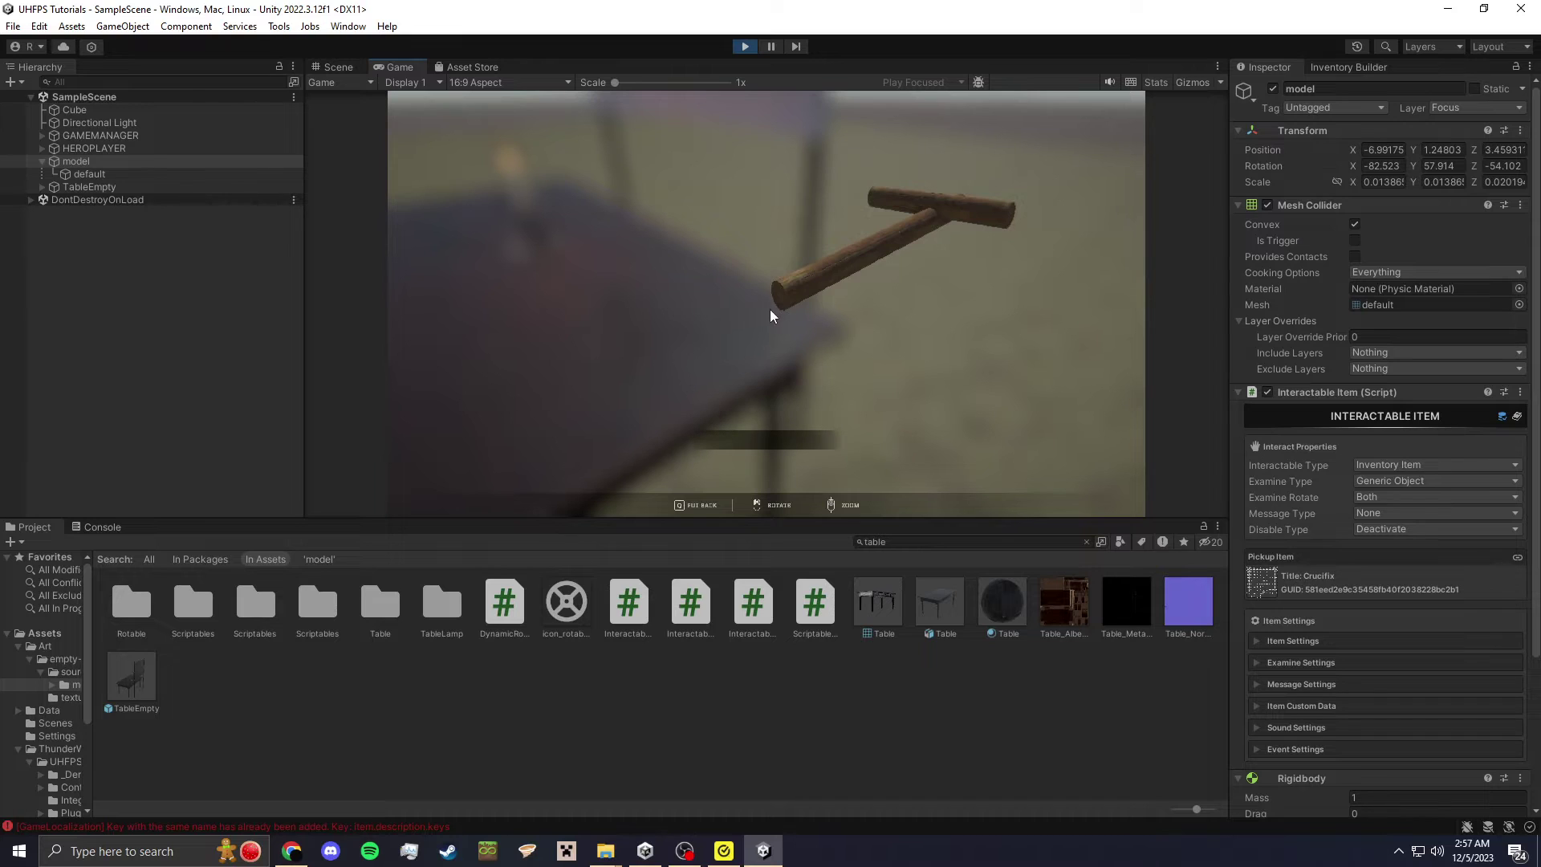
# - Try an Examine Distance of about 0.3924 while the game runs, and re-examine the crucifix
pyautogui.scroll(-2, 1308, 670)
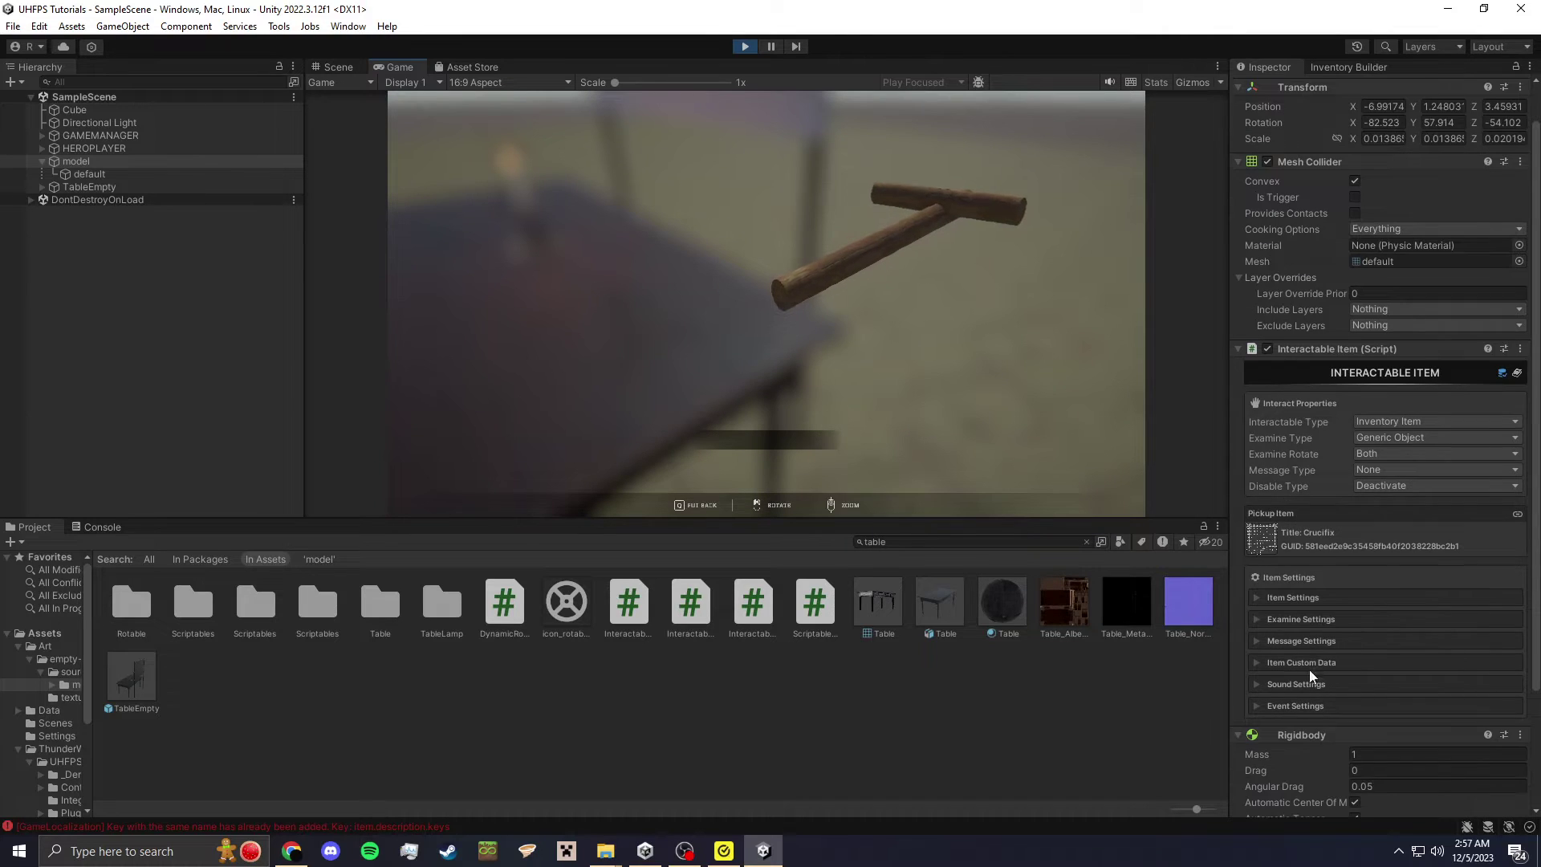
pyautogui.click(1299, 620)
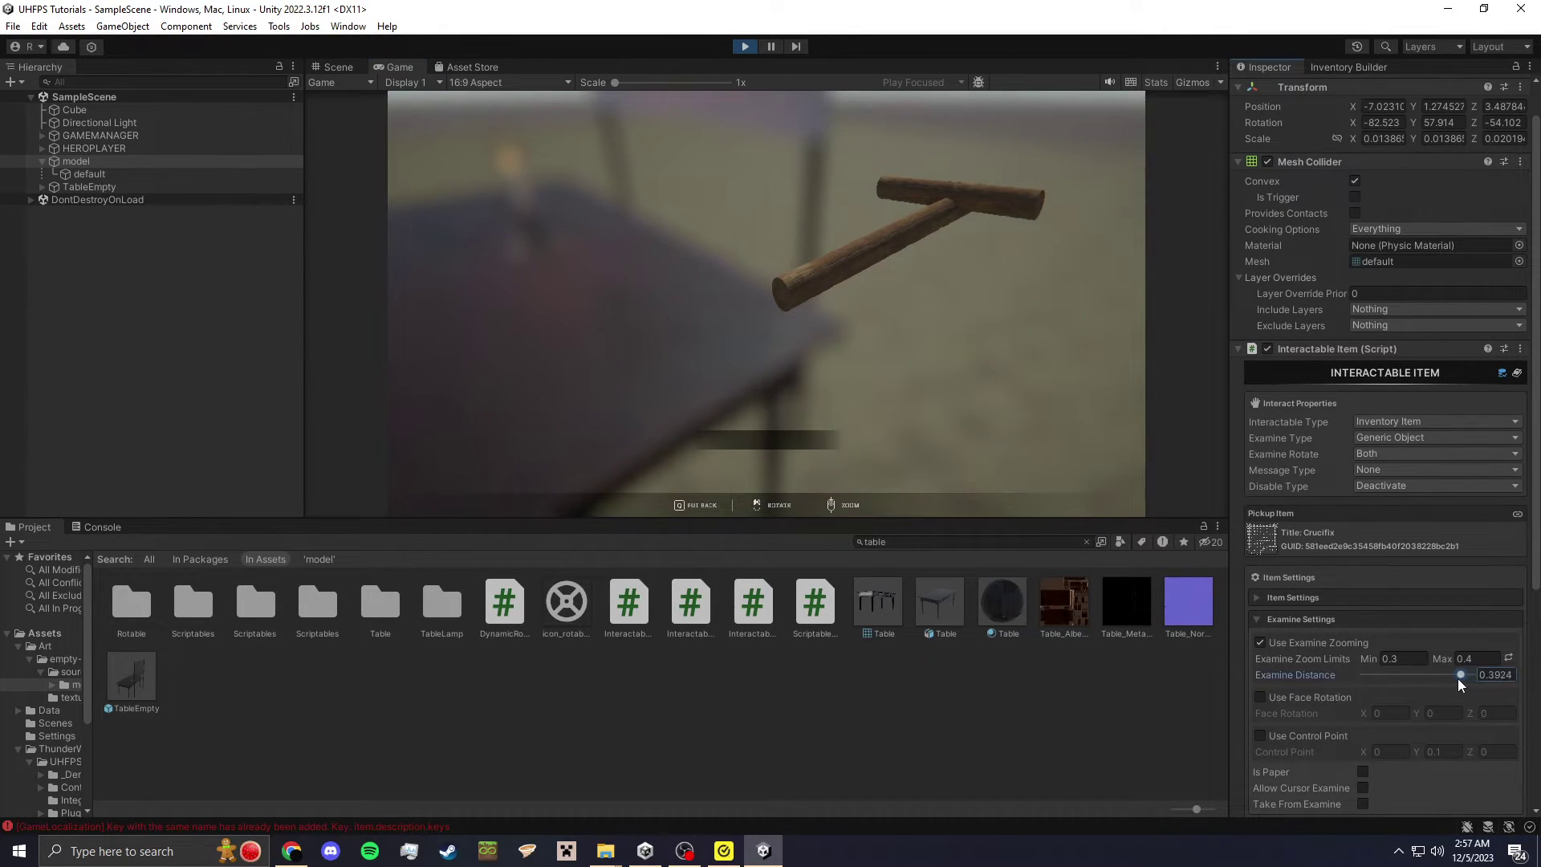
pyautogui.click(1036, 401)
pyautogui.press('q')
pyautogui.press('q')
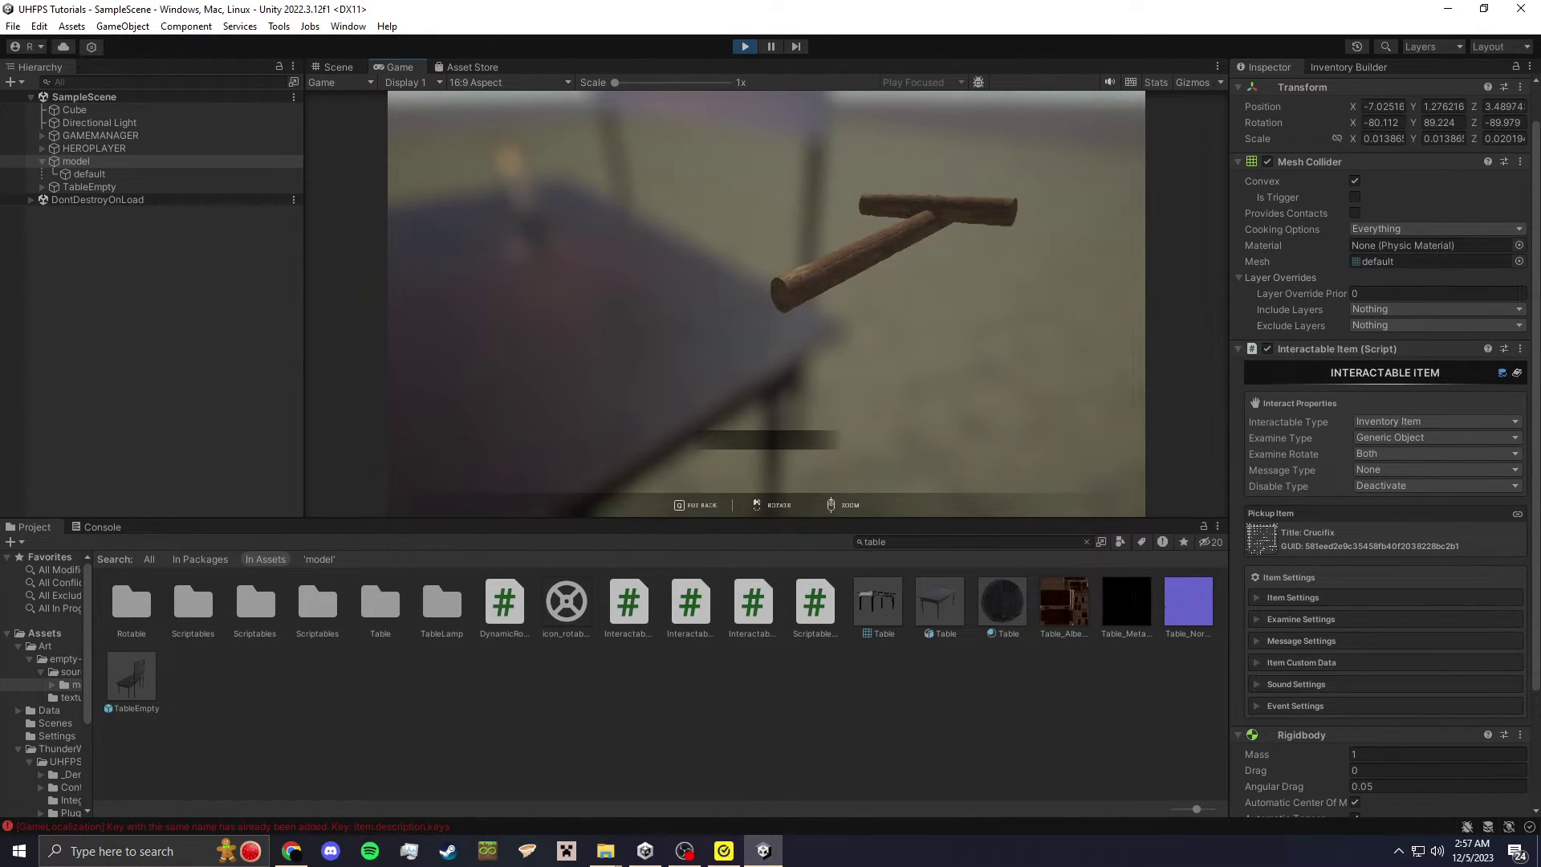
# - Set the Examine Distance in the crucifix's Examine Settings to about 0.3467 and return to the running game
pyautogui.scroll(-3, 1270, 595)
pyautogui.click(1279, 537)
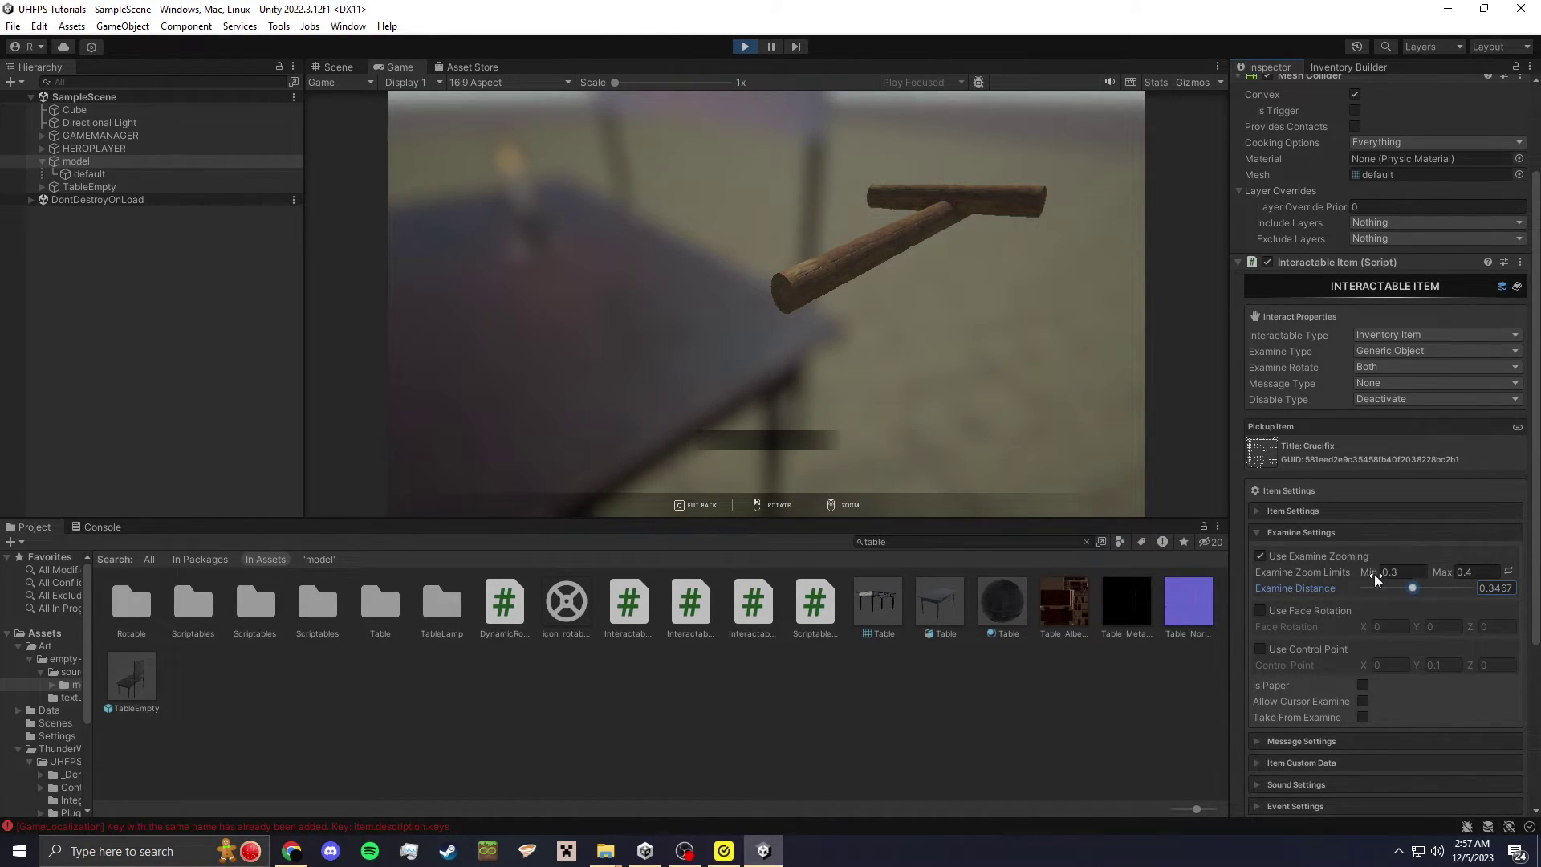
pyautogui.click(740, 207)
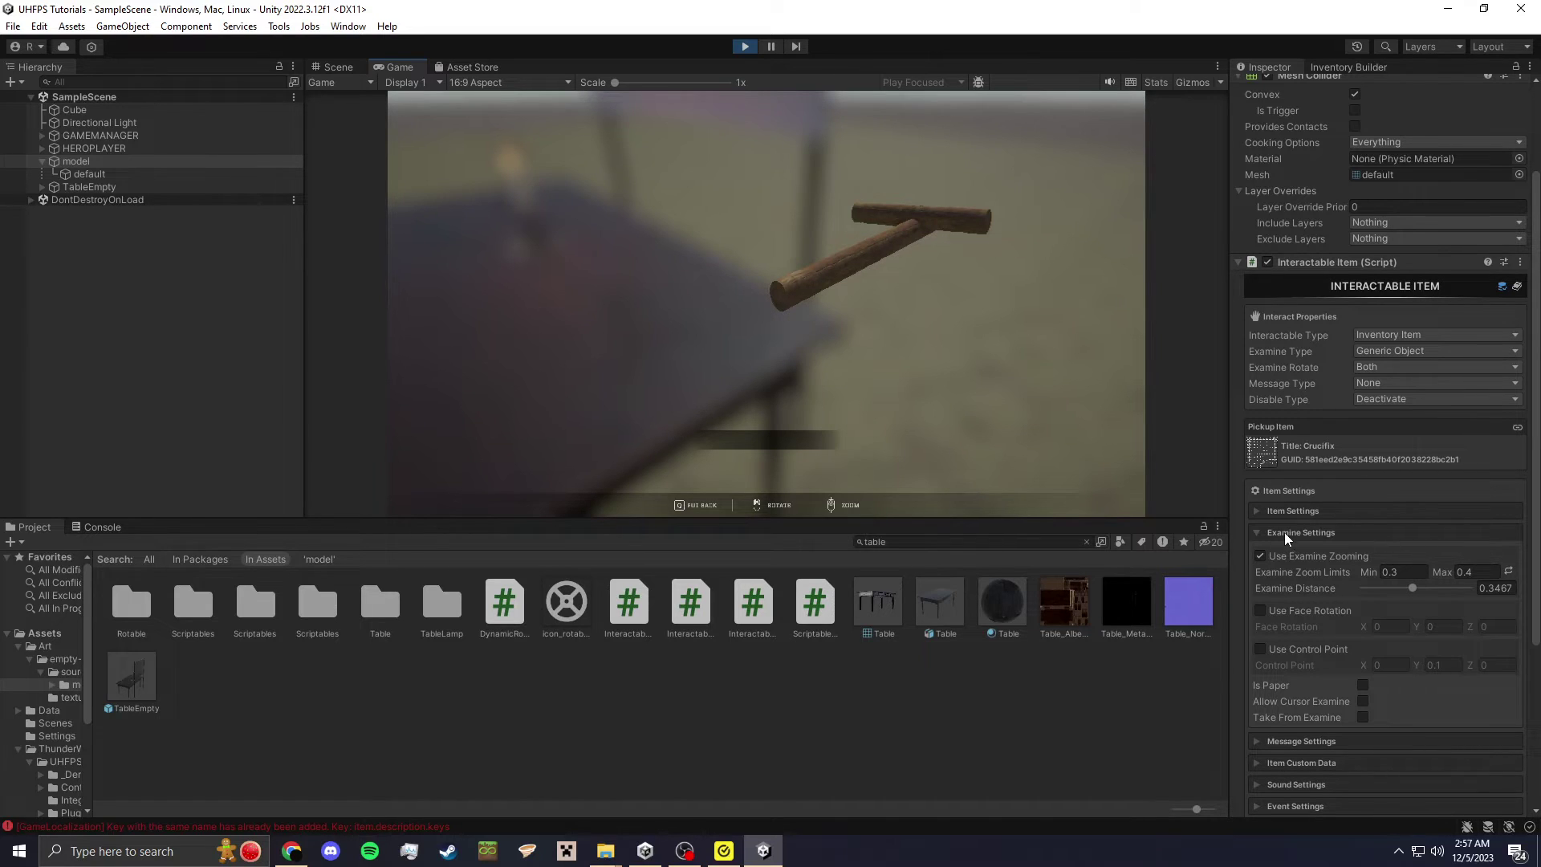
# - Set the crucifix's Examine Zoom Limits to Min 0.87 and Max 1.2 in the running game and check the zoom
pyautogui.scroll(-2, 1316, 586)
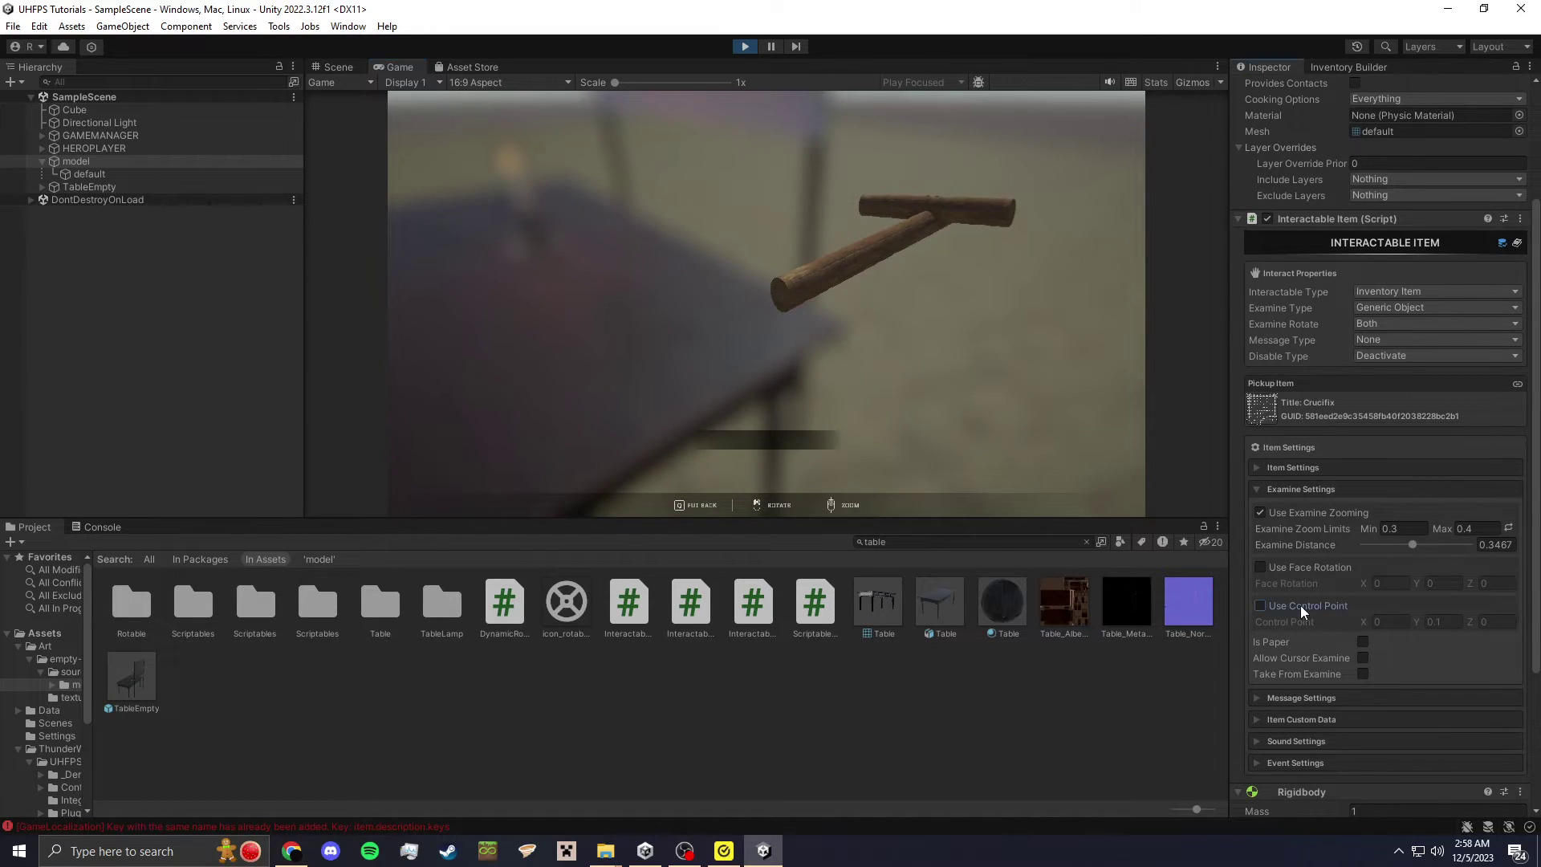
pyautogui.click(1301, 489)
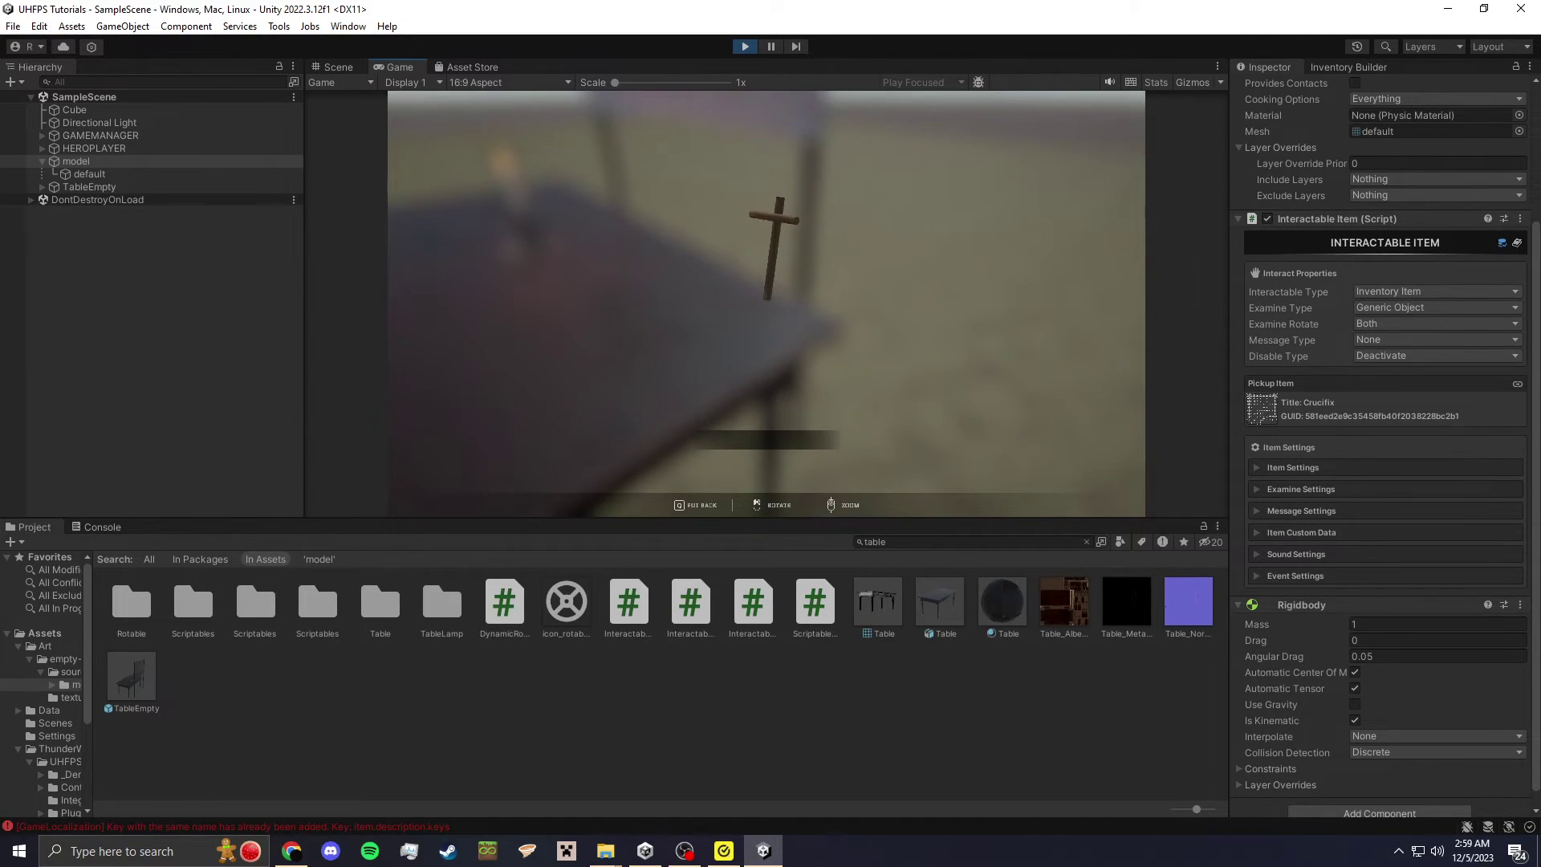
pyautogui.click(1300, 488)
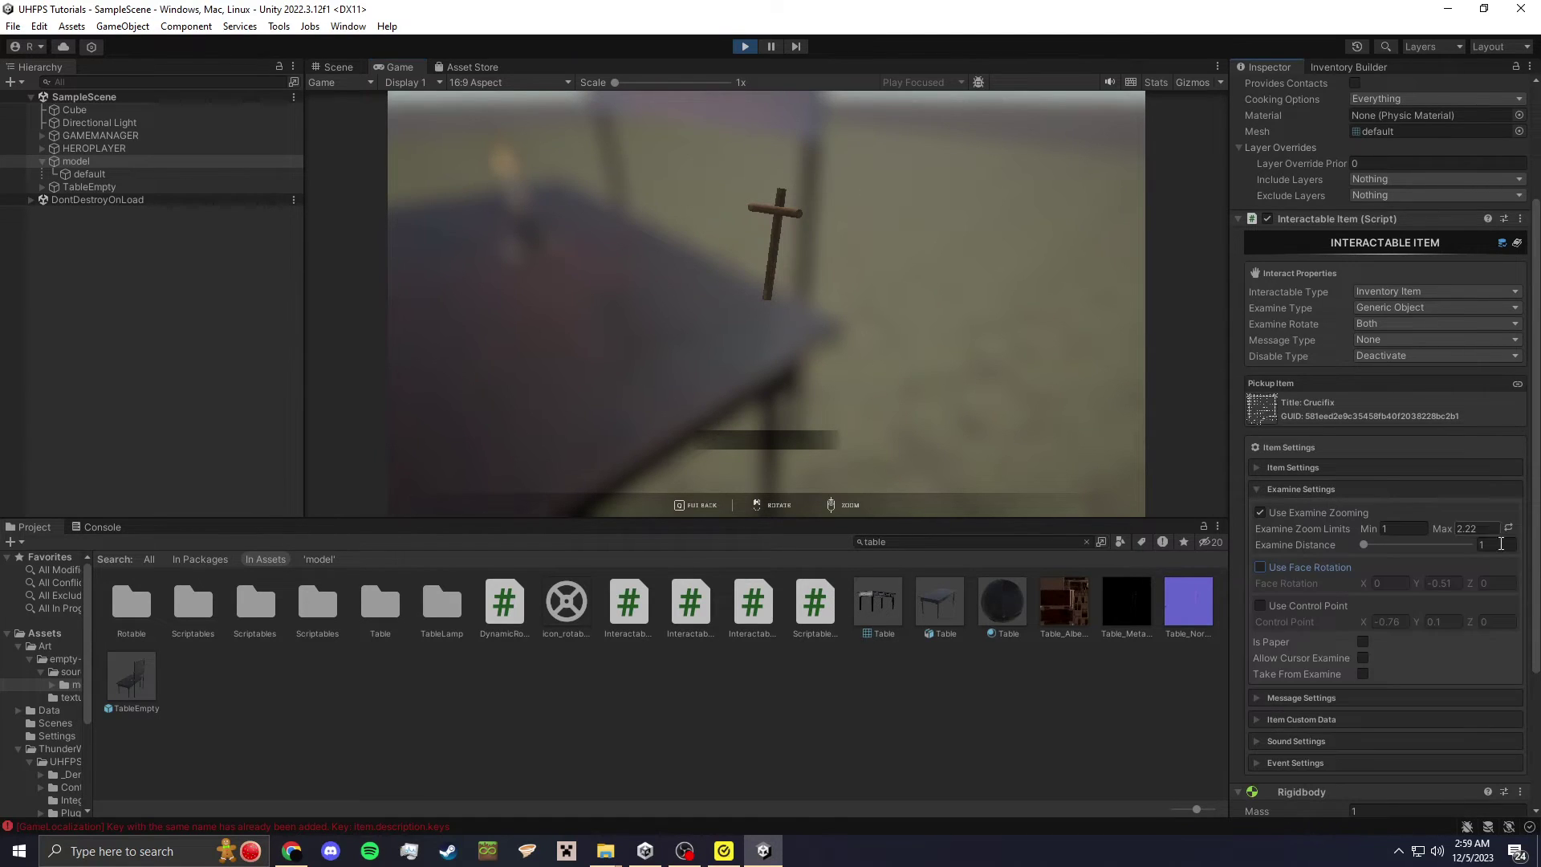
pyautogui.click(1485, 528)
pyautogui.write('1.2')
pyautogui.moveTo(1355, 528)
pyautogui.mouseDown()
pyautogui.moveTo(1343, 527)
pyautogui.moveTo(1364, 526)
pyautogui.mouseUp()
pyautogui.click(805, 265)
pyautogui.scroll(-2, 805, 265)
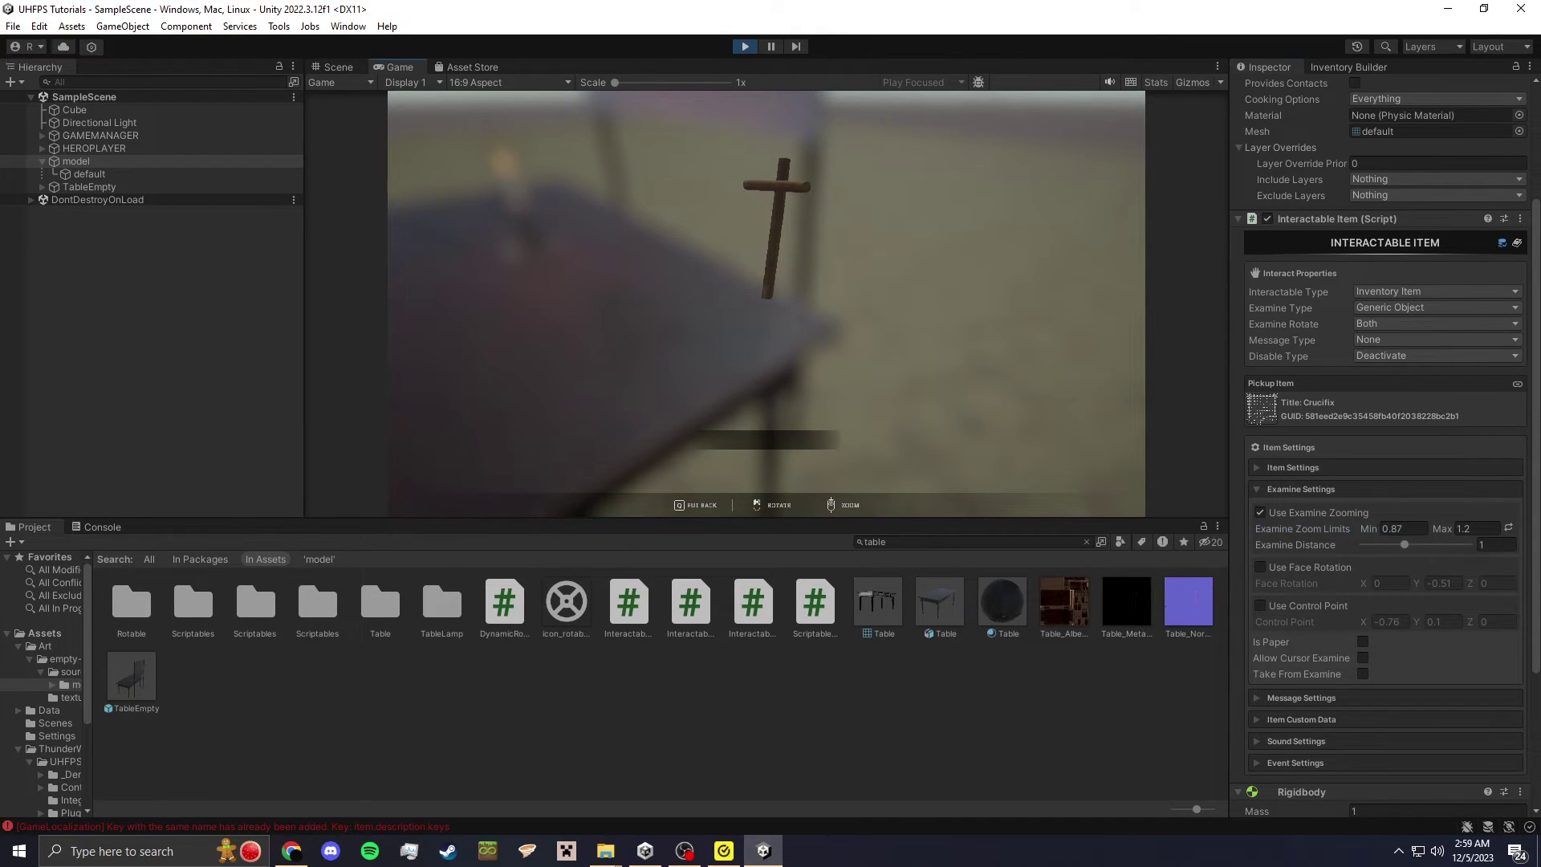
# - Put the crucifix back, examine it again, take it and select it in the in-game inventory
pyautogui.press('q')
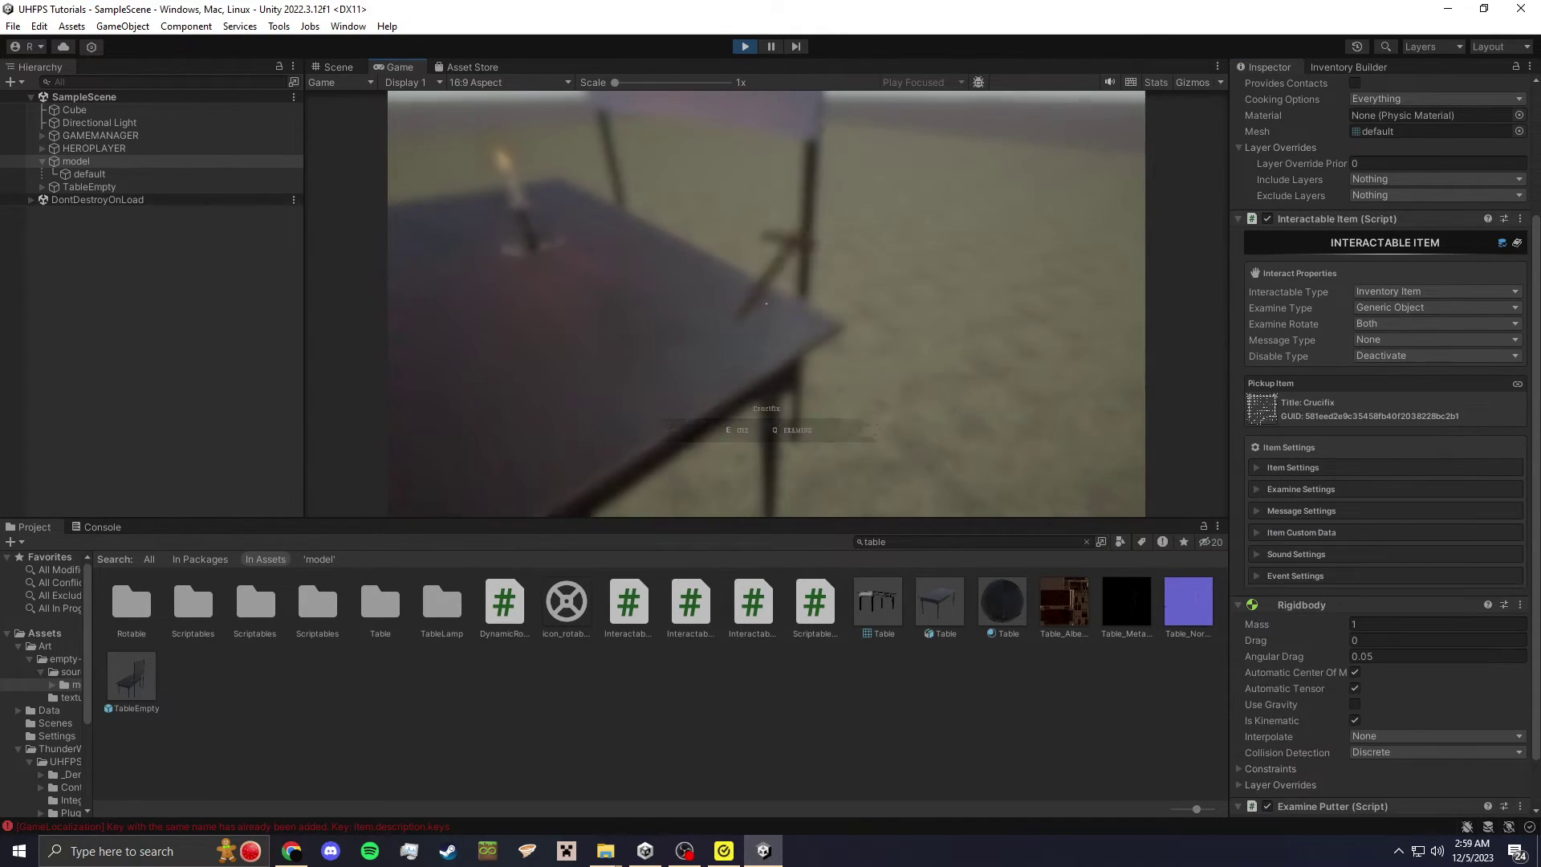
pyautogui.press('q')
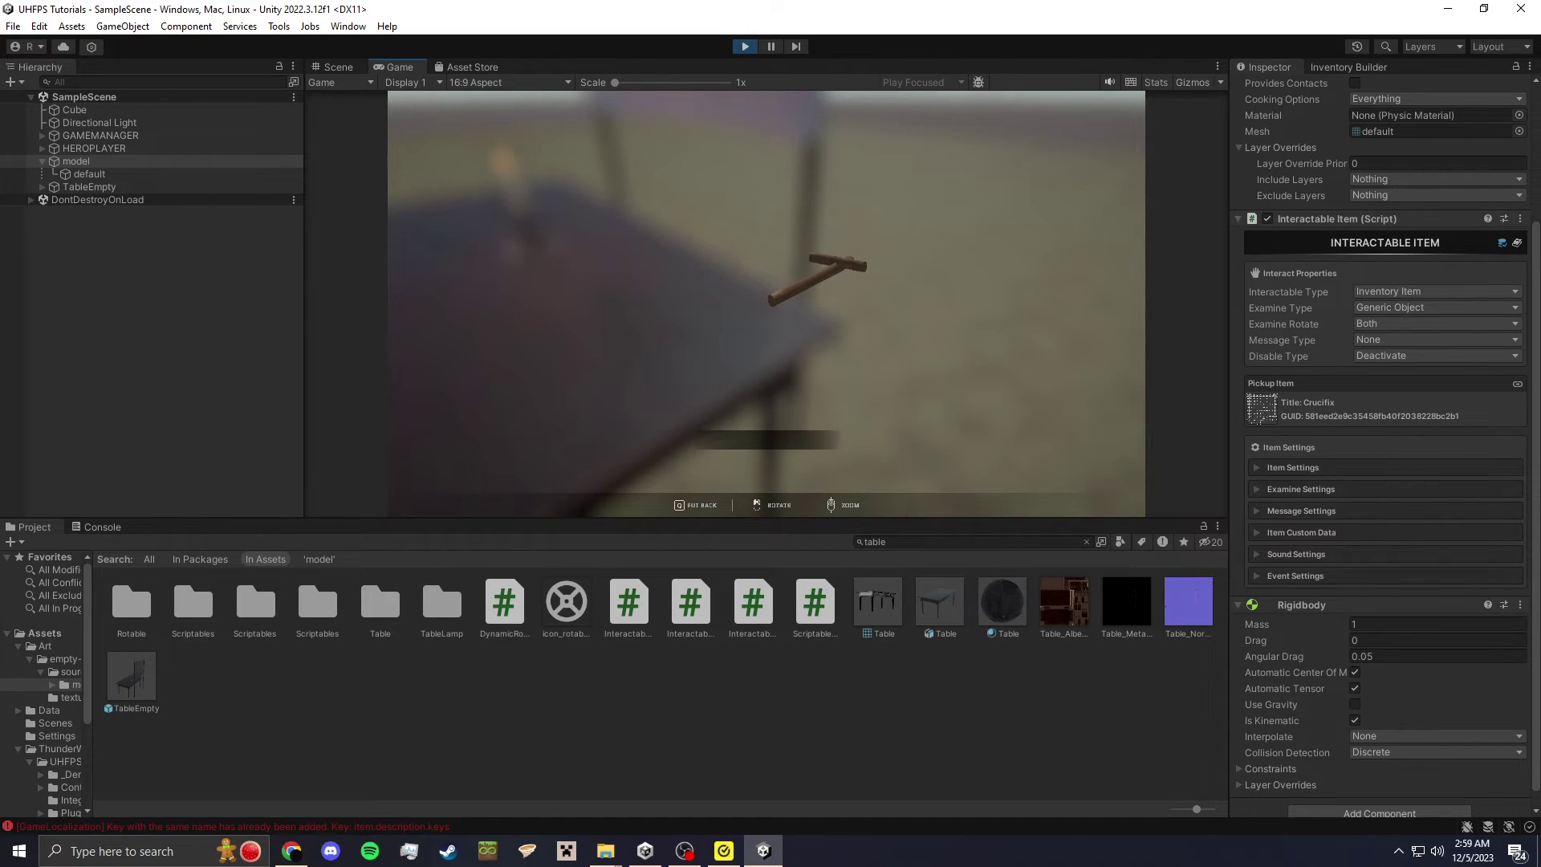
pyautogui.press('q')
pyautogui.press('Tab')
pyautogui.press('Tab')
pyautogui.press('e')
pyautogui.press('Tab')
pyautogui.click(646, 252)
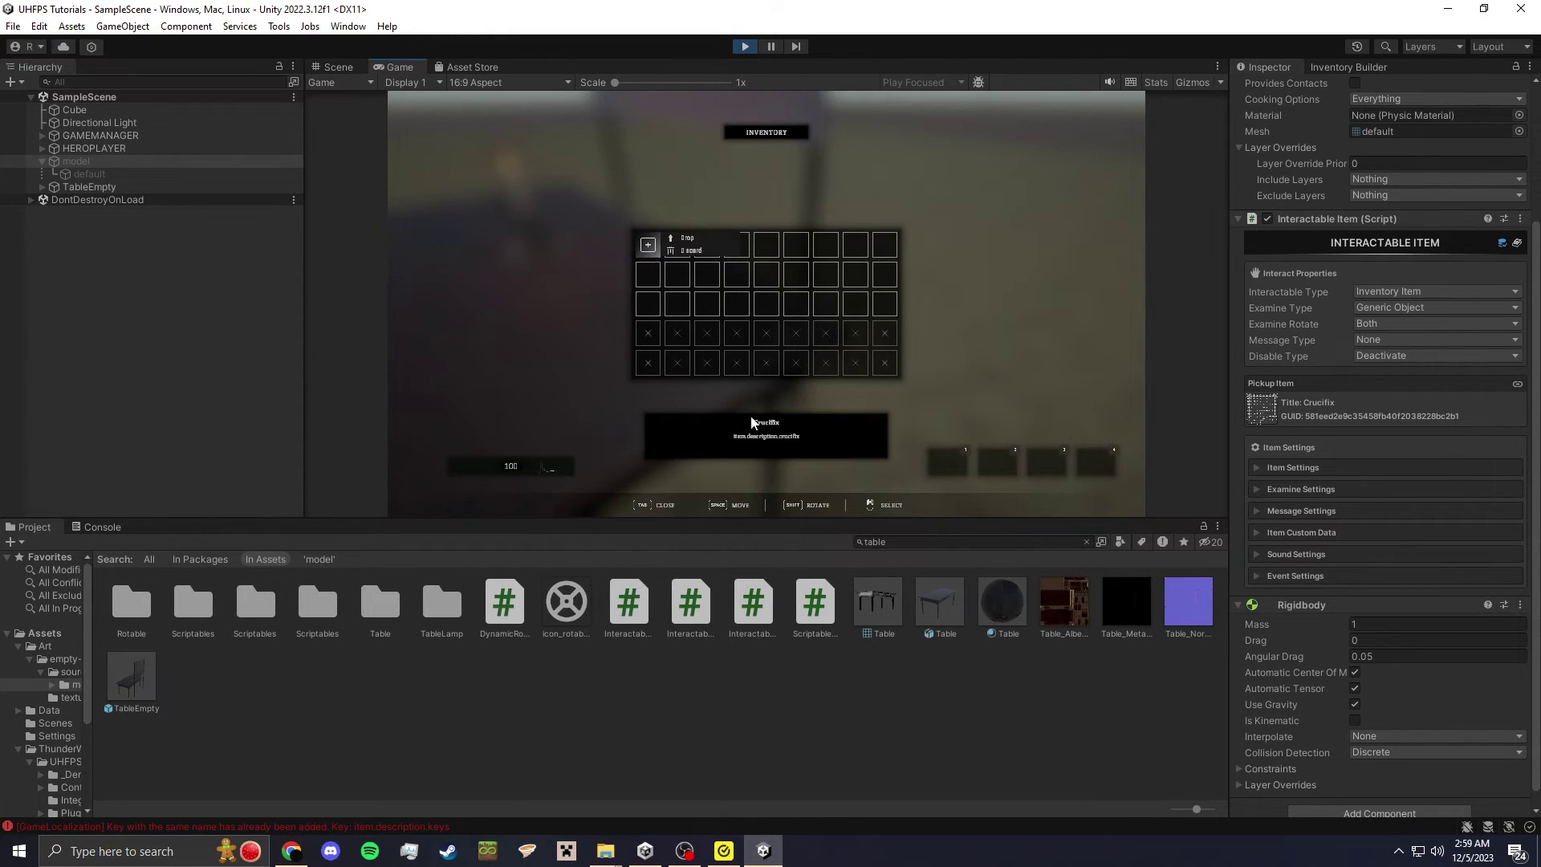
# - Maximize the Game view and save the modified inventory data
pyautogui.click(760, 439)
pyautogui.rightClick(399, 67)
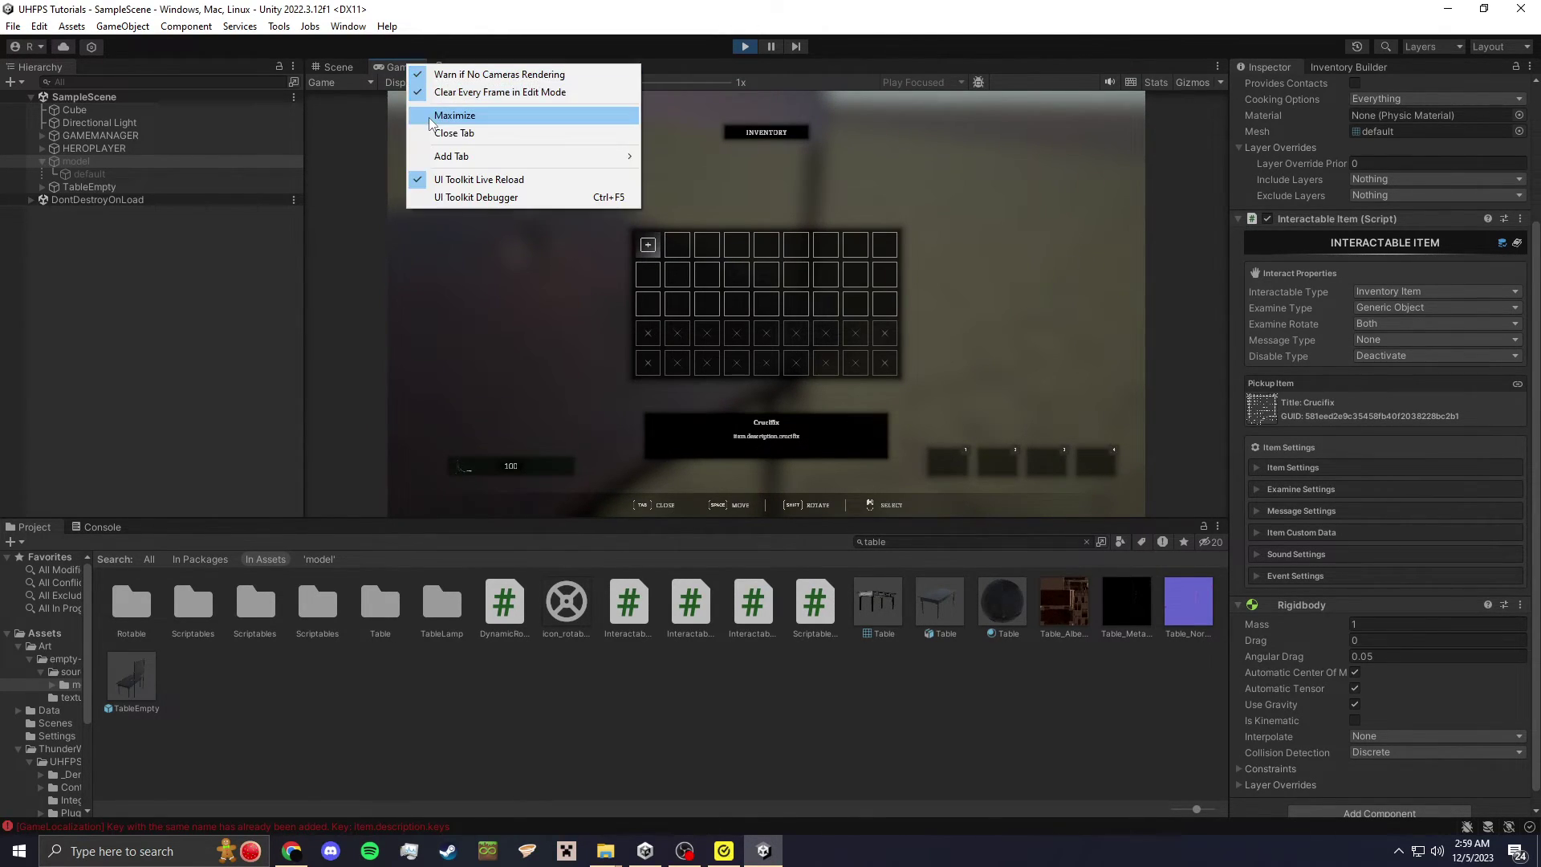
pyautogui.click(434, 117)
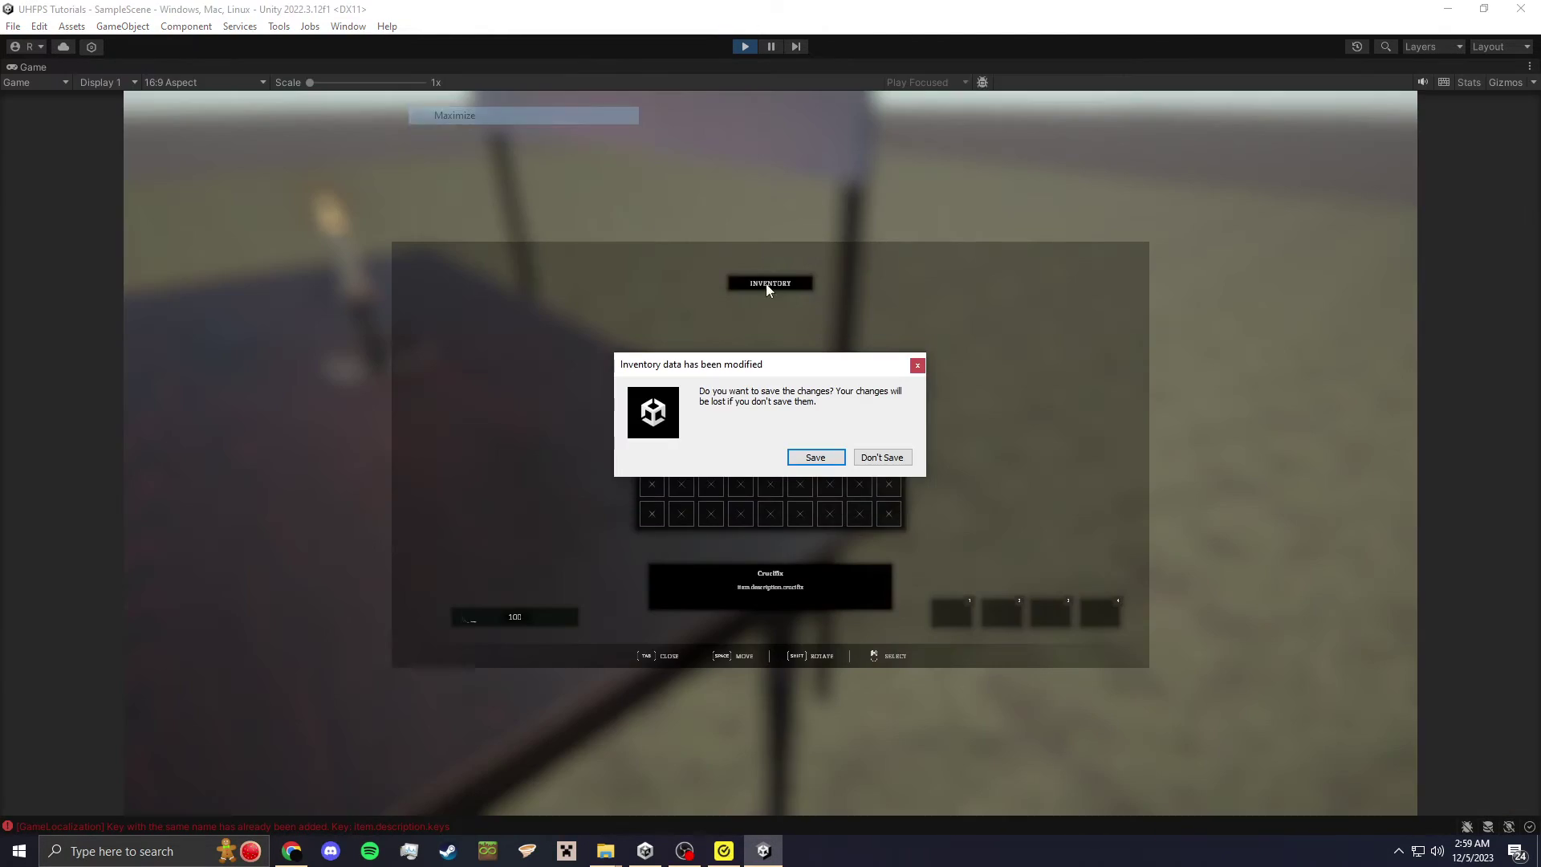
pyautogui.click(816, 457)
# - Check the crucifix's item options in the in-game inventory, reopen the inventory to recheck them, and stop the game
pyautogui.click(569, 353)
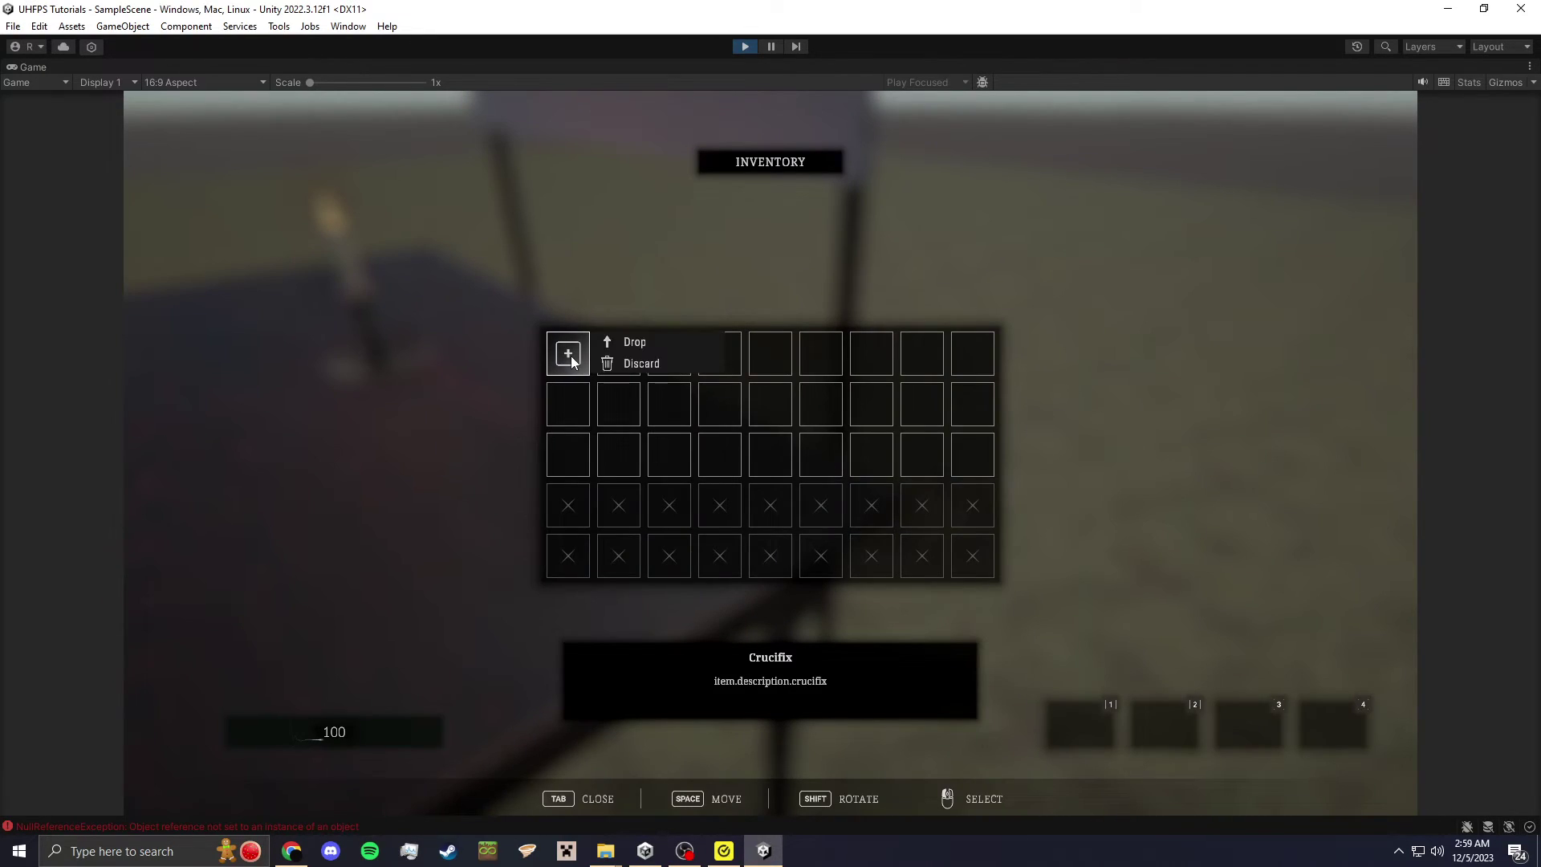
pyautogui.click(575, 358)
pyautogui.click(575, 358)
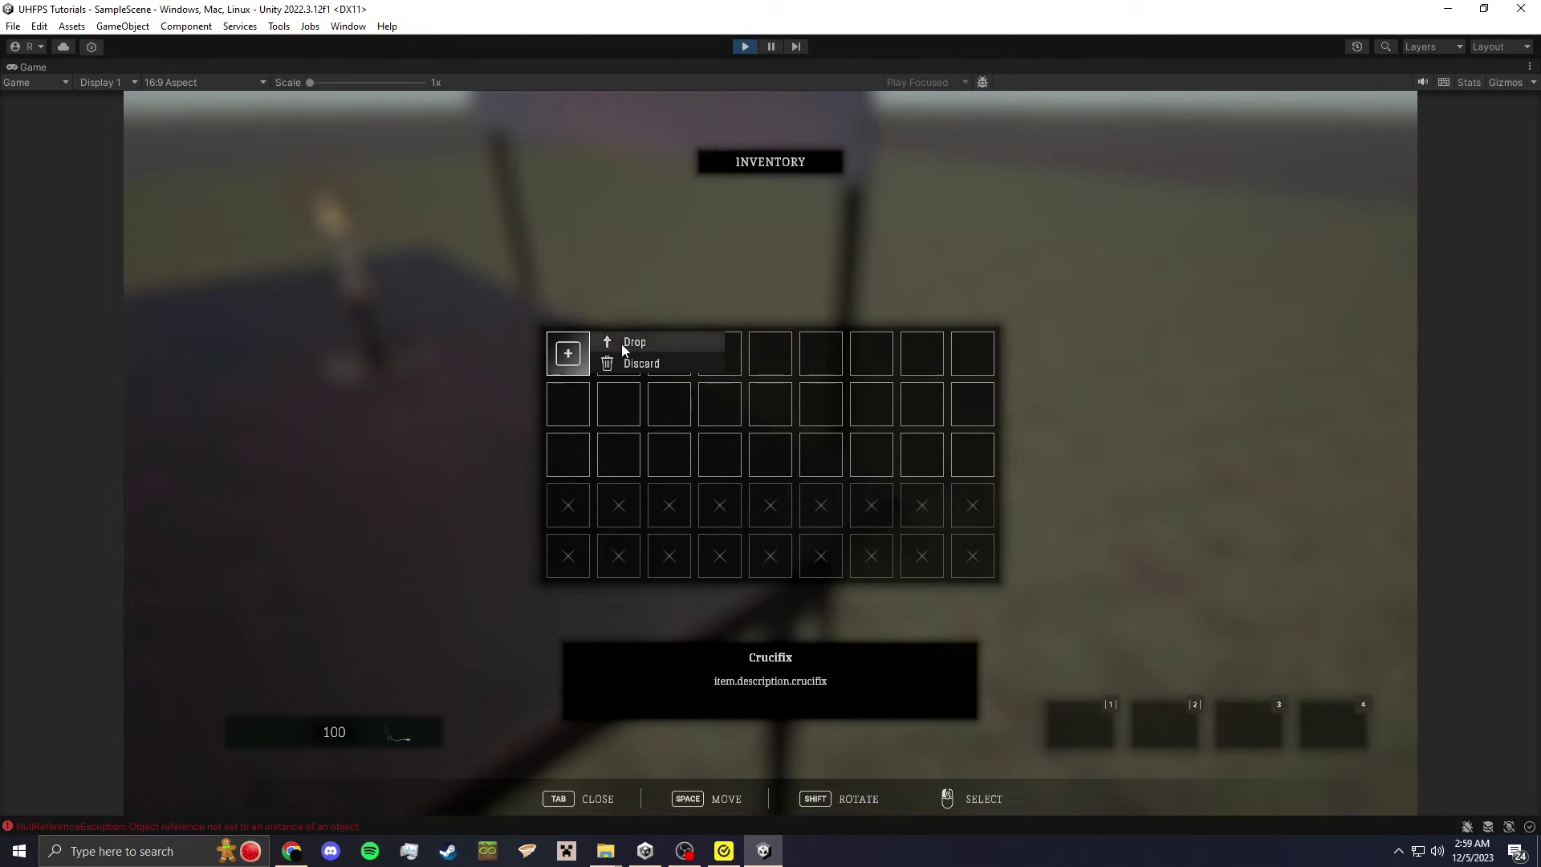
pyautogui.press('Tab')
pyautogui.press('Tab')
pyautogui.click(584, 359)
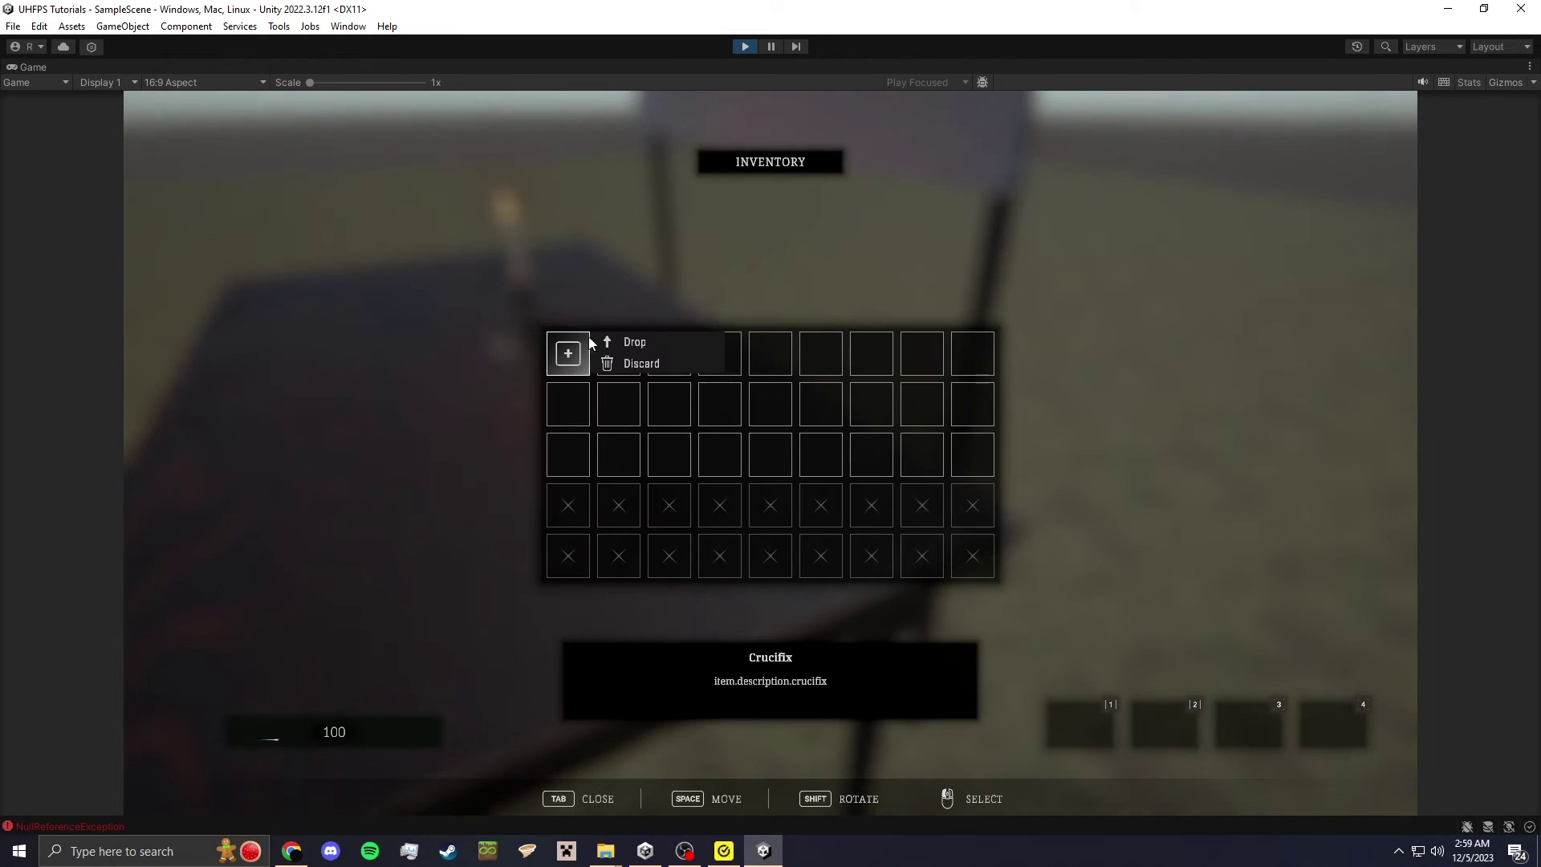
pyautogui.click(736, 48)
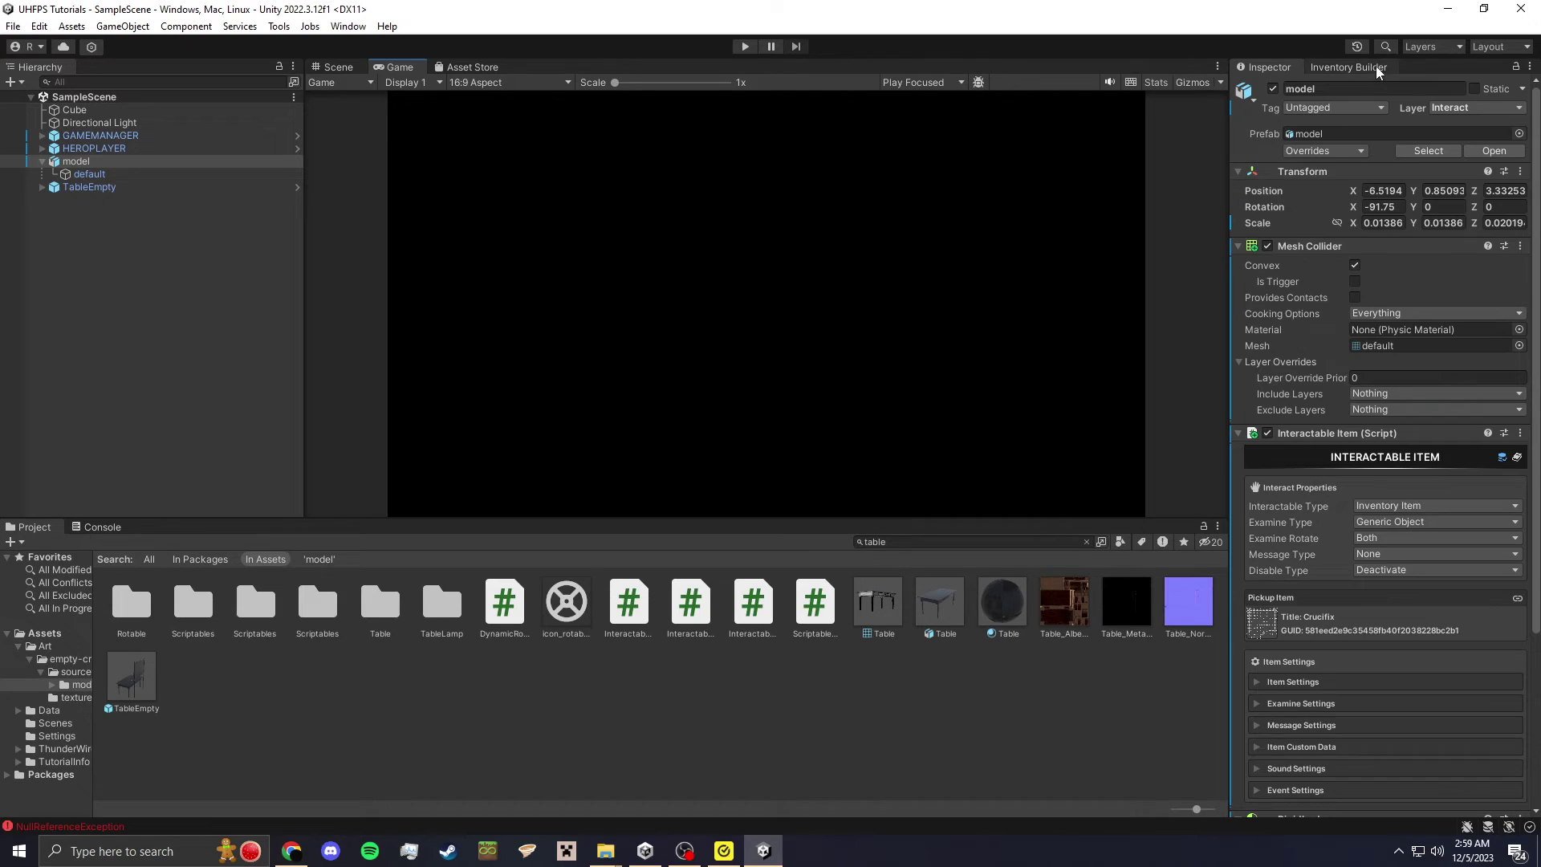
pyautogui.click(1376, 68)
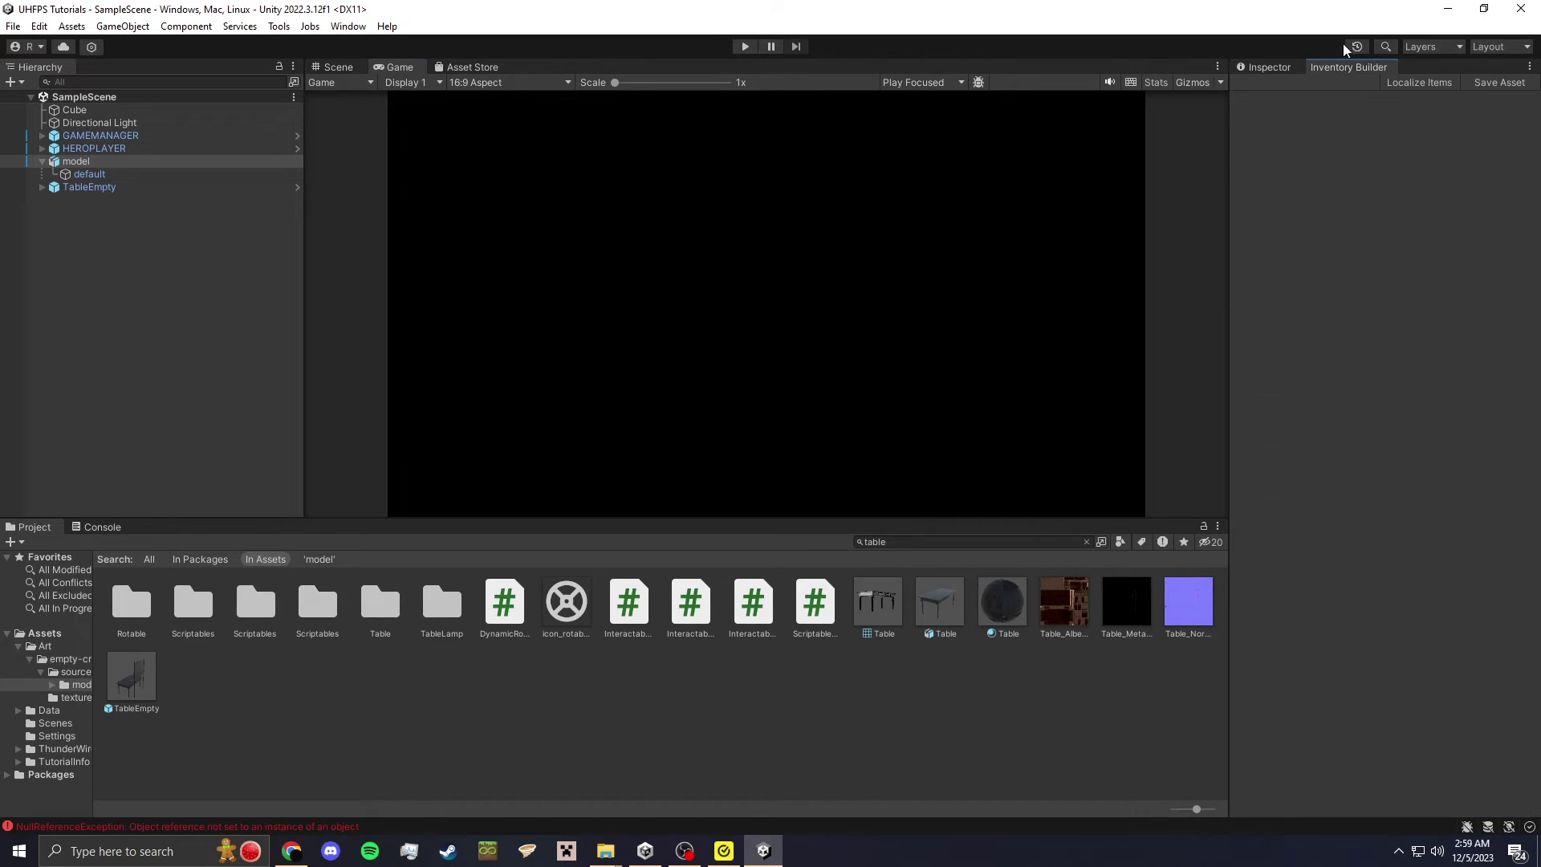
pyautogui.rightClick(1350, 72)
pyautogui.click(1374, 77)
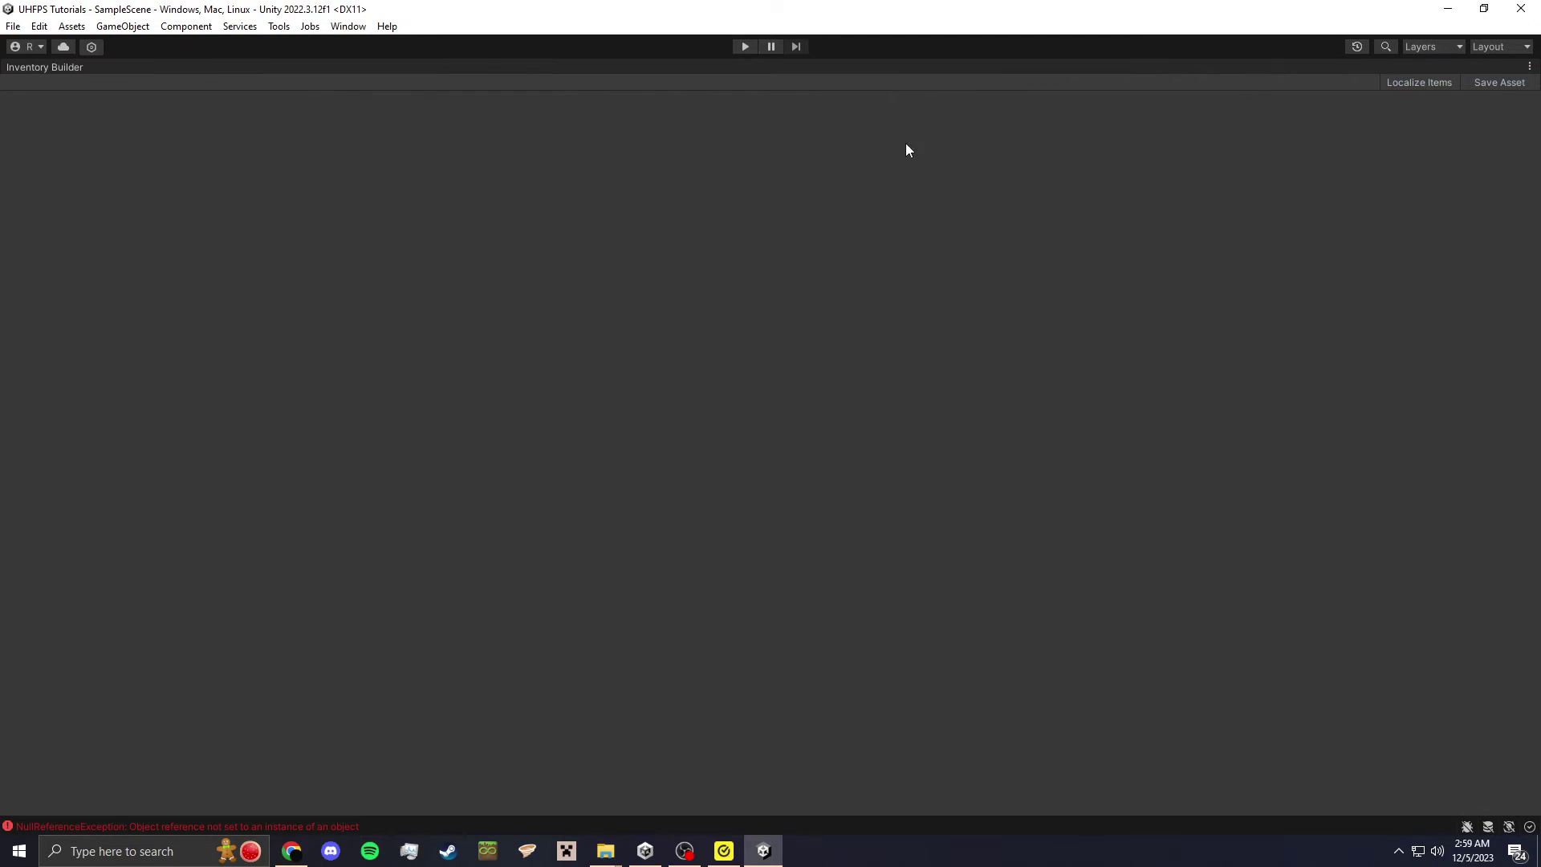
pyautogui.hotkey('shift', 'space')
pyautogui.click(505, 683)
# - Clear the asset search, select HEROPLAYER and close the empty Inventory Builder
pyautogui.click(1087, 542)
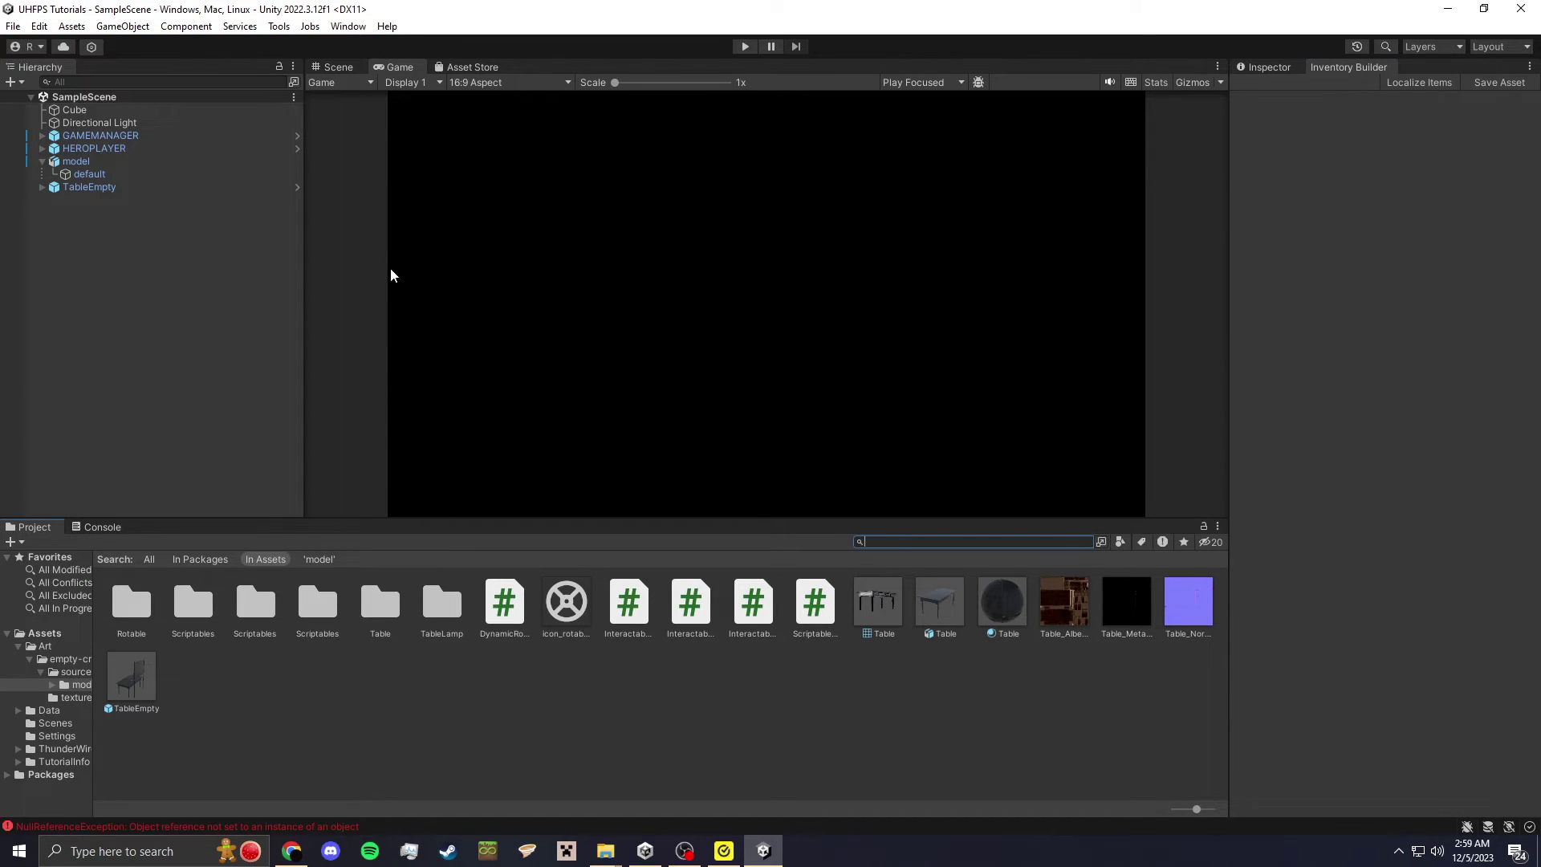
pyautogui.click(128, 149)
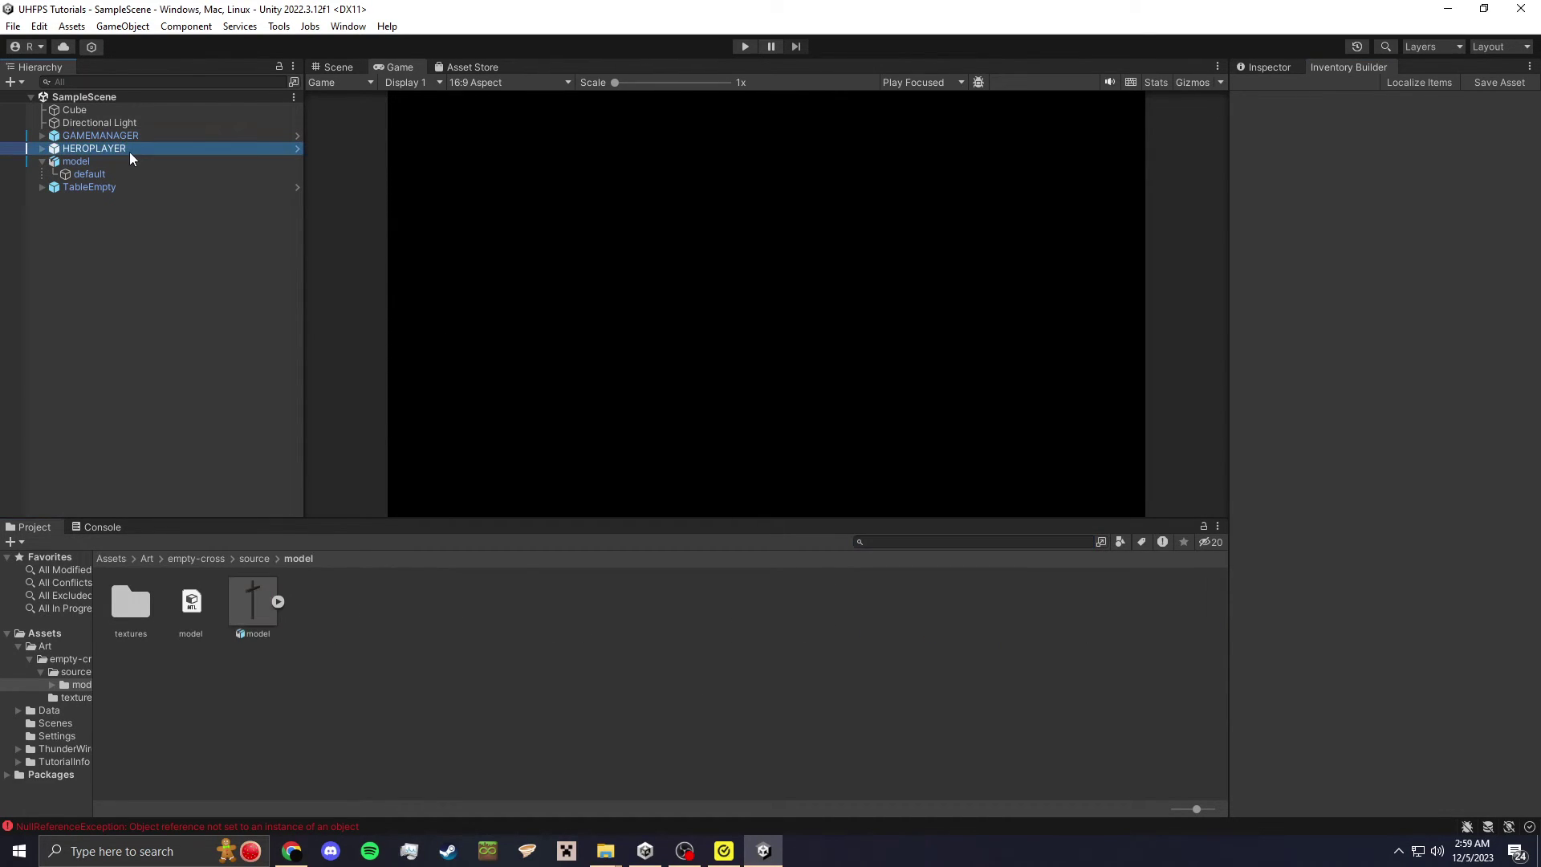
pyautogui.rightClick(1356, 69)
pyautogui.click(1395, 88)
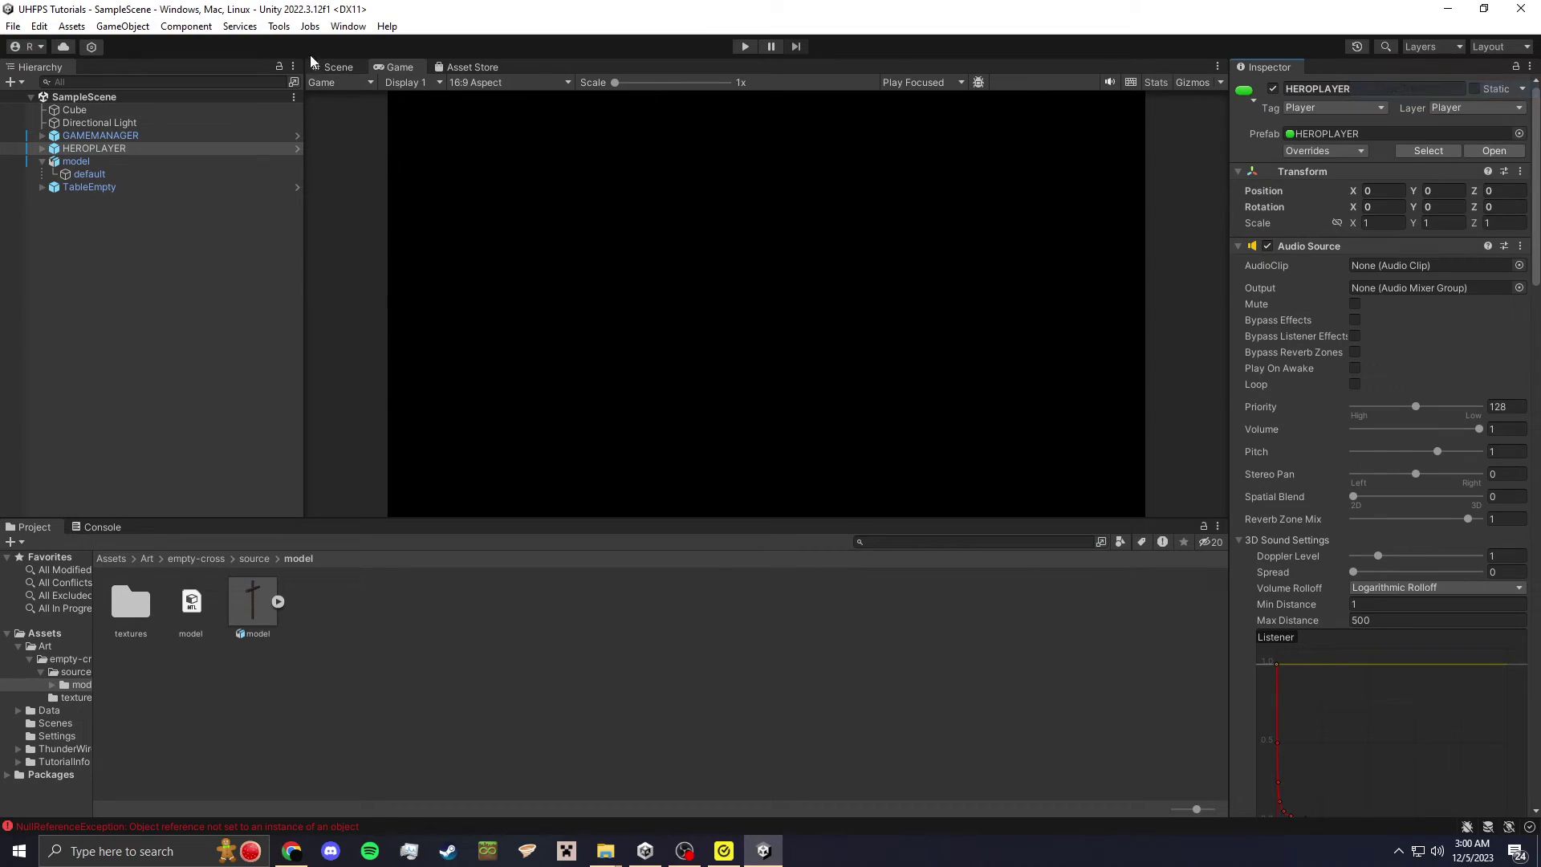
pyautogui.click(278, 26)
pyautogui.moveTo(309, 45)
pyautogui.click(897, 567)
pyautogui.click(912, 544)
pyautogui.click(279, 26)
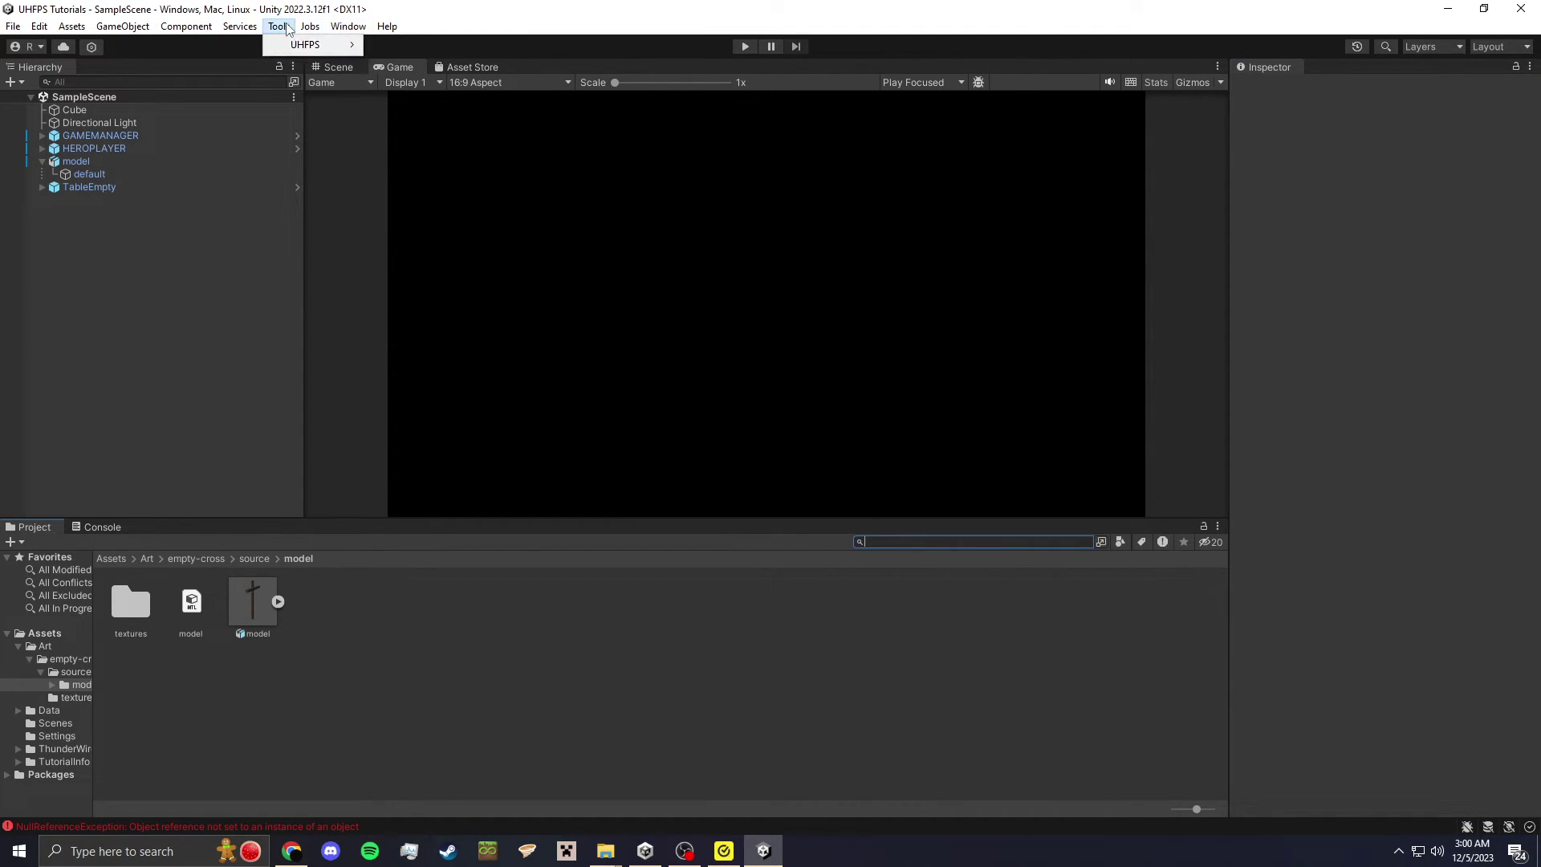
pyautogui.moveTo(313, 45)
pyautogui.moveTo(419, 86)
pyautogui.click(698, 695)
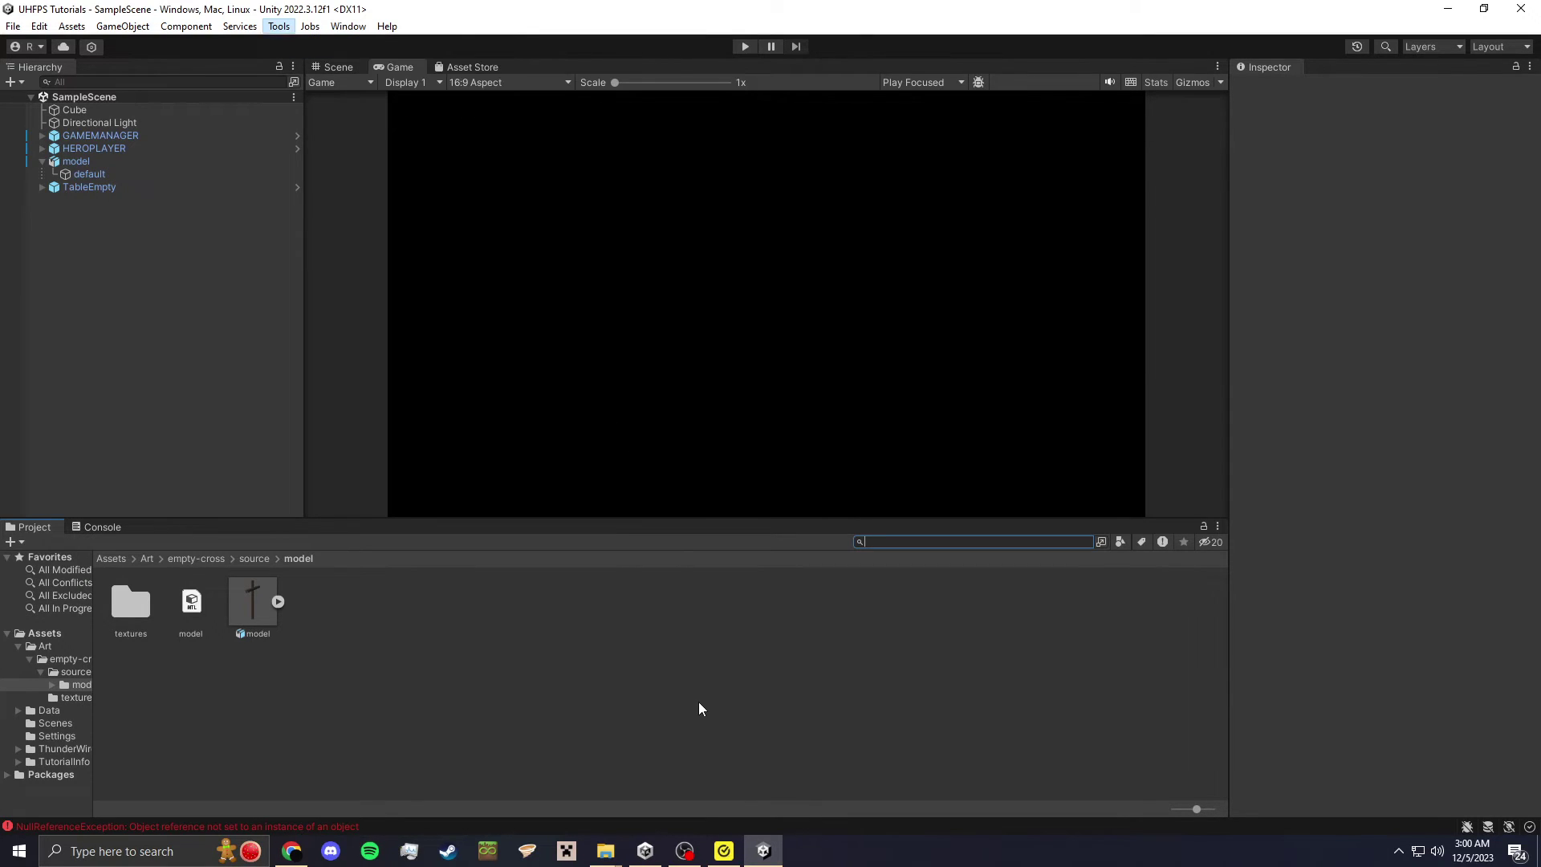
# - Search the whole Assets folder for "inventory" and inspect the InventoryItem prefab
pyautogui.click(180, 559)
pyautogui.click(112, 558)
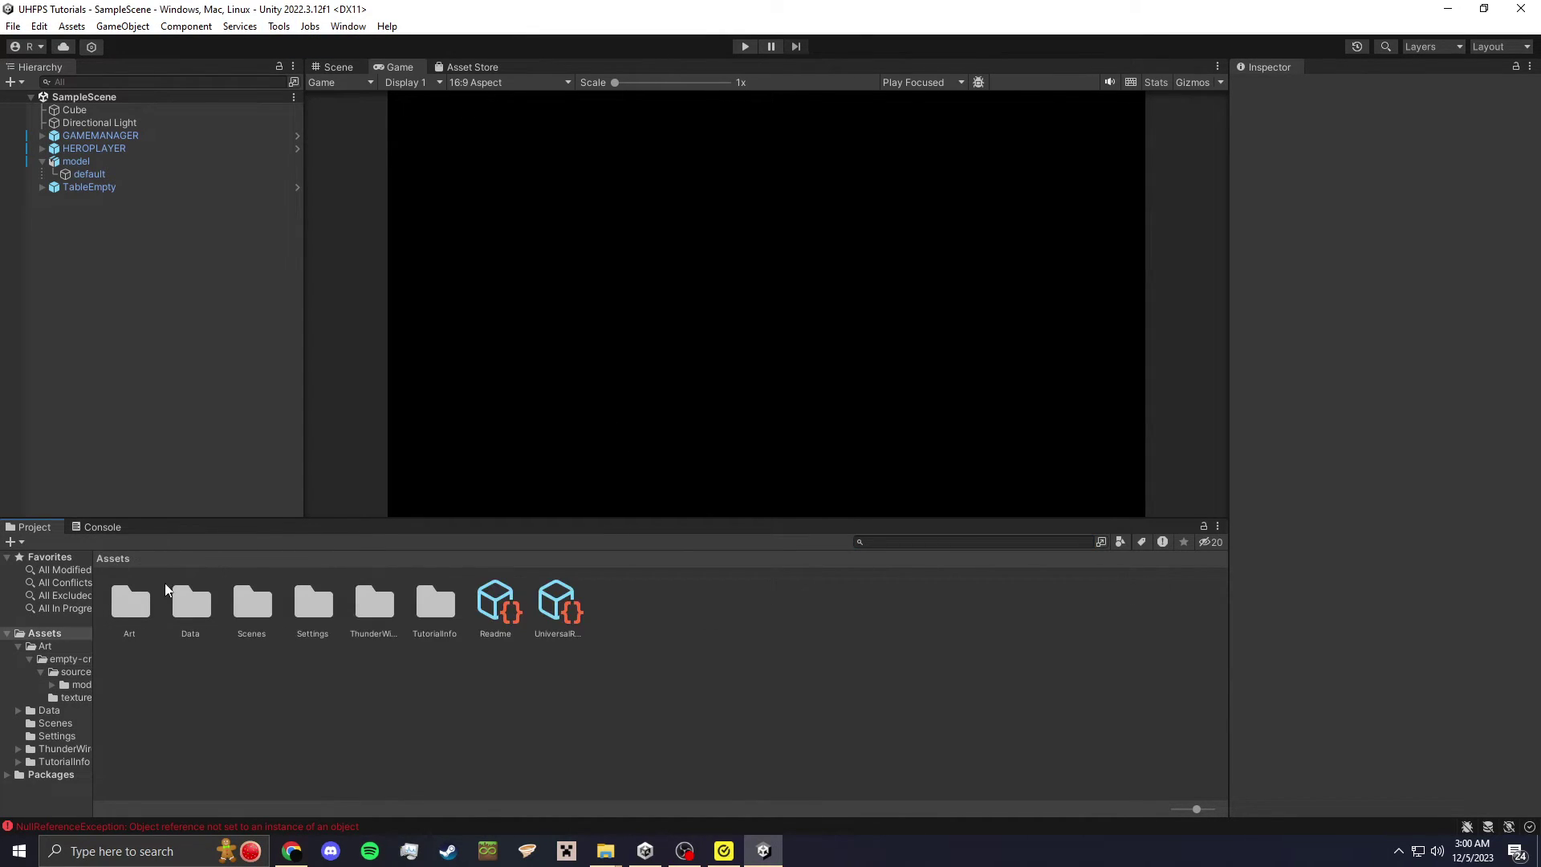
pyautogui.click(971, 543)
pyautogui.write('inventory')
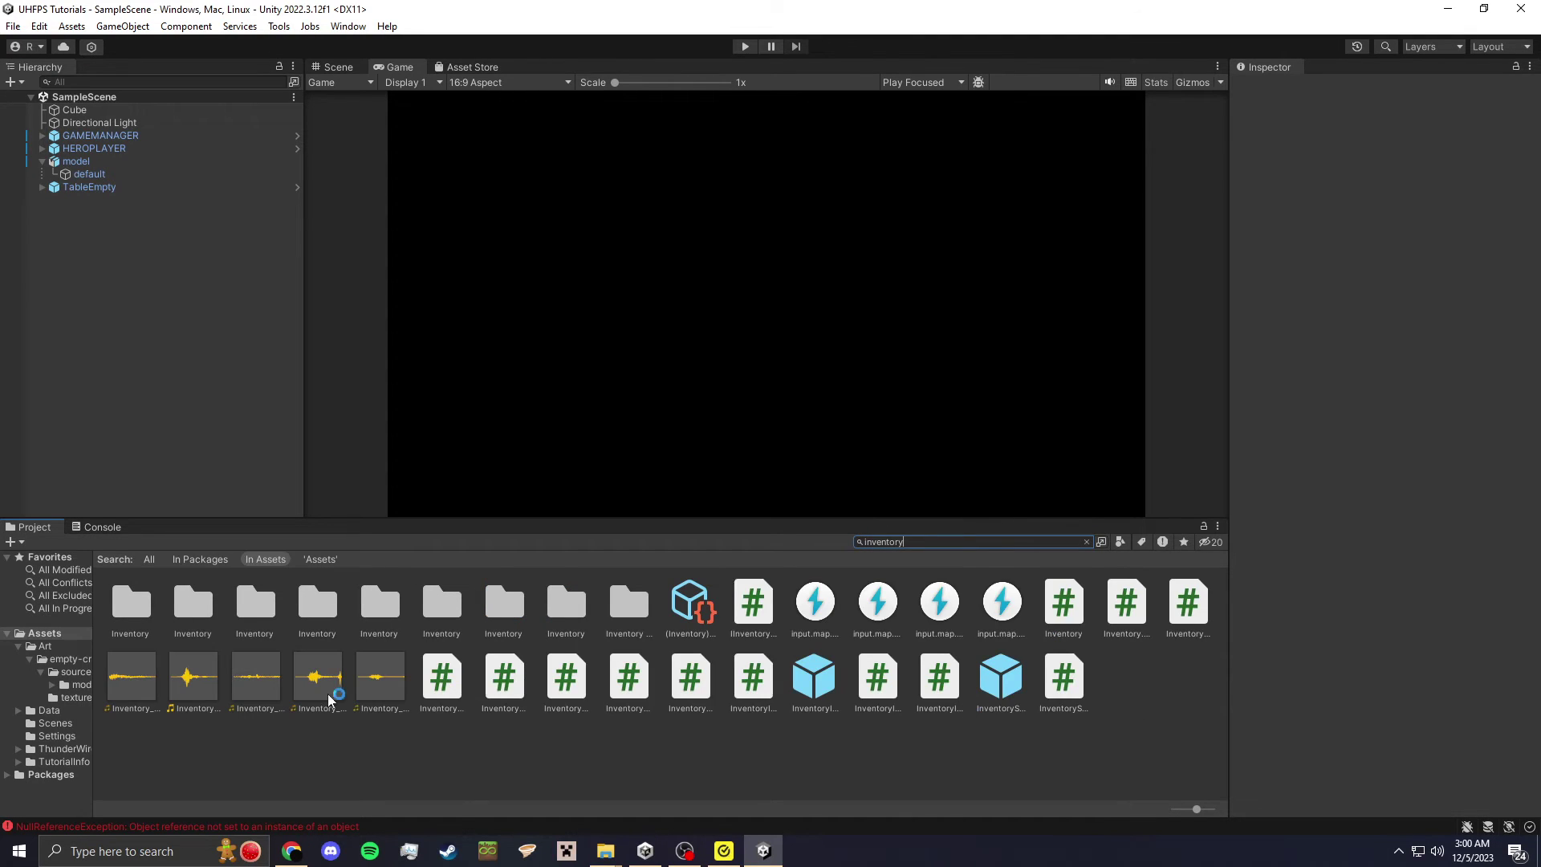
pyautogui.click(827, 677)
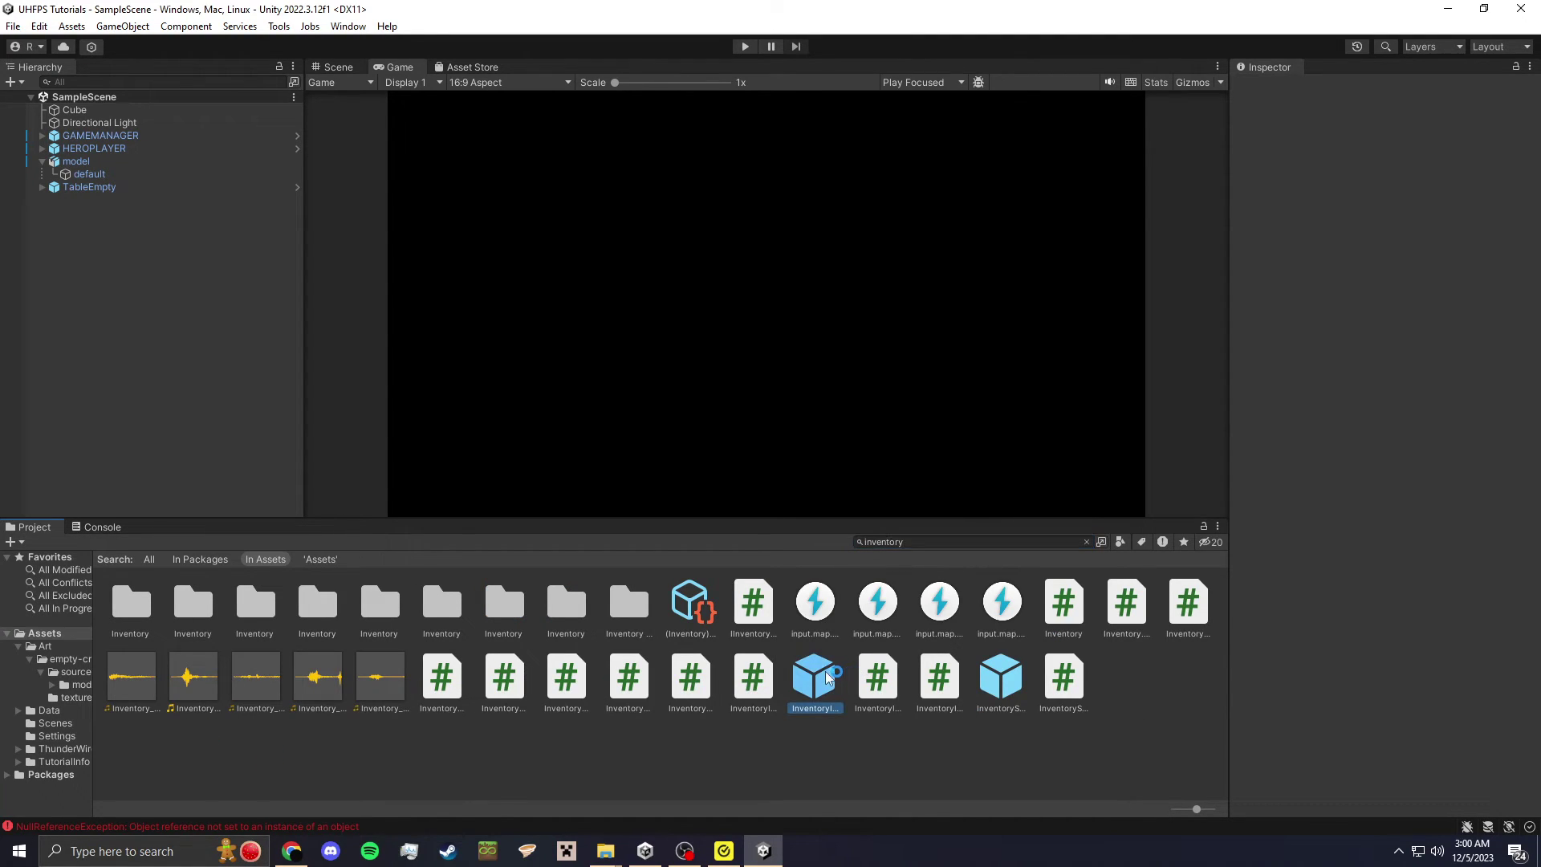
# - Search for "inventory" again and open the (Inventory) Demo asset in the Inventory Builder
pyautogui.click(1087, 542)
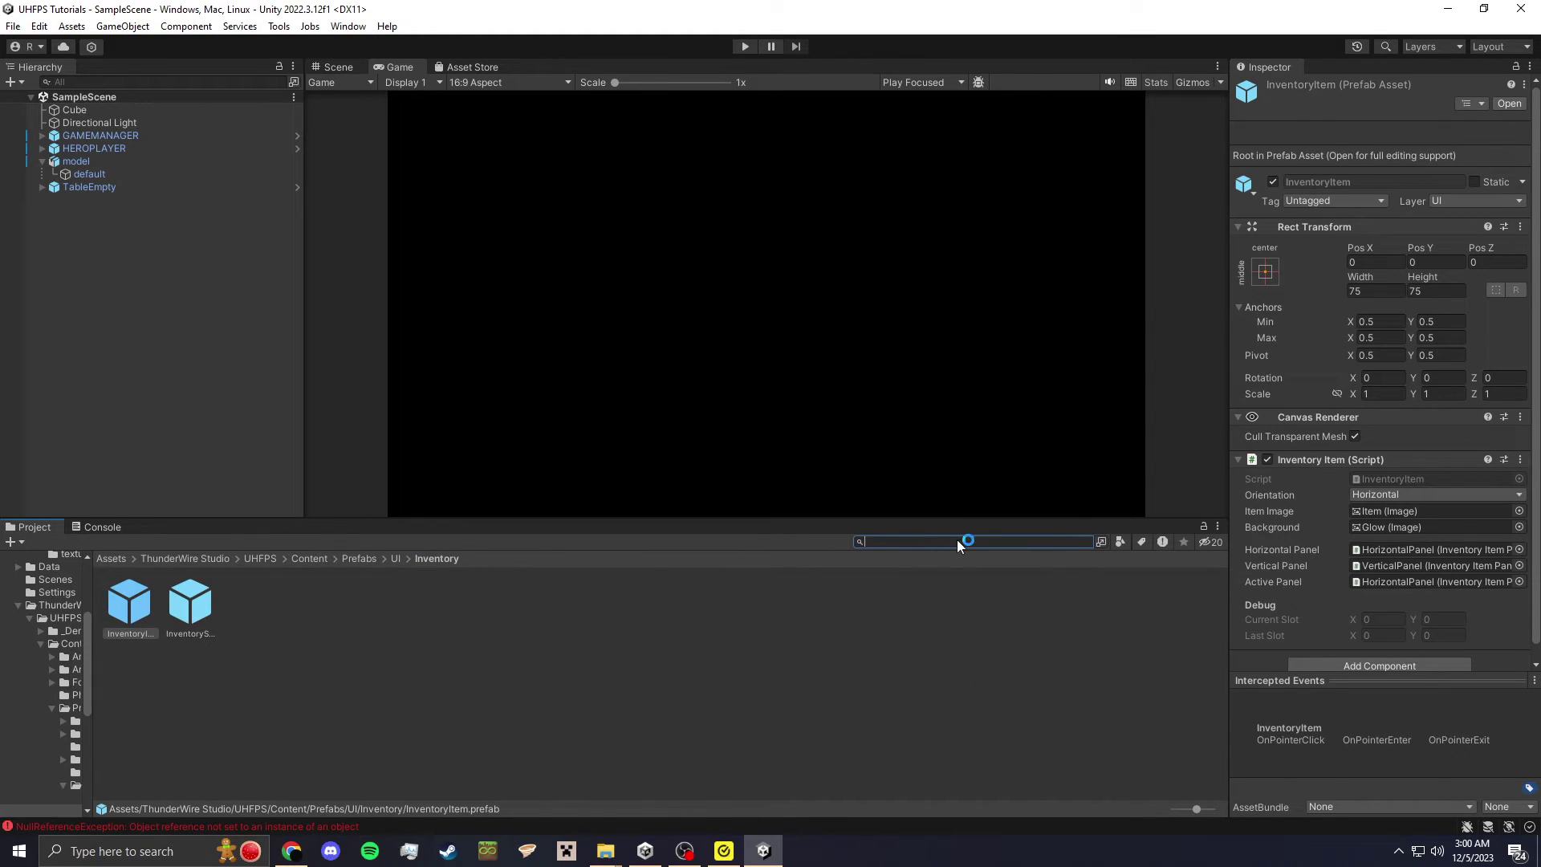
pyautogui.write('inventory')
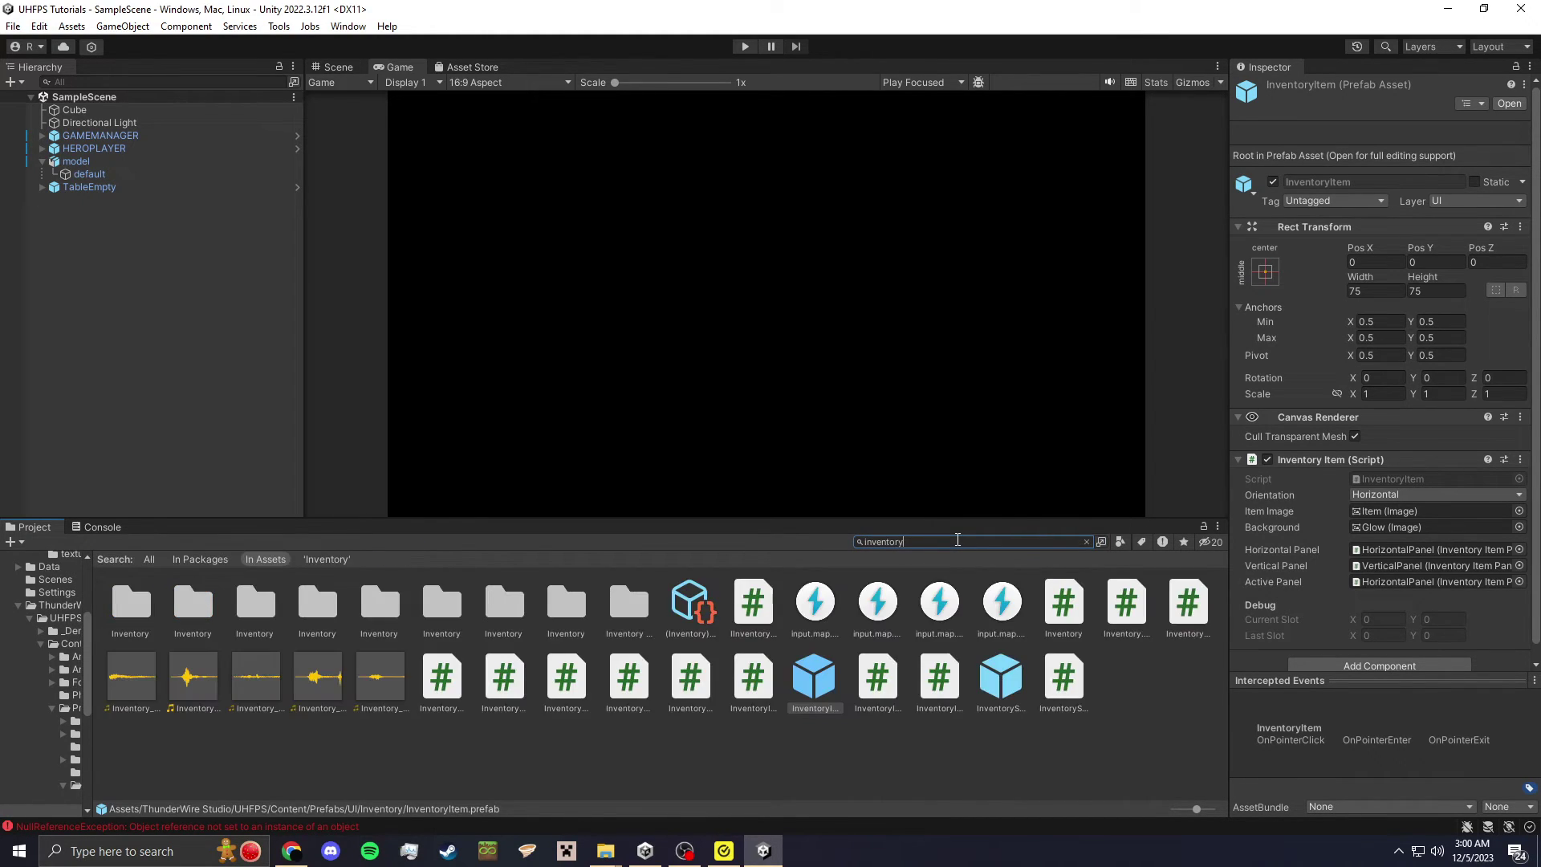
pyautogui.click(692, 601)
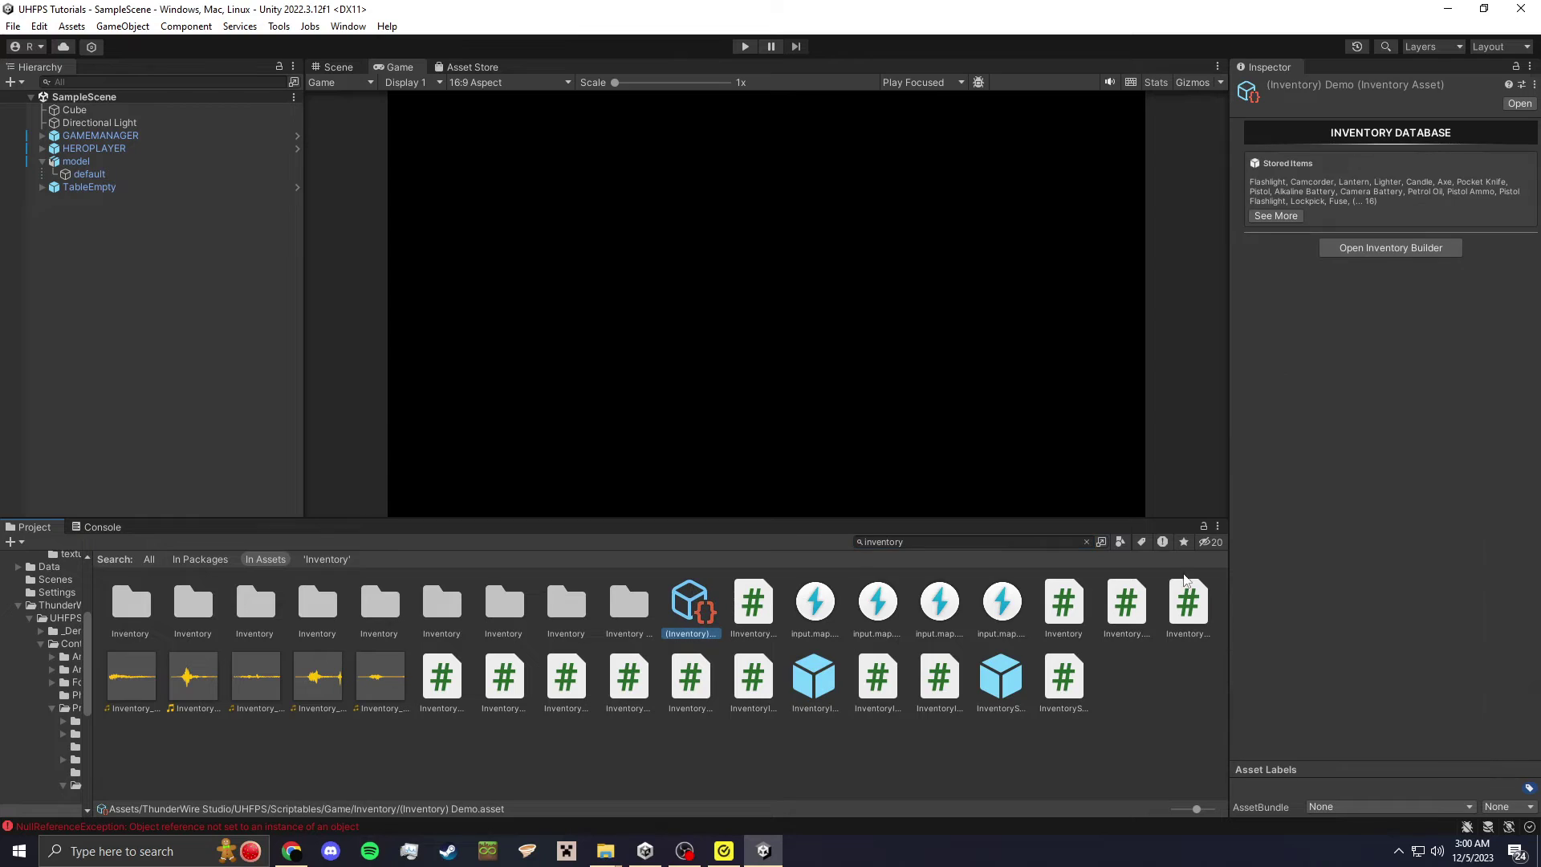
pyautogui.click(1390, 248)
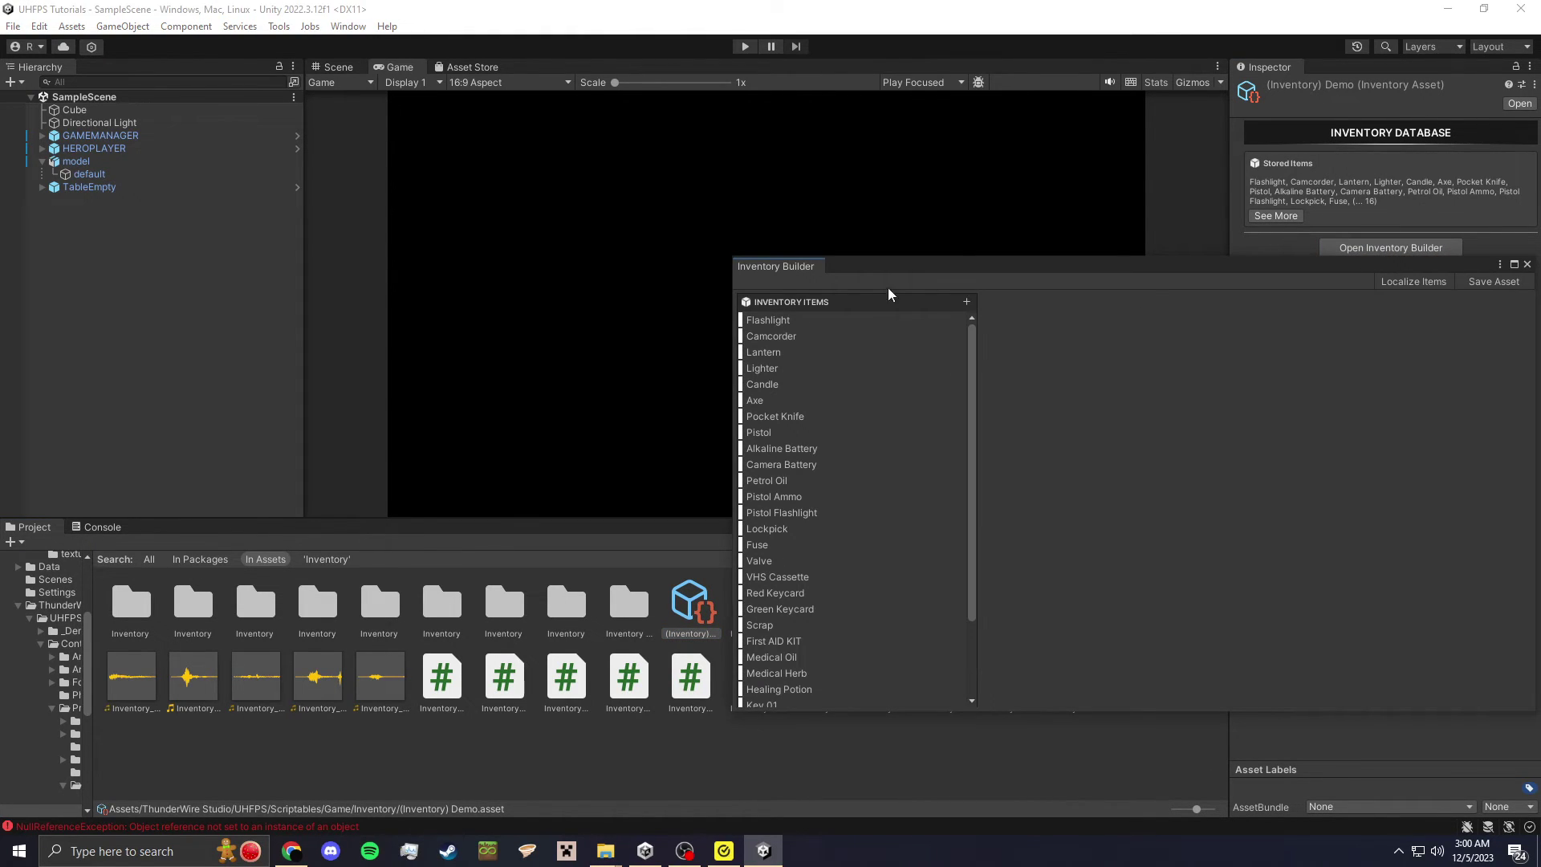
# - Dock the Inventory Builder beside the Asset Store and select the Crucifix item
pyautogui.moveTo(768, 277); pyautogui.dragTo(651, 70)
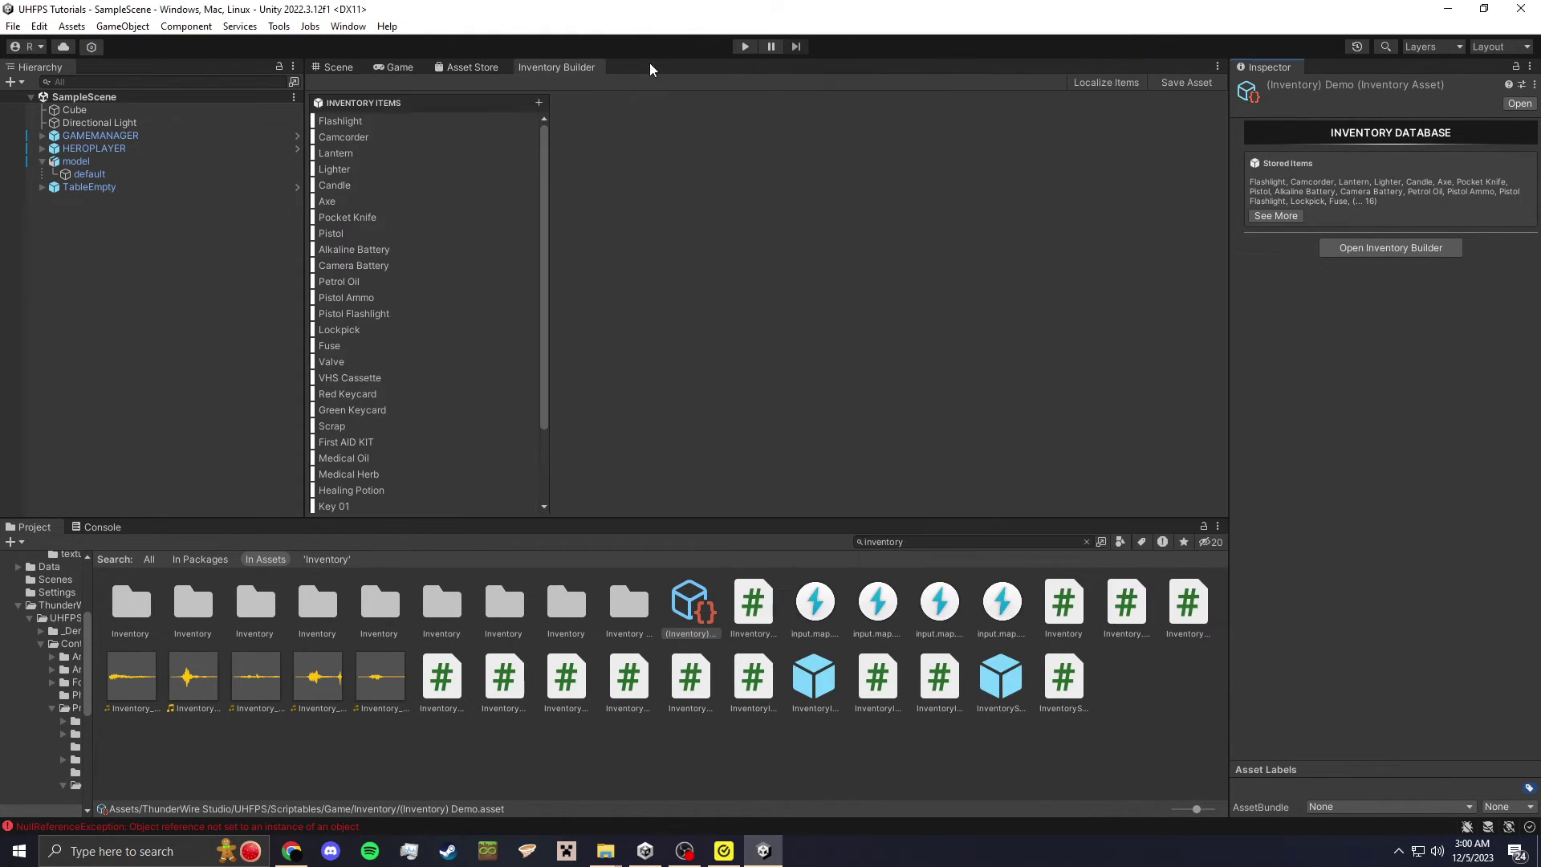
pyautogui.scroll(-3, 378, 313)
pyautogui.scroll(3, 378, 313)
pyautogui.scroll(-3, 353, 295)
pyautogui.click(369, 503)
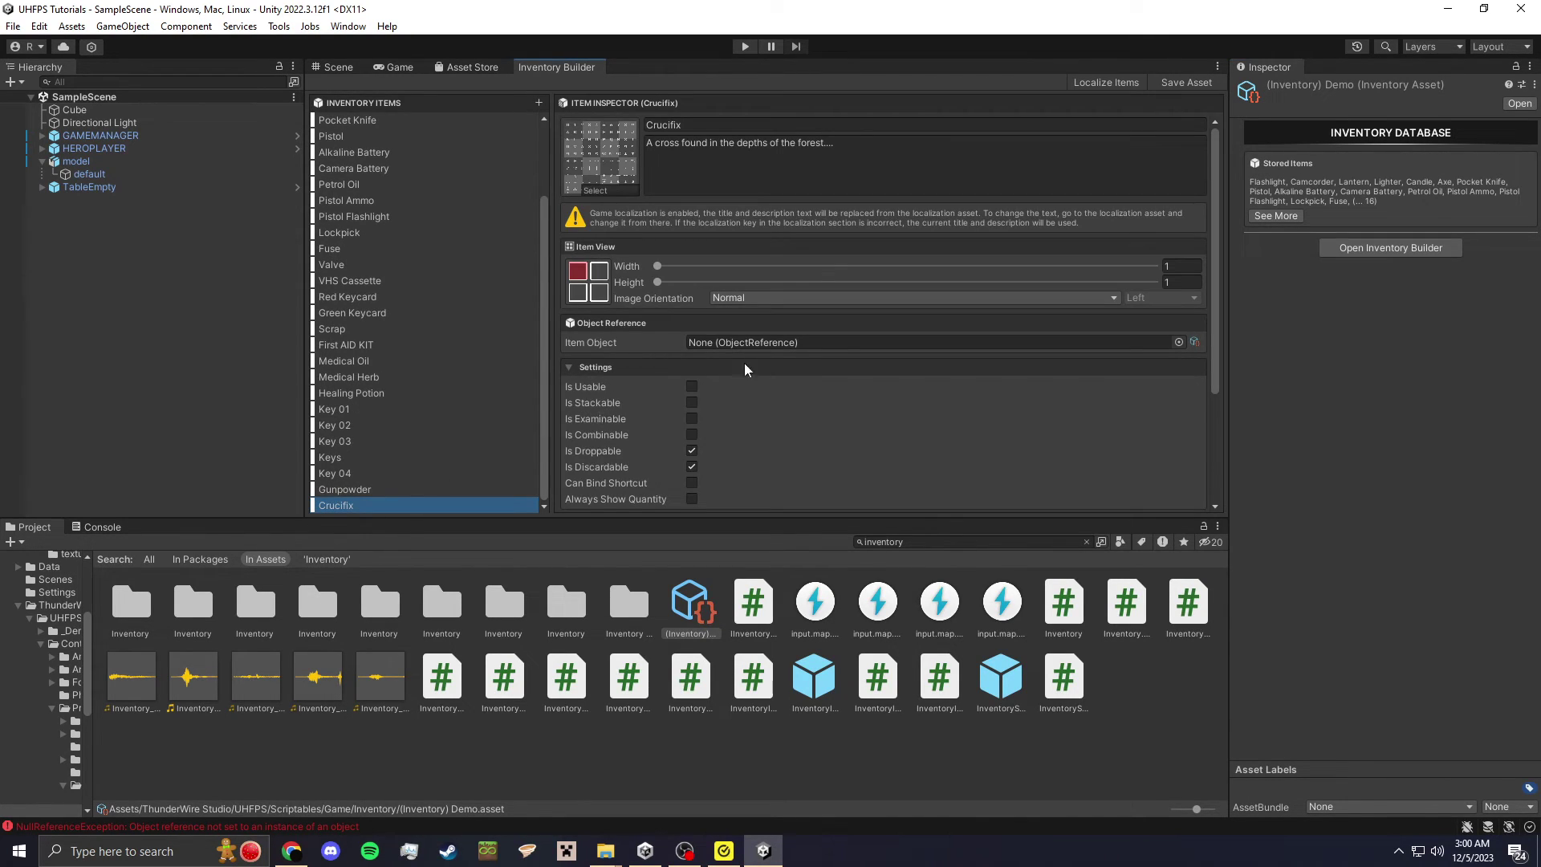
# - Locate the Object References asset and save the scene's model as a prefab variant in its Game folder
pyautogui.click(1195, 342)
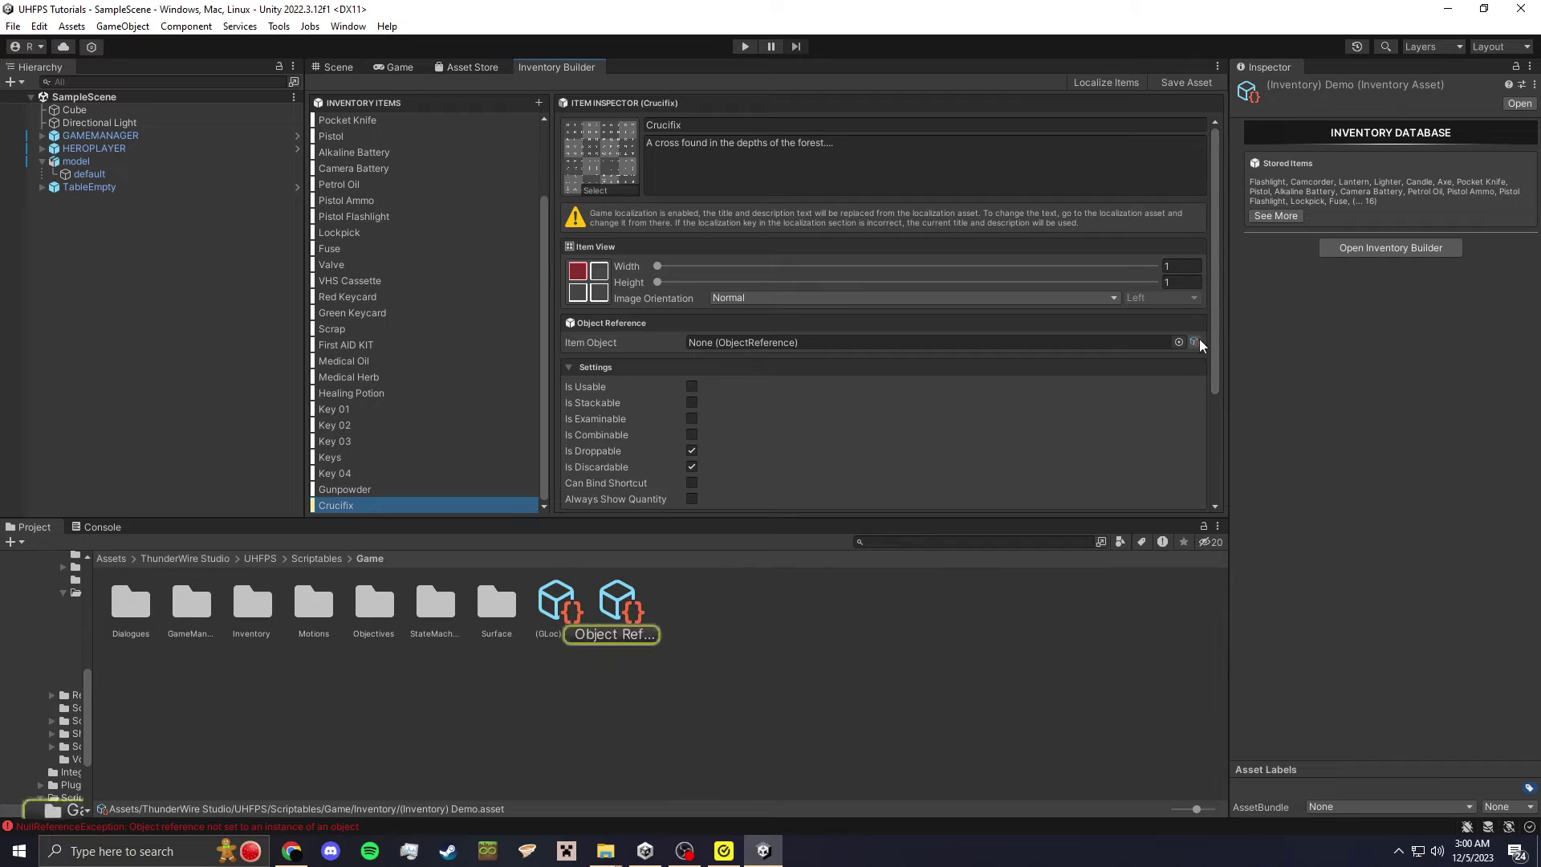
pyautogui.moveTo(80, 159); pyautogui.dragTo(281, 697)
pyautogui.moveTo(91, 628); pyautogui.dragTo(142, 386)
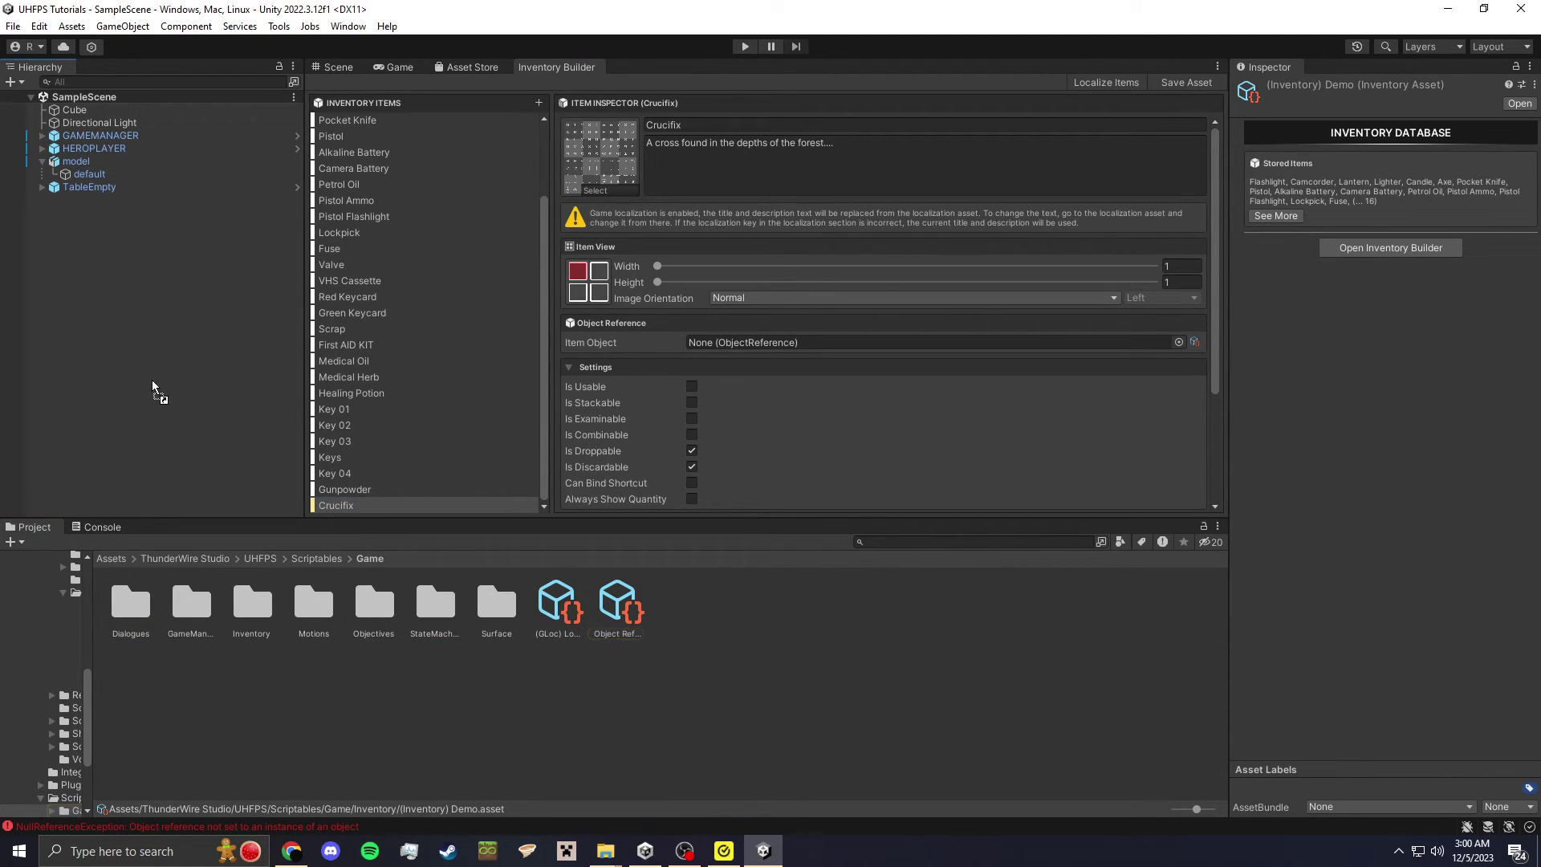
pyautogui.moveTo(232, 474); pyautogui.dragTo(251, 692)
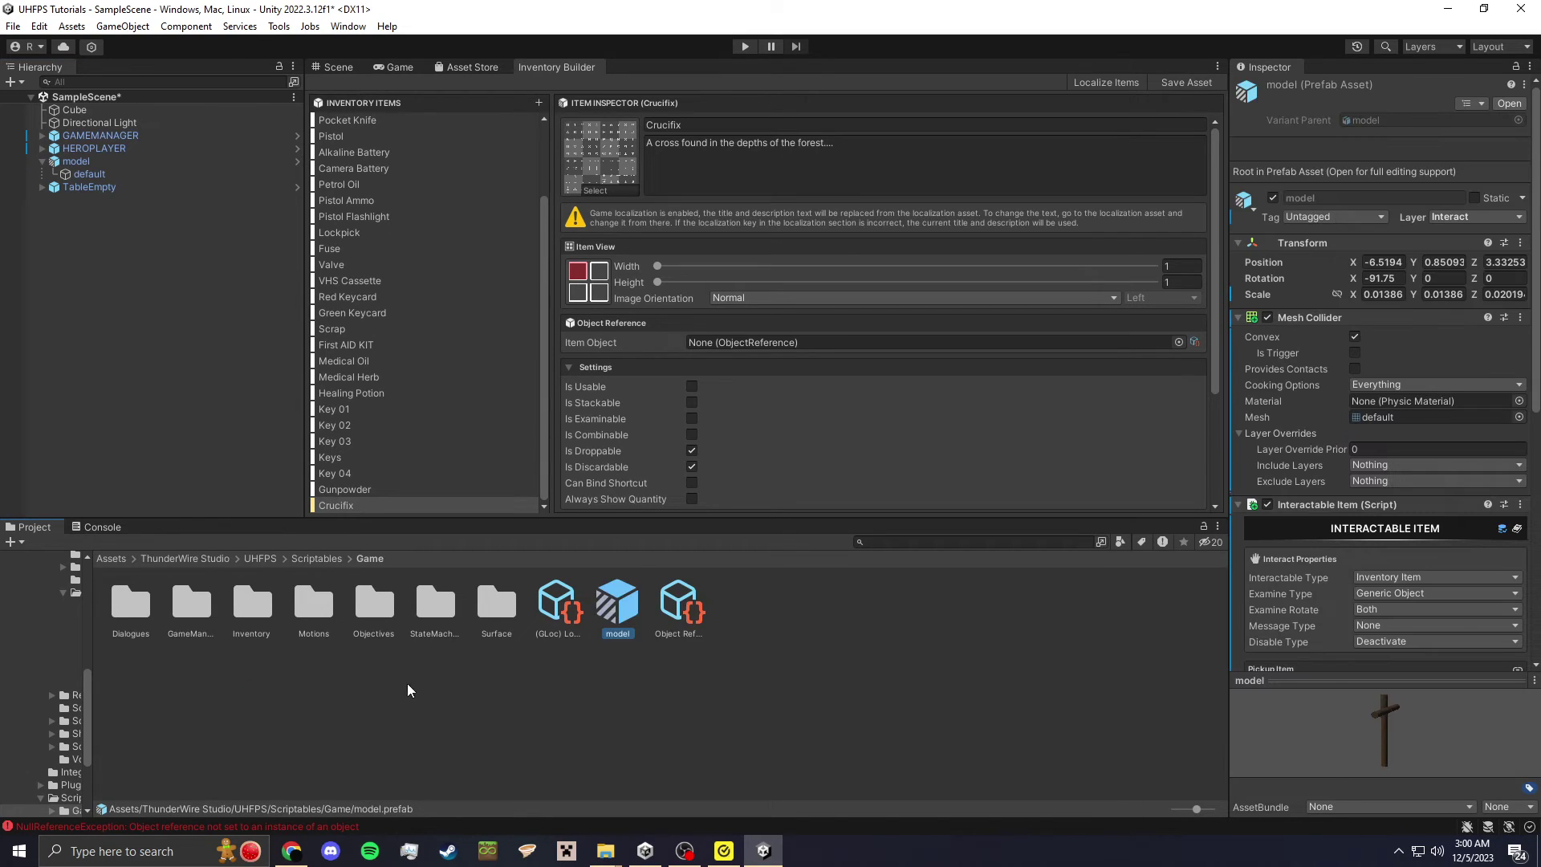
# - Add the model prefab to the Object References list and close that list
pyautogui.doubleClick(696, 608)
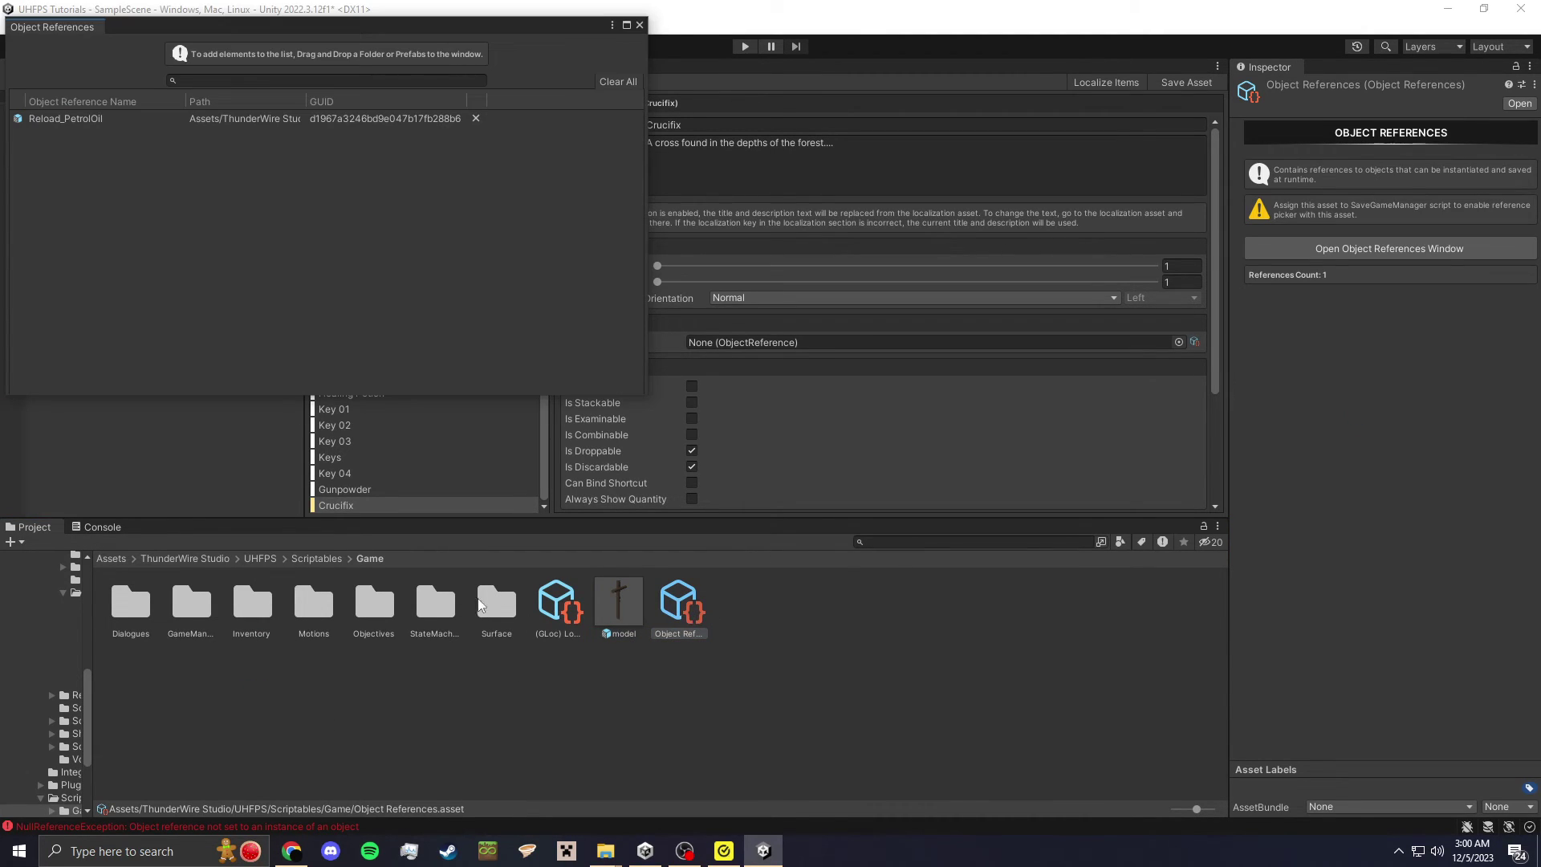
pyautogui.moveTo(609, 626); pyautogui.dragTo(313, 233)
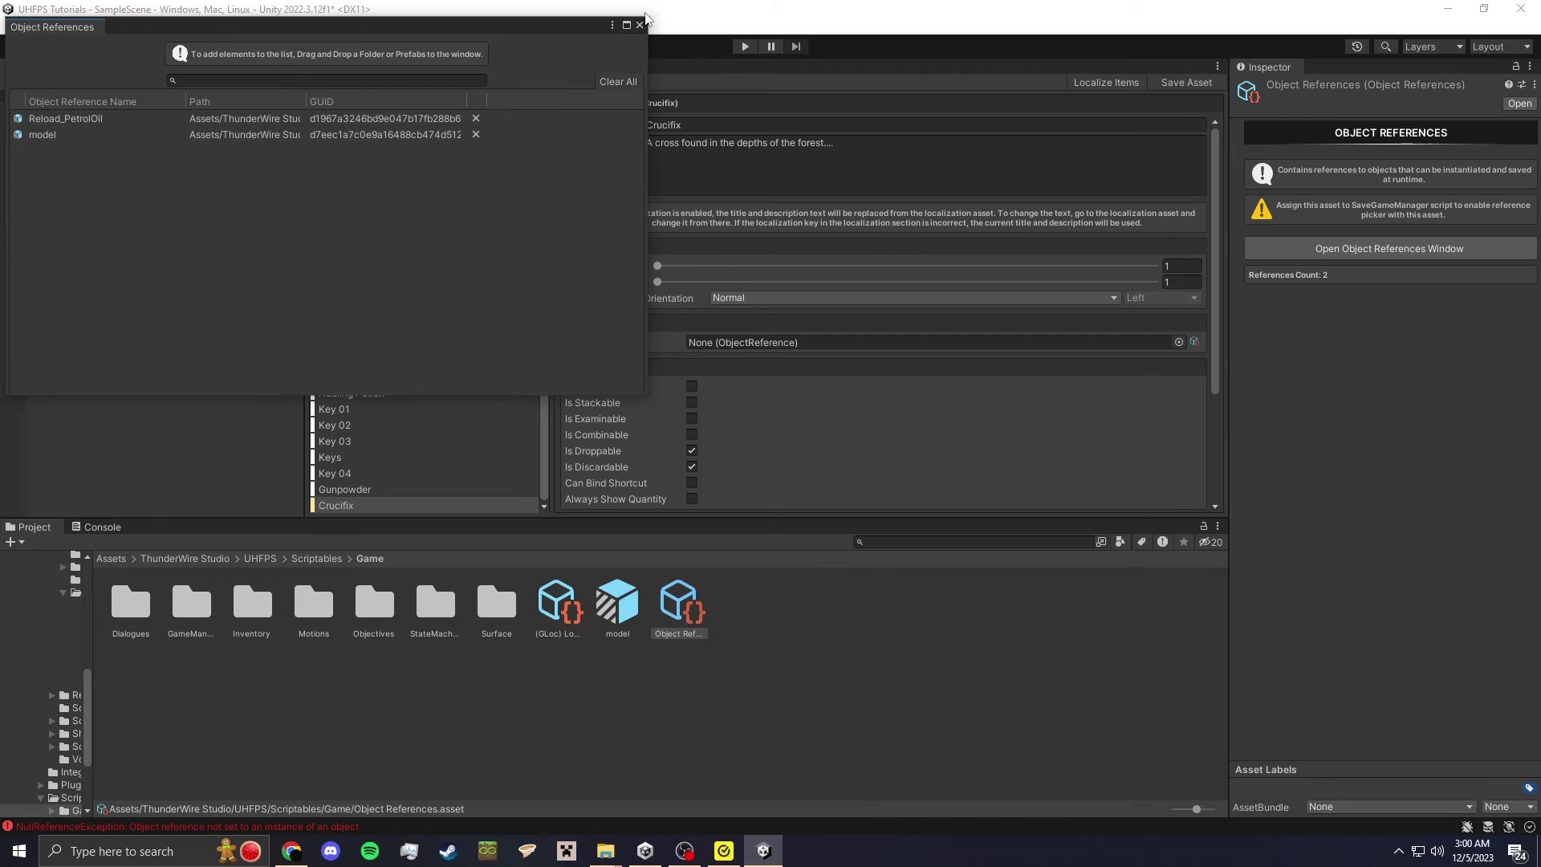
pyautogui.click(640, 25)
# - Assign the model prefab from the Object References list as the Crucifix's Item Object
pyautogui.moveTo(703, 442); pyautogui.dragTo(735, 350)
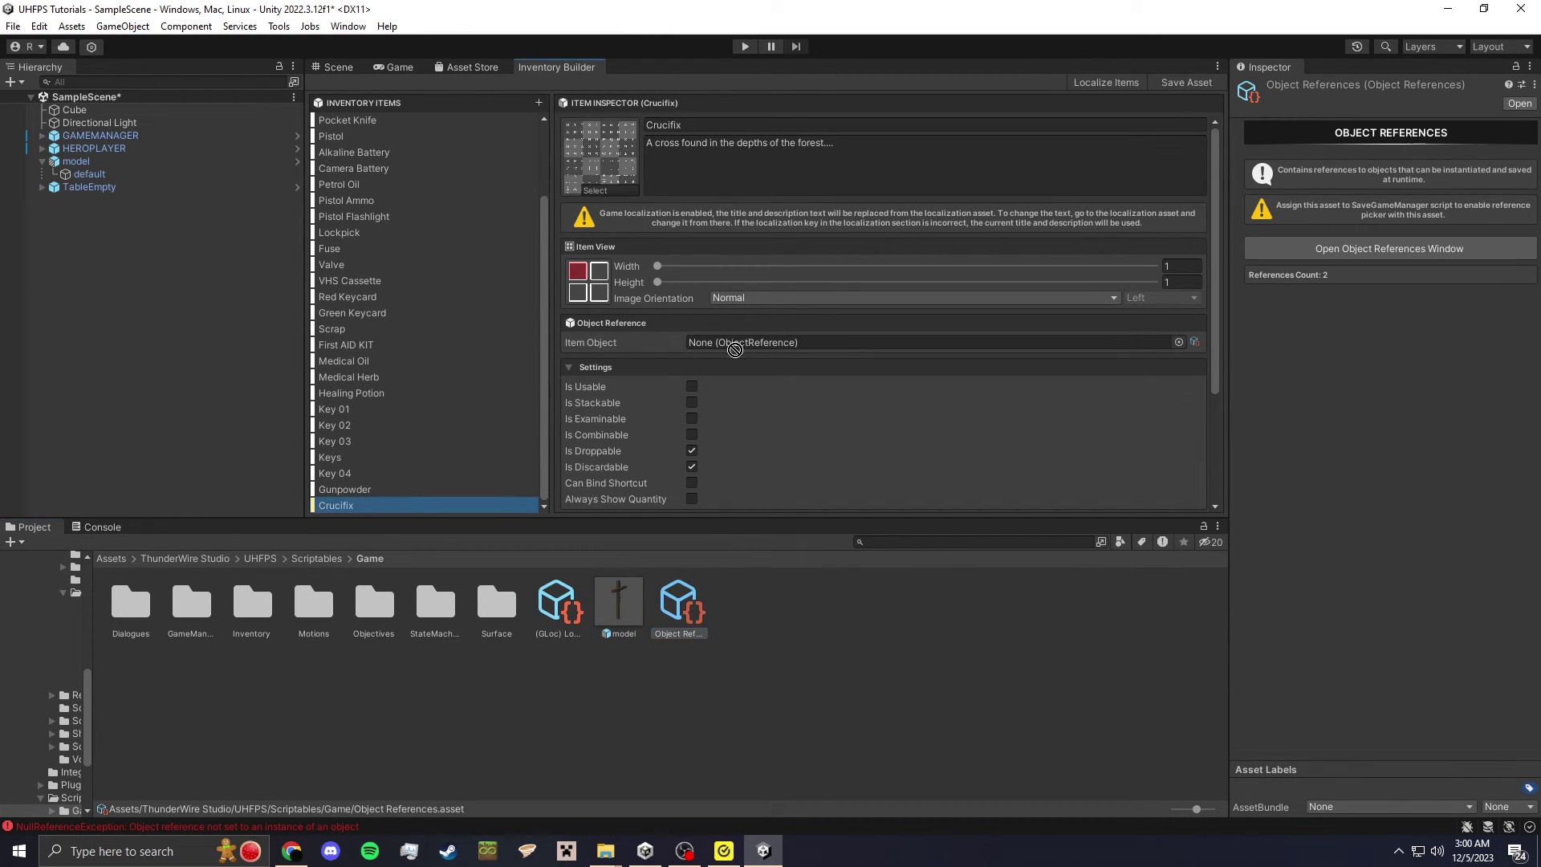
pyautogui.click(1178, 343)
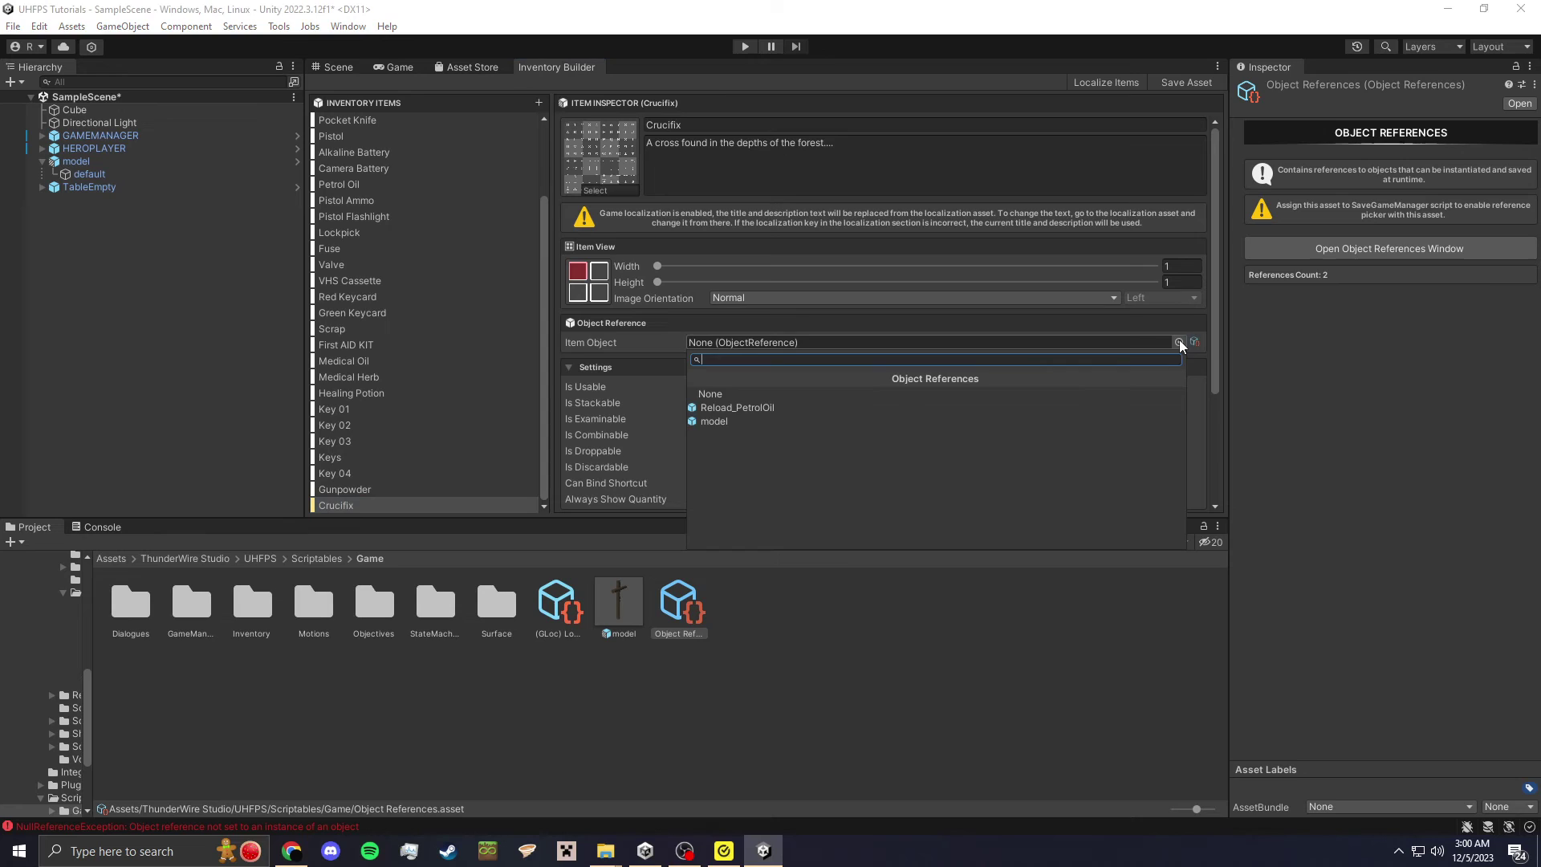
pyautogui.click(753, 421)
pyautogui.scroll(-2, 761, 380)
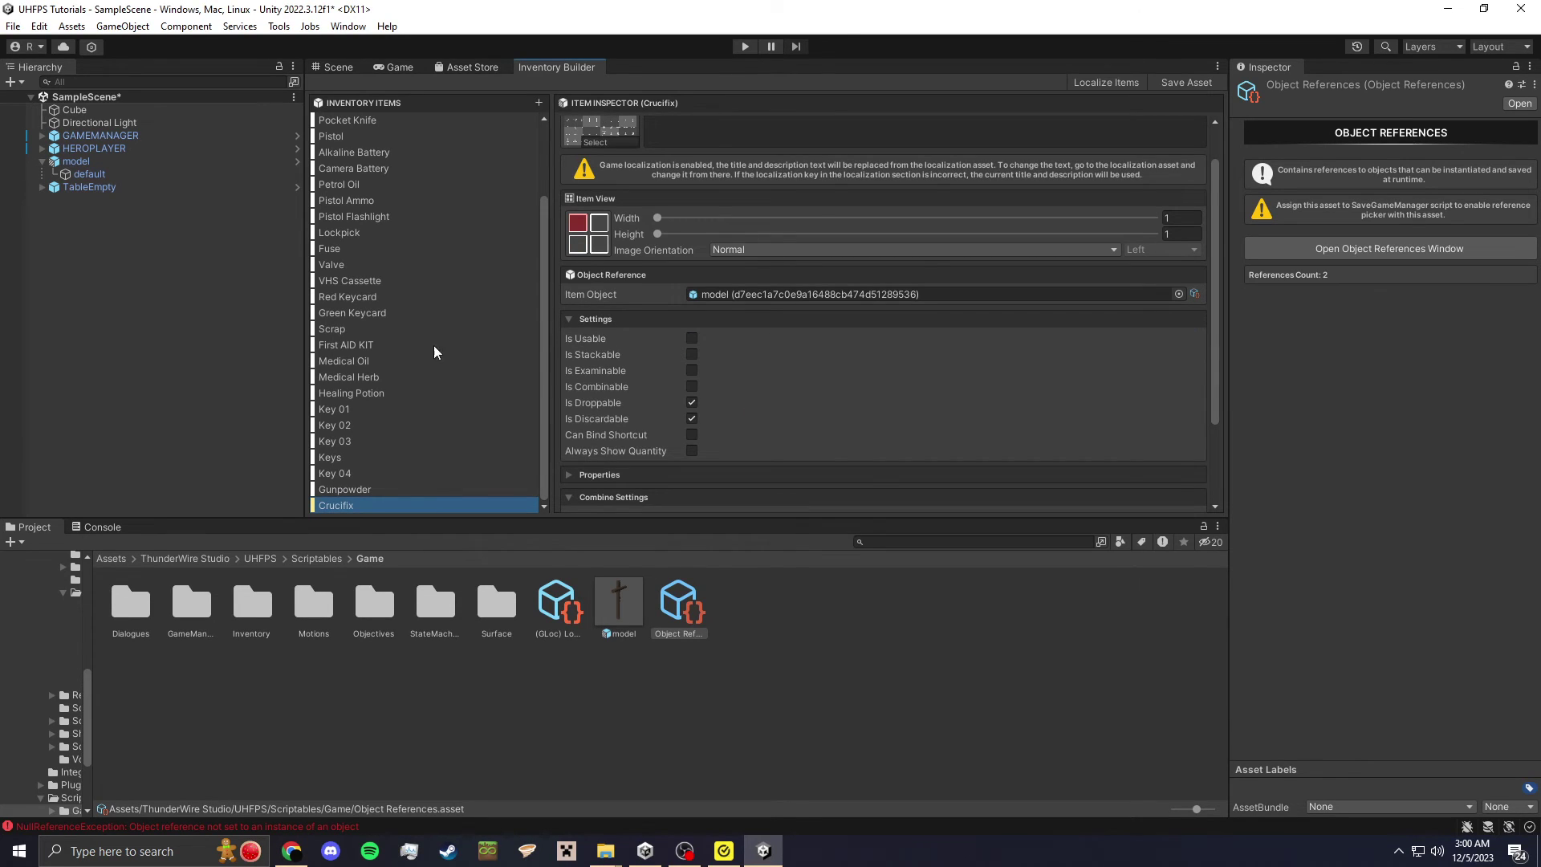
# - Examine the Pistol item's properties and its usable, stackable, droppable and shortcut settings for comparison
pyautogui.click(341, 135)
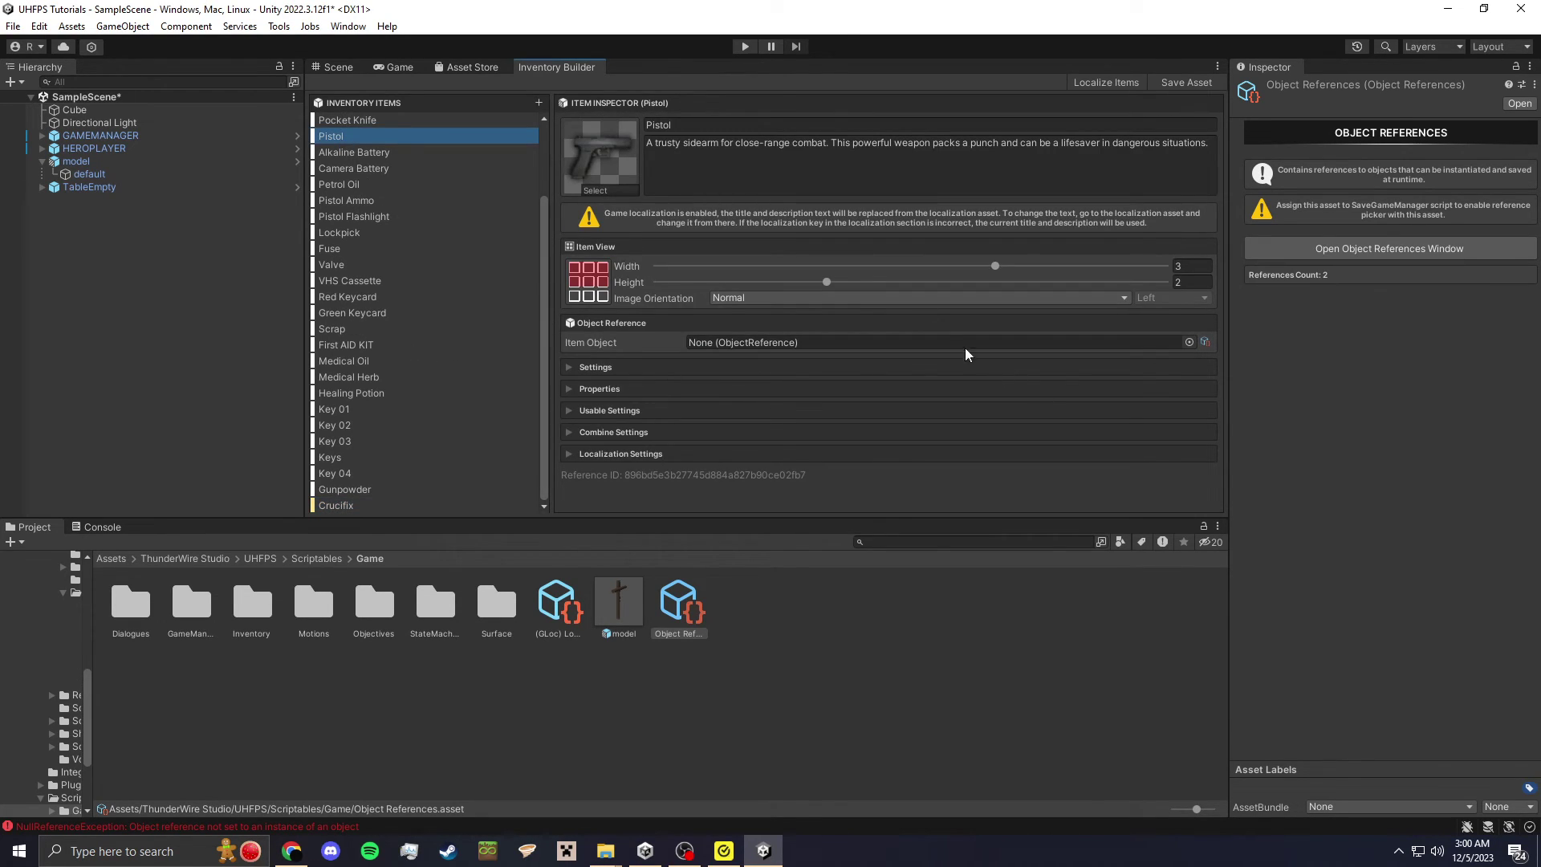
pyautogui.click(620, 407)
pyautogui.click(618, 407)
pyautogui.click(608, 390)
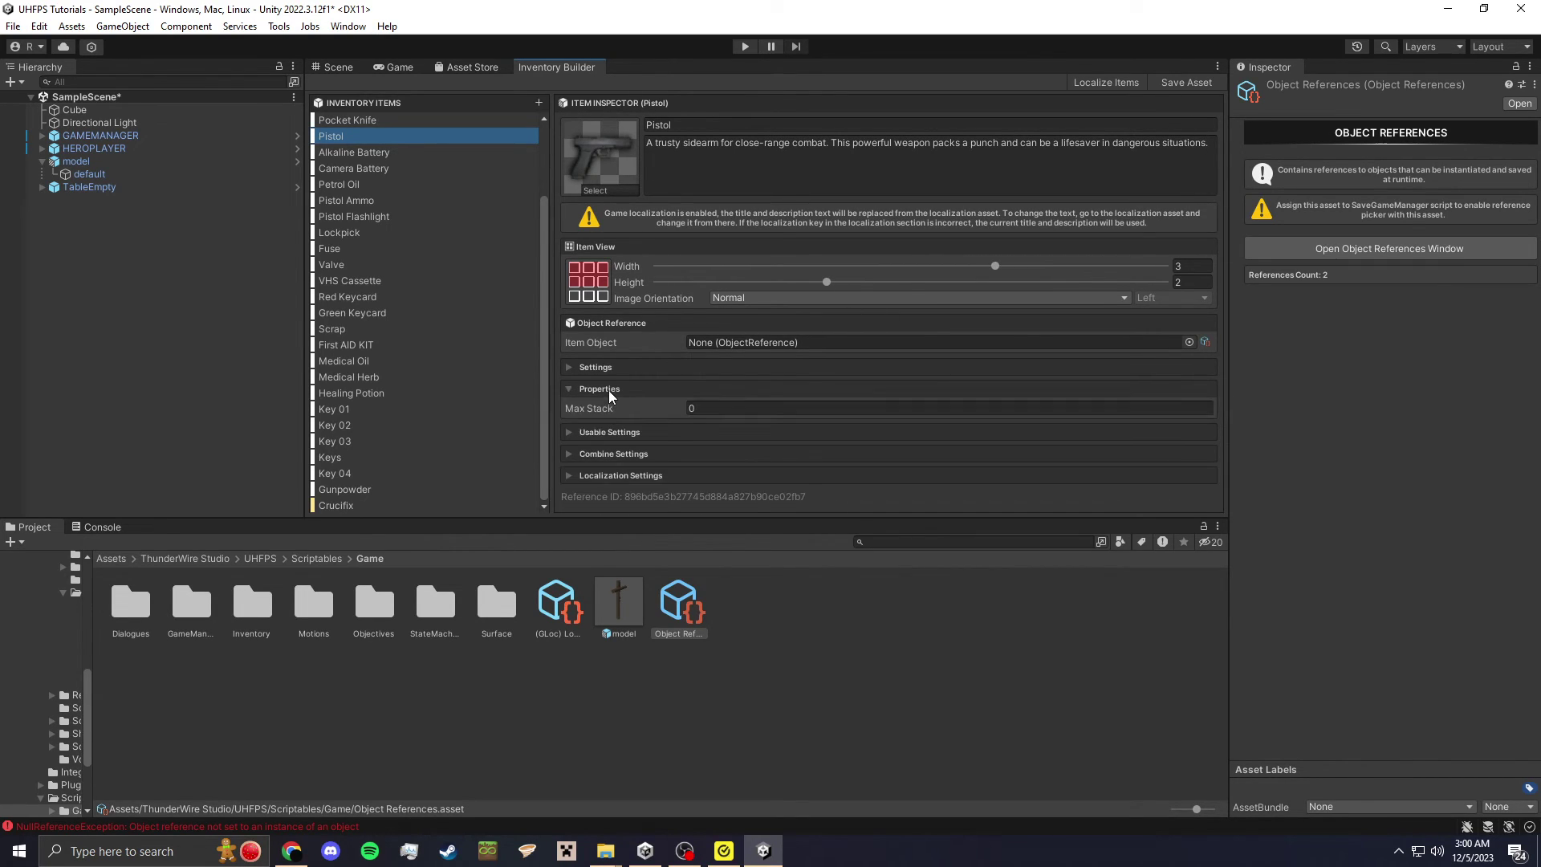
pyautogui.click(608, 390)
pyautogui.click(605, 367)
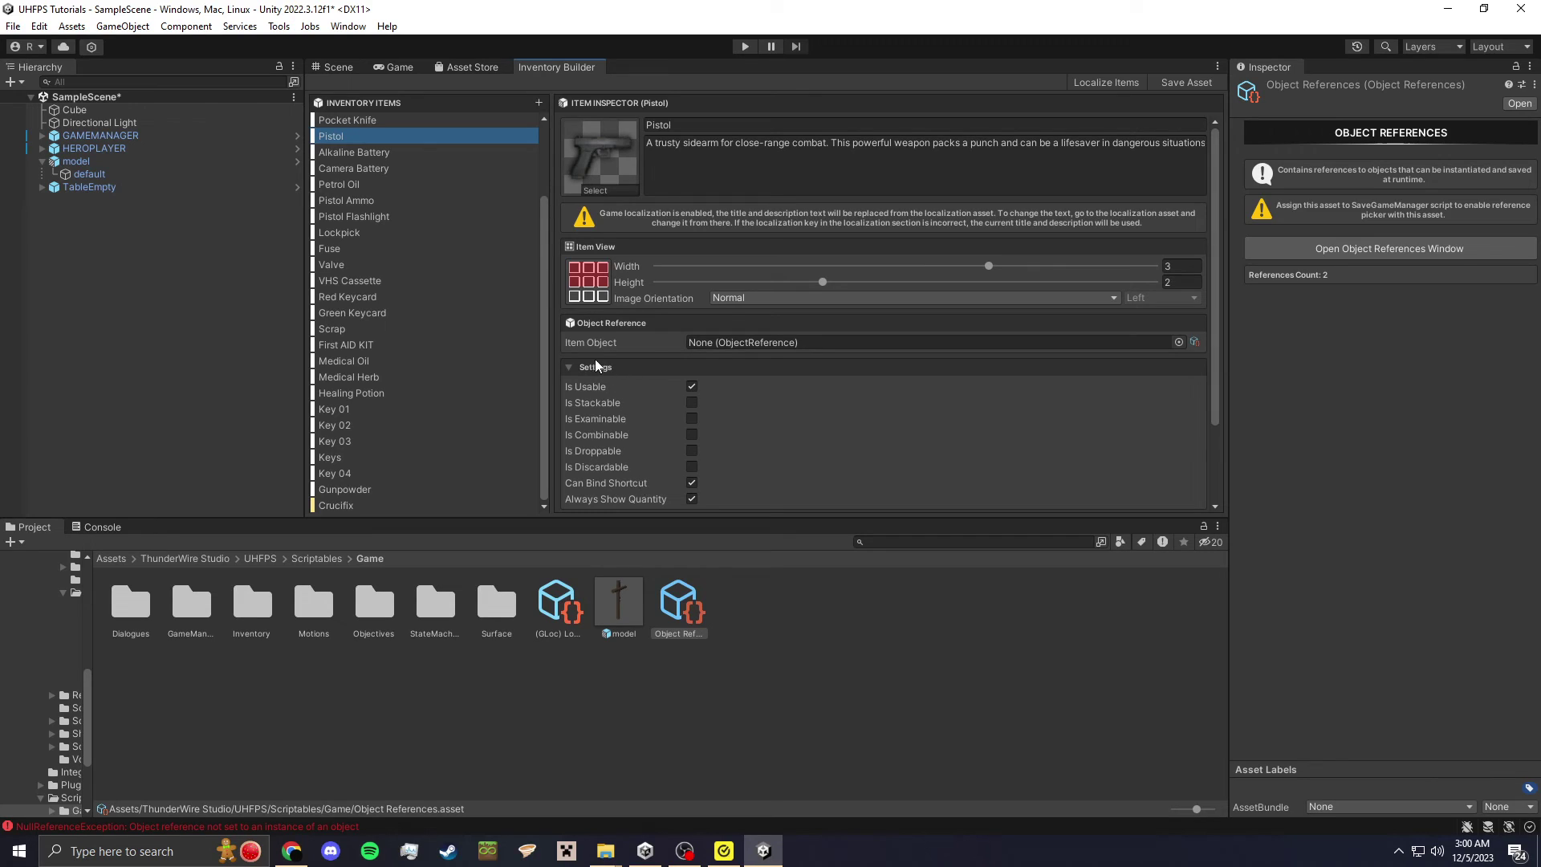
# - Examine the settings of Pistol Ammo, Pistol Flashlight, Lockpick, Medical Oil and First AID KIT
pyautogui.click(396, 200)
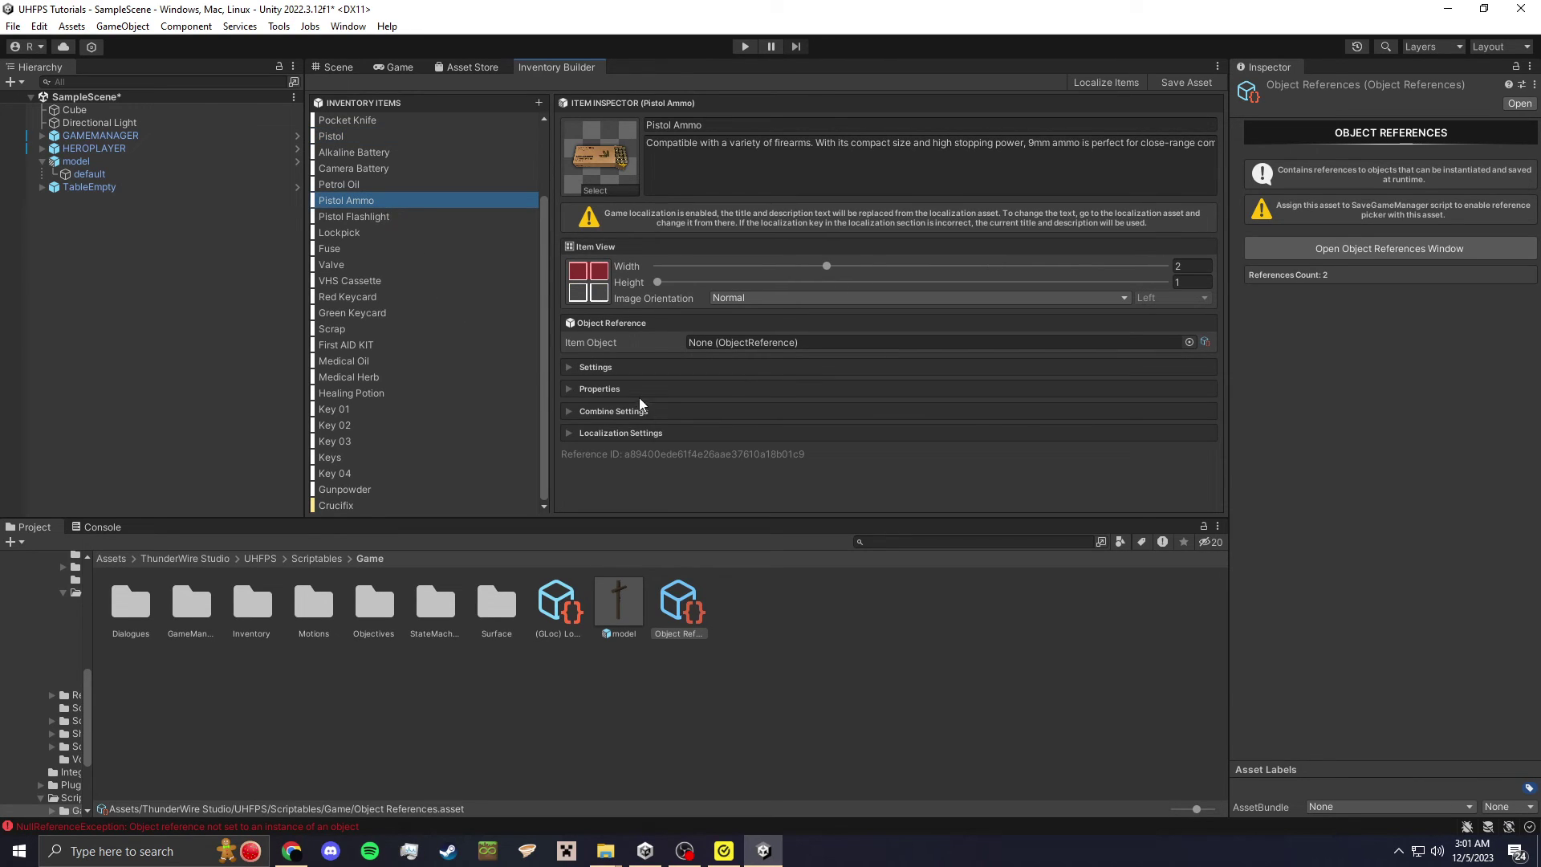
pyautogui.click(607, 368)
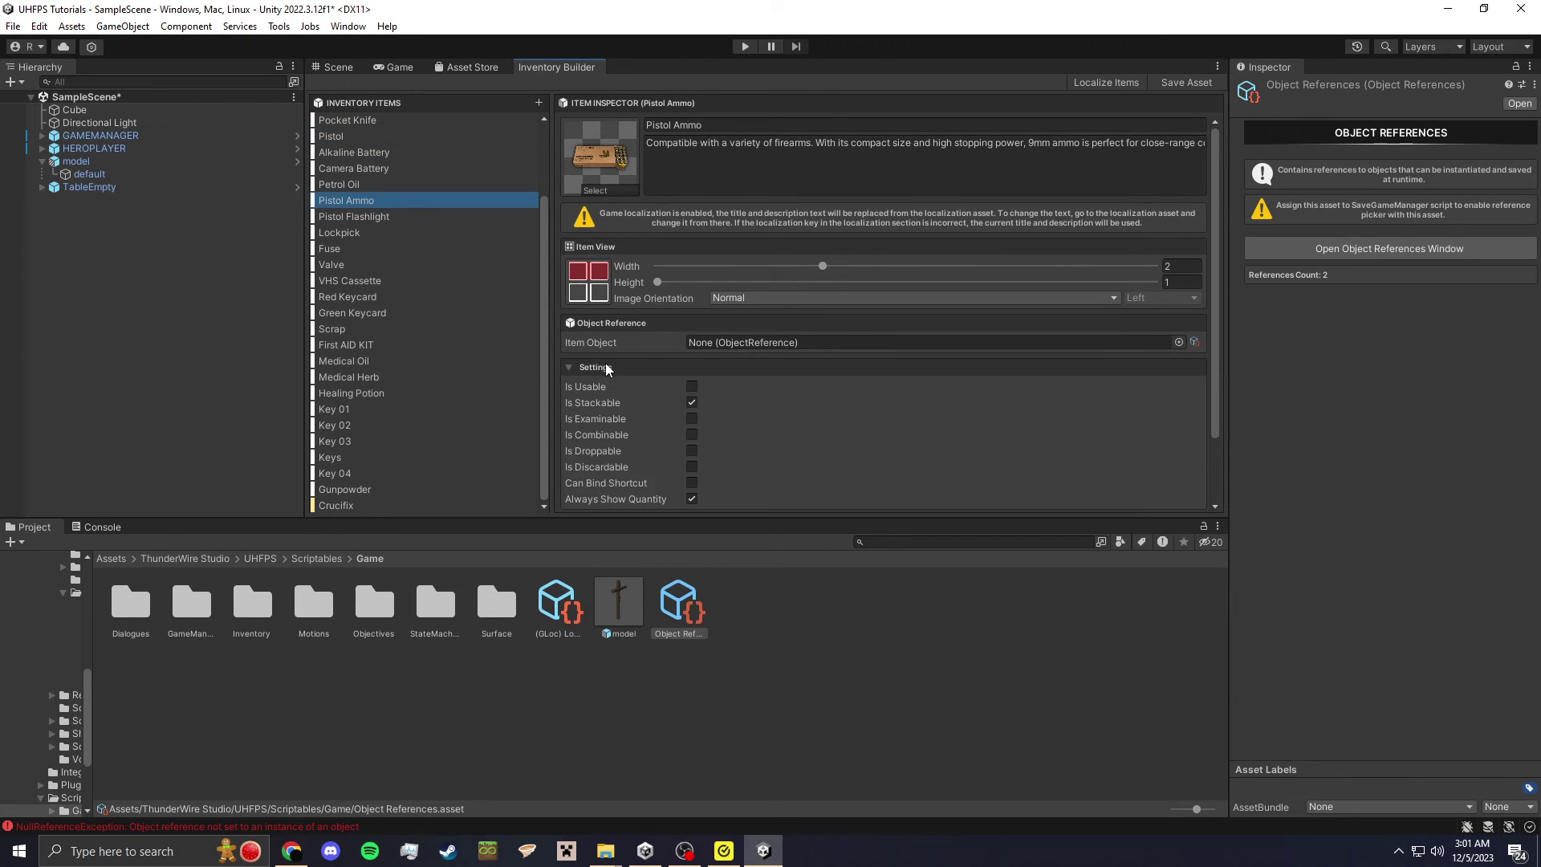
pyautogui.click(380, 216)
pyautogui.click(374, 230)
pyautogui.click(338, 365)
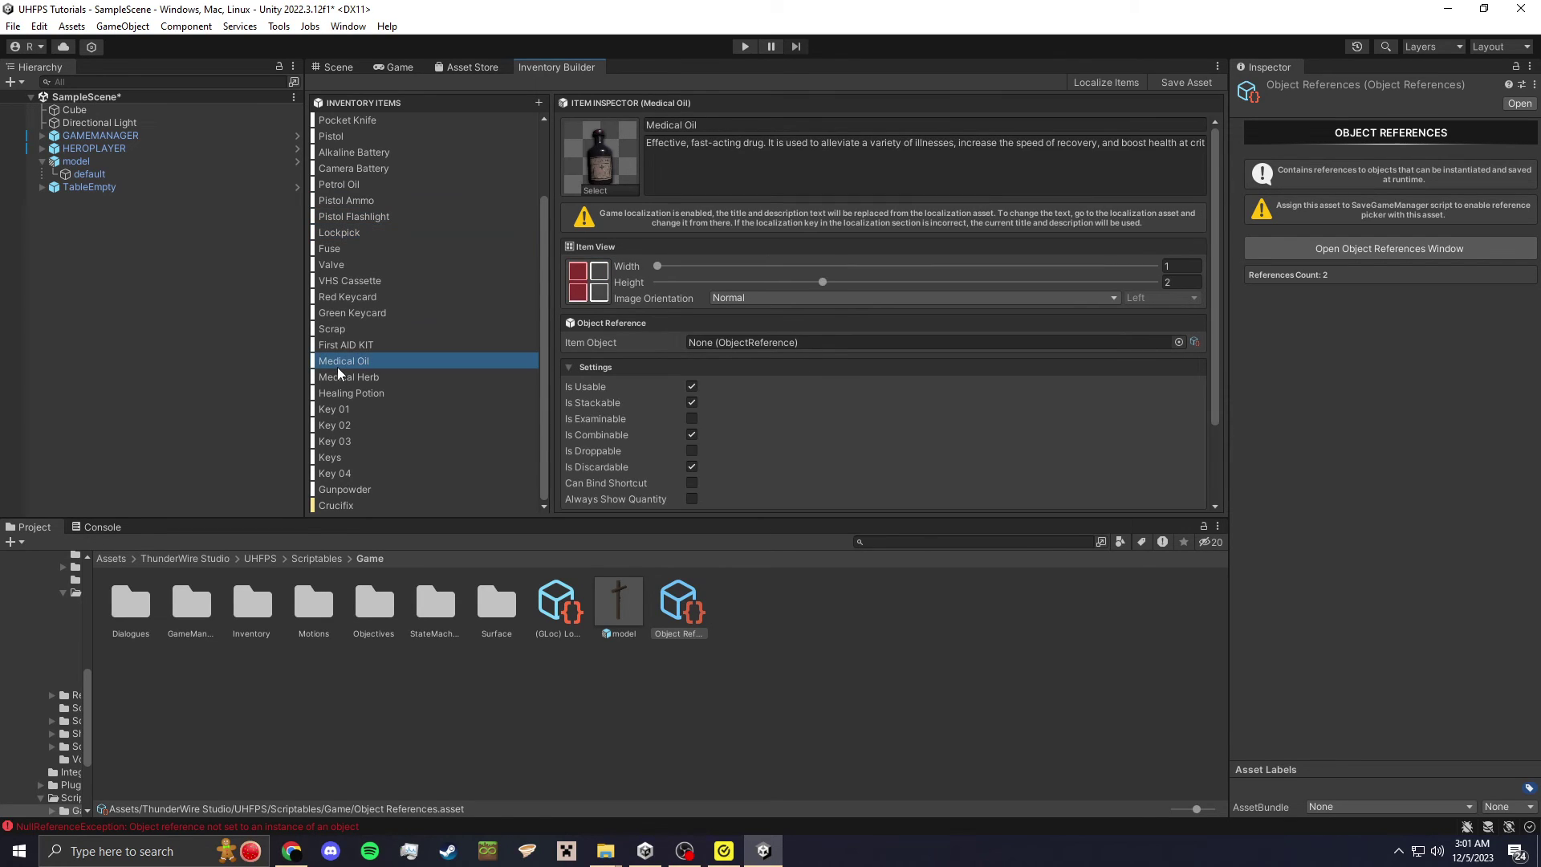
pyautogui.click(343, 345)
pyautogui.click(591, 389)
pyautogui.click(590, 388)
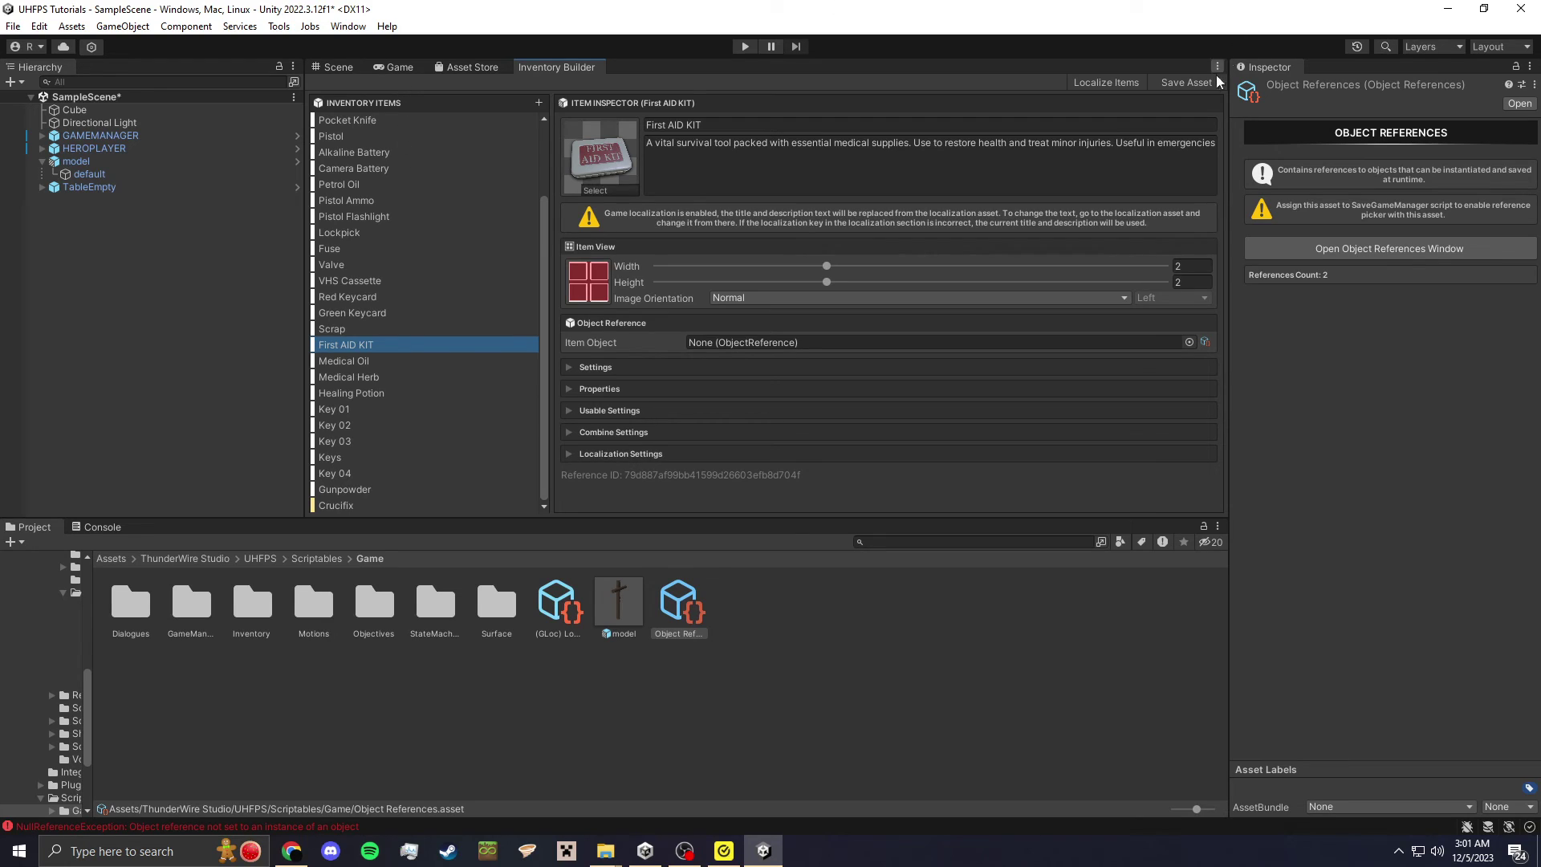
# - Run the game, pick up the Crucifix from the table and drop it from the inventory
pyautogui.click(395, 69)
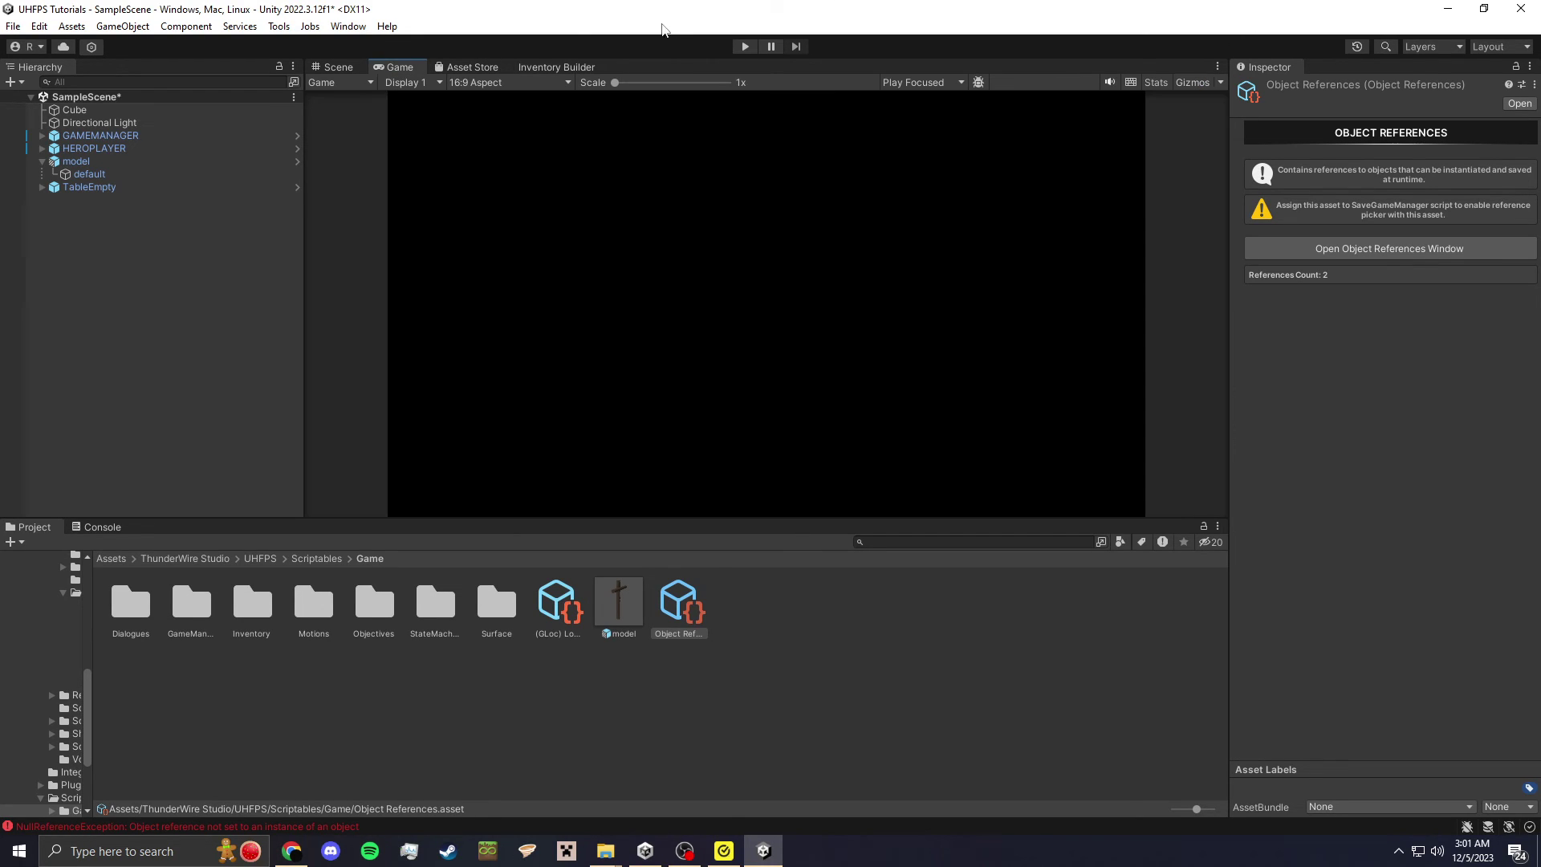
pyautogui.click(744, 48)
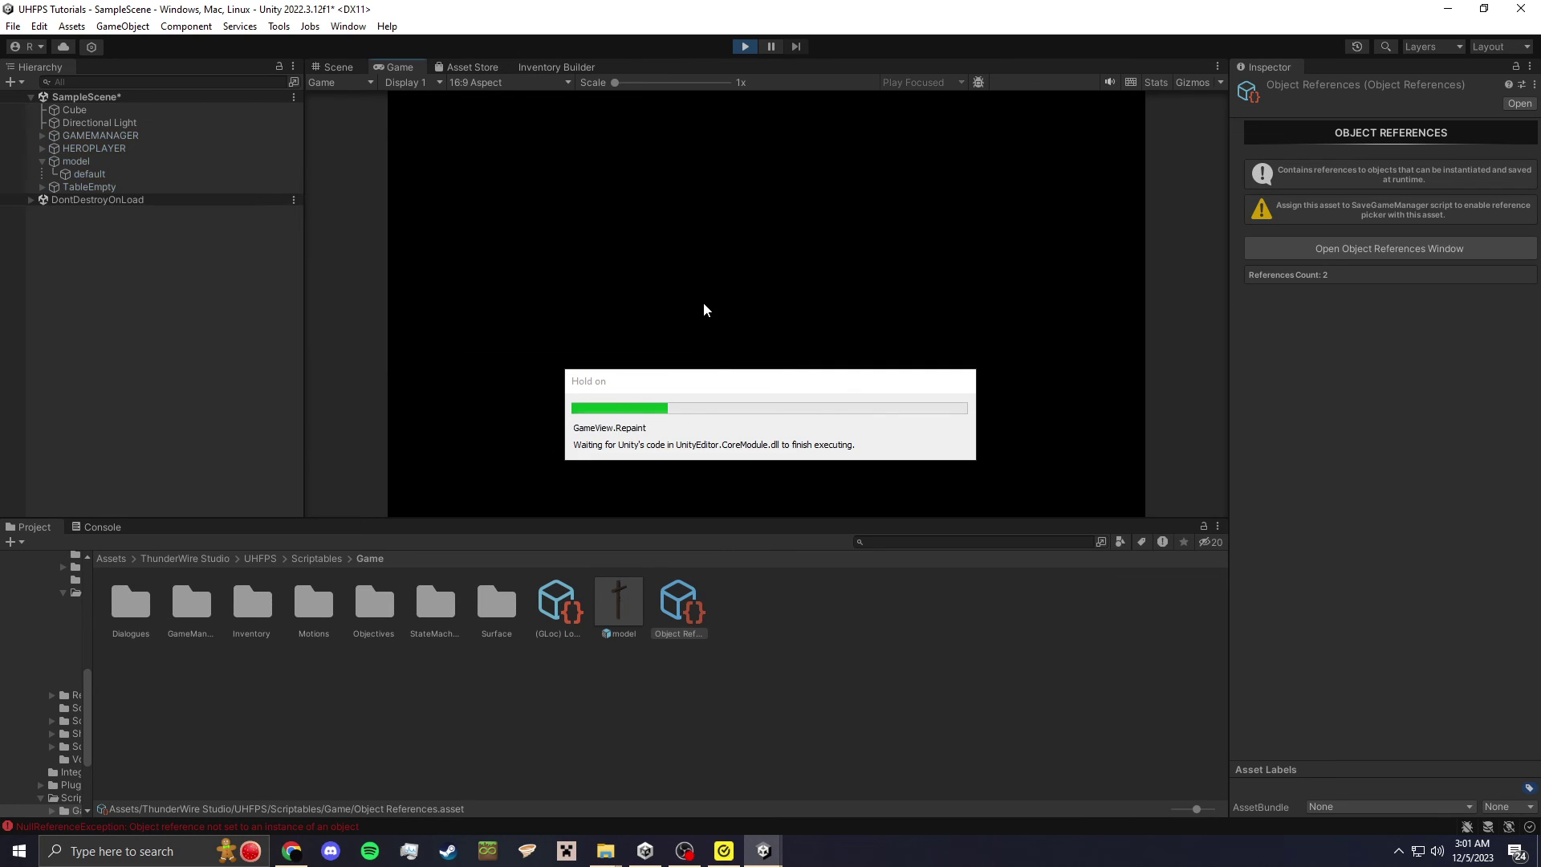
pyautogui.press('w')
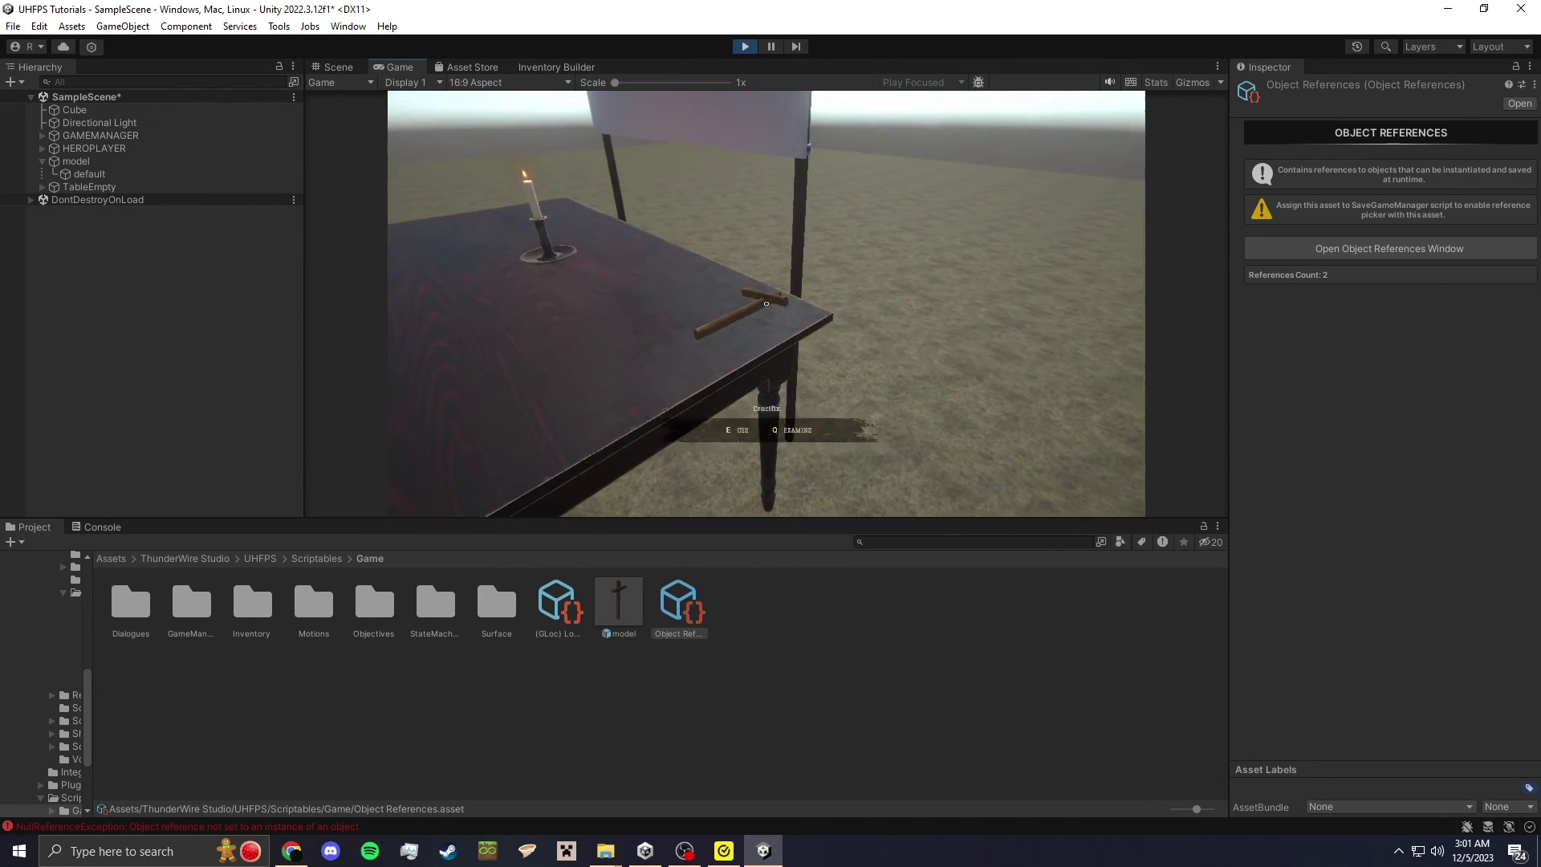
pyautogui.press('e')
pyautogui.press('q')
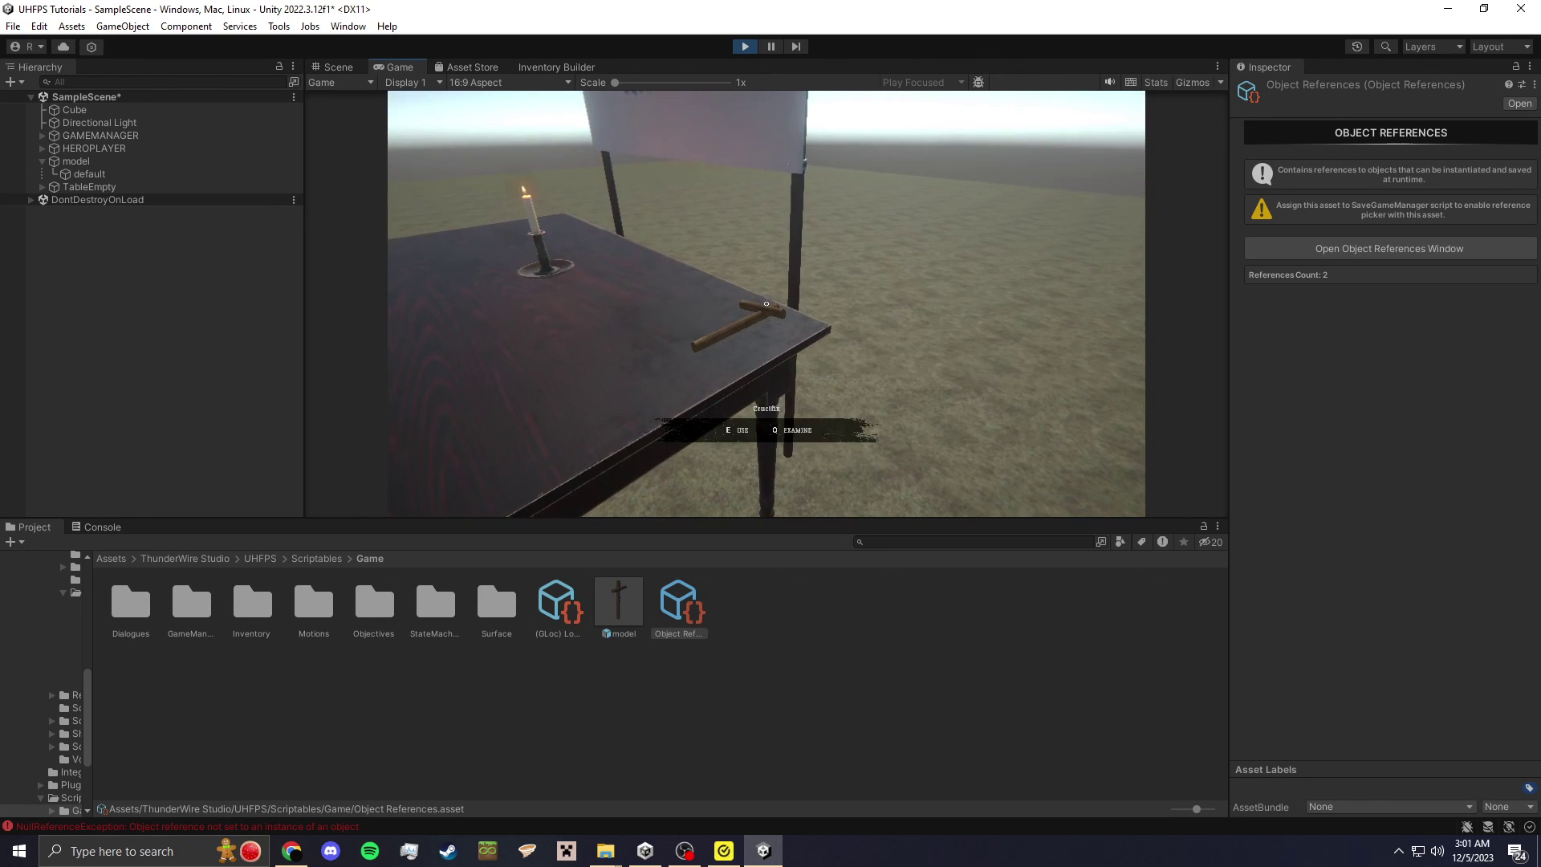
pyautogui.press('Tab')
pyautogui.click(639, 244)
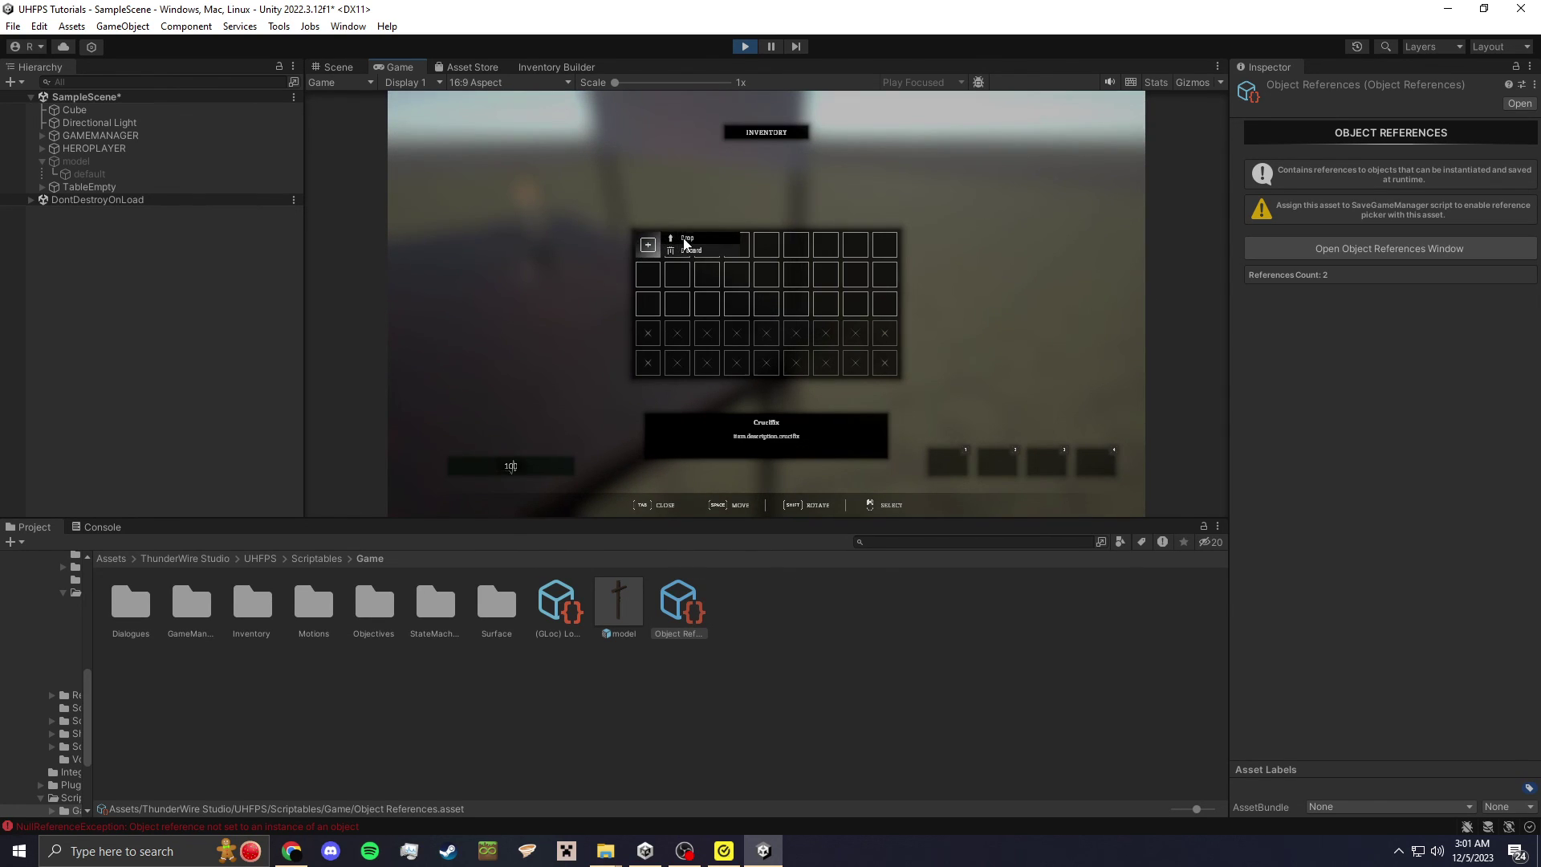
pyautogui.click(685, 240)
pyautogui.press('w')
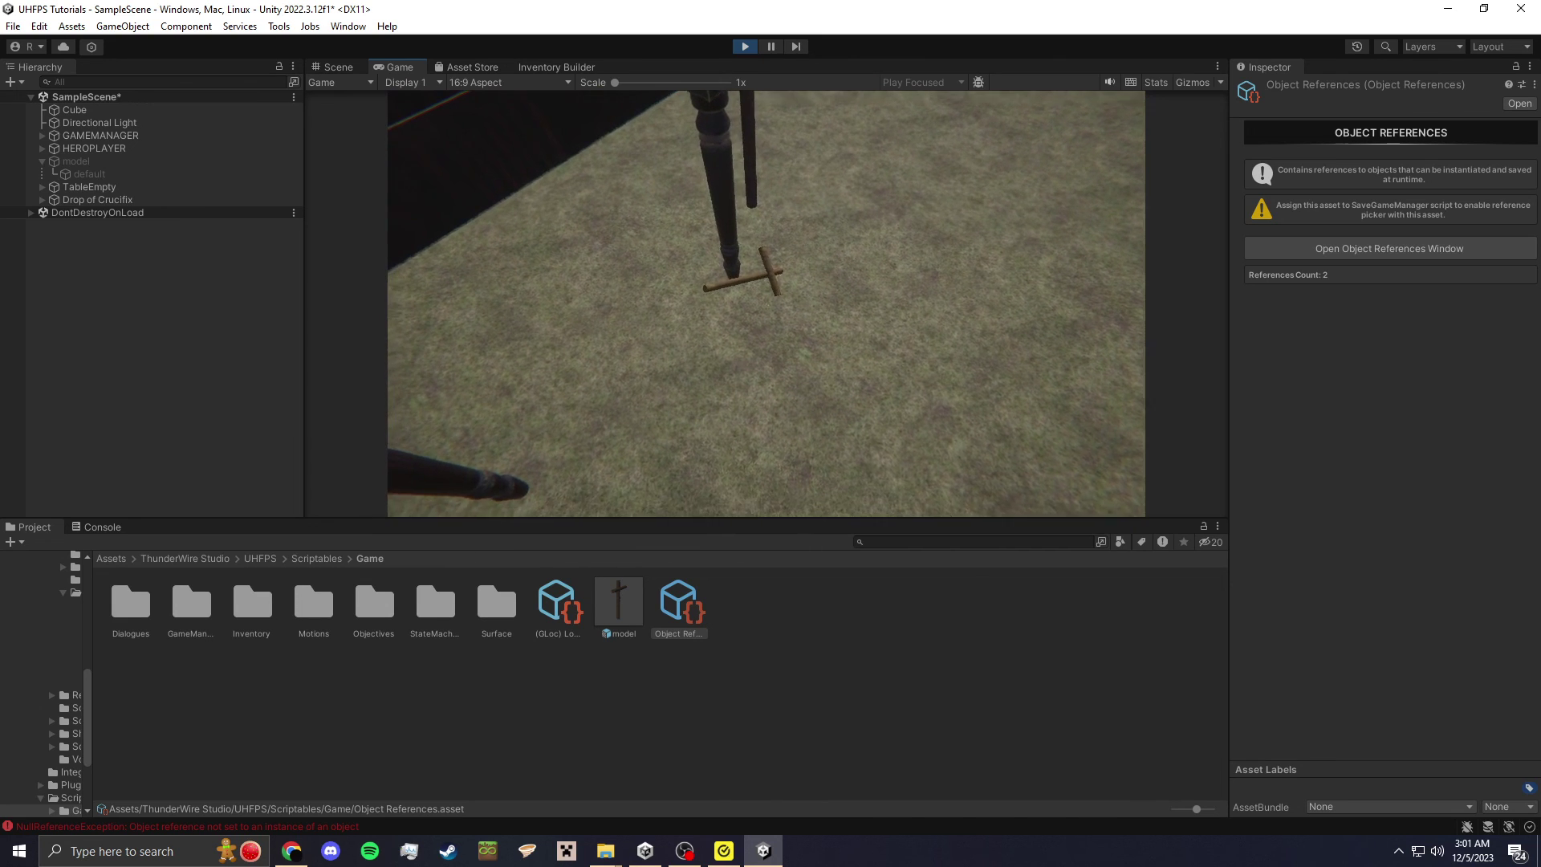
# - Pick up the dropped Crucifix, drop it from the inventory again and stop the game
pyautogui.press('e')
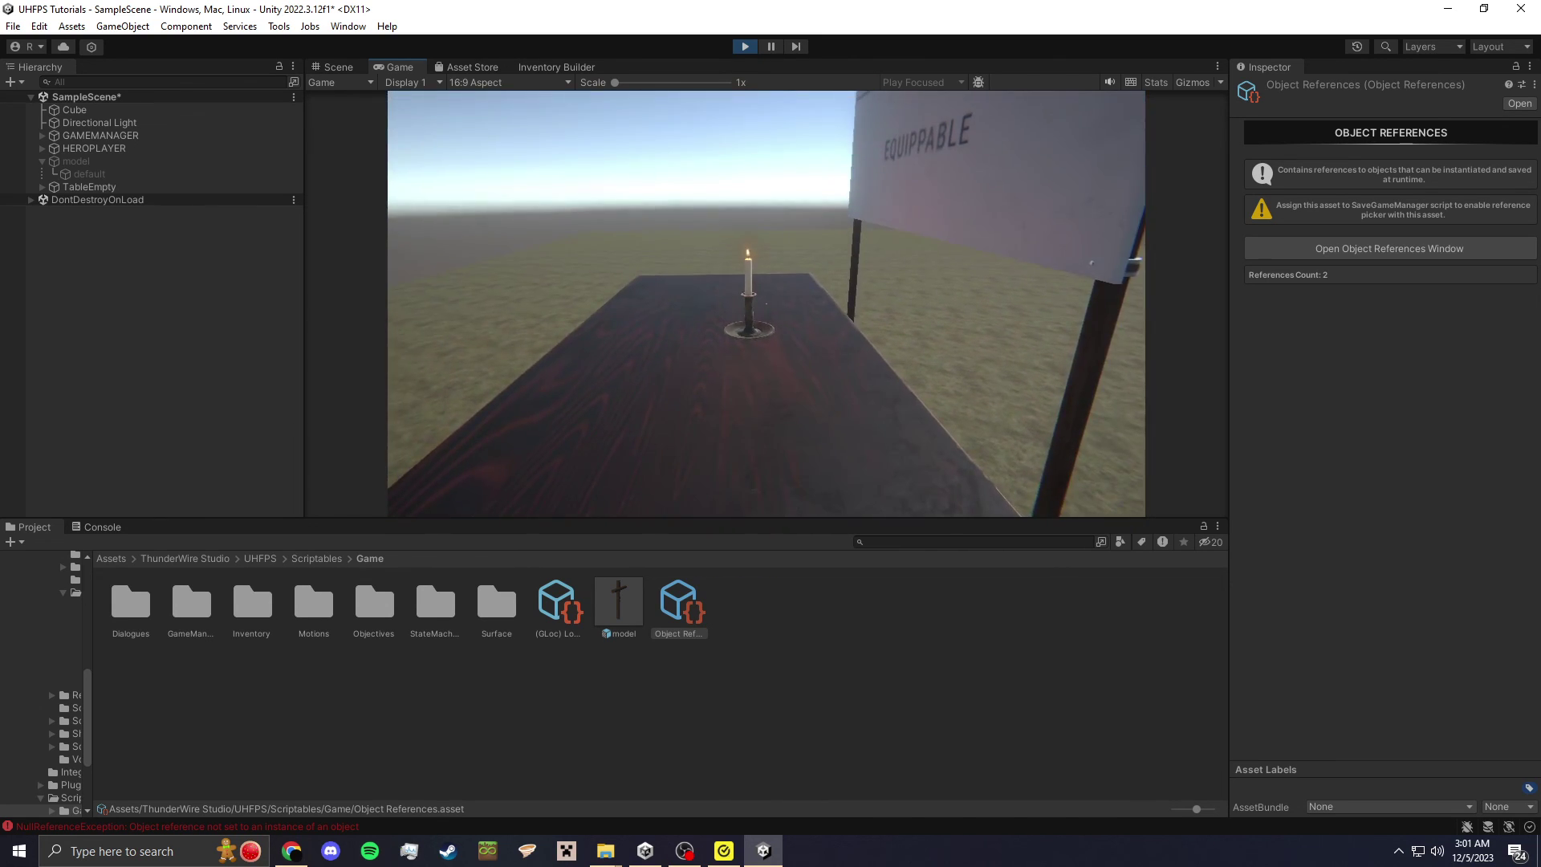
pyautogui.press('Tab')
pyautogui.click(688, 238)
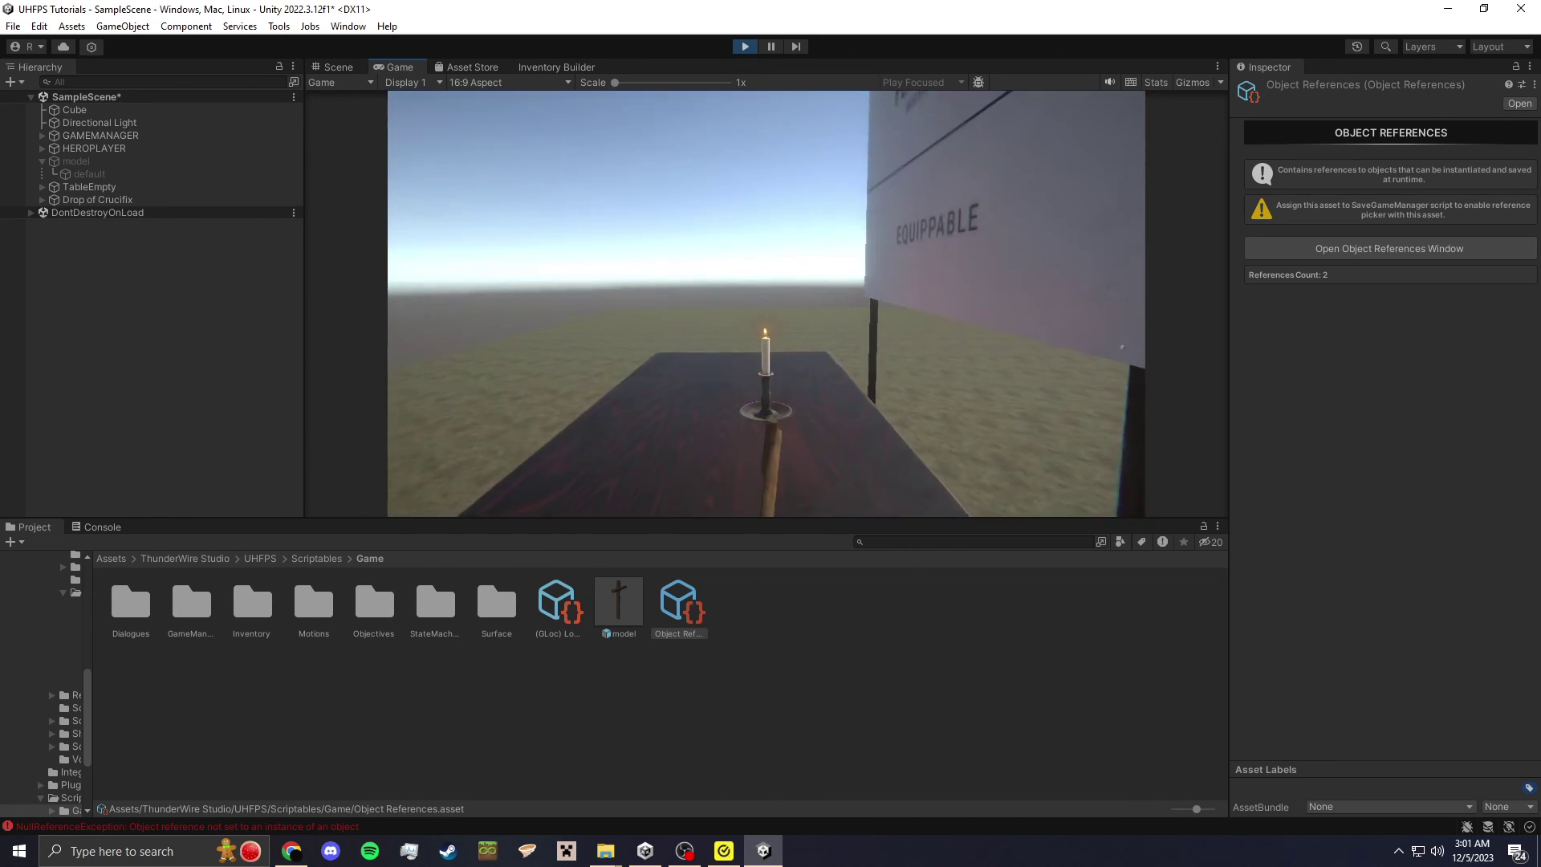
pyautogui.press('Tab')
pyautogui.click(745, 45)
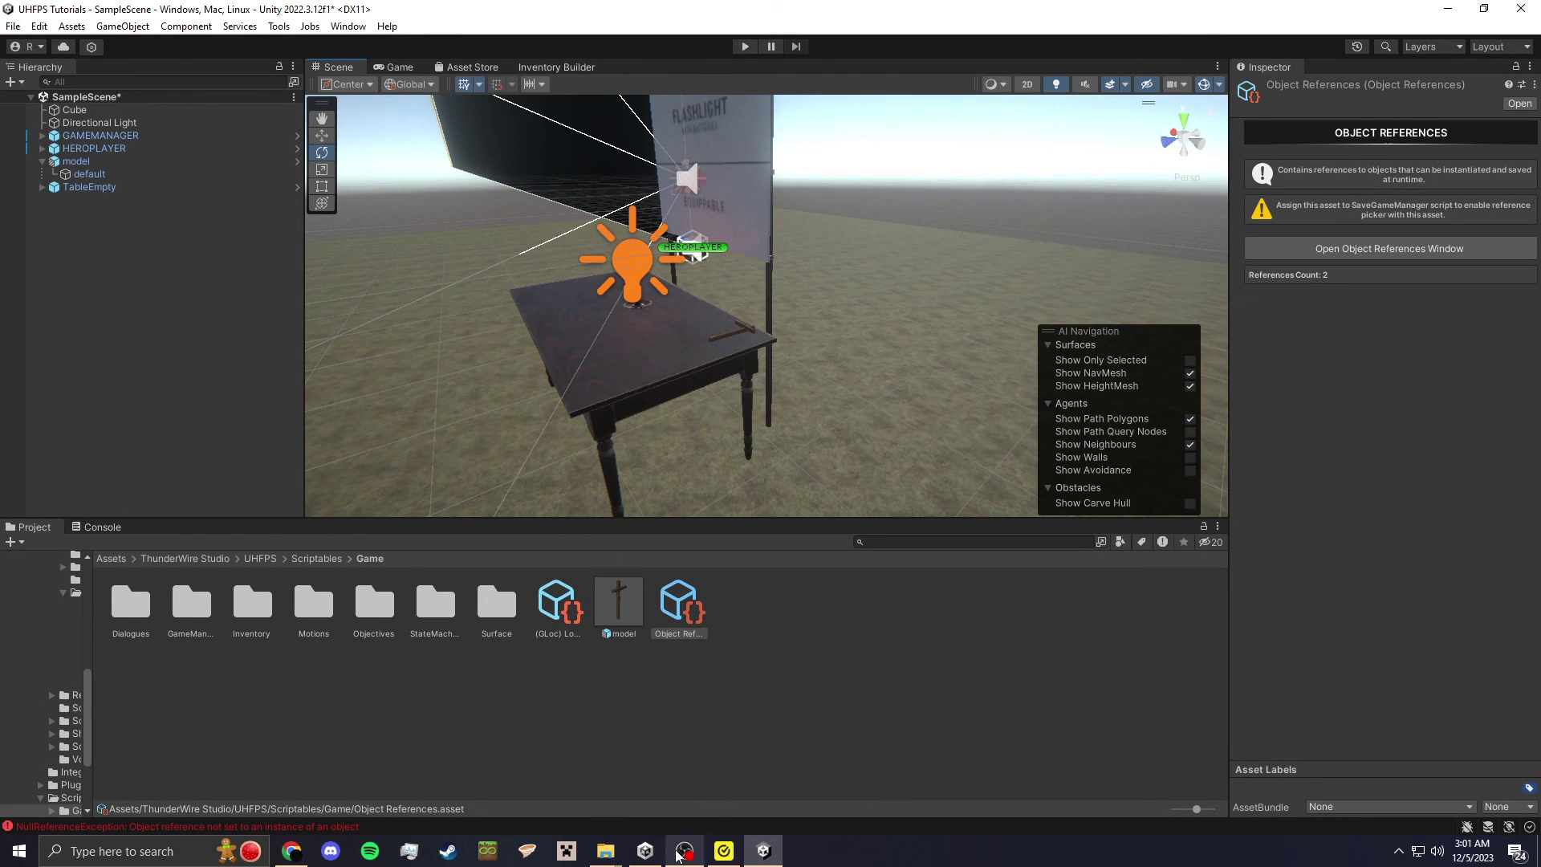
pyautogui.click(676, 857)
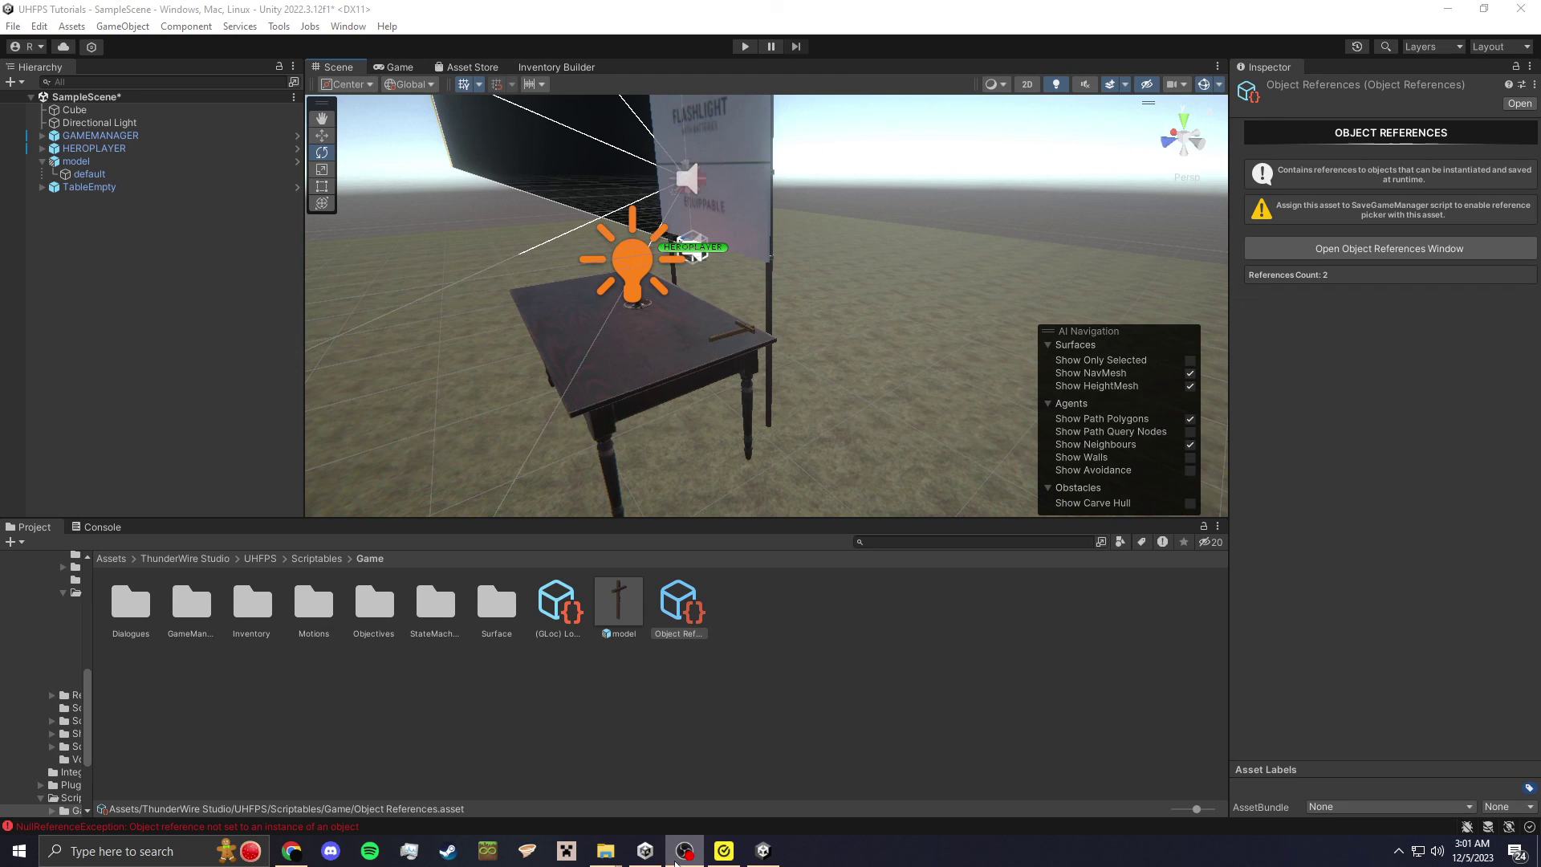